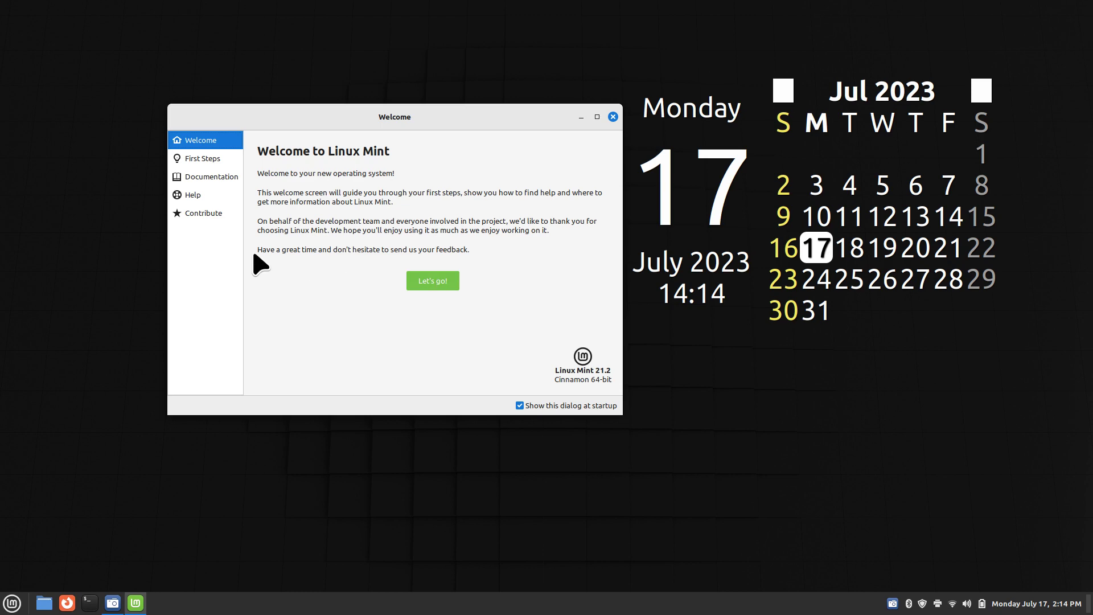
- Open the New Features page from the documentation section of the Linux Mint Welcome window
{"action": "left_click", "coordinate": [199, 182]}
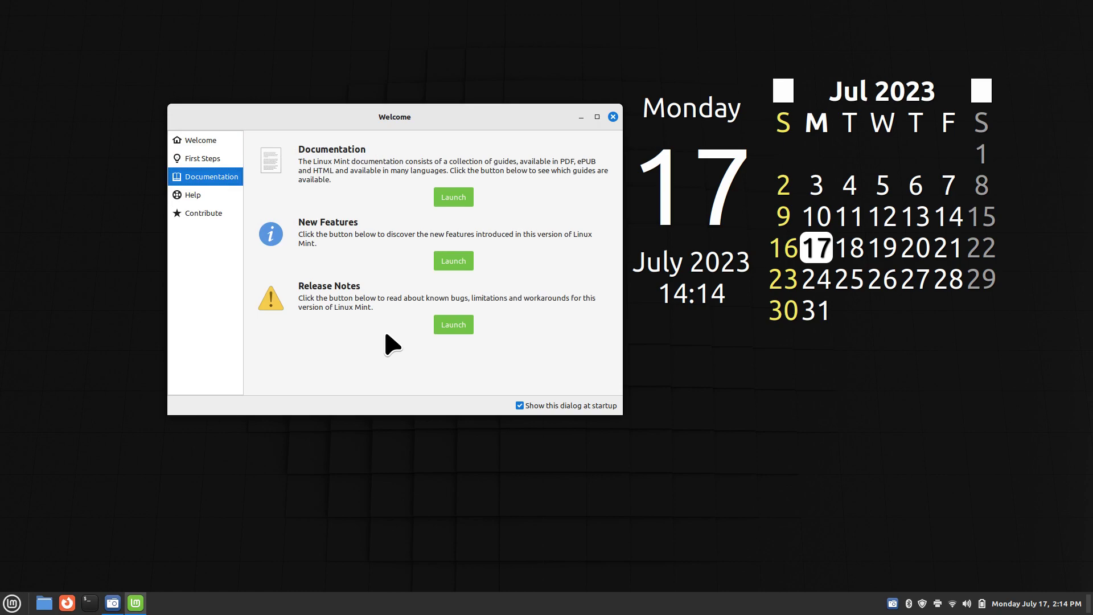
{"action": "left_click", "coordinate": [460, 260]}
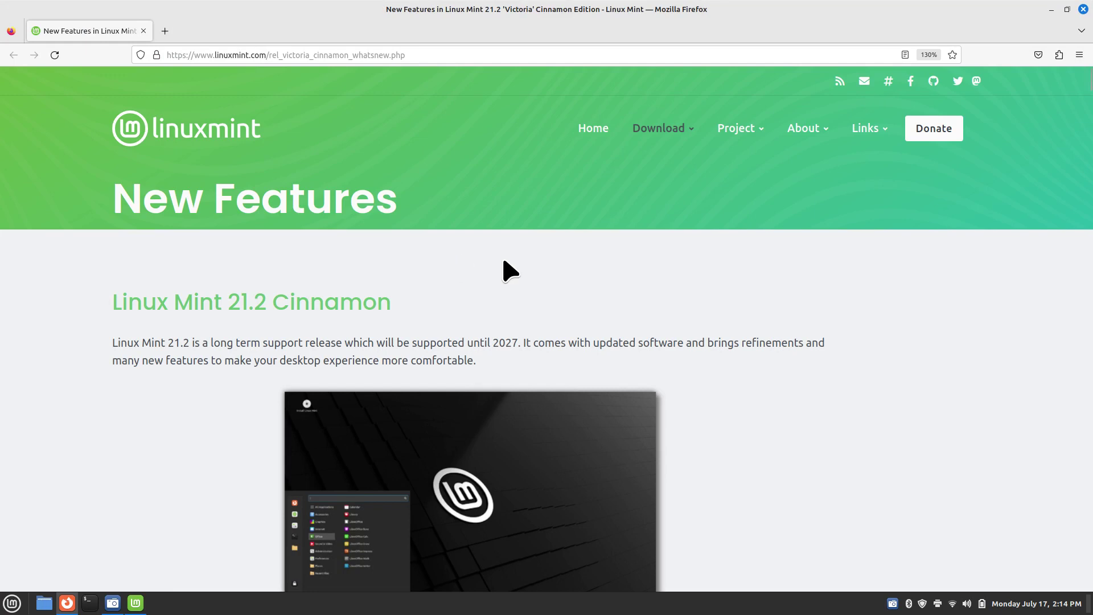
{"action": "key", "text": "ctrl+minus"}
{"action": "key", "text": "ctrl+minus"}
{"action": "key", "text": "ctrl+minus"}
{"action": "key", "text": "ctrl+minus"}
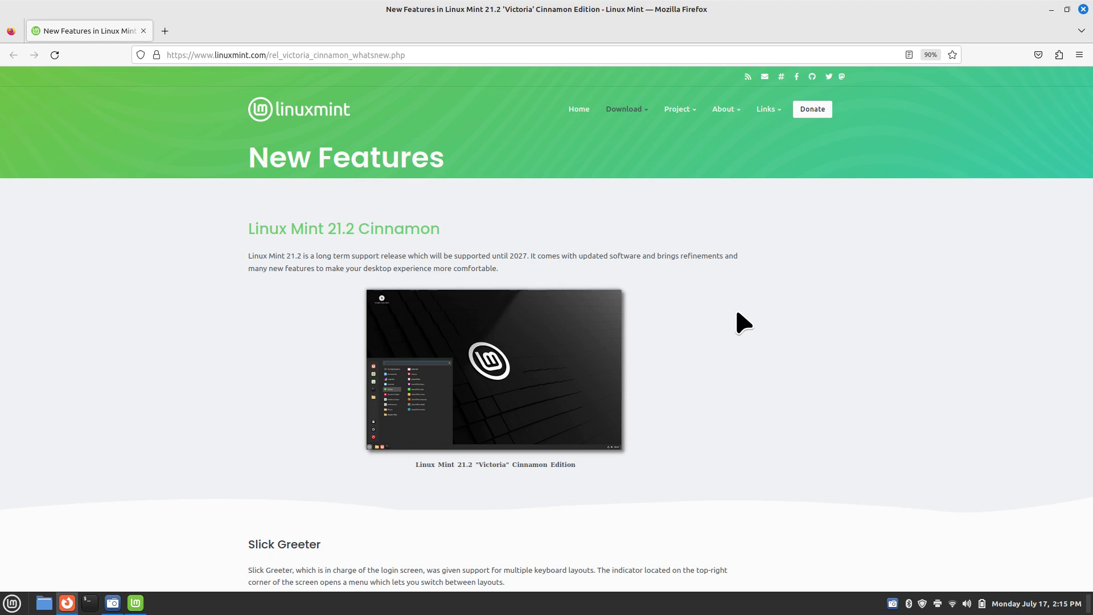
- Highlight the support end year in the Linux Mint 21.2 Cinnamon introduction
{"action": "left_click_drag", "start_coordinate": [505, 254], "coordinate": [534, 259]}
{"action": "key", "text": "ctrl+plus"}
{"action": "key", "text": "ctrl+plus"}
{"action": "key", "text": "ctrl+plus"}
{"action": "key", "text": "ctrl+plus"}
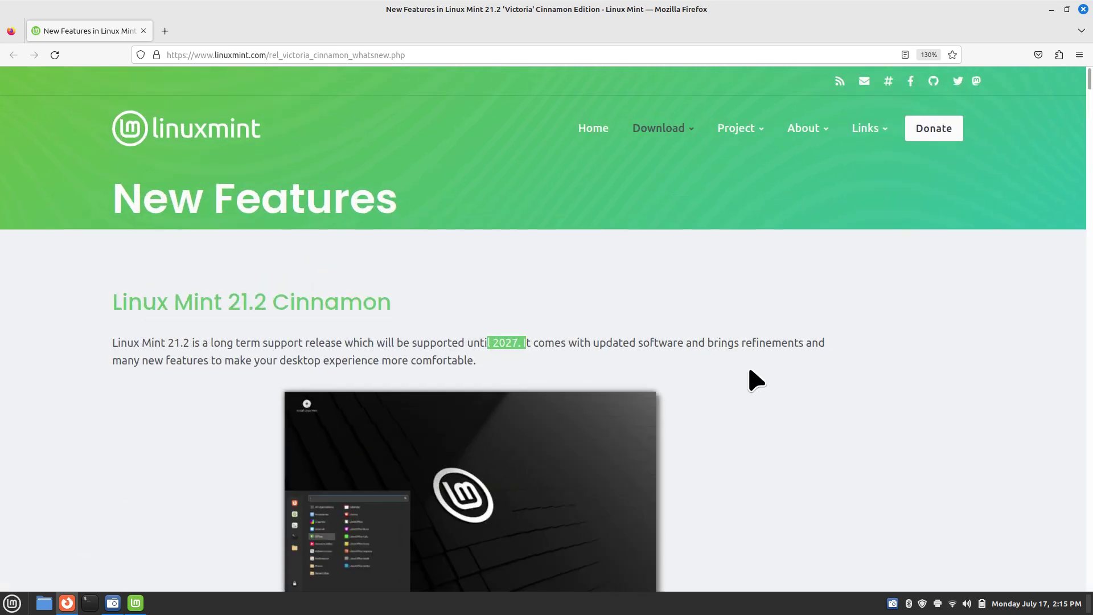
- Read the Slick Greeter and Software Manager sections of the New Features page
{"action": "scroll", "coordinate": [763, 387], "scroll_direction": "down", "scroll_amount": 10}
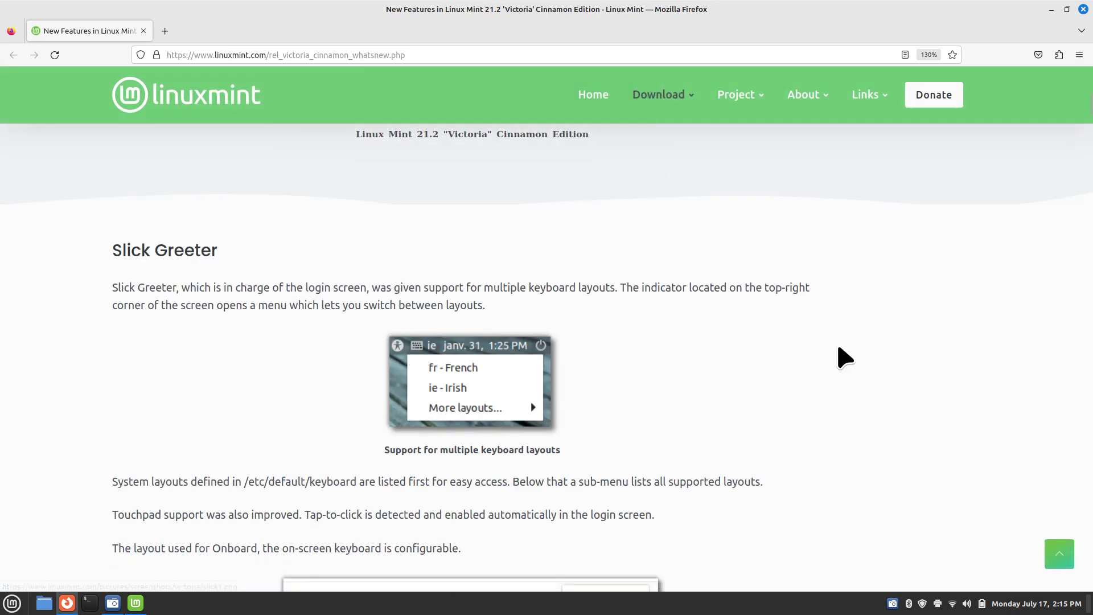
{"action": "scroll", "coordinate": [846, 345], "scroll_direction": "down", "scroll_amount": 5}
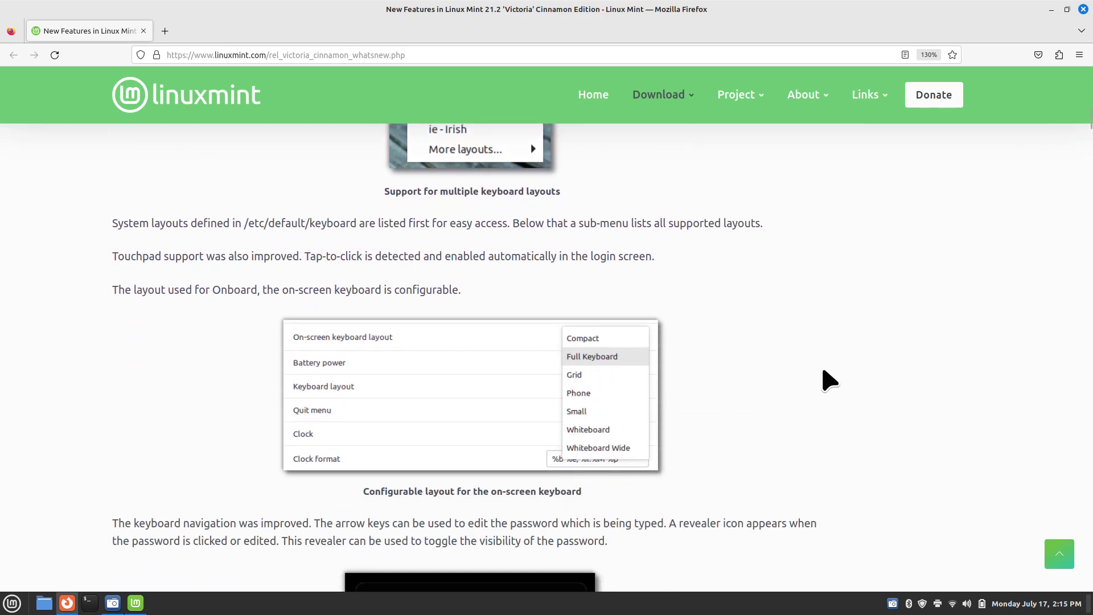
{"action": "scroll", "coordinate": [823, 385], "scroll_direction": "down", "scroll_amount": 5}
{"action": "scroll", "coordinate": [830, 377], "scroll_direction": "down", "scroll_amount": 10}
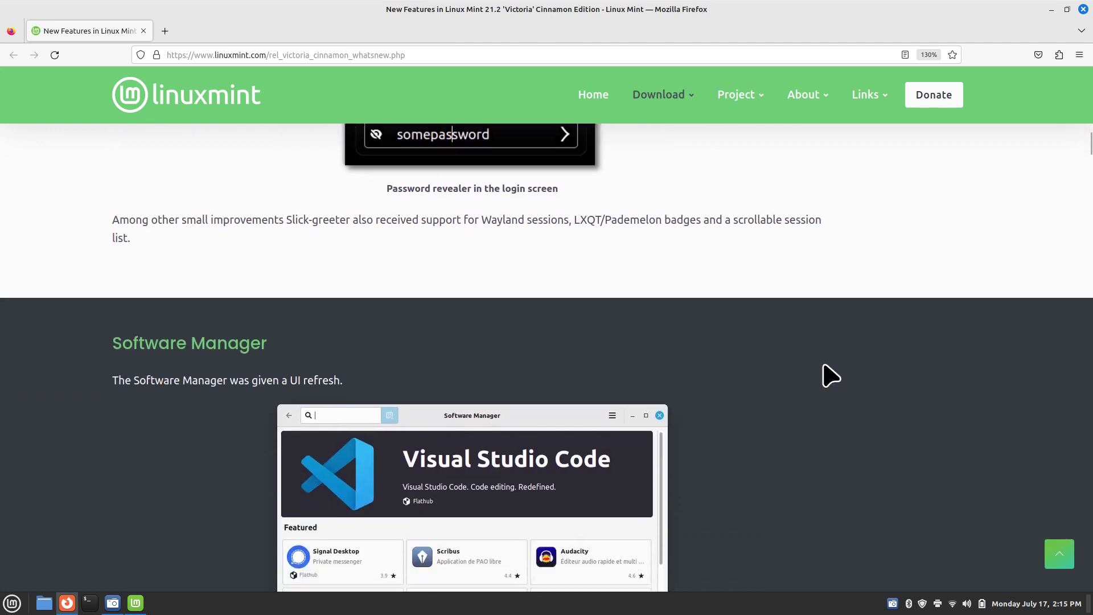
{"action": "scroll", "coordinate": [829, 371], "scroll_direction": "up", "scroll_amount": 5}
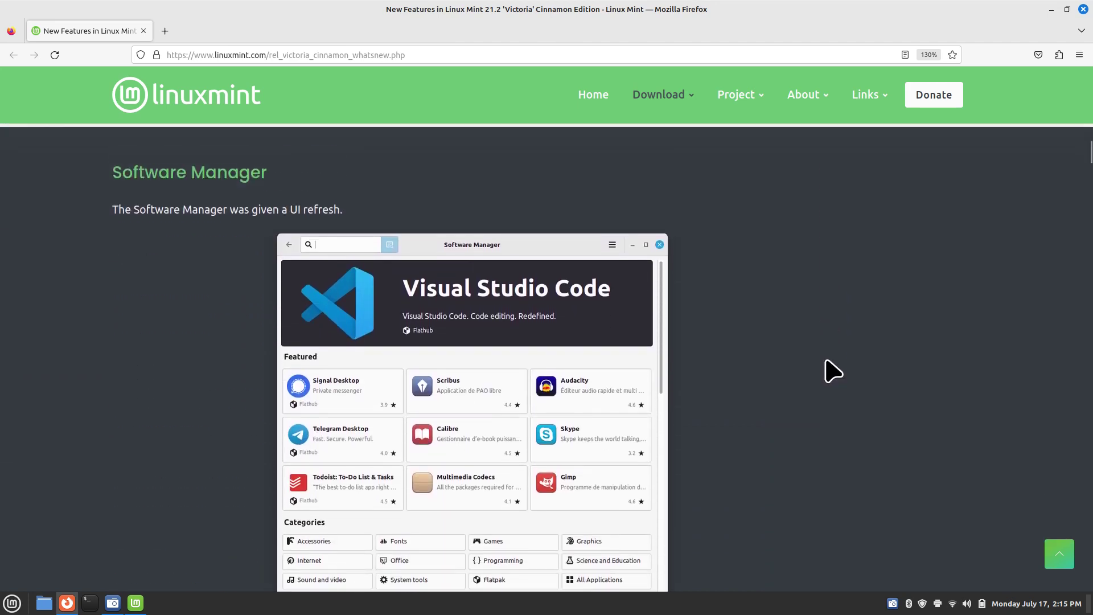
{"action": "scroll", "coordinate": [825, 371], "scroll_direction": "down", "scroll_amount": 3}
{"action": "scroll", "coordinate": [879, 378], "scroll_direction": "down", "scroll_amount": 2}
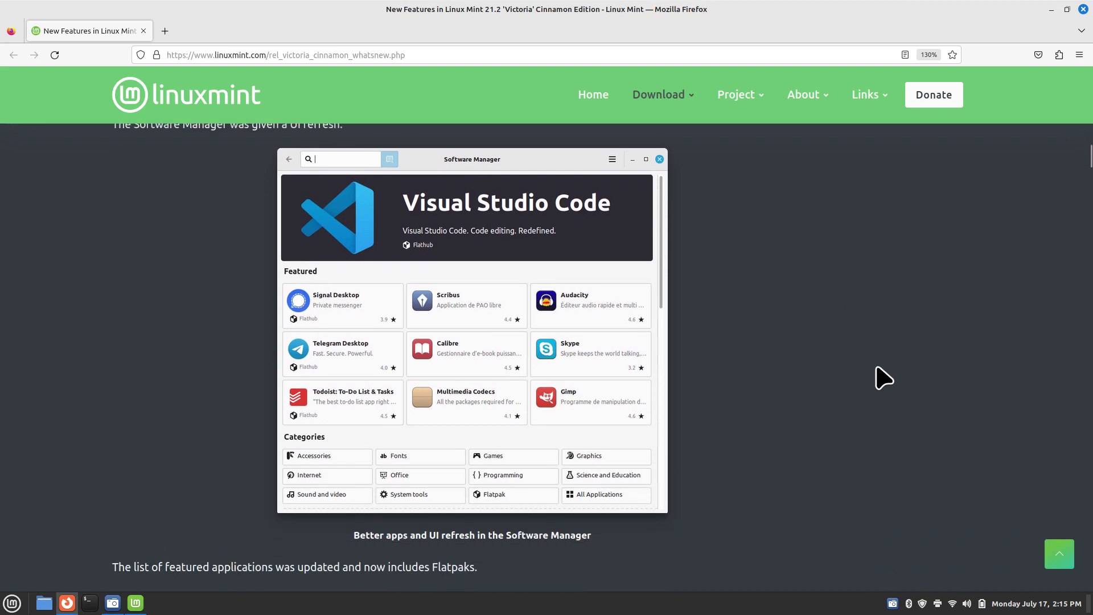
{"action": "scroll", "coordinate": [884, 378], "scroll_direction": "down", "scroll_amount": 6}
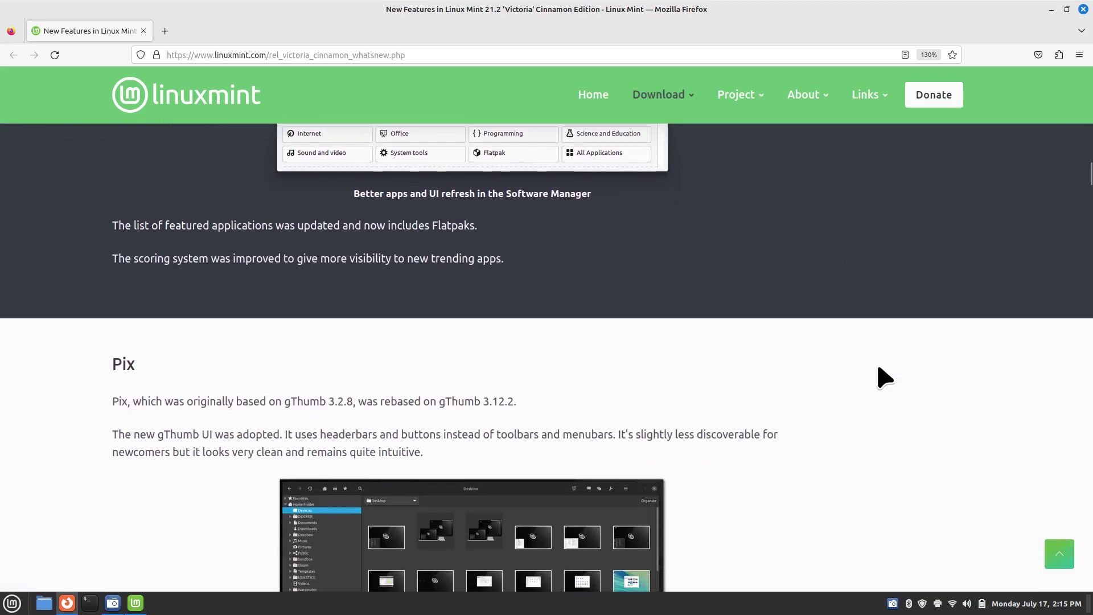
- Review the Pix section and highlight the sentence introducing the rebase's new features and user visible changes
{"action": "scroll", "coordinate": [883, 376], "scroll_direction": "down", "scroll_amount": 2}
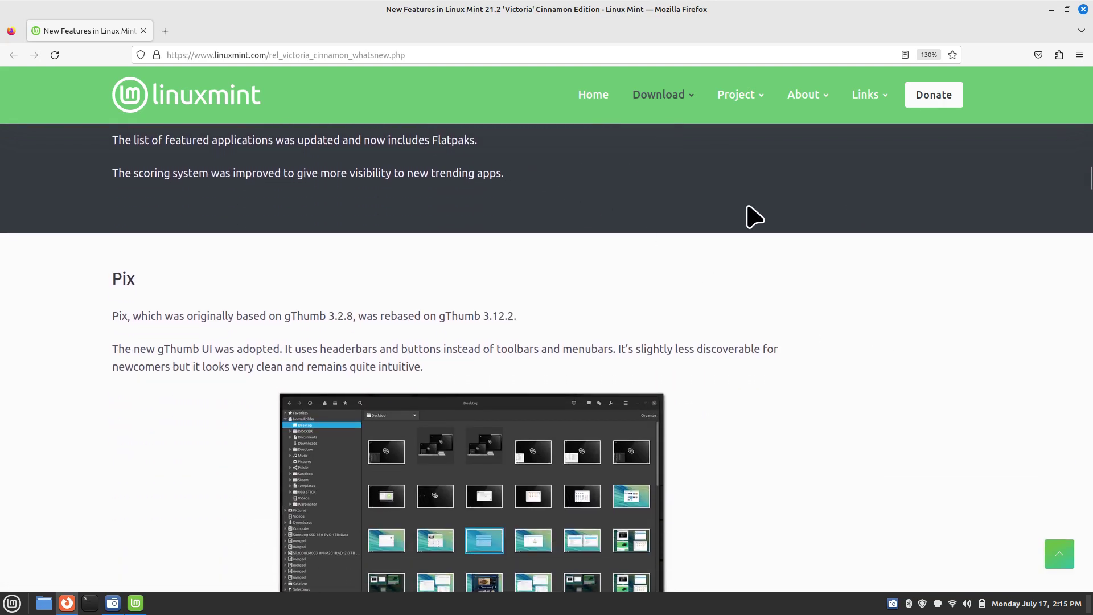
{"action": "scroll", "coordinate": [844, 330], "scroll_direction": "down", "scroll_amount": 4}
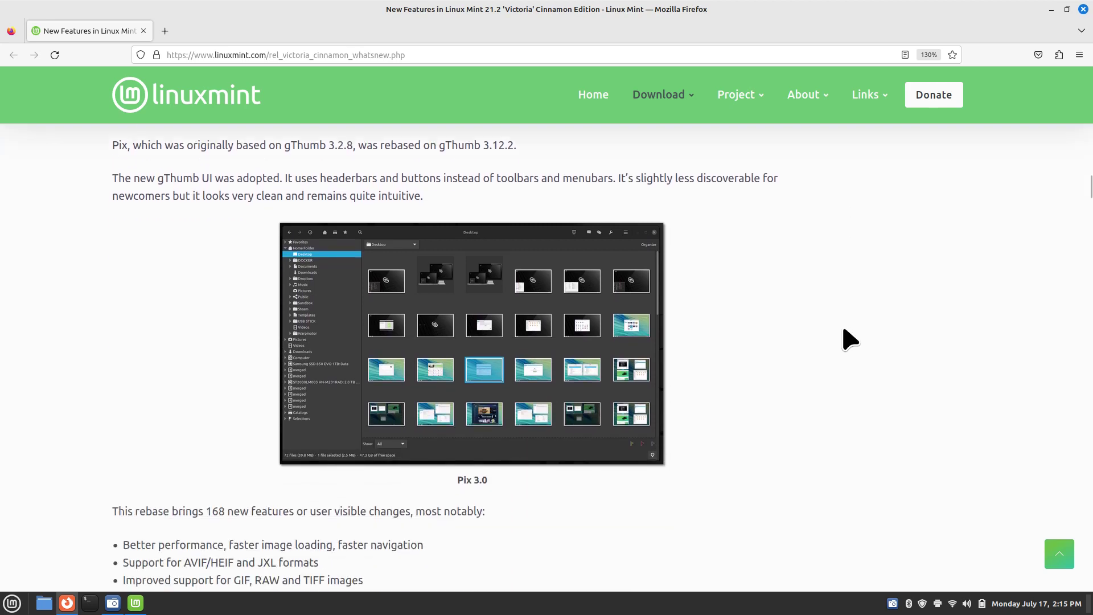
{"action": "scroll", "coordinate": [857, 330], "scroll_direction": "up", "scroll_amount": 2}
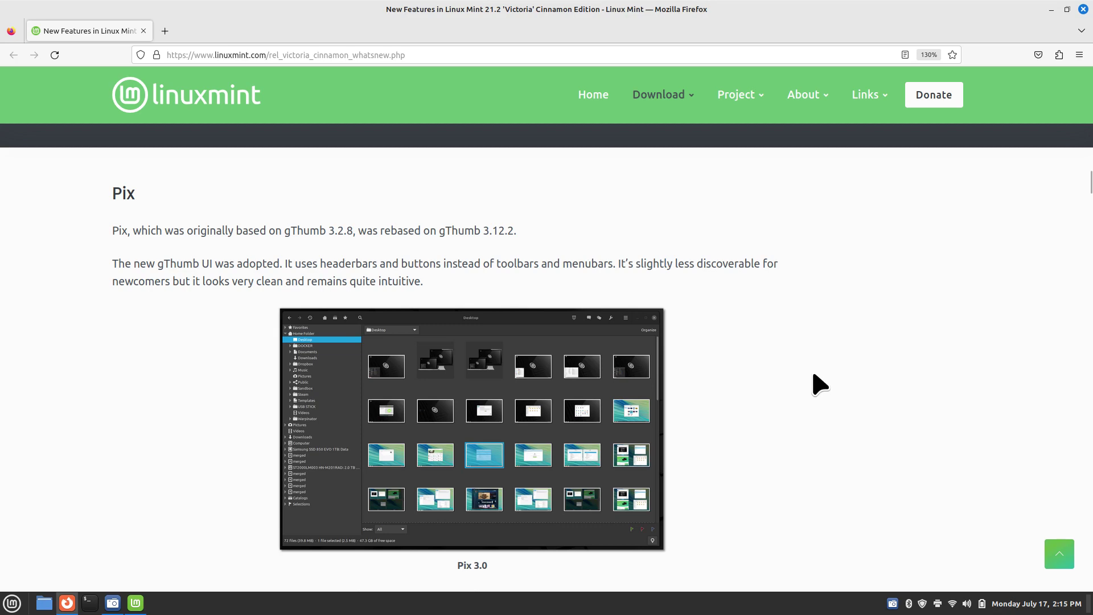
{"action": "scroll", "coordinate": [820, 385], "scroll_direction": "down", "scroll_amount": 3}
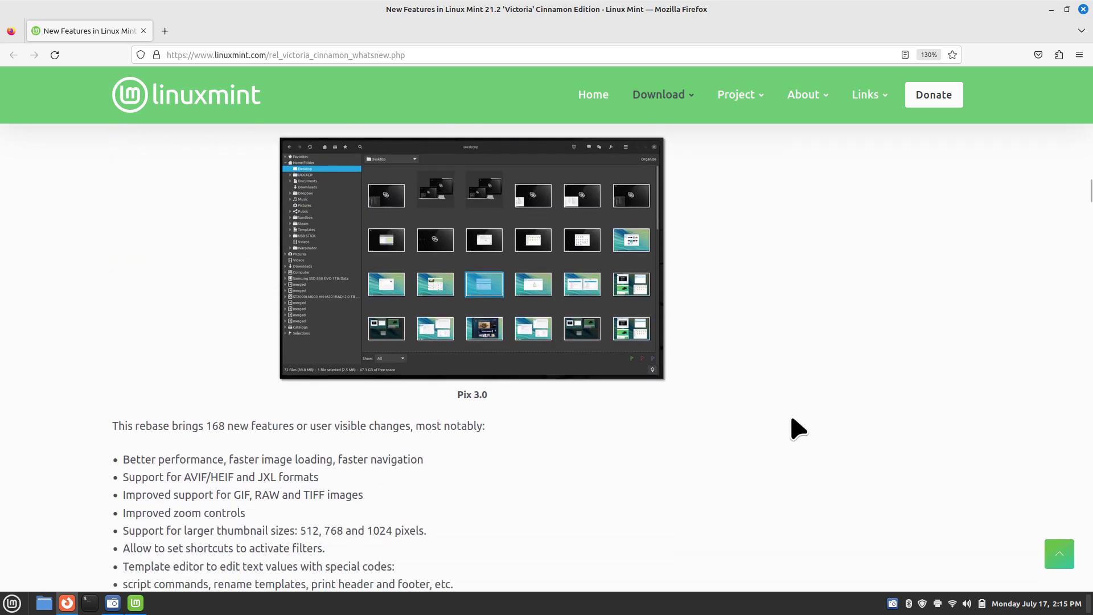
{"action": "scroll", "coordinate": [799, 428], "scroll_direction": "down", "scroll_amount": 3}
{"action": "scroll", "coordinate": [798, 426], "scroll_direction": "up", "scroll_amount": 1, "text": "ctrl"}
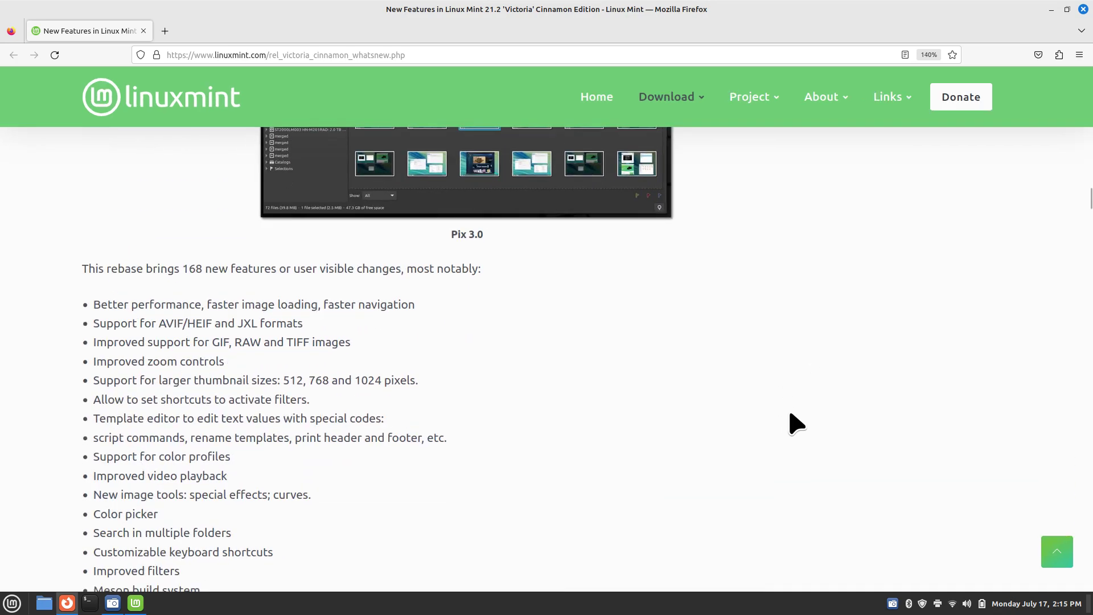
{"action": "scroll", "coordinate": [794, 425], "scroll_direction": "up", "scroll_amount": 2, "text": "ctrl"}
{"action": "scroll", "coordinate": [803, 393], "scroll_direction": "down", "scroll_amount": 2}
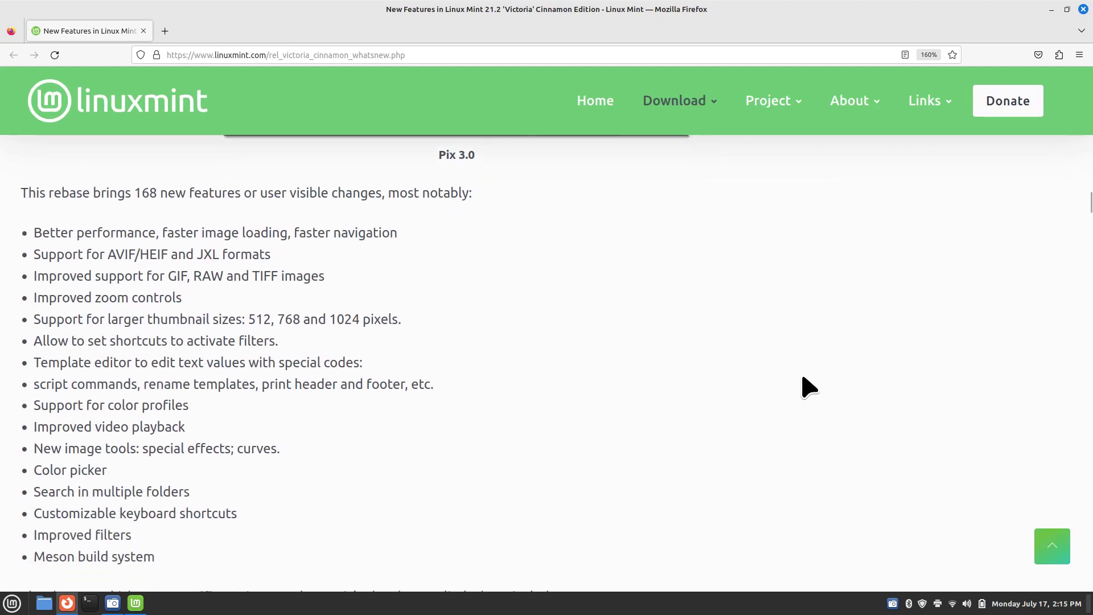
{"action": "scroll", "coordinate": [810, 387], "scroll_direction": "up", "scroll_amount": 2}
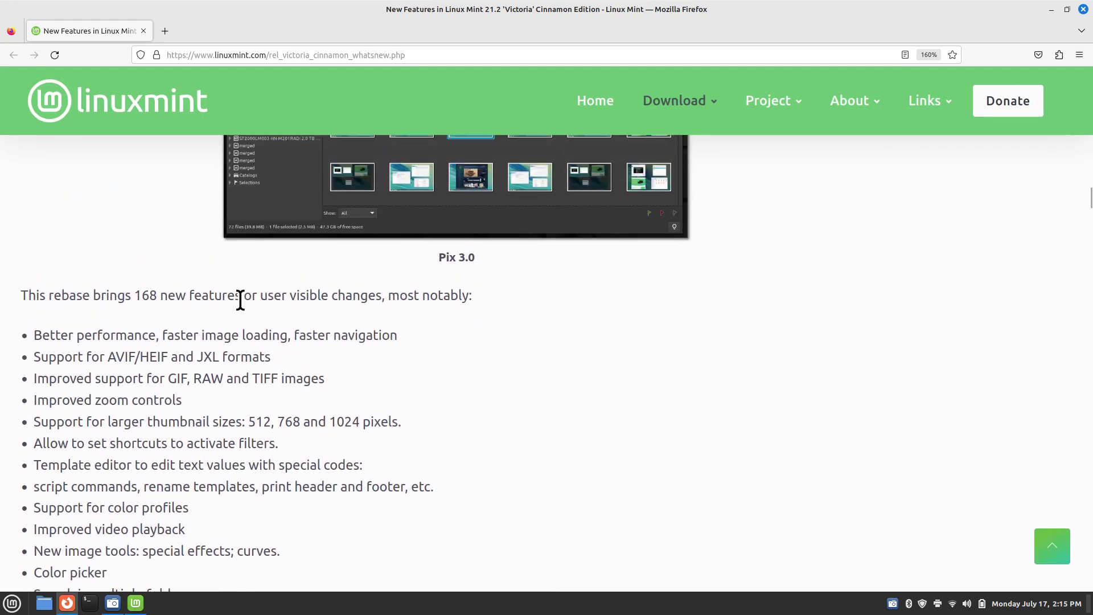
{"action": "left_click_drag", "start_coordinate": [24, 295], "coordinate": [505, 312]}
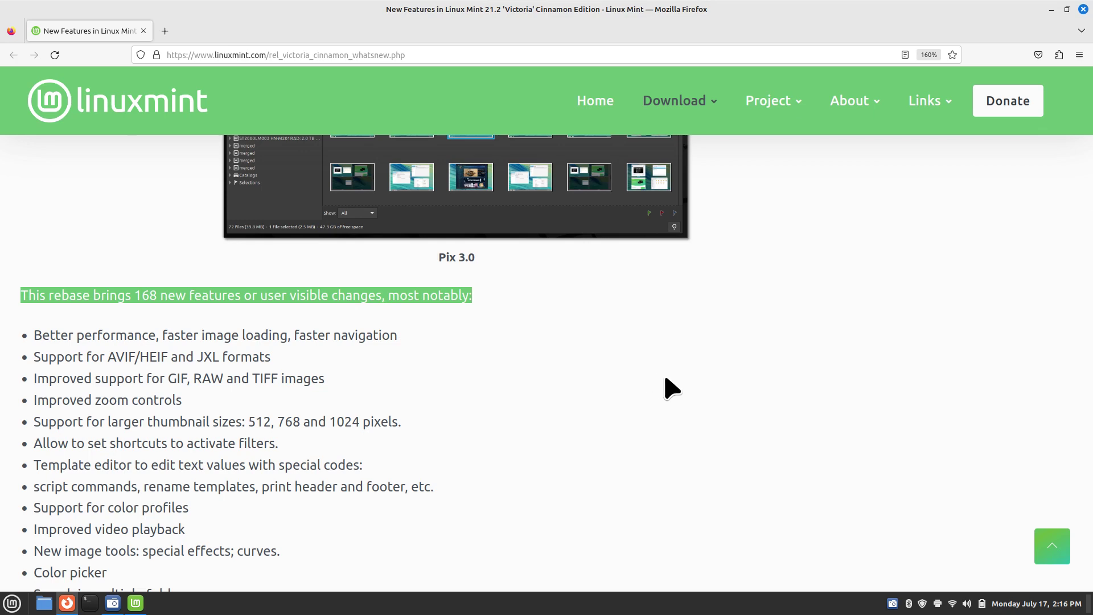
- Read the lists of Pix changes and highlight "MATE, Xfce" in the desktop support item
{"action": "scroll", "coordinate": [619, 379], "scroll_direction": "down", "scroll_amount": 5}
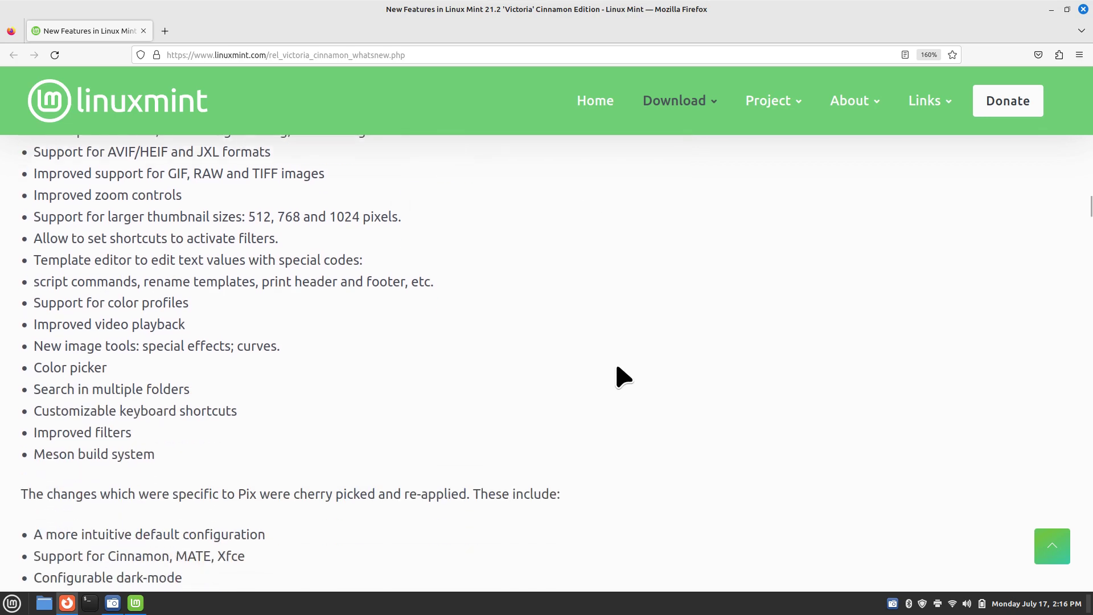
{"action": "scroll", "coordinate": [617, 367], "scroll_direction": "down", "scroll_amount": 5}
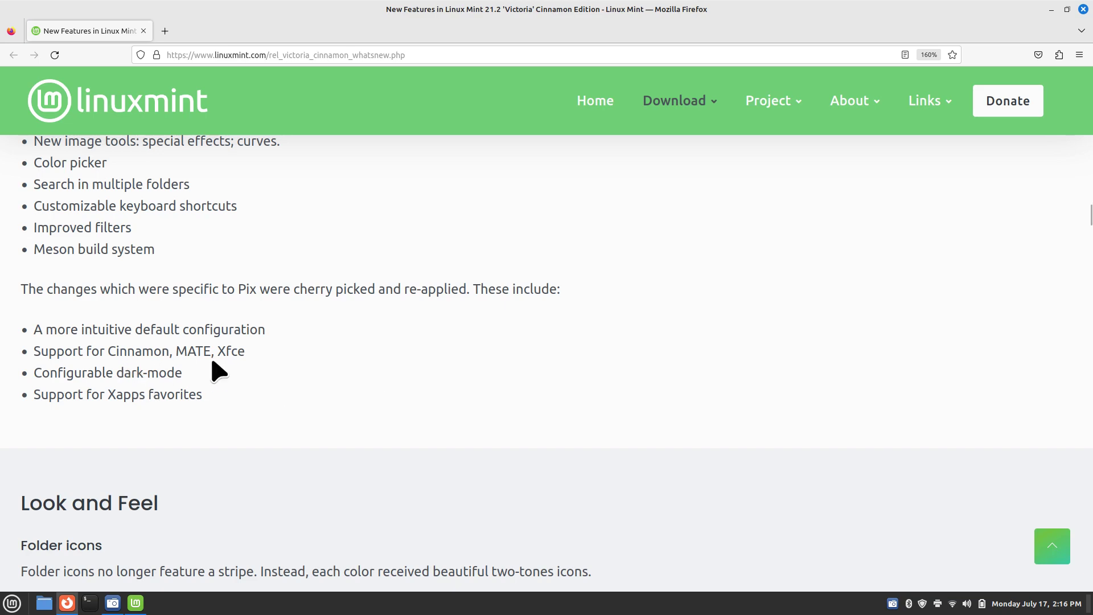
{"action": "left_click_drag", "start_coordinate": [176, 351], "coordinate": [259, 360]}
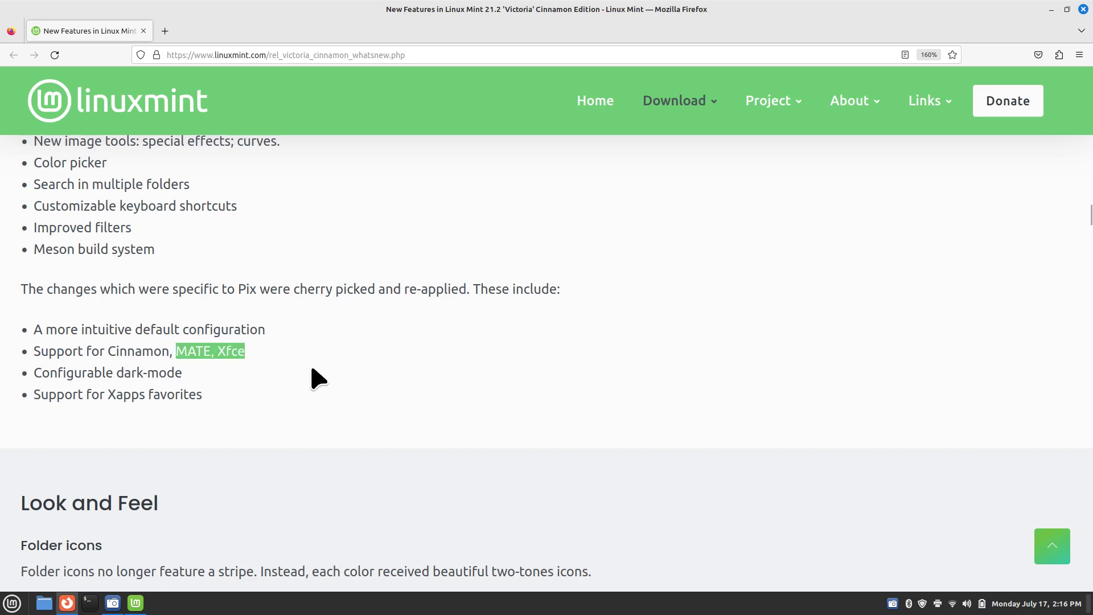
- Read the Look and Feel section, covering folder icons, tooltips, titlebars and mono icons
{"action": "scroll", "coordinate": [501, 407], "scroll_direction": "down", "scroll_amount": 12}
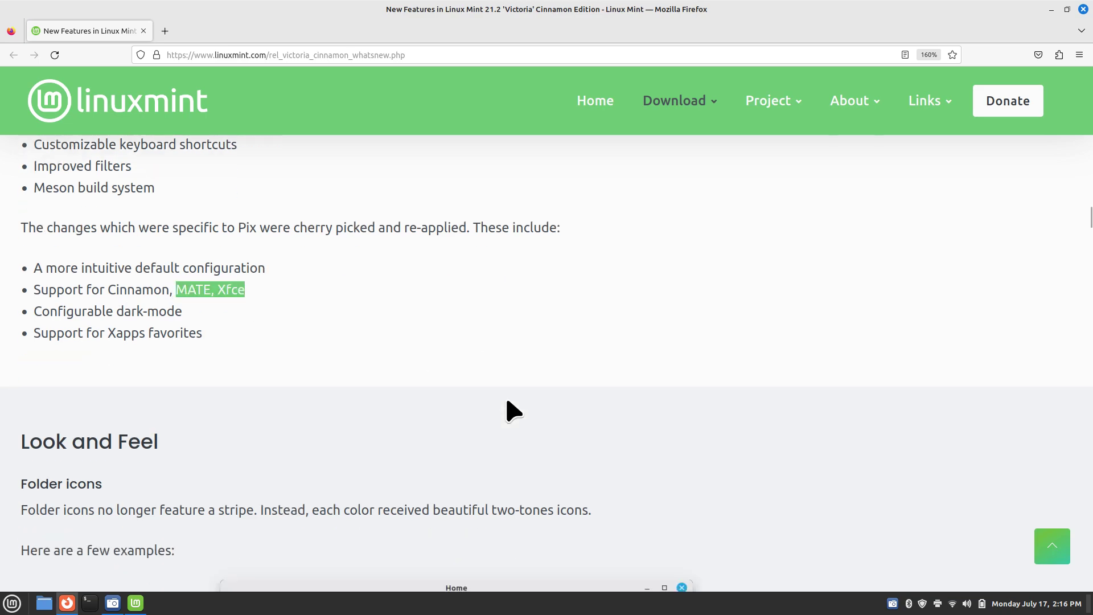
{"action": "scroll", "coordinate": [508, 402], "scroll_direction": "down", "scroll_amount": 20}
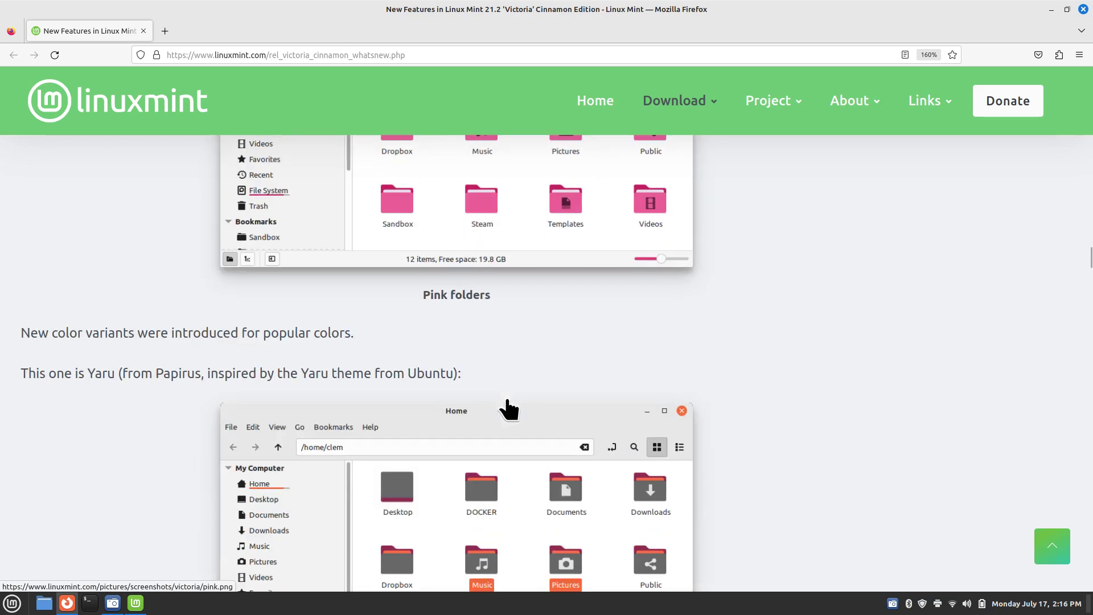
{"action": "scroll", "coordinate": [507, 400], "scroll_direction": "down", "scroll_amount": 6}
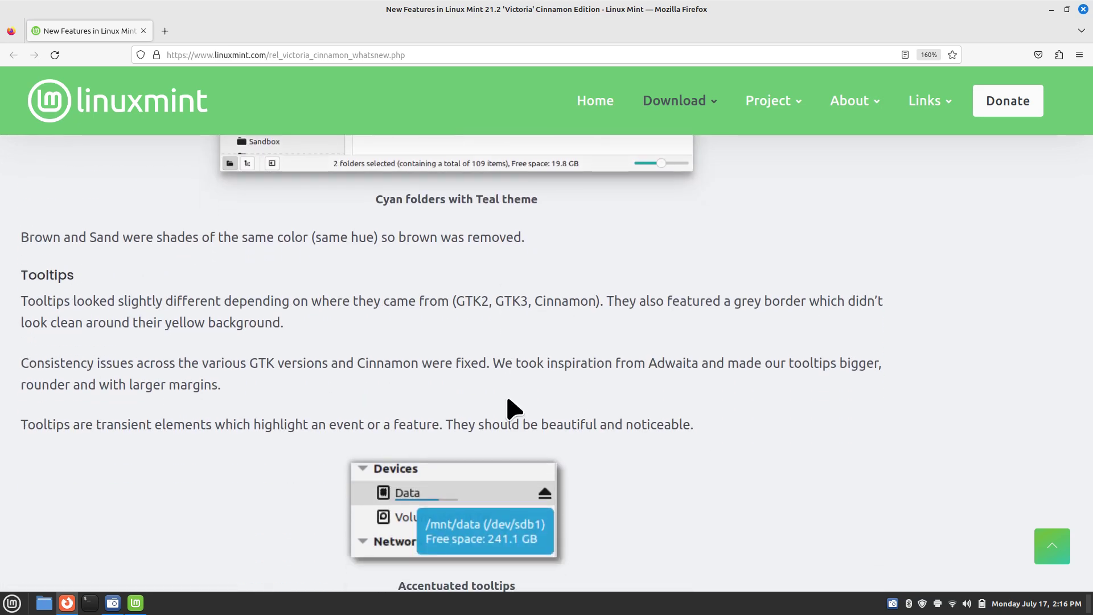
{"action": "scroll", "coordinate": [635, 464], "scroll_direction": "down", "scroll_amount": 4}
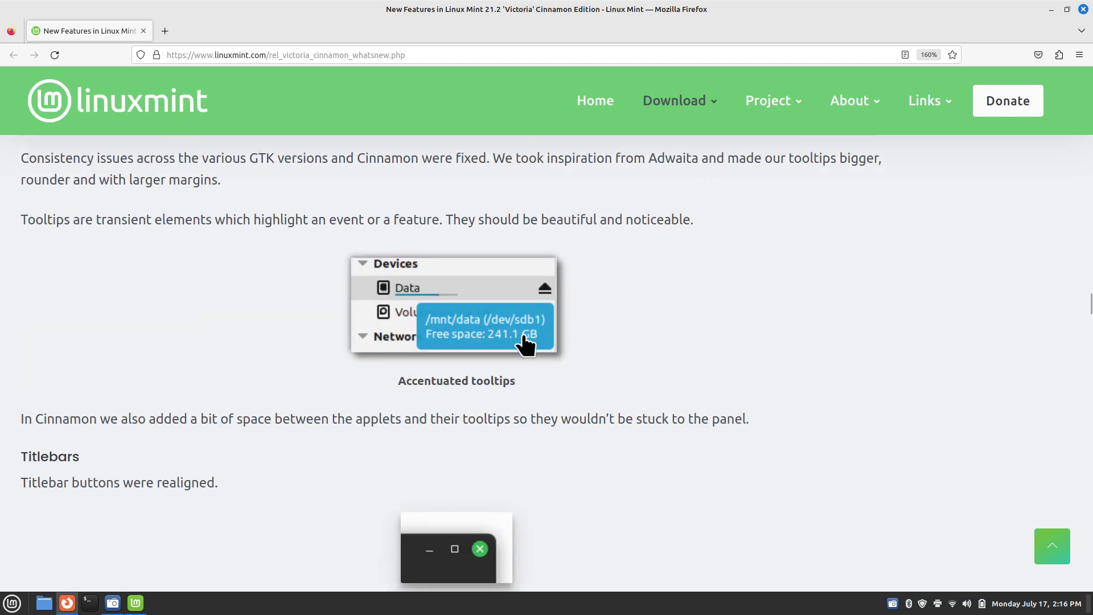
{"action": "scroll", "coordinate": [676, 370], "scroll_direction": "down", "scroll_amount": 5}
{"action": "scroll", "coordinate": [680, 376], "scroll_direction": "down", "scroll_amount": 5}
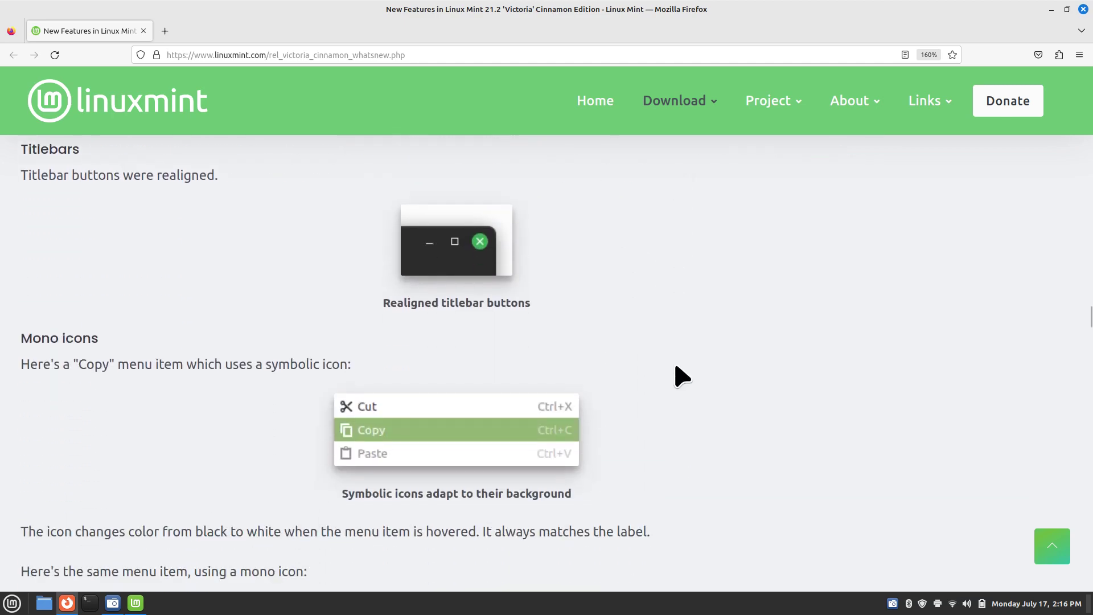
{"action": "scroll", "coordinate": [681, 376], "scroll_direction": "down", "scroll_amount": 5}
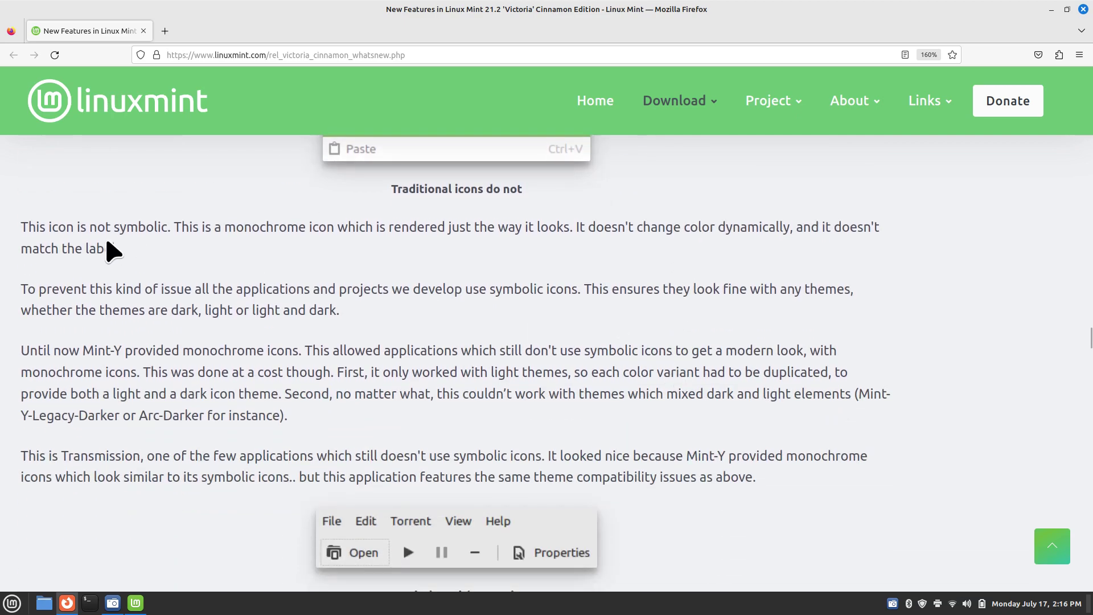
{"action": "scroll", "coordinate": [659, 324], "scroll_direction": "down", "scroll_amount": 7}
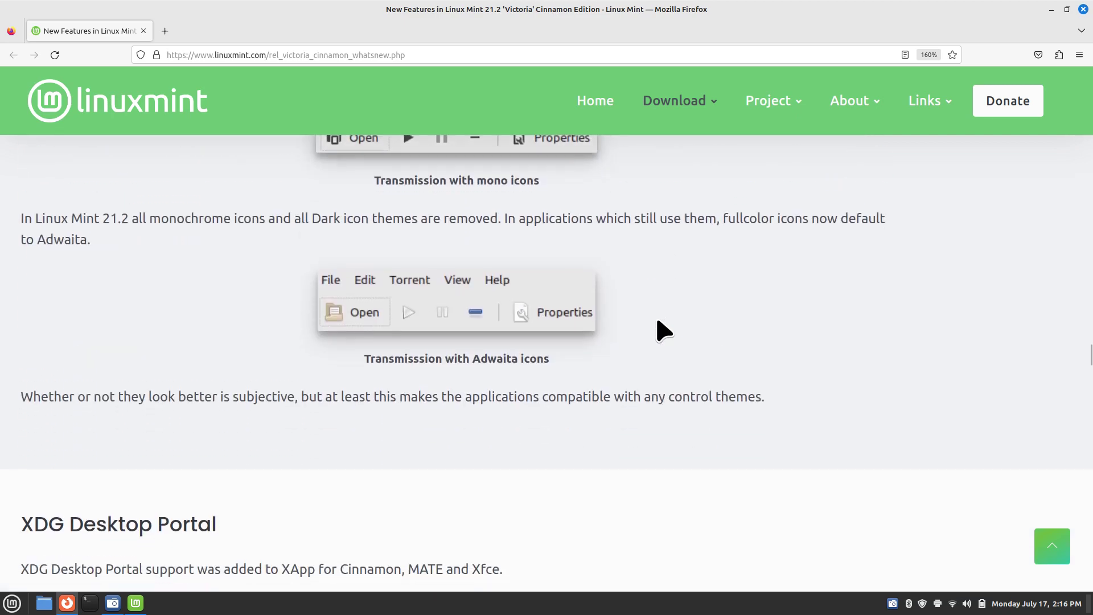
- Examine the Cinnamon 5.8 Styles section, including its modes and color variants
{"action": "scroll", "coordinate": [664, 331], "scroll_direction": "down", "scroll_amount": 5}
{"action": "scroll", "coordinate": [668, 339], "scroll_direction": "down", "scroll_amount": 9}
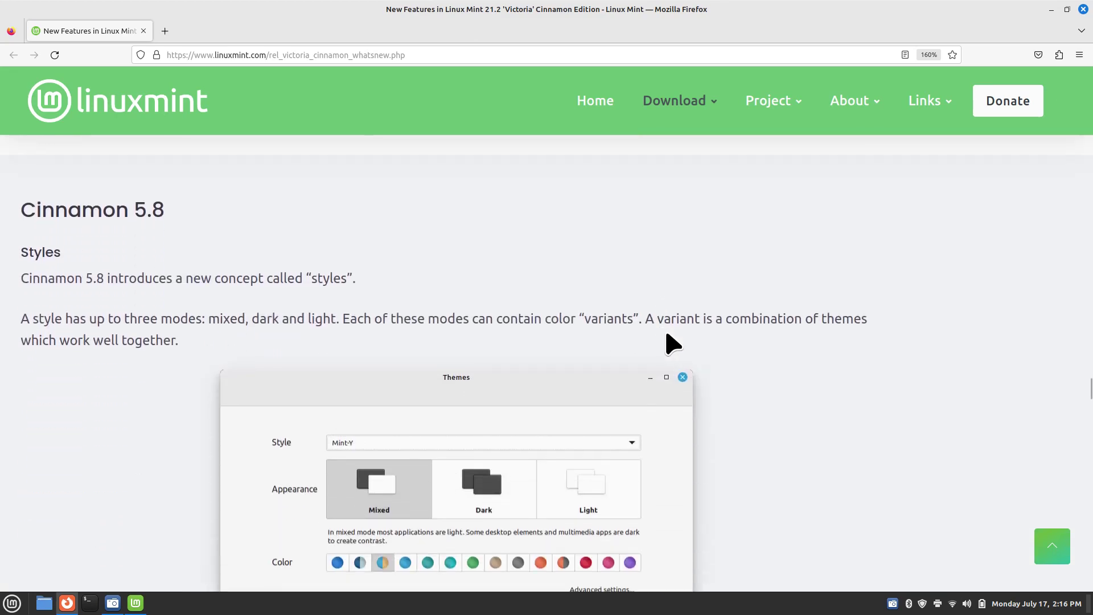
{"action": "scroll", "coordinate": [662, 330], "scroll_direction": "down", "scroll_amount": 3, "text": "ctrl"}
{"action": "scroll", "coordinate": [726, 346], "scroll_direction": "down", "scroll_amount": 3}
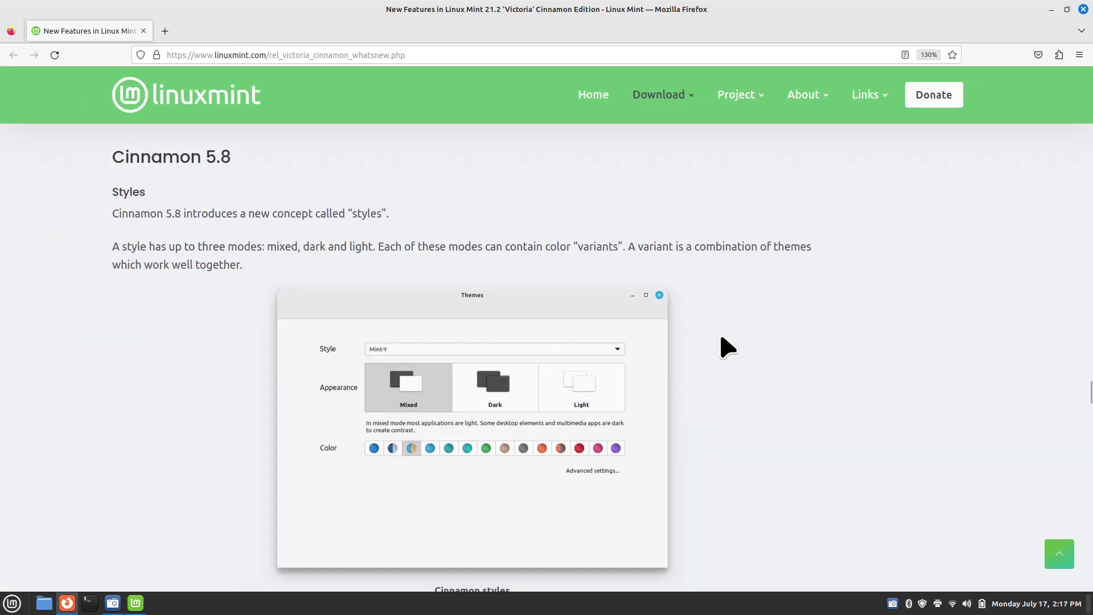
{"action": "scroll", "coordinate": [726, 346], "scroll_direction": "up", "scroll_amount": 1}
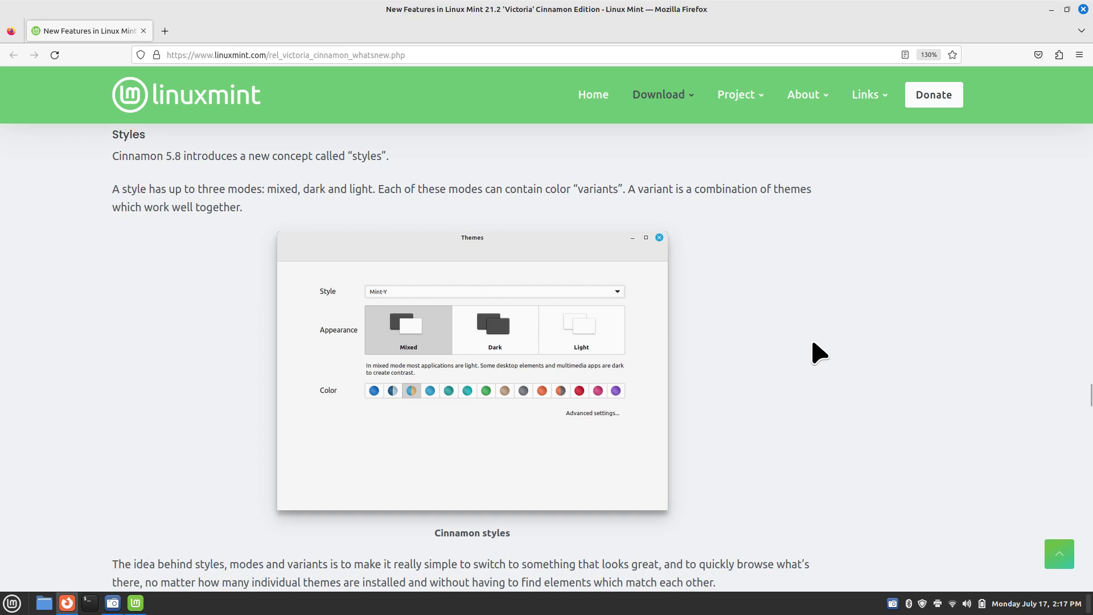
{"action": "scroll", "coordinate": [808, 344], "scroll_direction": "down", "scroll_amount": 4}
{"action": "scroll", "coordinate": [756, 298], "scroll_direction": "down", "scroll_amount": 8}
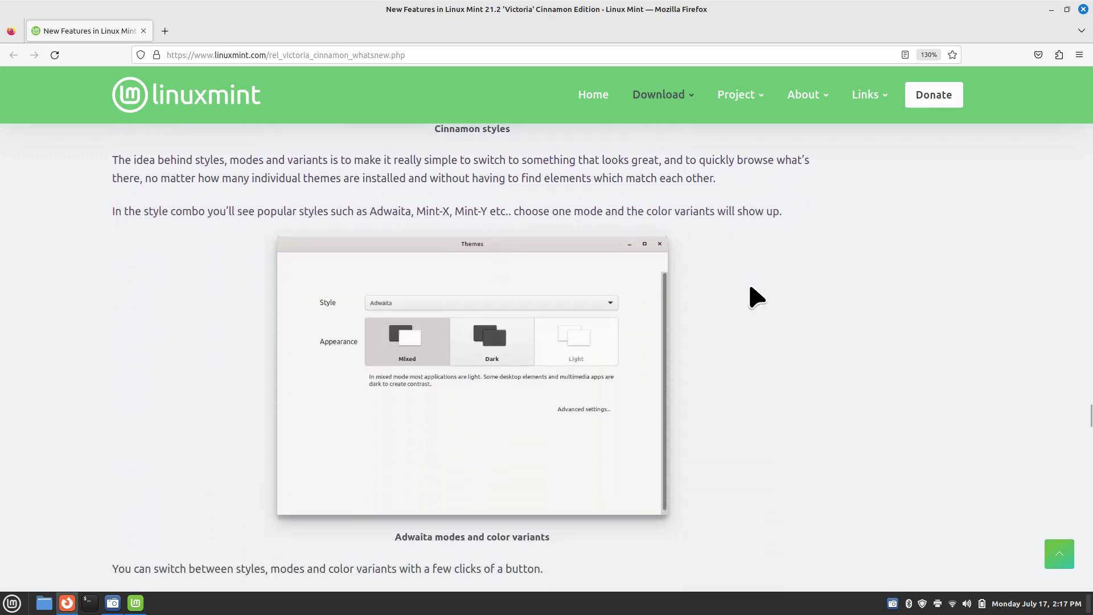
- Read the Notifications and Gesture Support parts of the Cinnamon 5.8 section
{"action": "scroll", "coordinate": [757, 296], "scroll_direction": "down", "scroll_amount": 2}
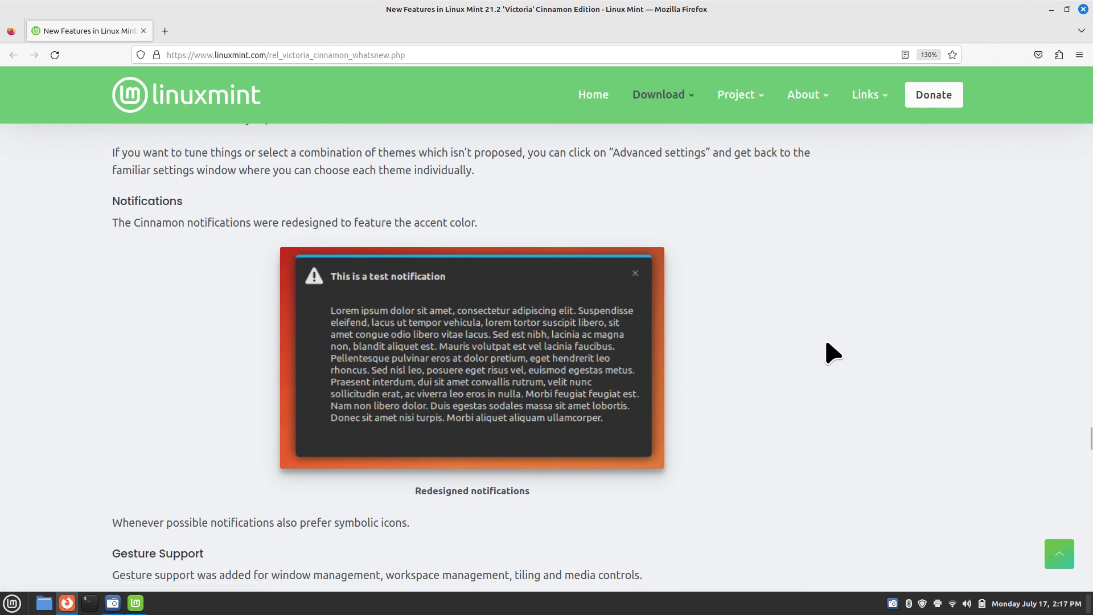
{"action": "scroll", "coordinate": [833, 353], "scroll_direction": "down", "scroll_amount": 4}
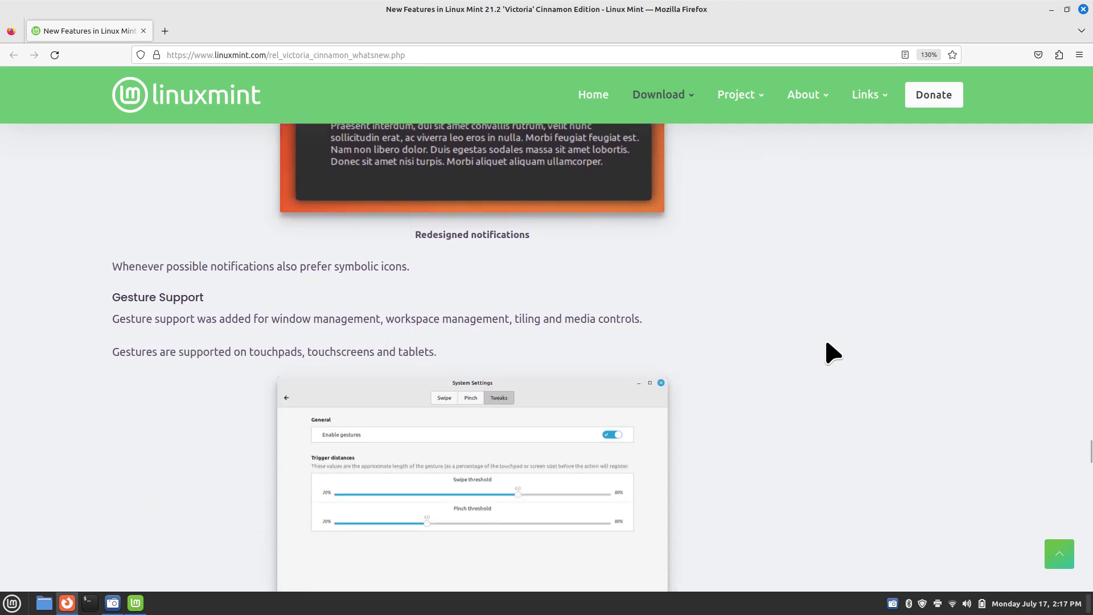
{"action": "scroll", "coordinate": [832, 353], "scroll_direction": "down", "scroll_amount": 1}
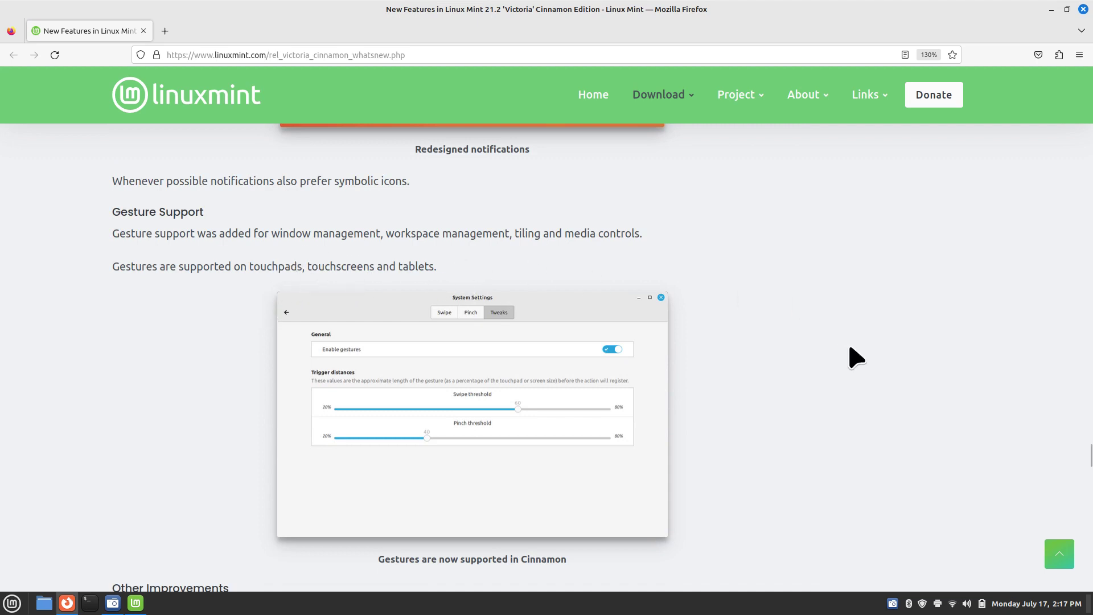
- Read the Other Improvements part of the Cinnamon 5.8 section and recheck the gesture settings screenshot
{"action": "scroll", "coordinate": [859, 359], "scroll_direction": "down", "scroll_amount": 1}
{"action": "scroll", "coordinate": [863, 360], "scroll_direction": "down", "scroll_amount": 4}
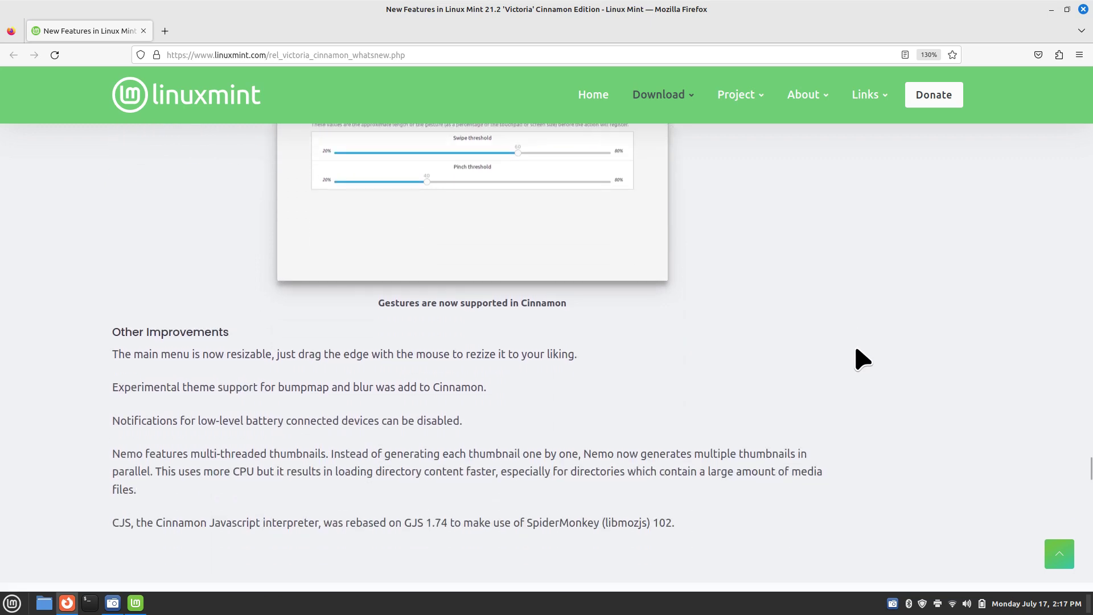
{"action": "scroll", "coordinate": [865, 359], "scroll_direction": "up", "scroll_amount": 3}
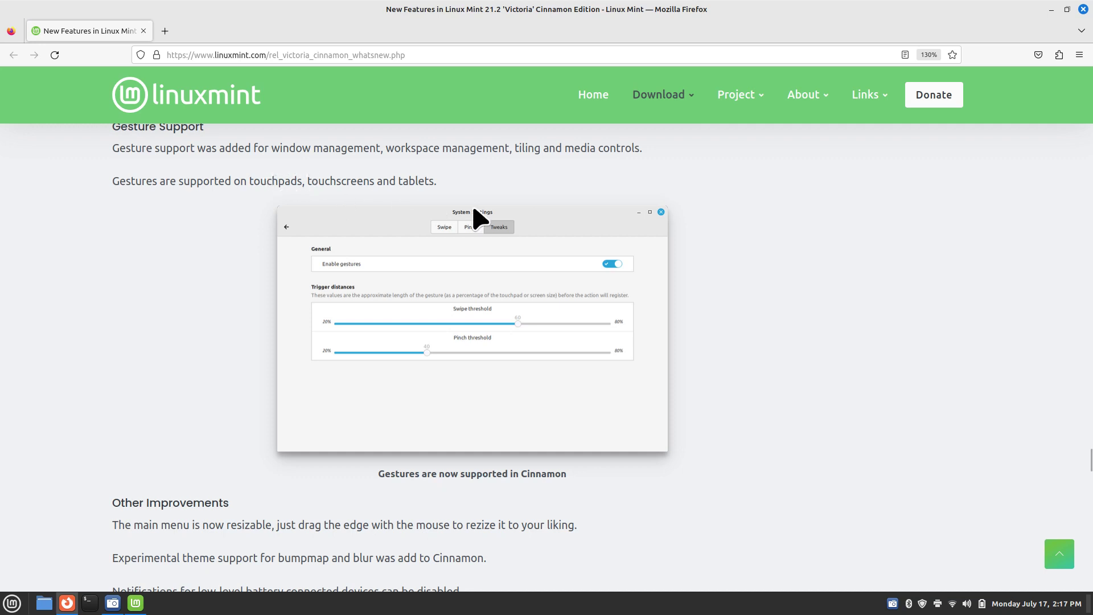
{"action": "scroll", "coordinate": [817, 427], "scroll_direction": "down", "scroll_amount": 6}
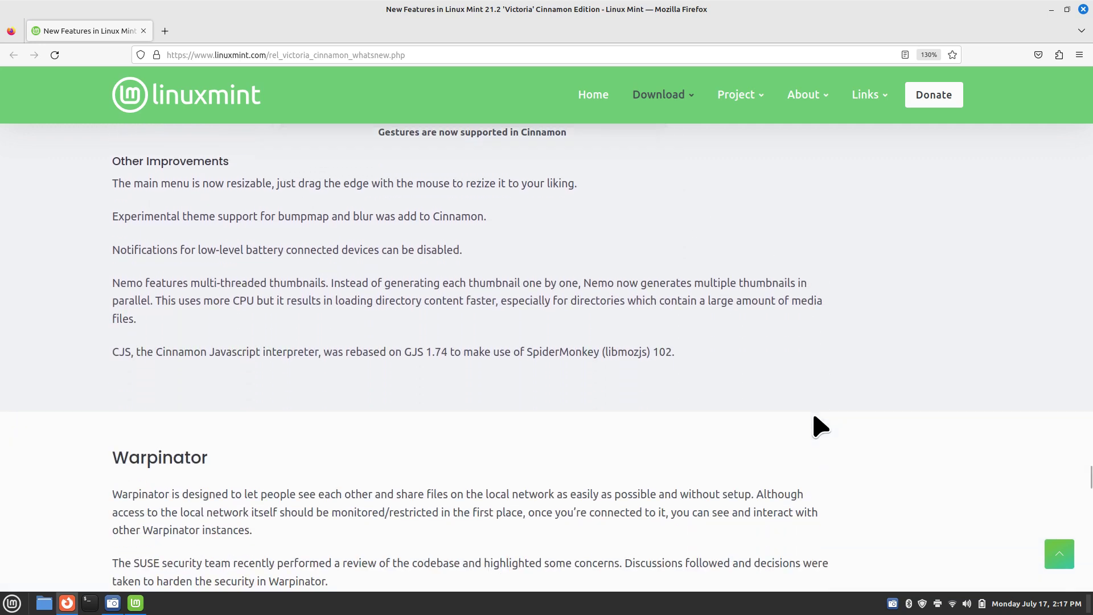
- Read the Warpinator and general Other improvements sections, continuing to the overview of the new backgrounds
{"action": "scroll", "coordinate": [827, 403], "scroll_direction": "down", "scroll_amount": 5}
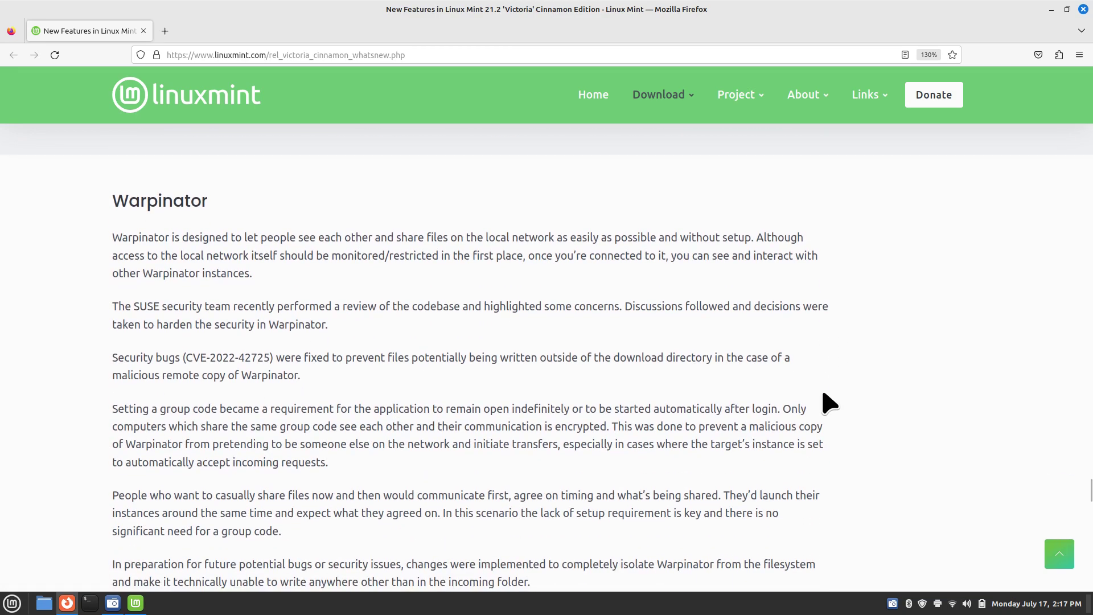
{"action": "scroll", "coordinate": [830, 403], "scroll_direction": "down", "scroll_amount": 3}
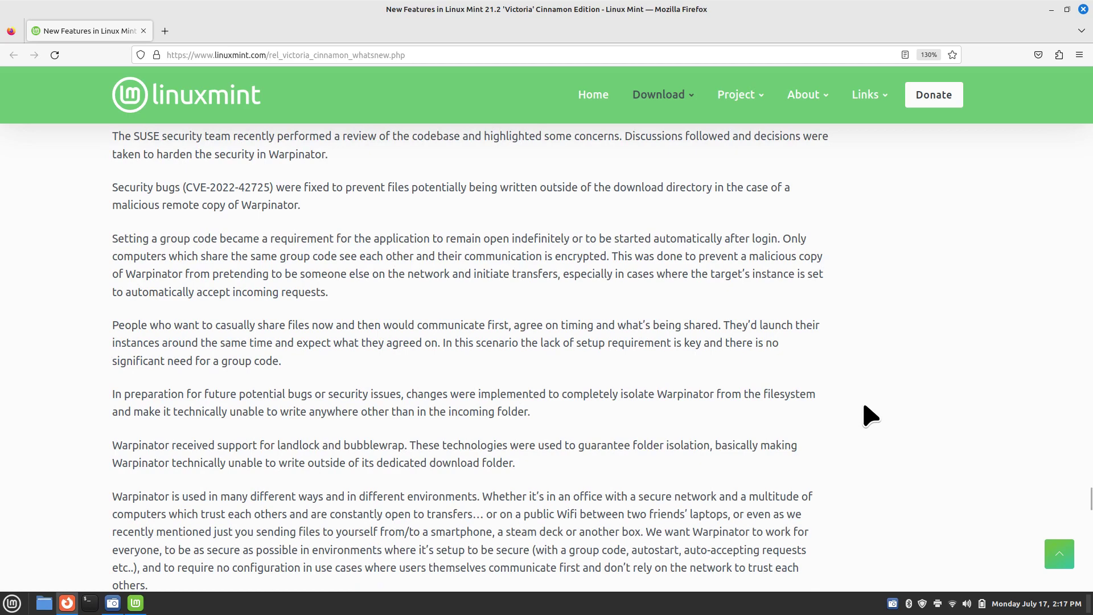
{"action": "scroll", "coordinate": [872, 416], "scroll_direction": "down", "scroll_amount": 6}
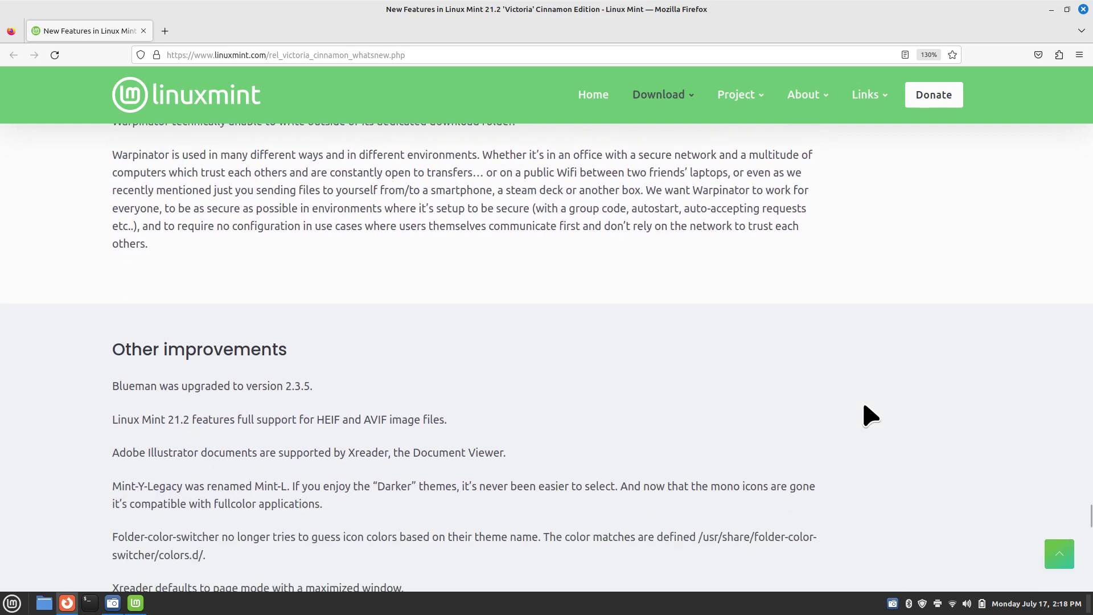
{"action": "scroll", "coordinate": [872, 416], "scroll_direction": "down", "scroll_amount": 2}
{"action": "scroll", "coordinate": [871, 415], "scroll_direction": "down", "scroll_amount": 10}
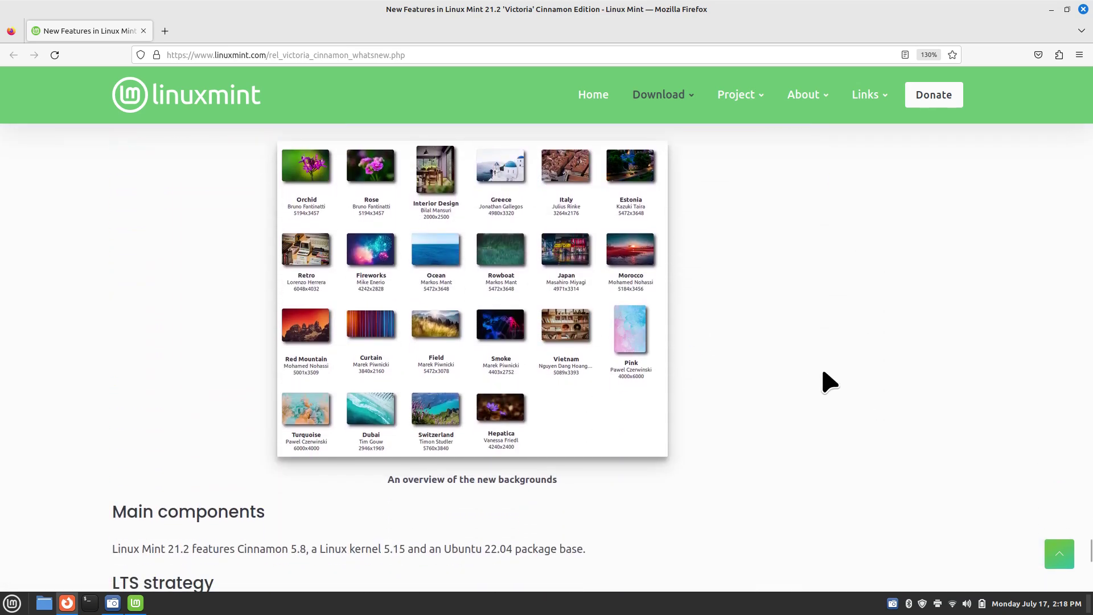
- Highlight "Cinnamon 5.8", "Linux kernel 5.15" and "Ubuntu 22.04 package base" one after another under Main components
{"action": "scroll", "coordinate": [829, 382], "scroll_direction": "down", "scroll_amount": 3}
{"action": "scroll", "coordinate": [829, 382], "scroll_direction": "down", "scroll_amount": 2}
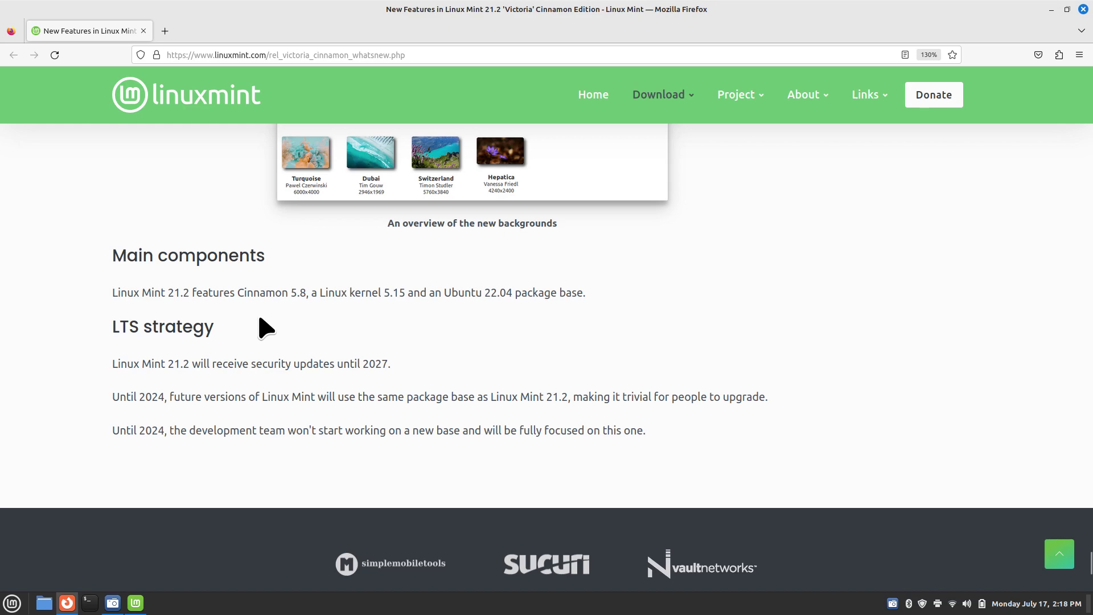
{"action": "left_click_drag", "start_coordinate": [240, 293], "coordinate": [310, 293]}
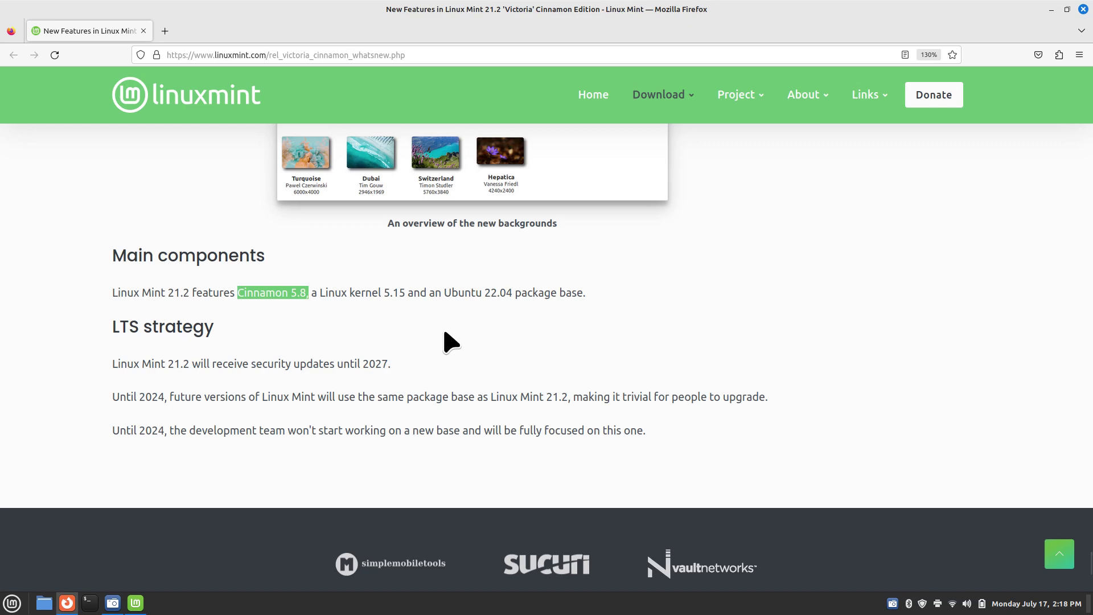
{"action": "left_click_drag", "start_coordinate": [320, 294], "coordinate": [408, 297]}
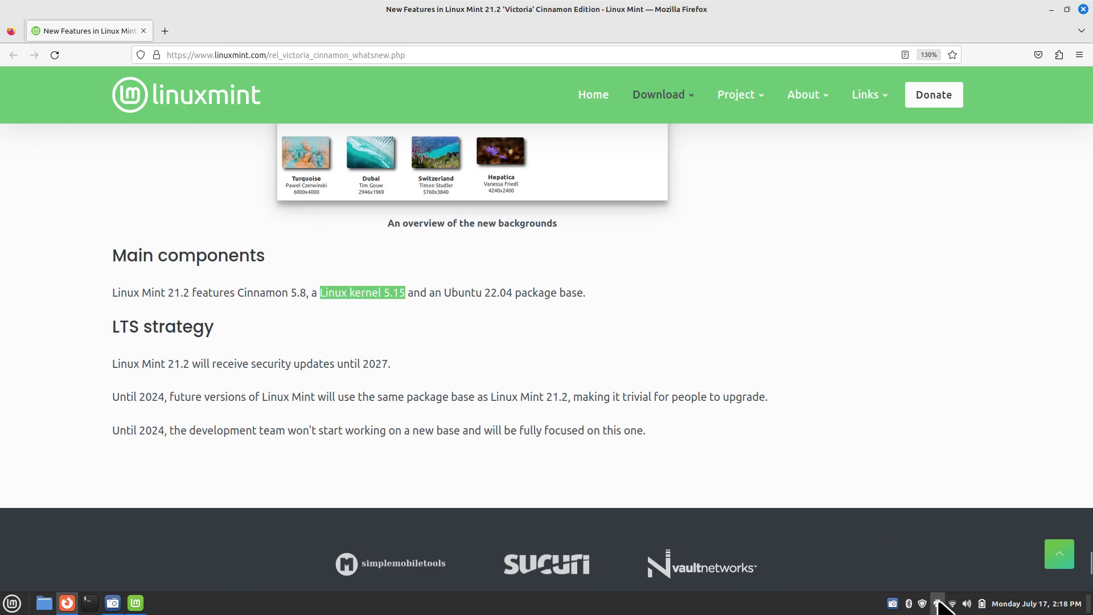
{"action": "mouse_move", "coordinate": [924, 604]}
{"action": "left_click_drag", "start_coordinate": [444, 293], "coordinate": [598, 297]}
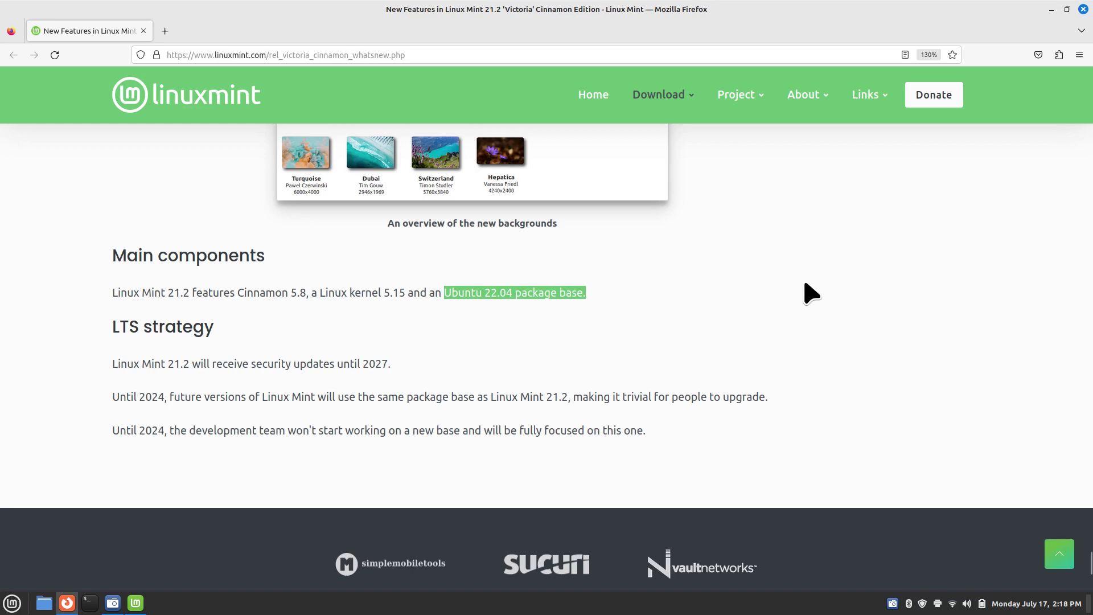
- Open the Linux Mint 21.2 download page via the site's home page and examine the Cinnamon, MATE and Xfce editions
{"action": "left_click", "coordinate": [601, 94]}
{"action": "mouse_move", "coordinate": [666, 132]}
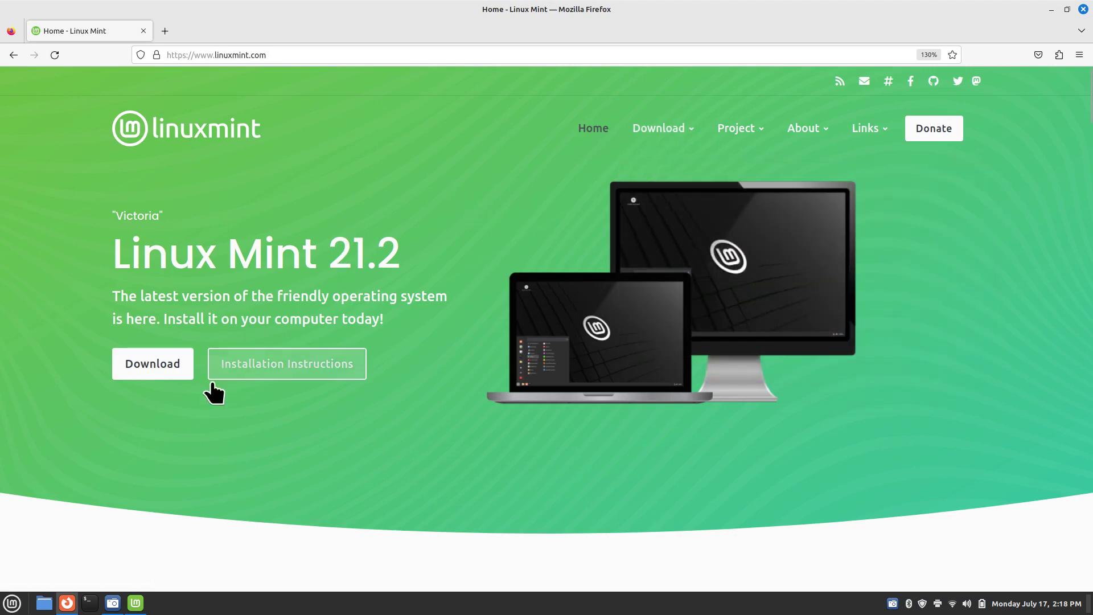
{"action": "left_click", "coordinate": [152, 368]}
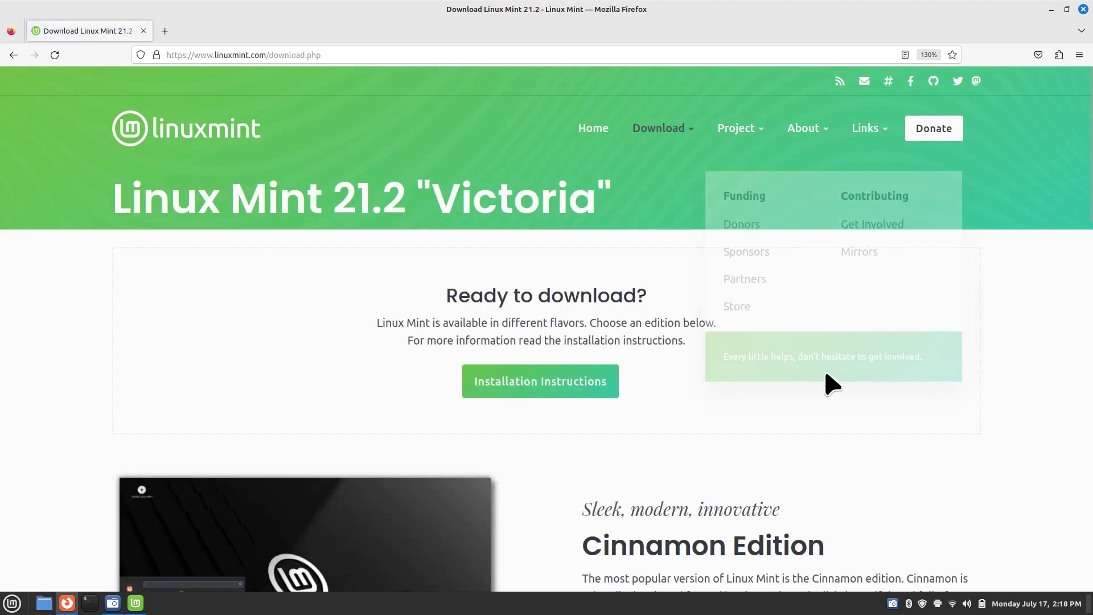
{"action": "scroll", "coordinate": [825, 478], "scroll_direction": "down", "scroll_amount": 5}
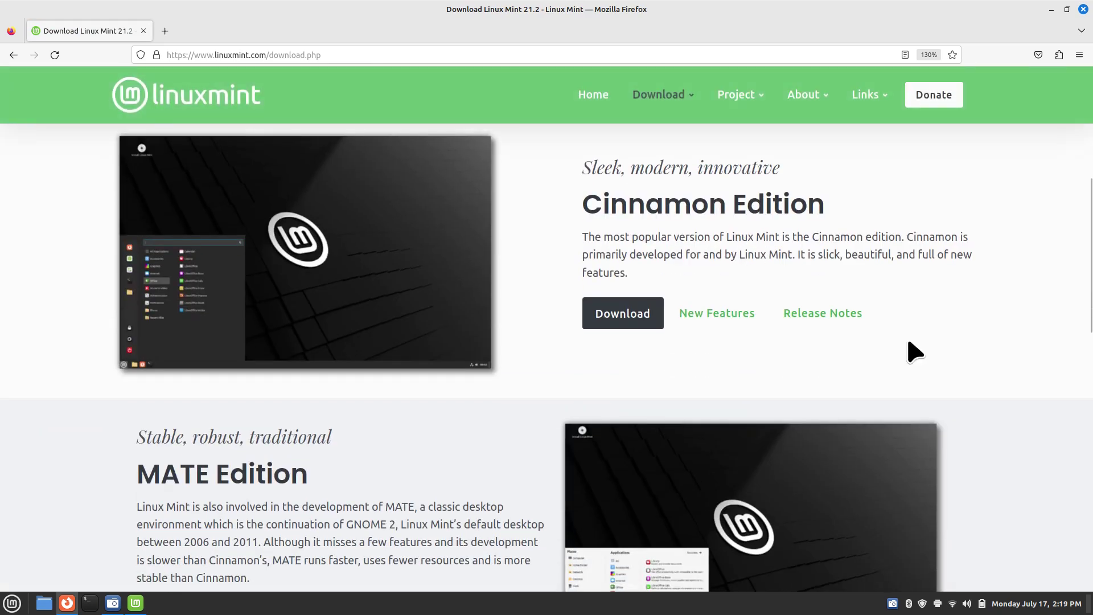
{"action": "scroll", "coordinate": [676, 349], "scroll_direction": "down", "scroll_amount": 3}
{"action": "scroll", "coordinate": [623, 359], "scroll_direction": "down", "scroll_amount": 5}
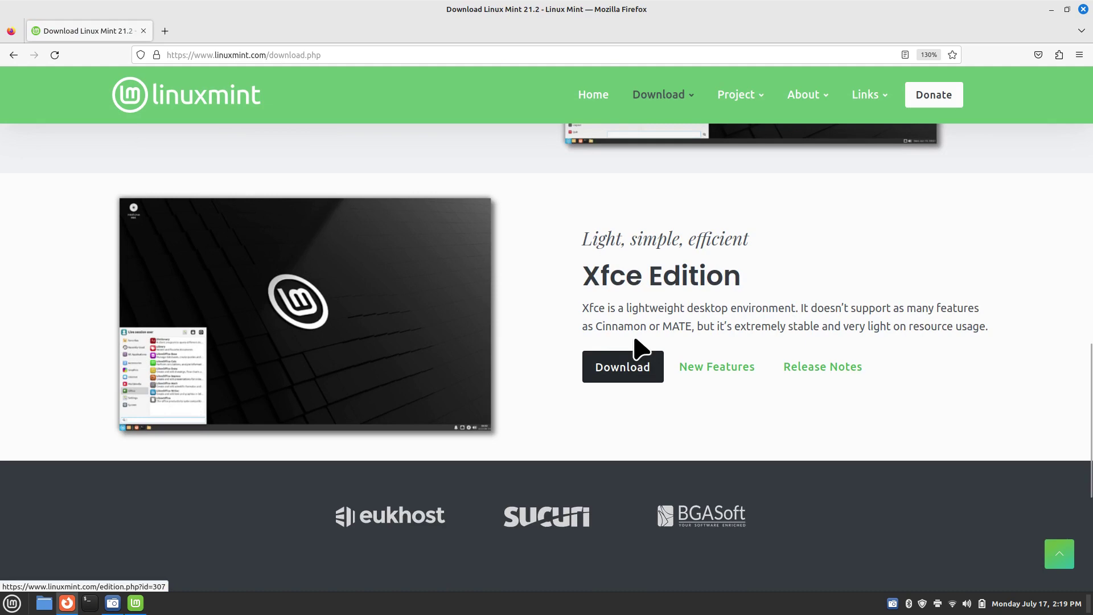
- Highlight "MATE" in the MATE Edition heading, clear the highlight and return to the Installation Instructions area
{"action": "scroll", "coordinate": [586, 318], "scroll_direction": "up", "scroll_amount": 4}
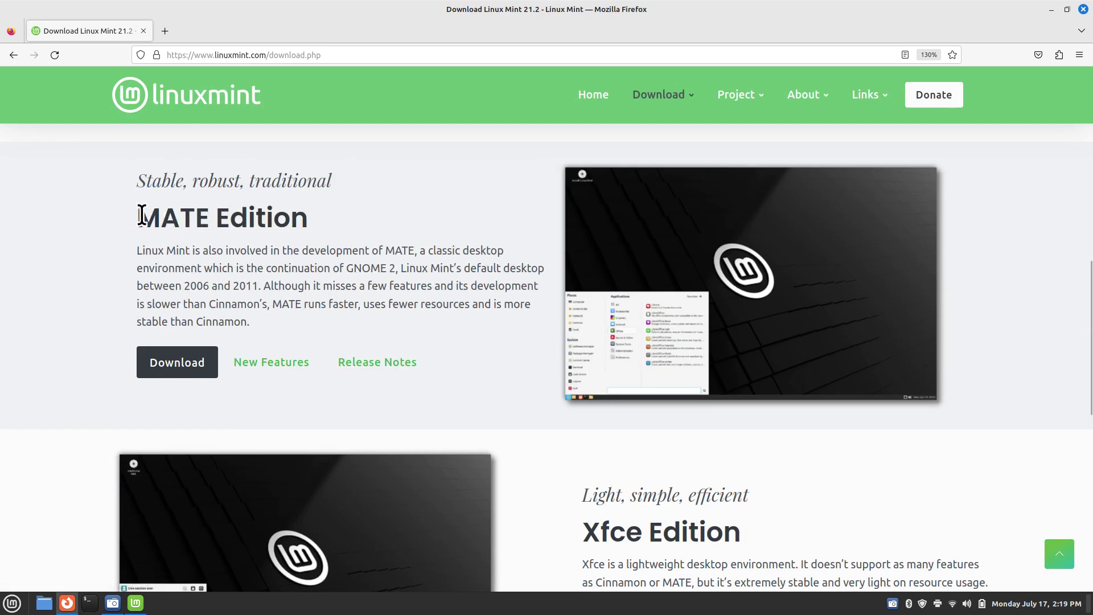
{"action": "left_click_drag", "start_coordinate": [138, 219], "coordinate": [213, 218]}
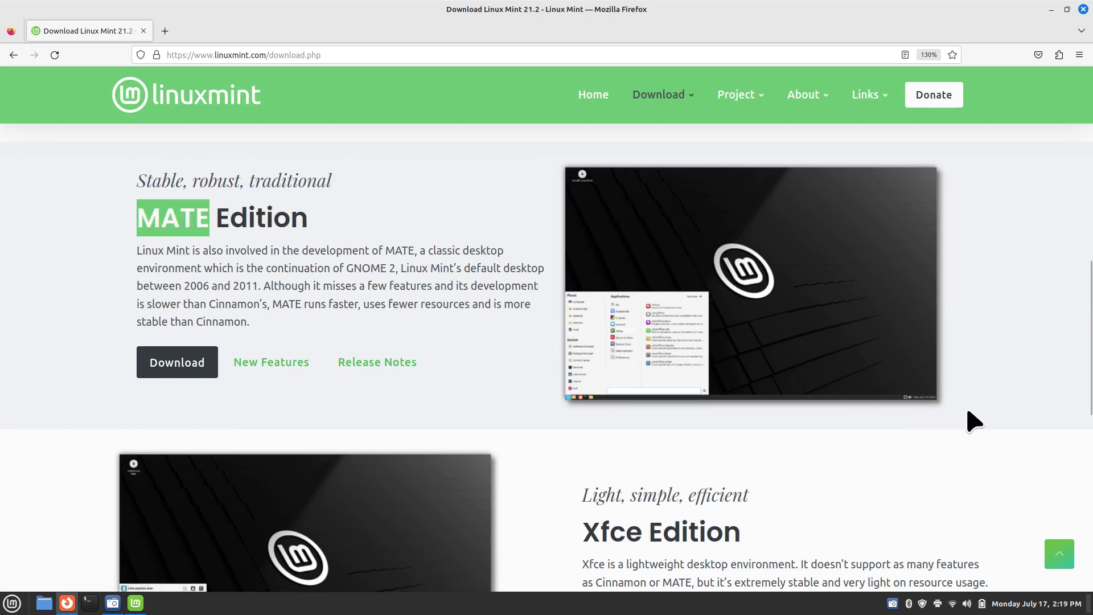
{"action": "left_click", "coordinate": [1014, 328]}
{"action": "scroll", "coordinate": [490, 391], "scroll_direction": "up", "scroll_amount": 10}
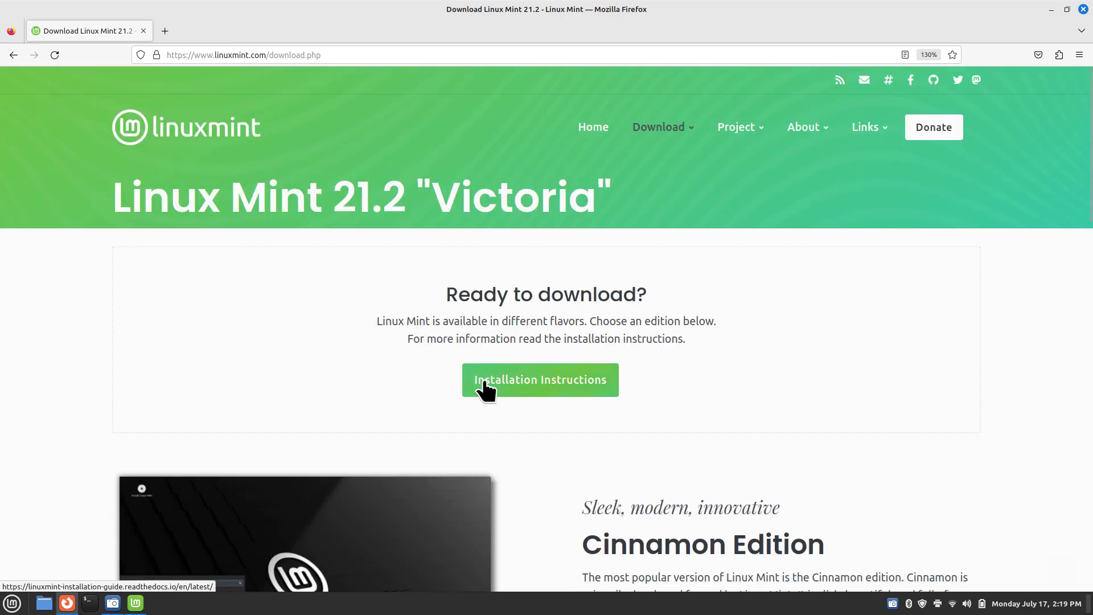
- Close the browser and view the Help and Contribute pages of the Welcome window
{"action": "left_click", "coordinate": [1083, 9]}
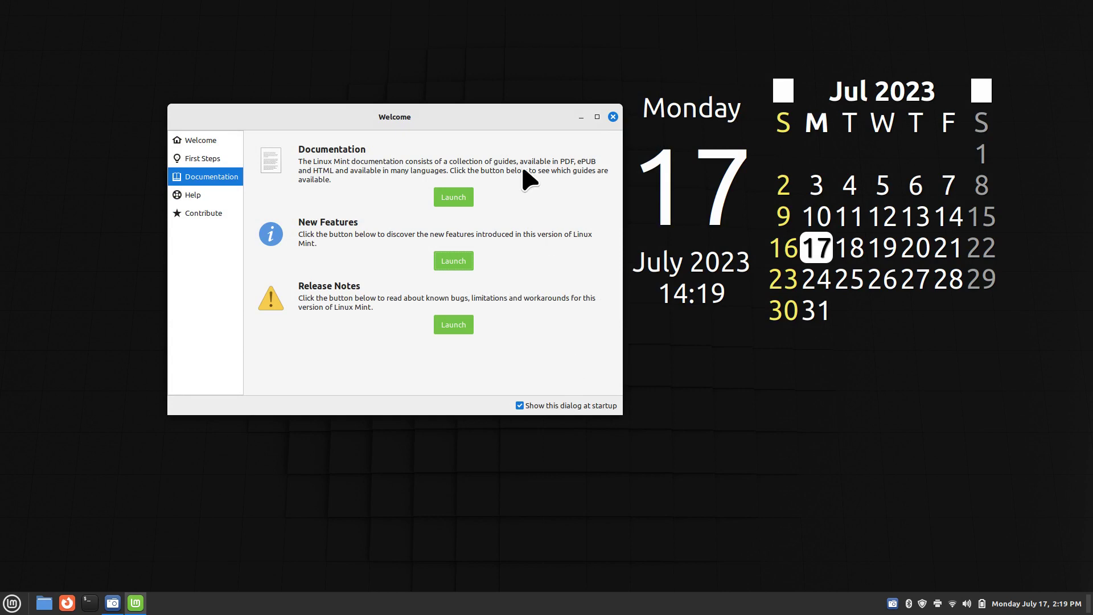
{"action": "left_click", "coordinate": [194, 195]}
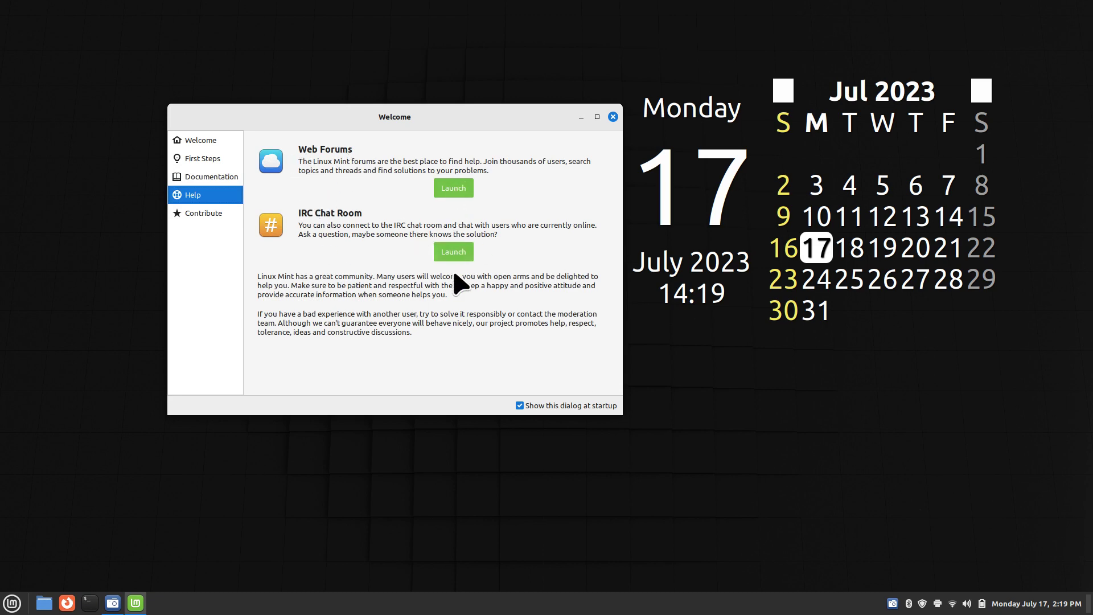
{"action": "left_click", "coordinate": [210, 213]}
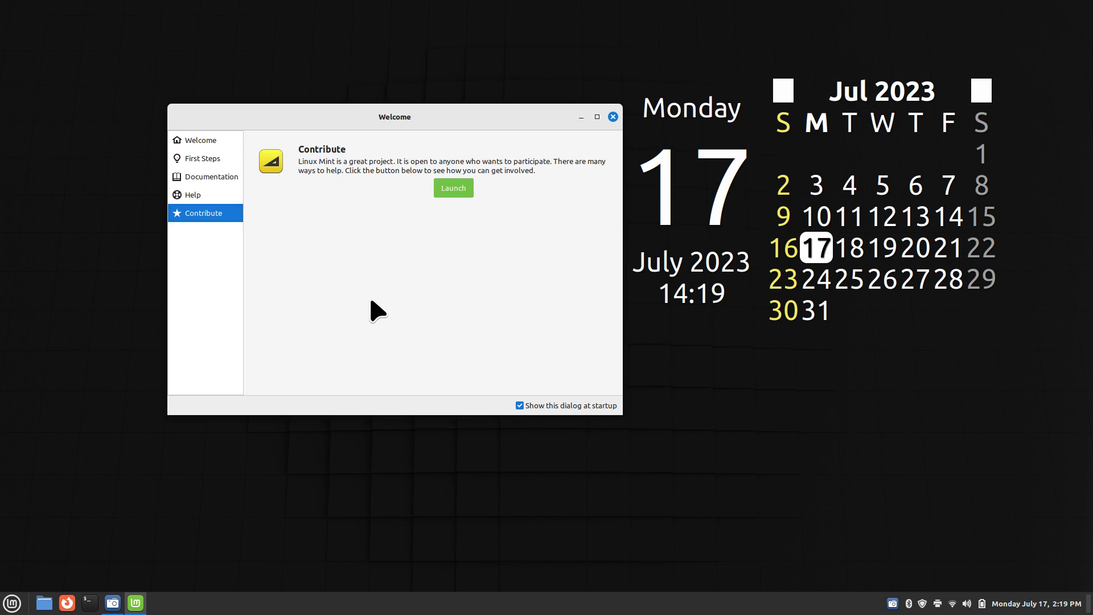
- Show the First Steps page, then reposition and enlarge the Welcome window so more entries fit
{"action": "left_click", "coordinate": [212, 160]}
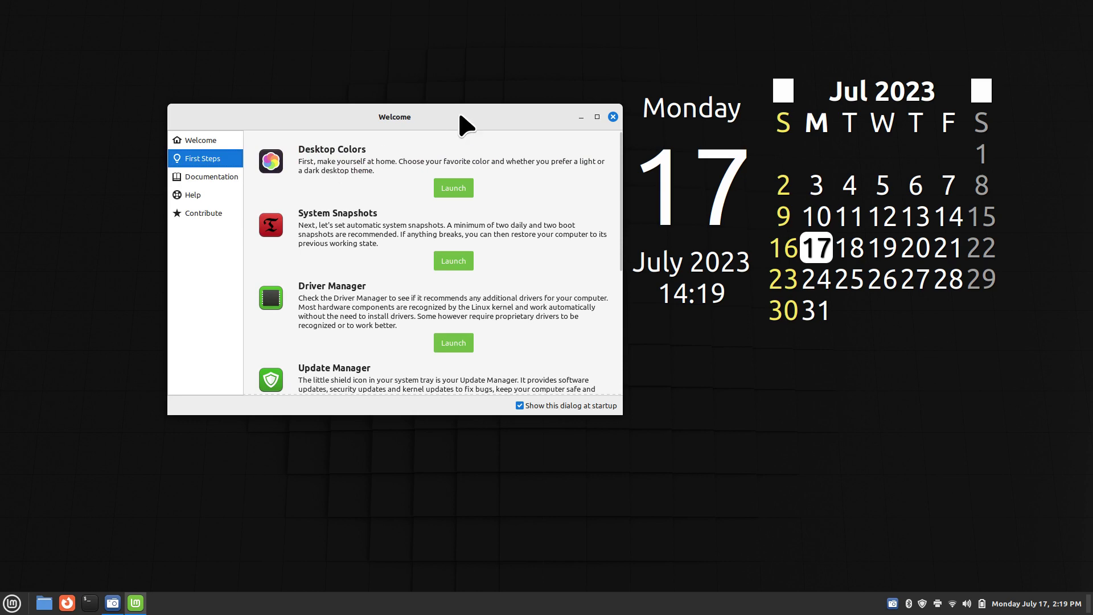
{"action": "left_click_drag", "start_coordinate": [463, 115], "coordinate": [406, 84]}
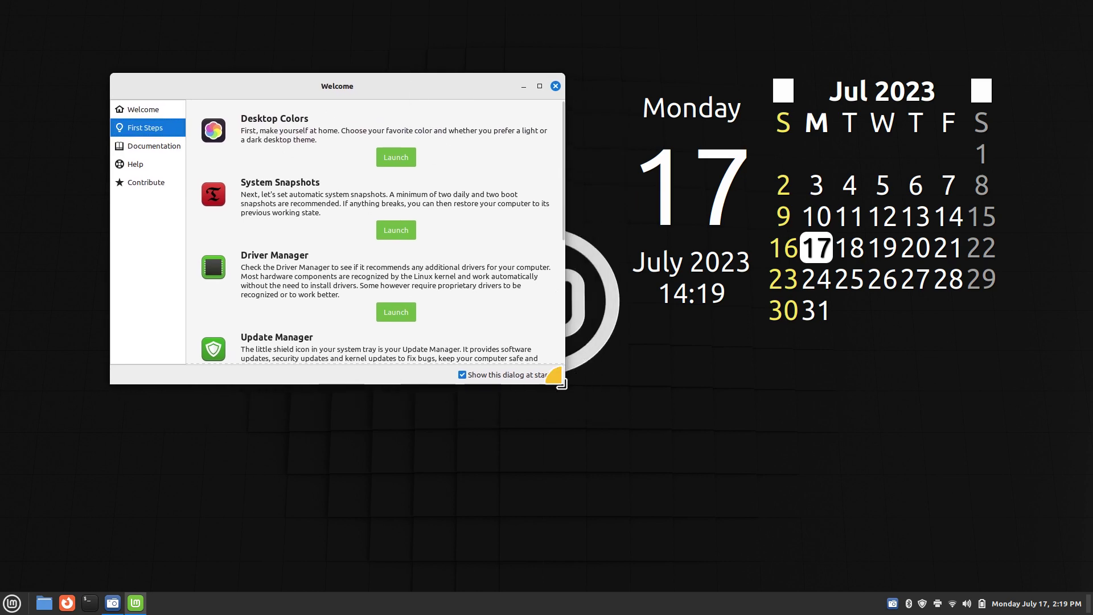
{"action": "left_click_drag", "start_coordinate": [566, 384], "coordinate": [623, 448]}
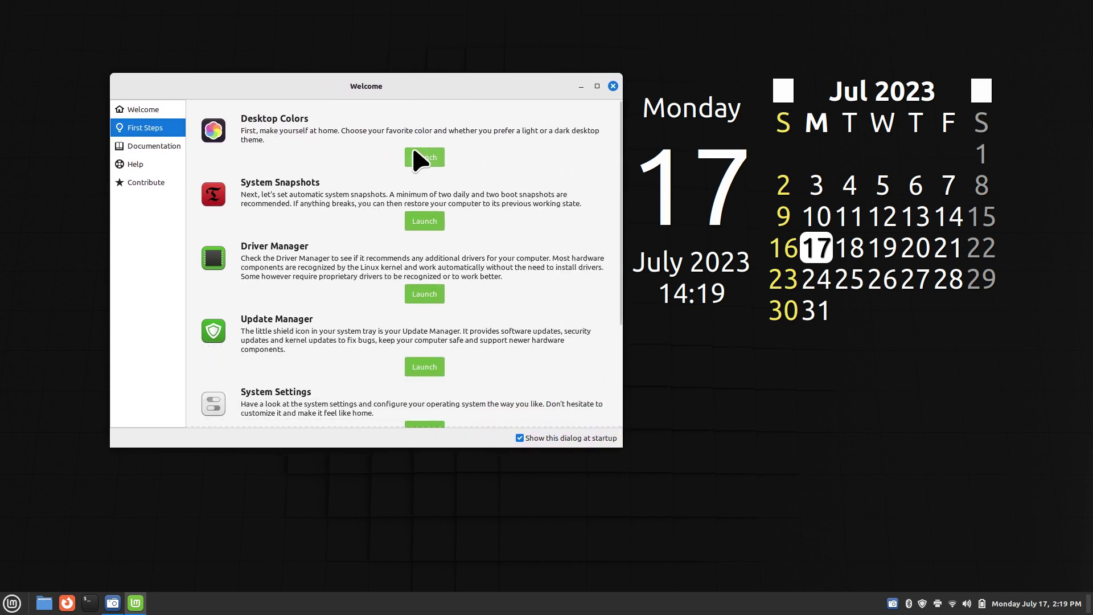
- Launch the Desktop Colors settings, try the Dark and Light appearances and return to Mixed
{"action": "left_click", "coordinate": [424, 160]}
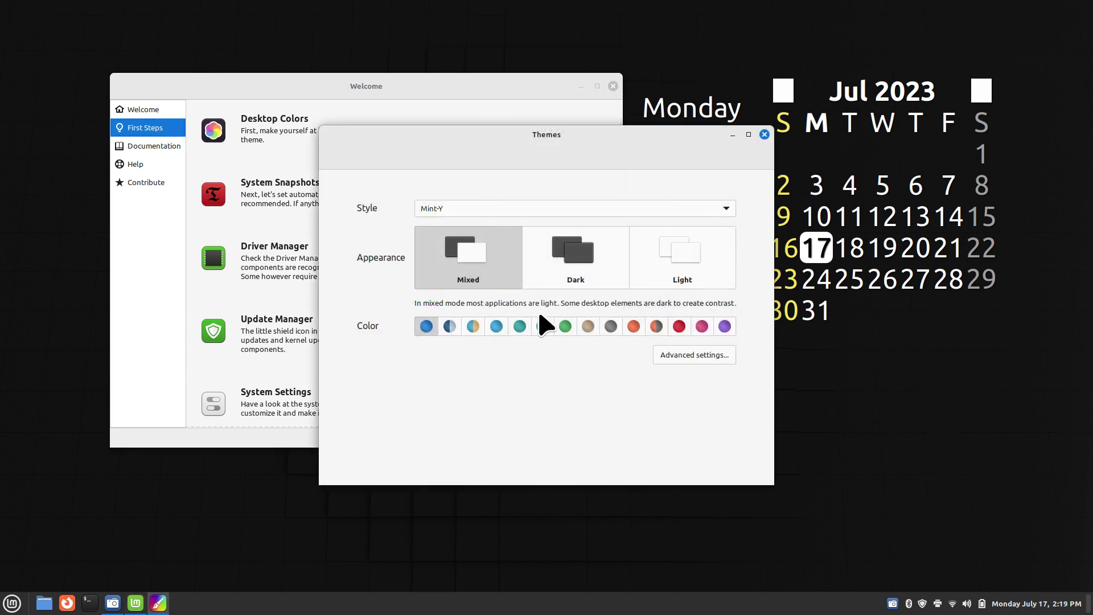
{"action": "left_click", "coordinate": [578, 276]}
{"action": "left_click", "coordinate": [659, 278]}
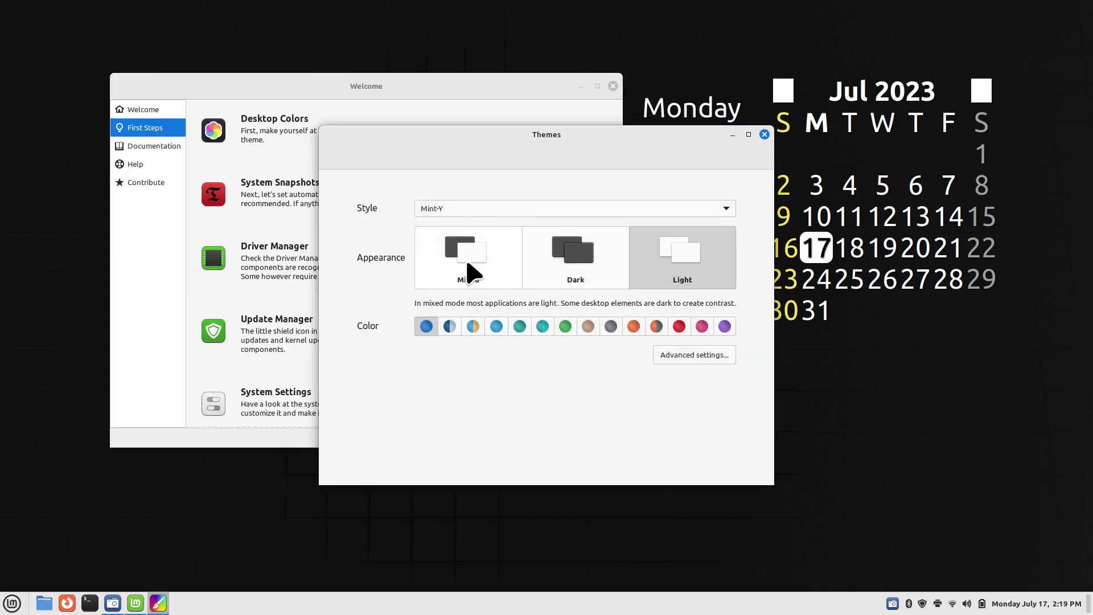
{"action": "left_click", "coordinate": [468, 265]}
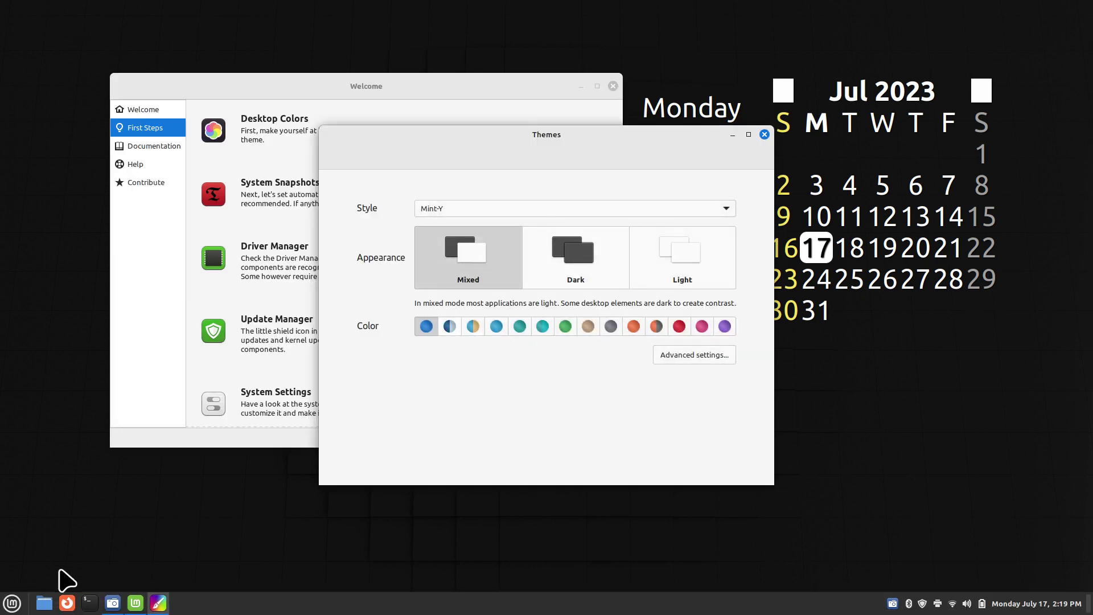
- Try the green and light blue theme colors against the home folder, restore the original blue and close both windows
{"action": "left_click", "coordinate": [44, 603]}
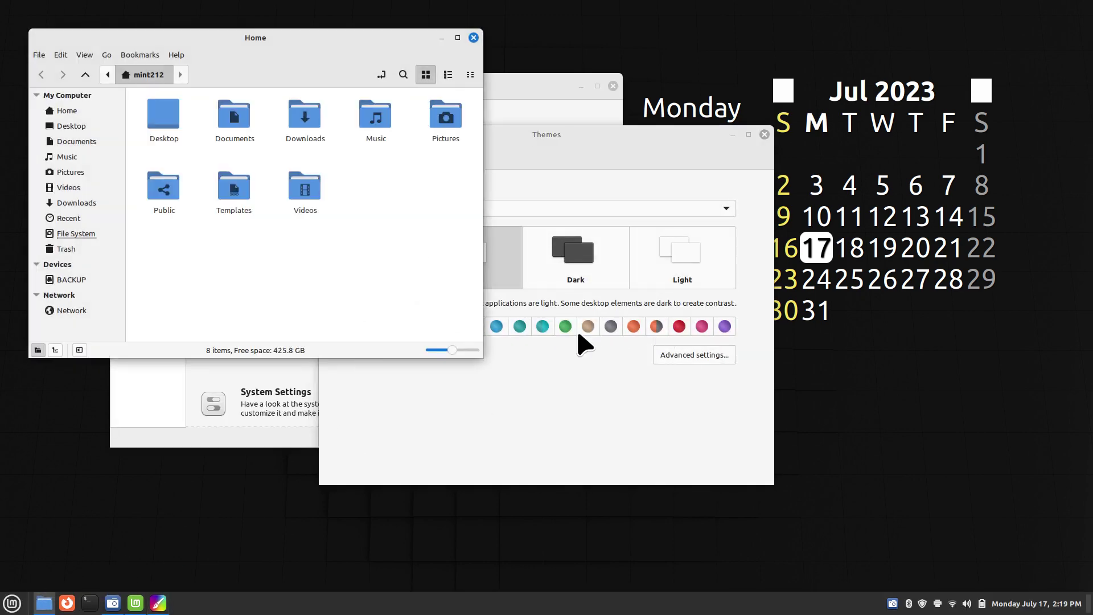
{"action": "left_click", "coordinate": [566, 326]}
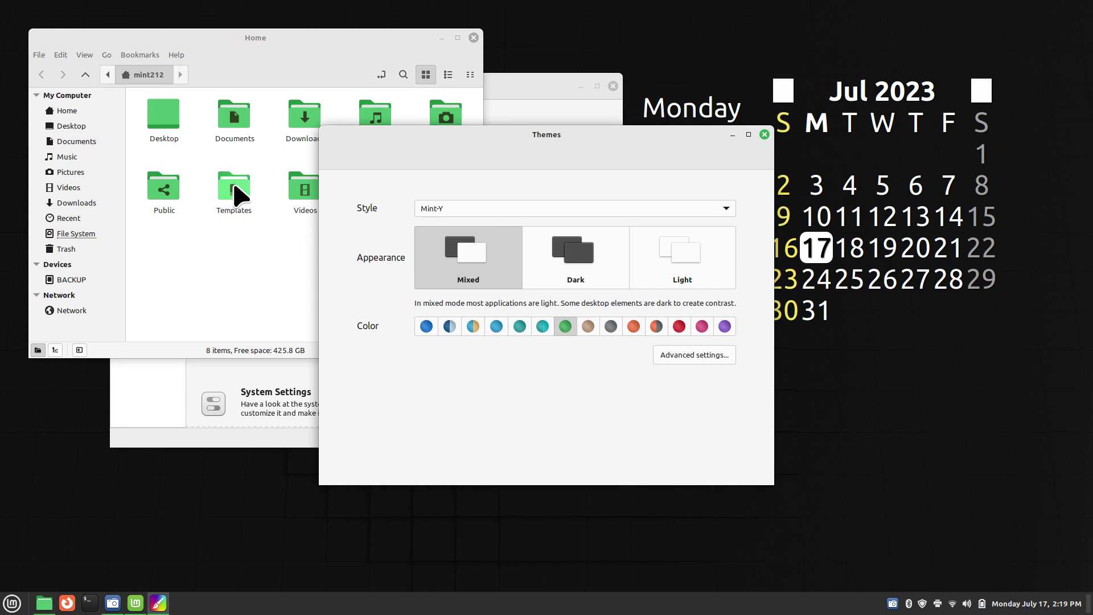
{"action": "left_click", "coordinate": [496, 327]}
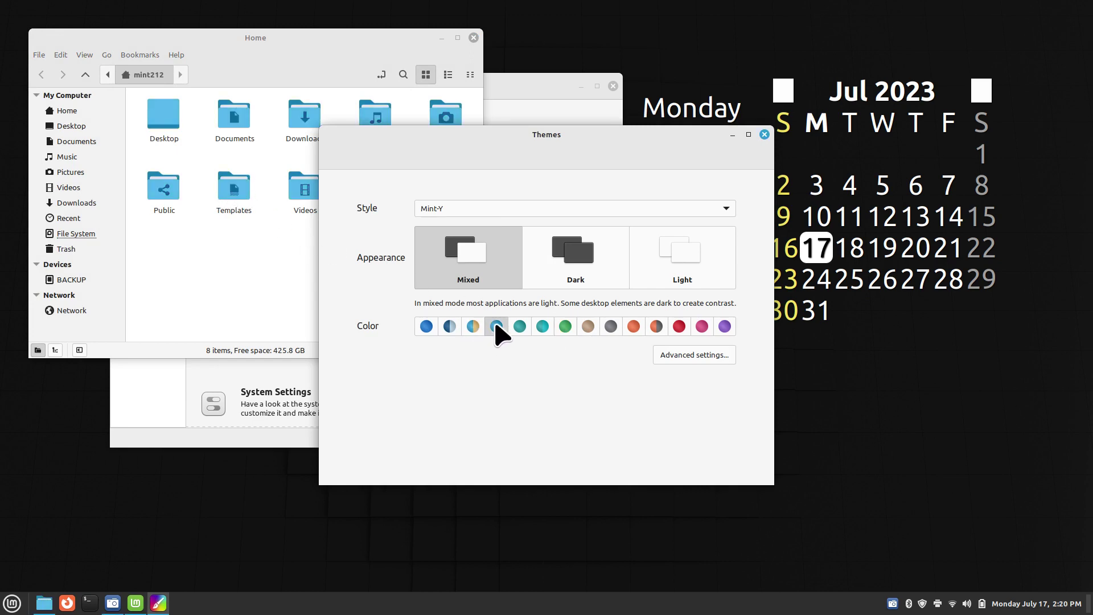
{"action": "left_click", "coordinate": [427, 327]}
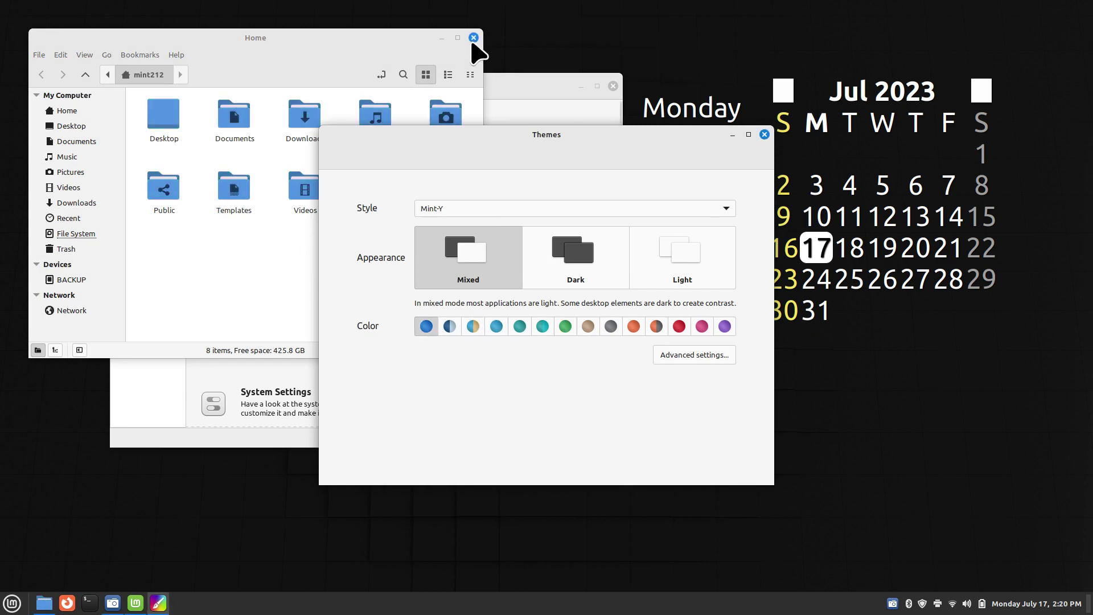
{"action": "left_click", "coordinate": [473, 37]}
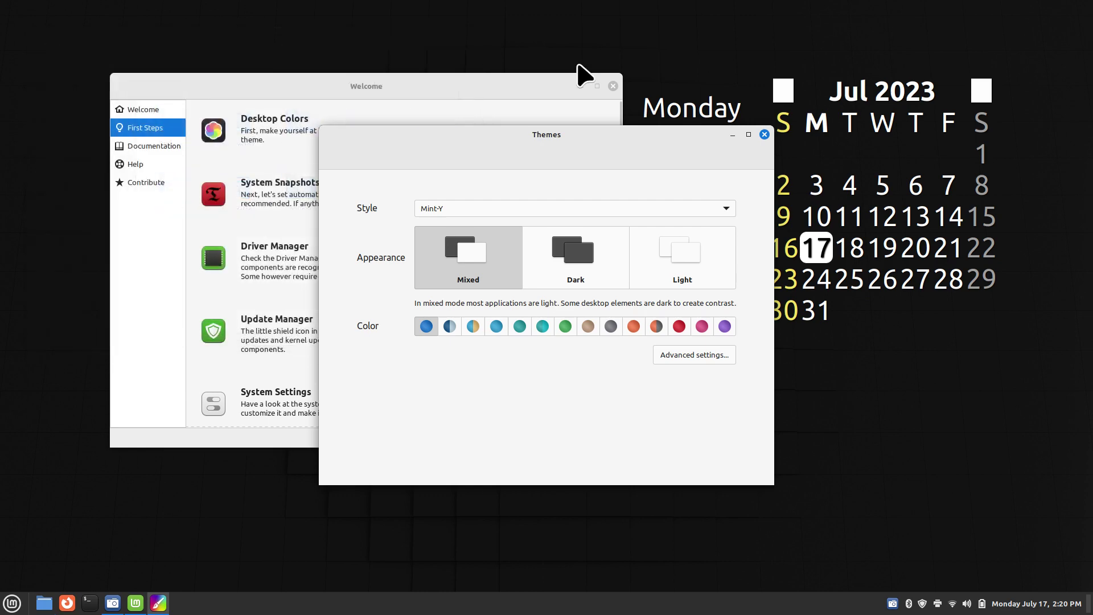
{"action": "left_click", "coordinate": [765, 134]}
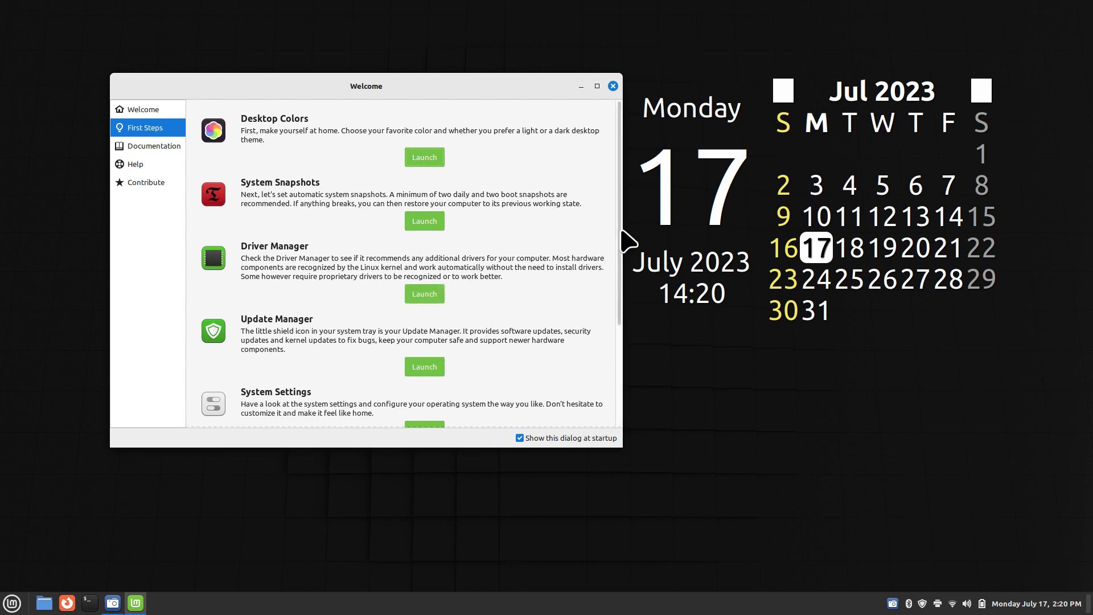
- Look through the remaining First Steps entries down to Firewall
{"action": "left_click_drag", "start_coordinate": [622, 232], "coordinate": [625, 310]}
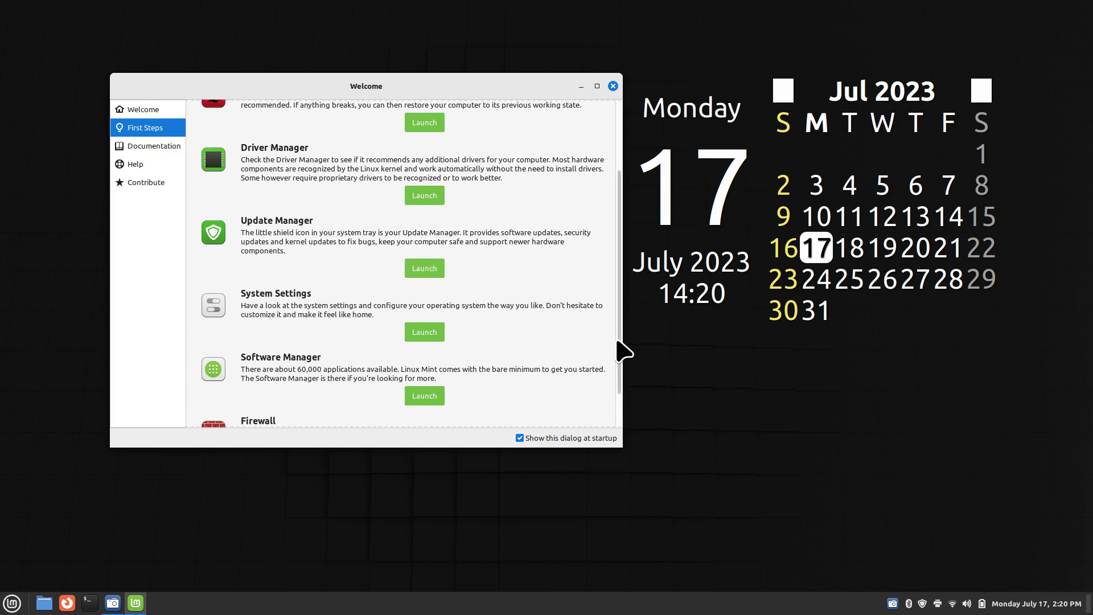
{"action": "scroll", "coordinate": [617, 348], "scroll_direction": "down", "scroll_amount": 2}
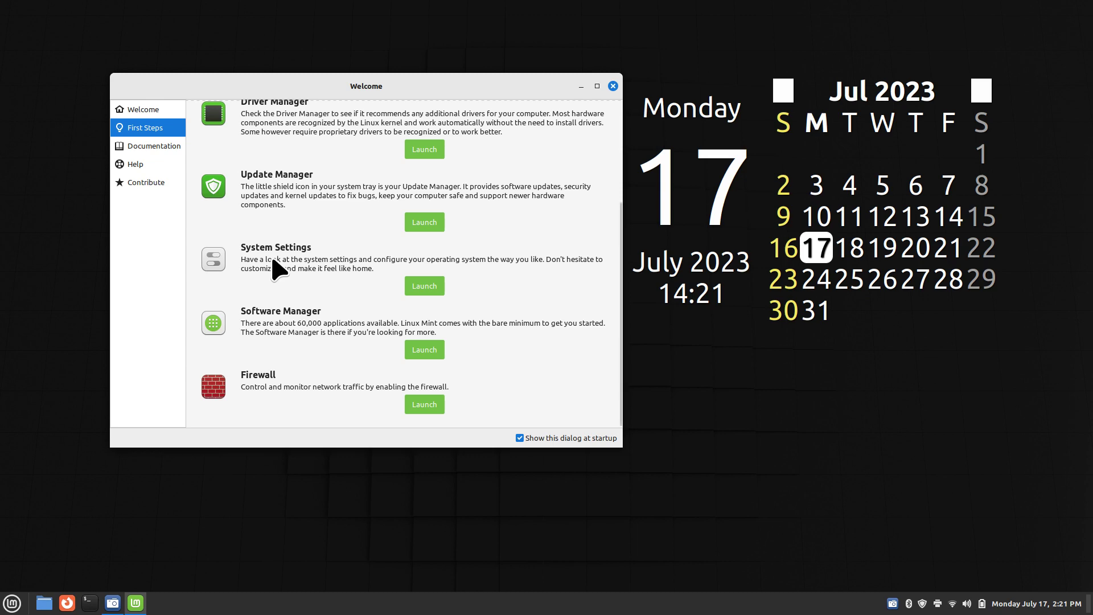
- Launch Software Manager, open Gimp's page and switch it to the Flatpak (Flathub) version, highlighting the size entry
{"action": "left_click", "coordinate": [427, 350]}
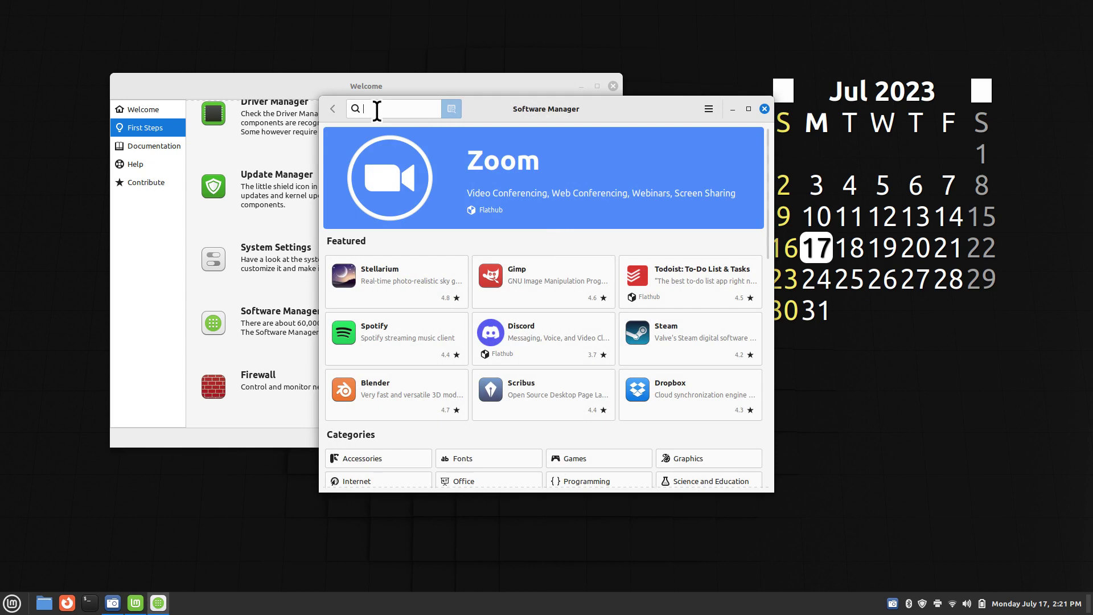
{"action": "left_click", "coordinate": [532, 279]}
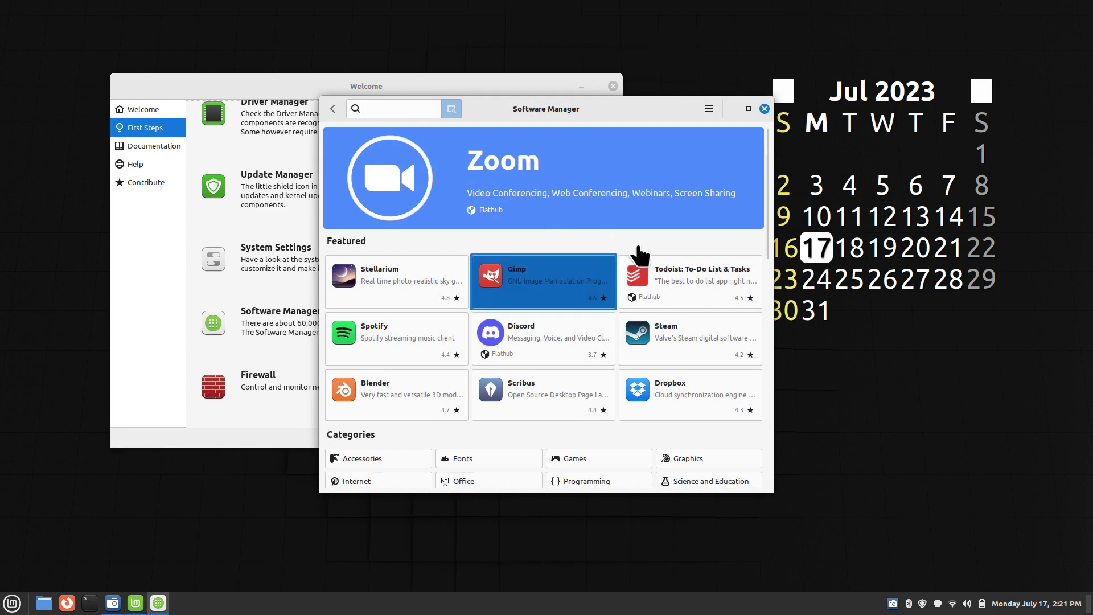
{"action": "left_click", "coordinate": [520, 164]}
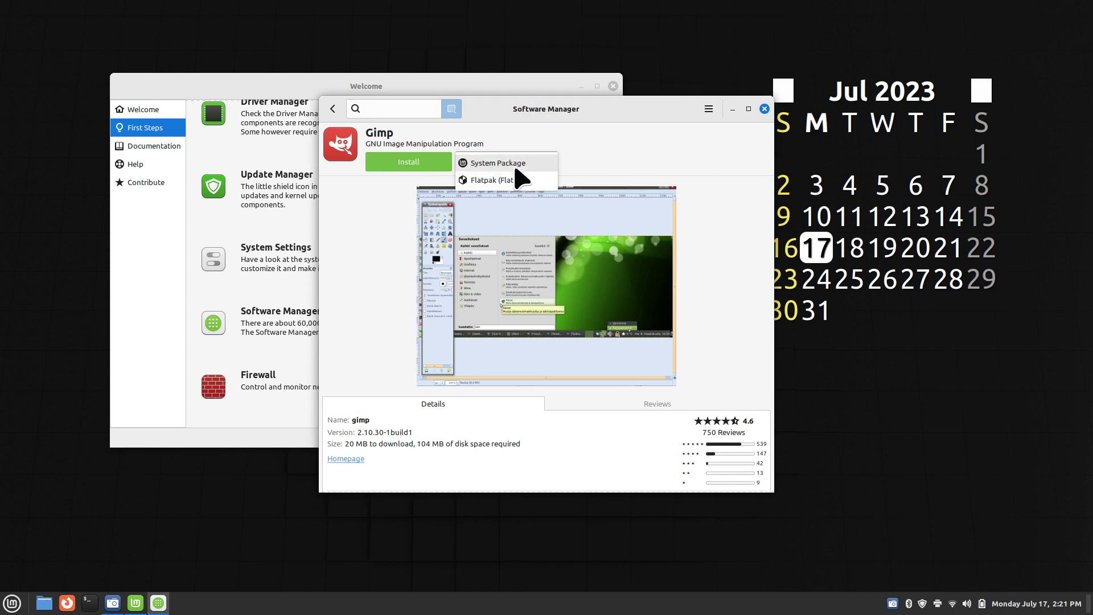
{"action": "left_click", "coordinate": [629, 170]}
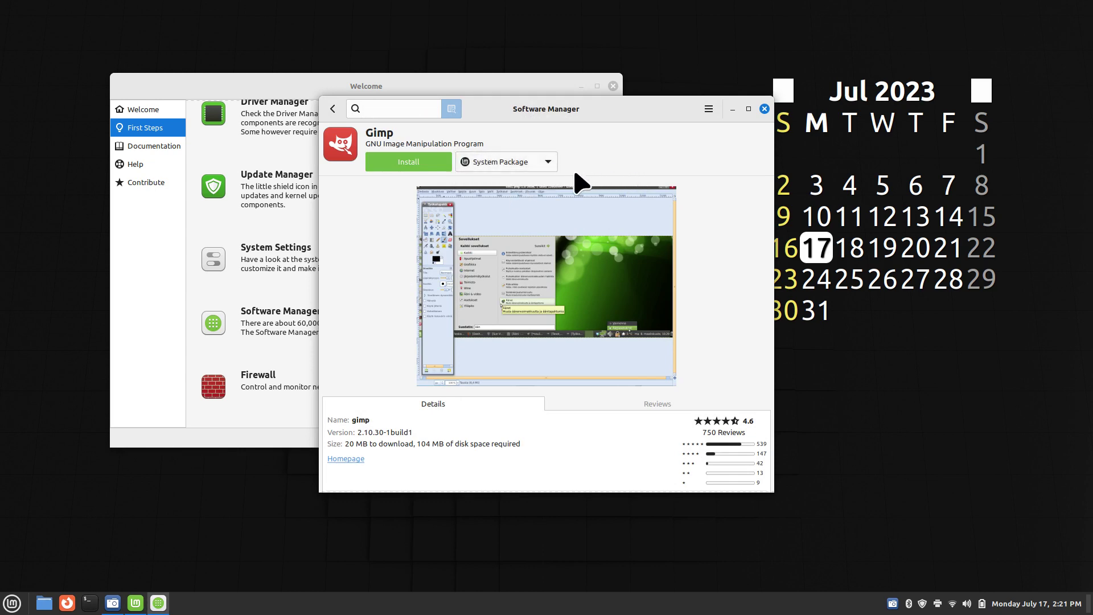
{"action": "left_click", "coordinate": [535, 171]}
{"action": "left_click", "coordinate": [532, 181]}
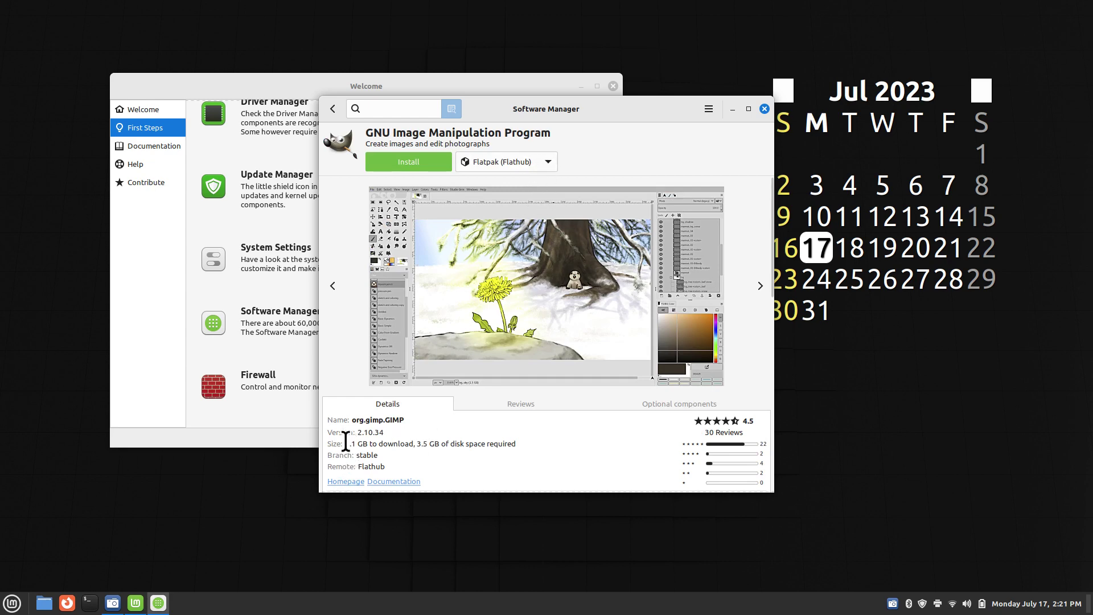
{"action": "left_click_drag", "start_coordinate": [345, 443], "coordinate": [527, 450]}
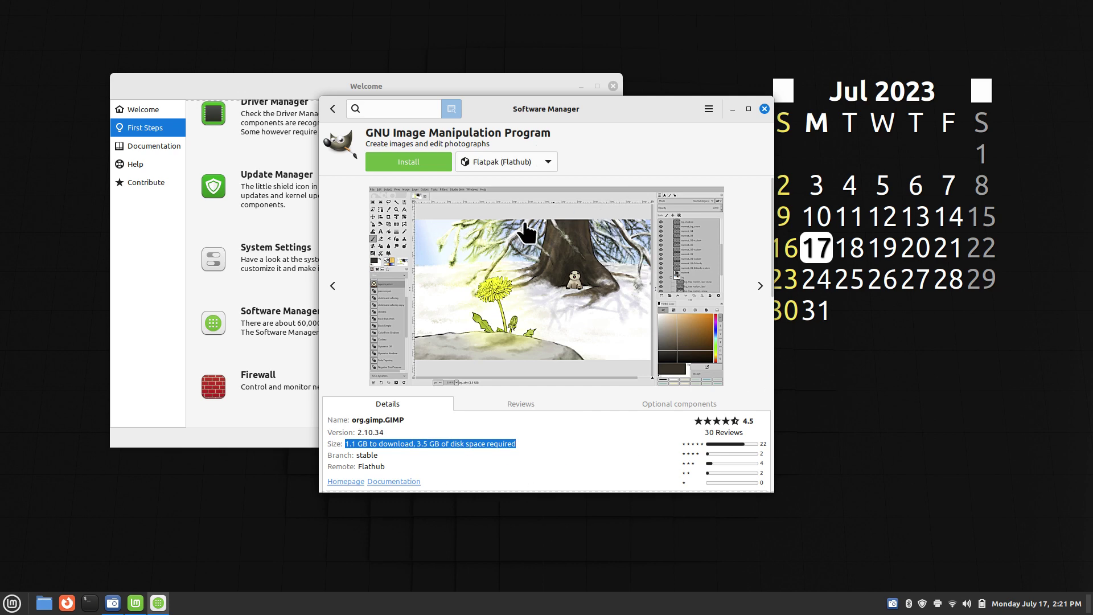
- Alternate between Gimp's System Package and Flatpak details to compare version and size, and return to the overview
{"action": "left_click", "coordinate": [546, 162]}
{"action": "left_click", "coordinate": [541, 149]}
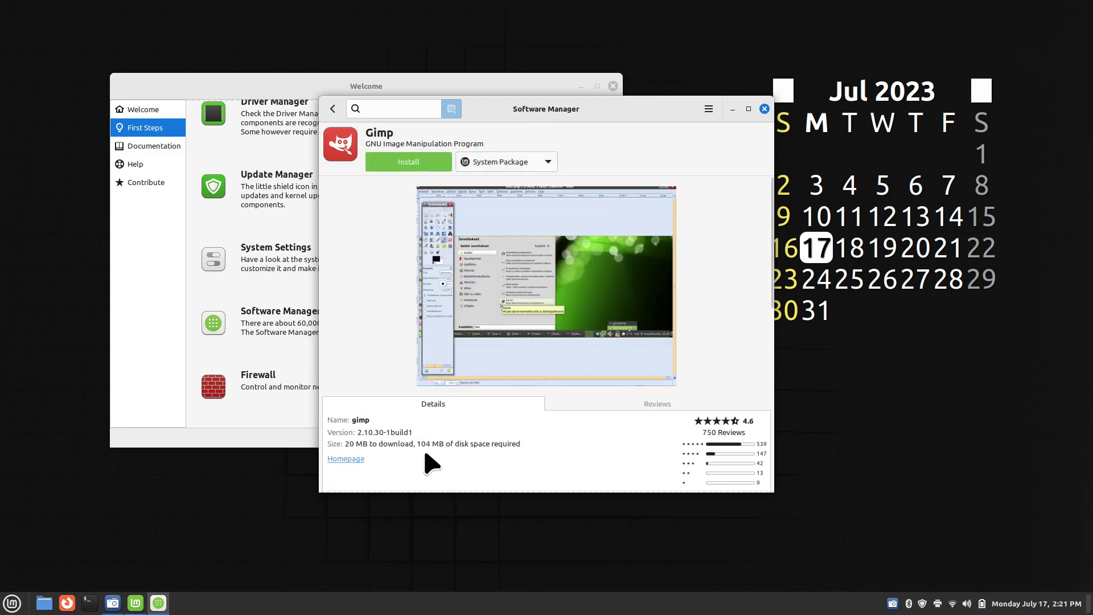
{"action": "left_click", "coordinate": [544, 166]}
{"action": "left_click", "coordinate": [538, 178]}
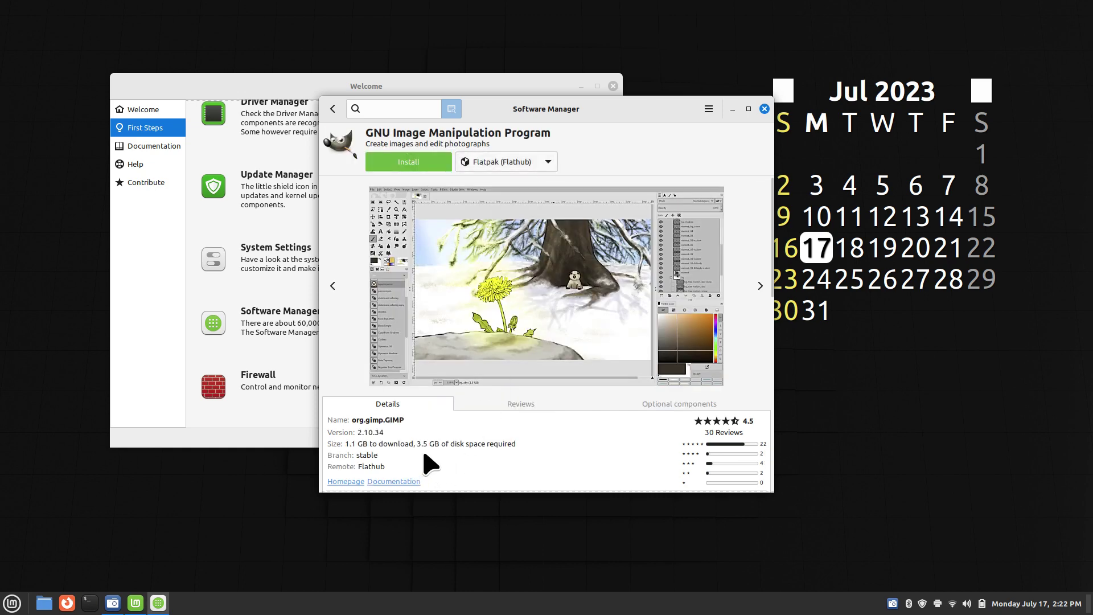
{"action": "left_click", "coordinate": [550, 163]}
{"action": "left_click", "coordinate": [551, 164]}
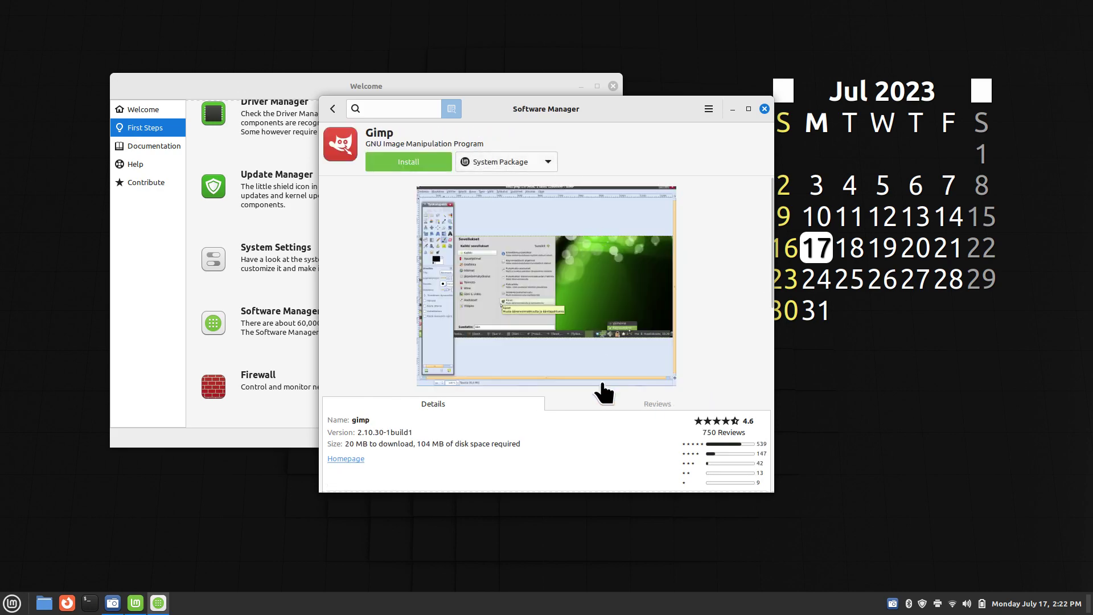
{"action": "left_click", "coordinate": [333, 109]}
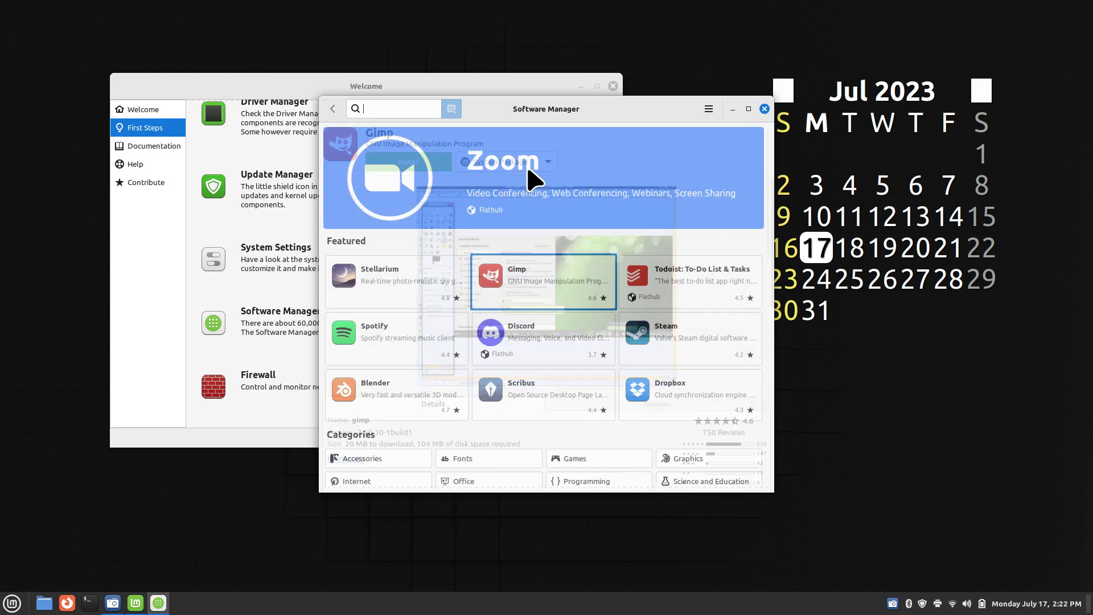
- Maximize Software Manager, open the Flathub VLC entry among the top-rated apps and switch it to System Package
{"action": "double_click", "coordinate": [642, 110]}
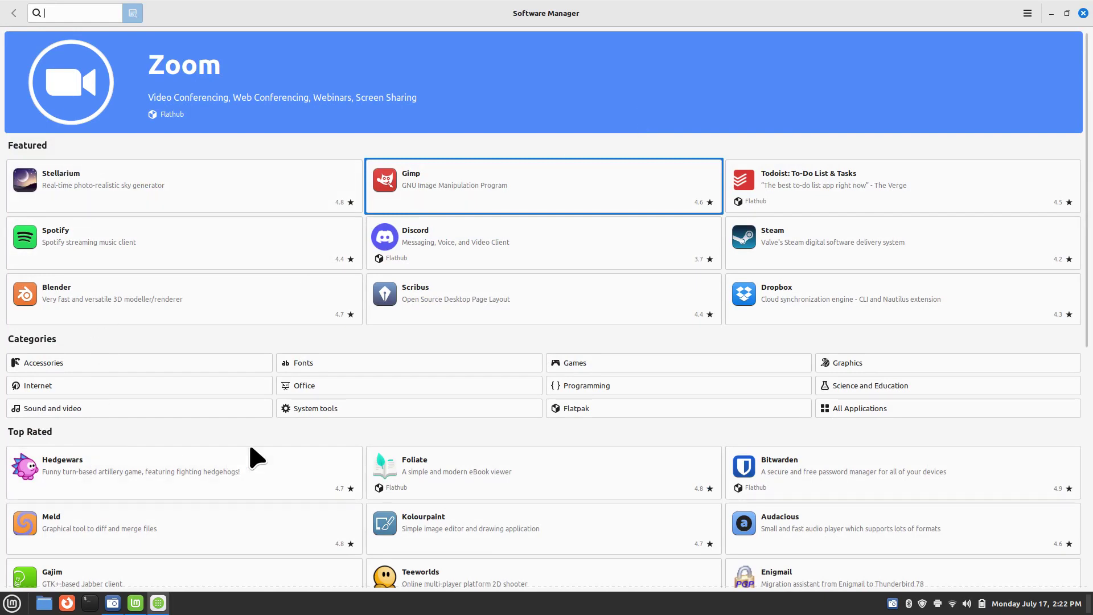
{"action": "scroll", "coordinate": [254, 455], "scroll_direction": "down", "scroll_amount": 7}
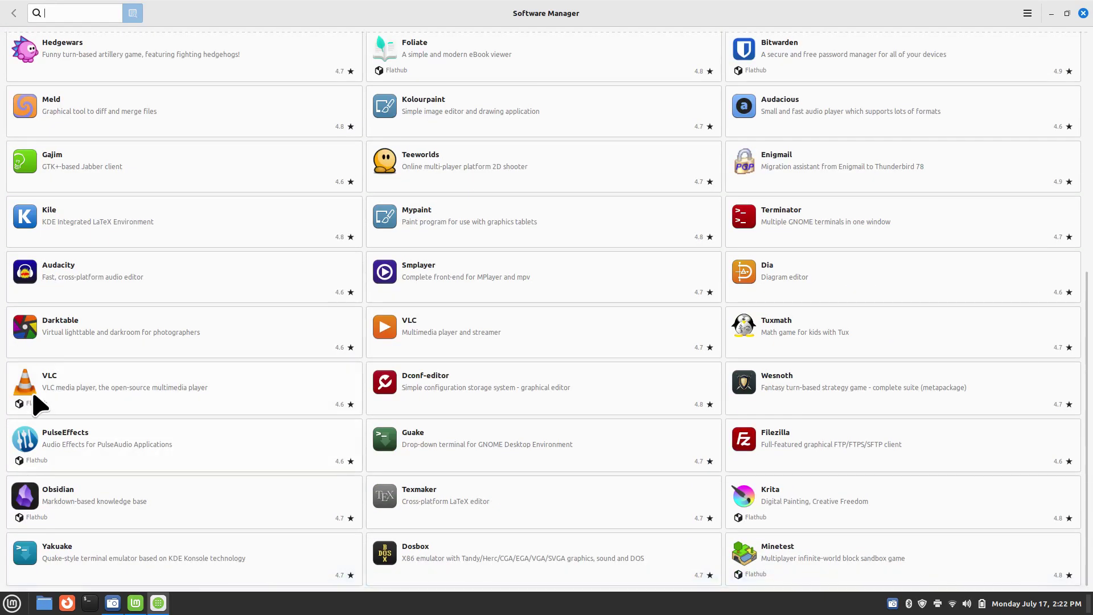
{"action": "mouse_move", "coordinate": [25, 406]}
{"action": "left_click", "coordinate": [143, 382]}
{"action": "left_click", "coordinate": [225, 66]}
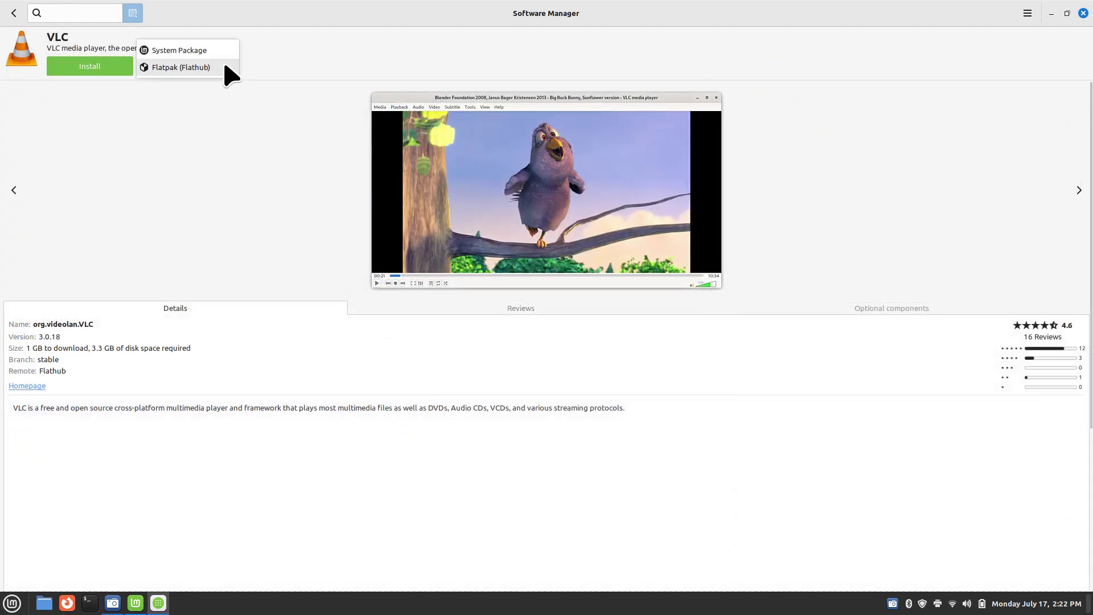
{"action": "left_click", "coordinate": [226, 50]}
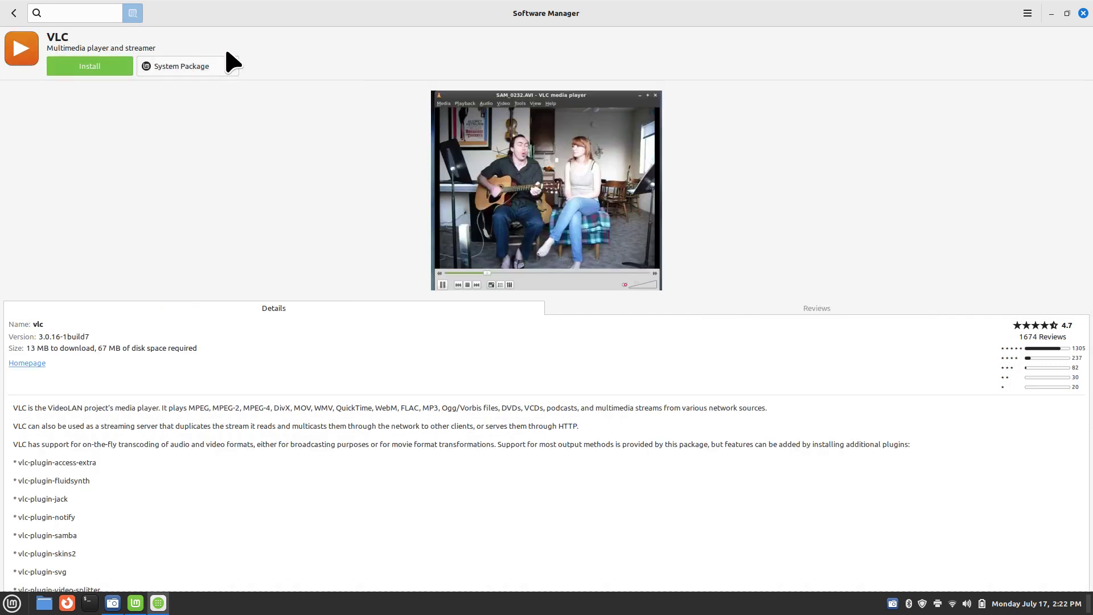
- Return to the application overview, restore the window's size and close Software Manager
{"action": "left_click", "coordinate": [13, 13]}
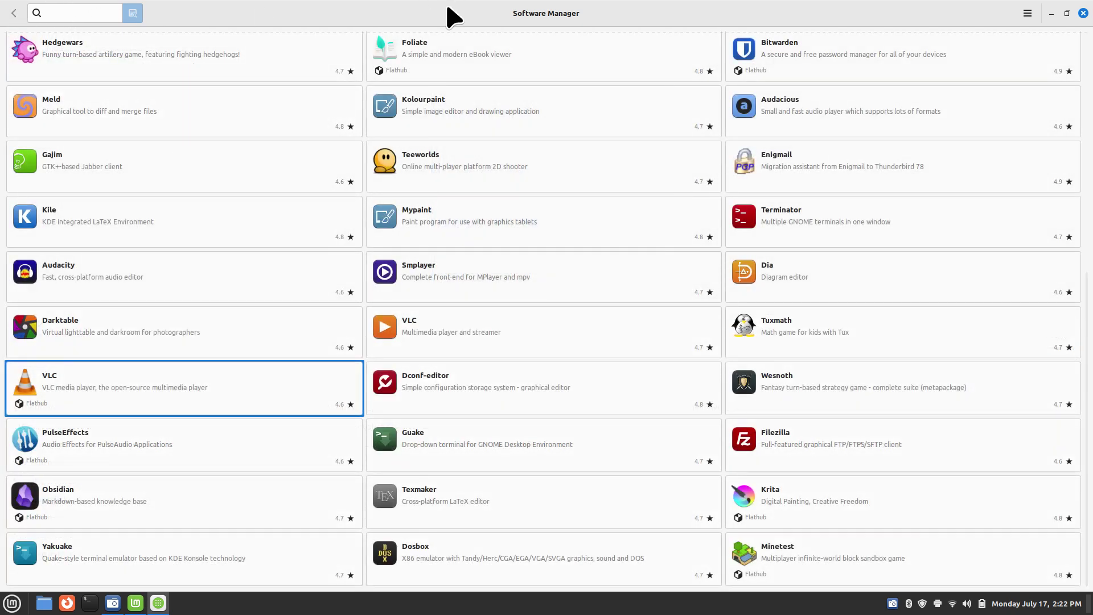
{"action": "double_click", "coordinate": [454, 16]}
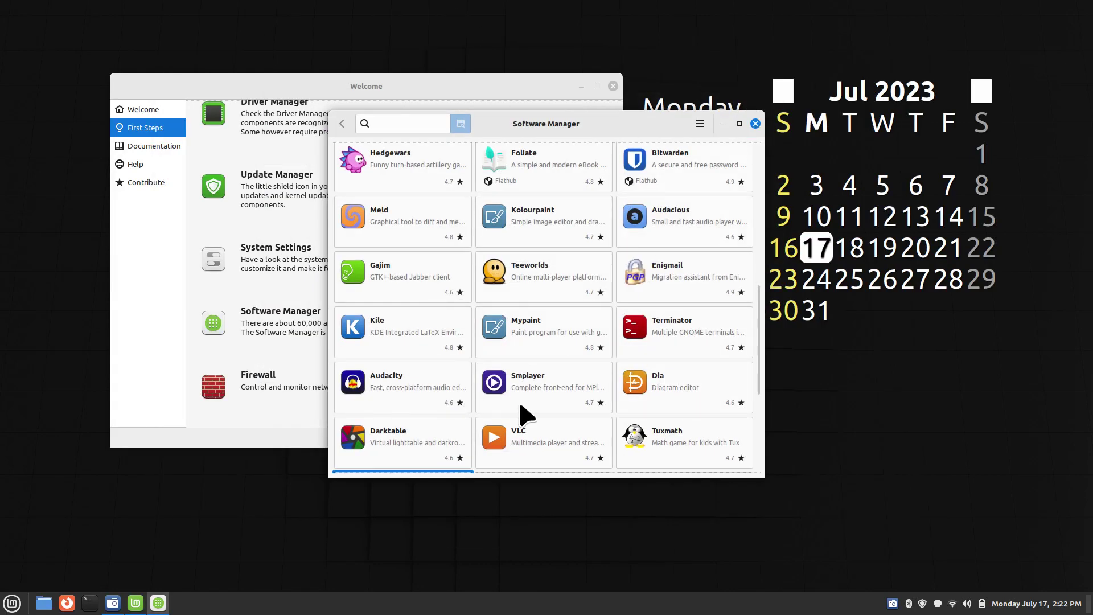
{"action": "left_click", "coordinate": [756, 124]}
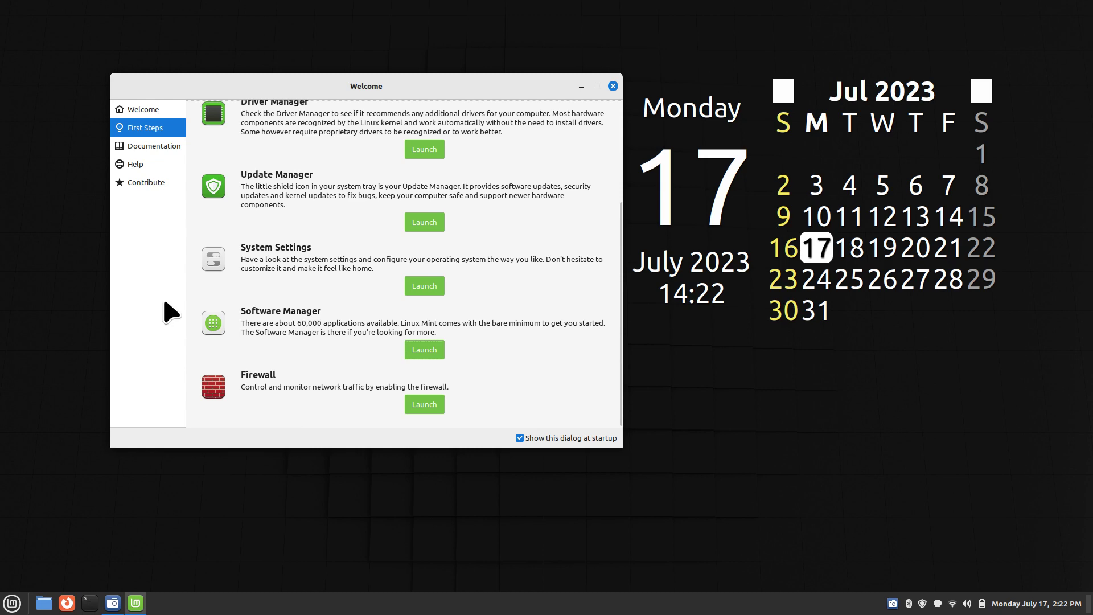
- Browse the Documentation, Help, Contribute, Welcome and First Steps pages, and close the Welcome window
{"action": "left_click", "coordinate": [157, 146]}
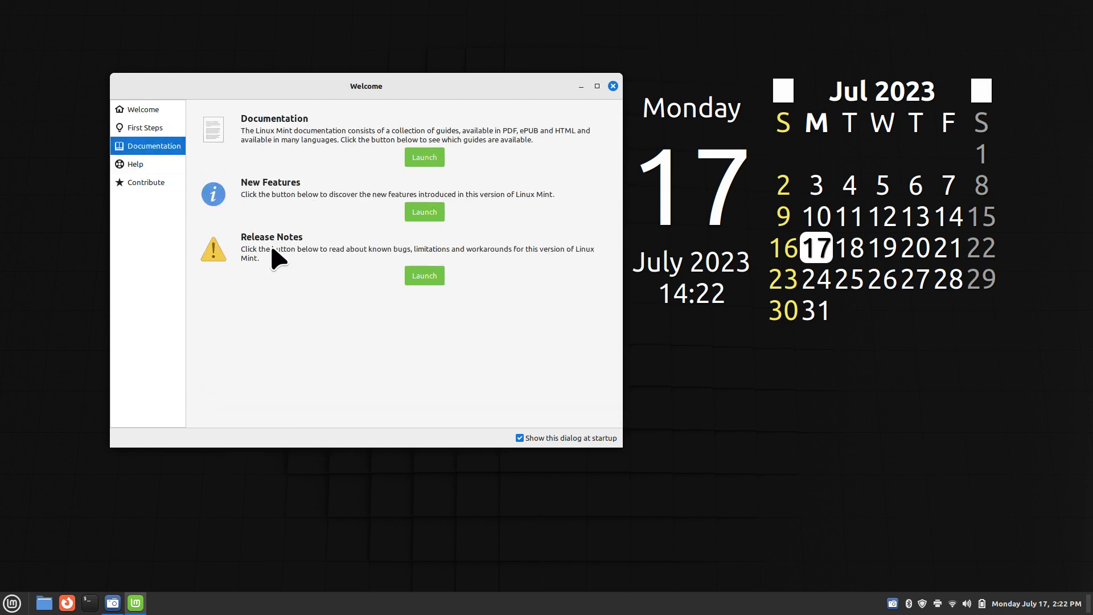
{"action": "left_click", "coordinate": [137, 165]}
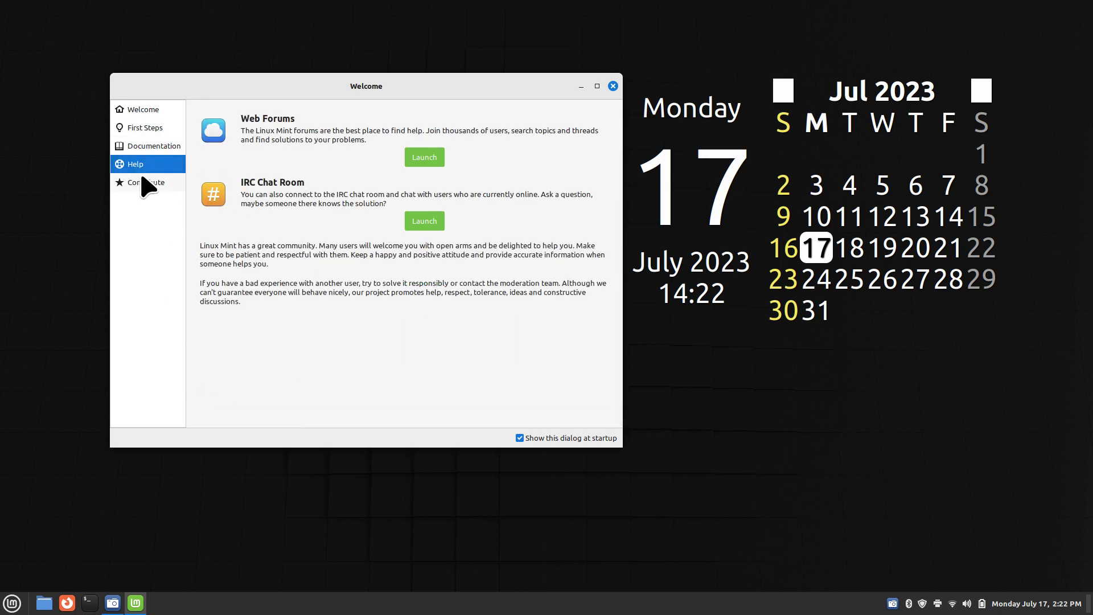
{"action": "left_click", "coordinate": [143, 182]}
{"action": "left_click", "coordinate": [145, 110]}
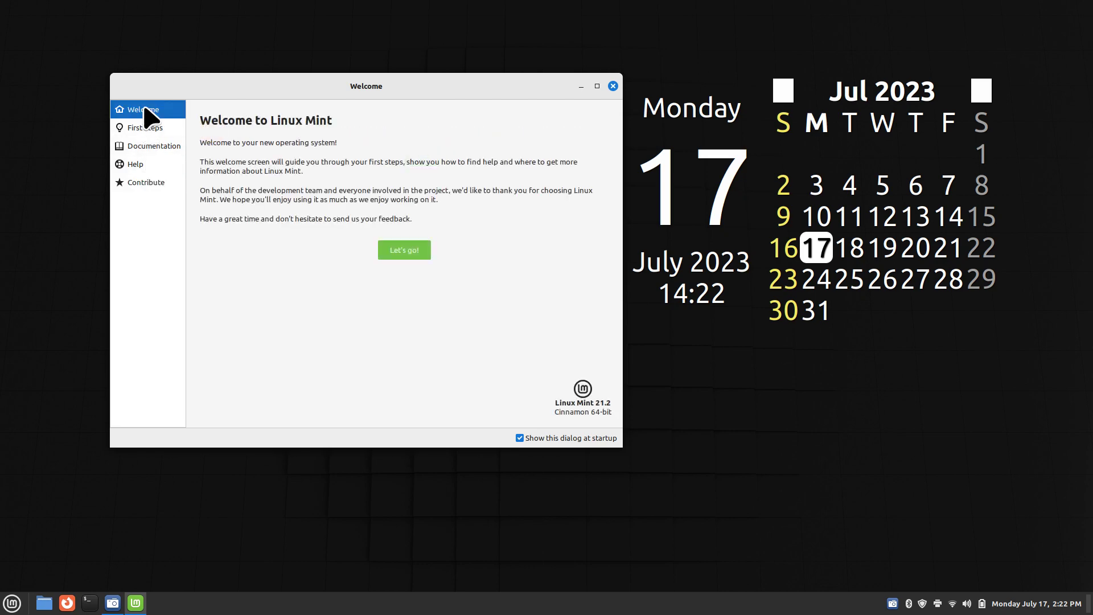
{"action": "left_click", "coordinate": [145, 128]}
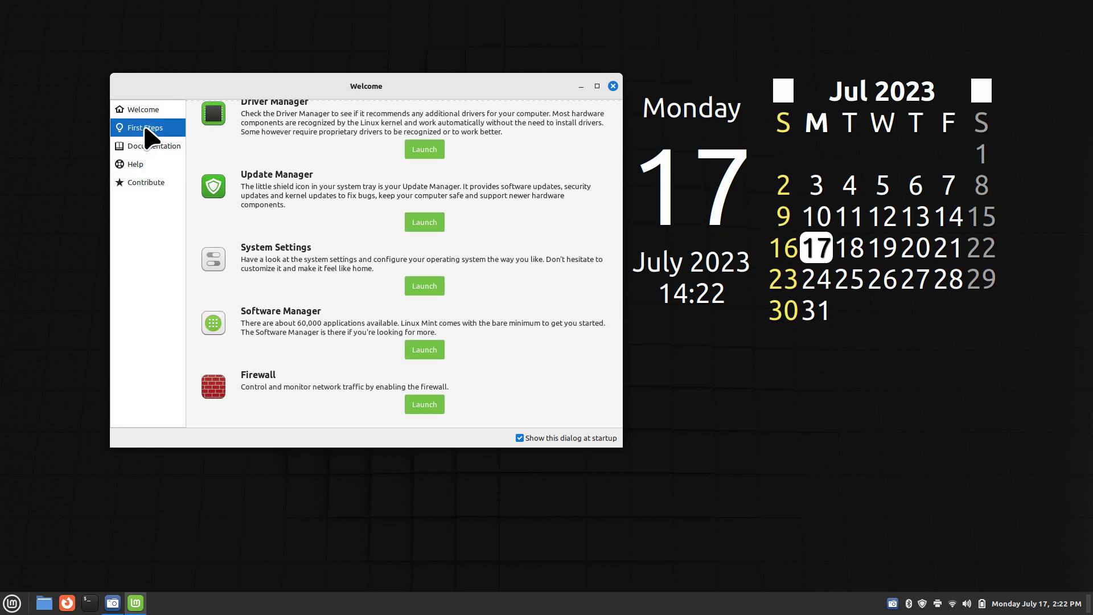
{"action": "left_click", "coordinate": [613, 86]}
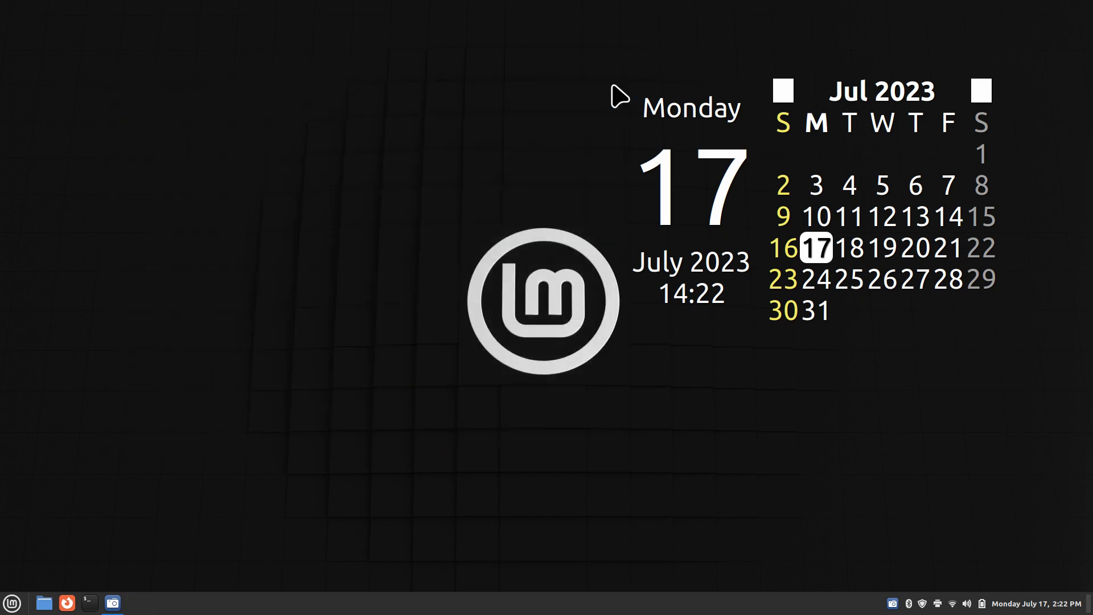
- Find Synaptic Package Manager among the installed applications and launch it, authenticating with the account password
{"action": "left_click", "coordinate": [5, 606]}
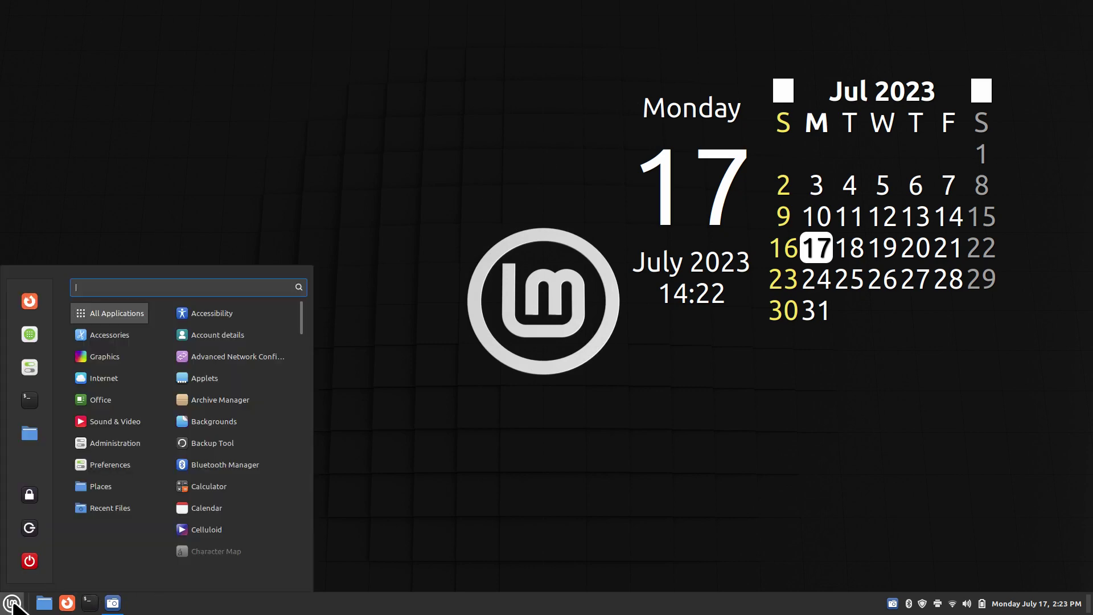
{"action": "type", "text": "sy"}
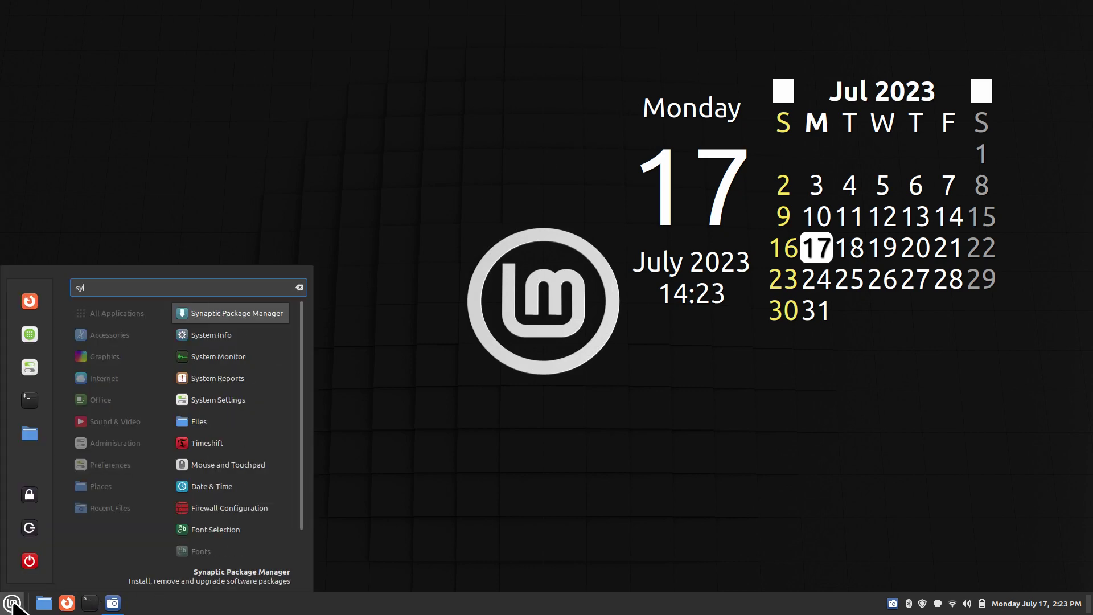
{"action": "left_click", "coordinate": [248, 317]}
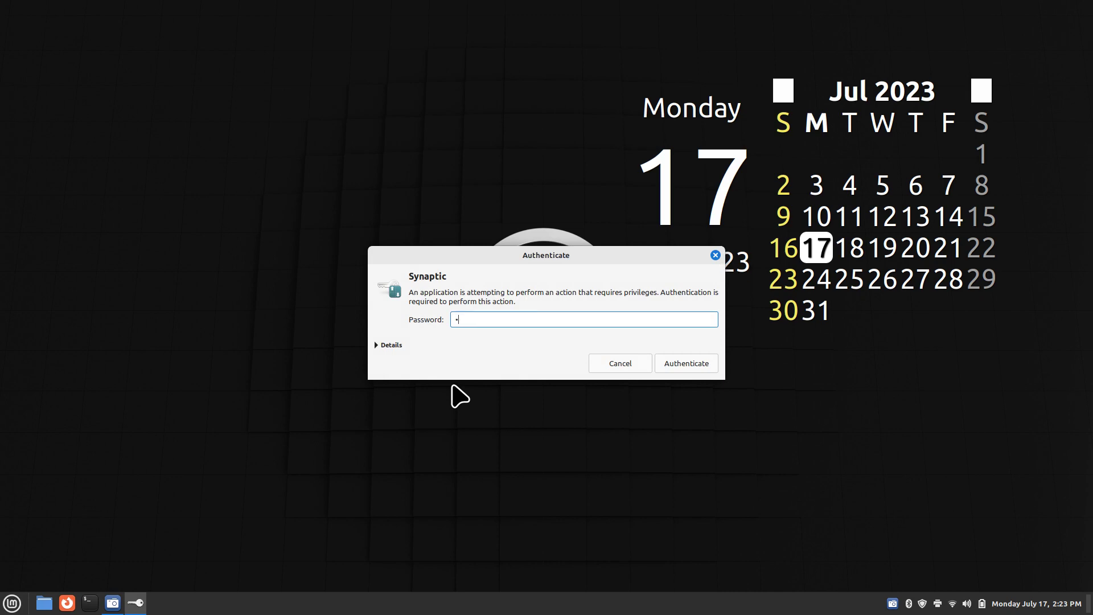
{"action": "key", "text": "Return"}
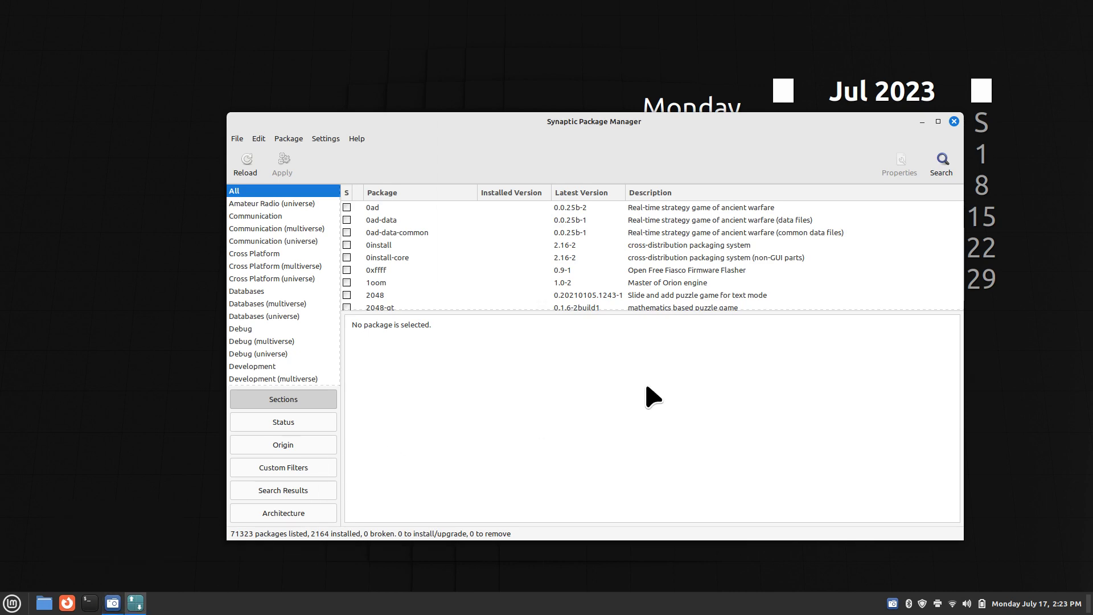
- View the repository mirrors in Software Sources with its window centered over Synaptic, and close both
{"action": "left_click", "coordinate": [333, 139]}
{"action": "left_click", "coordinate": [342, 170]}
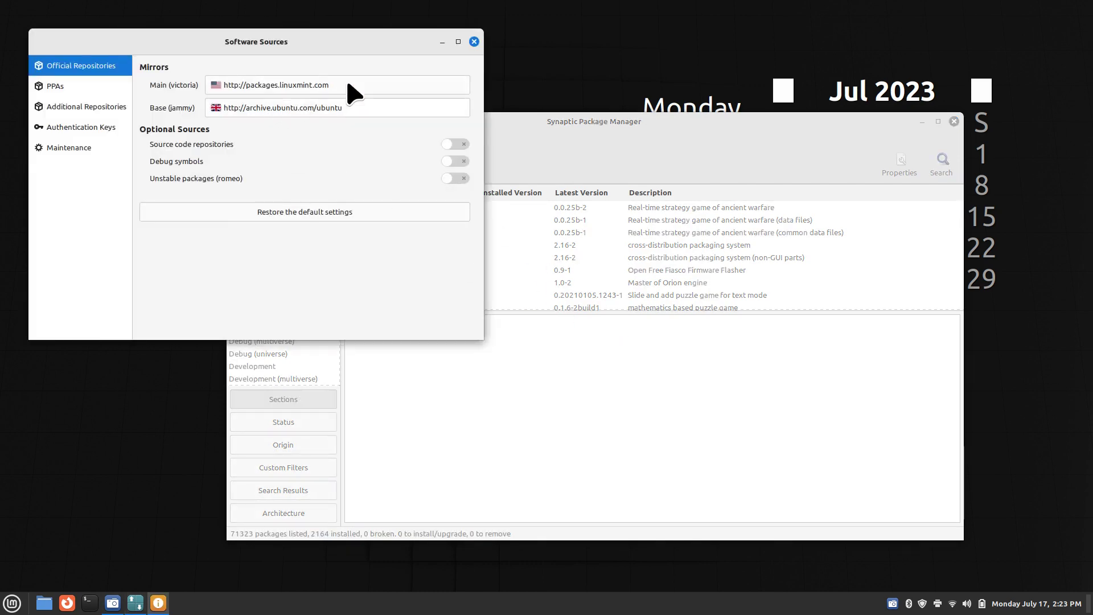
{"action": "left_click_drag", "start_coordinate": [408, 42], "coordinate": [712, 179]}
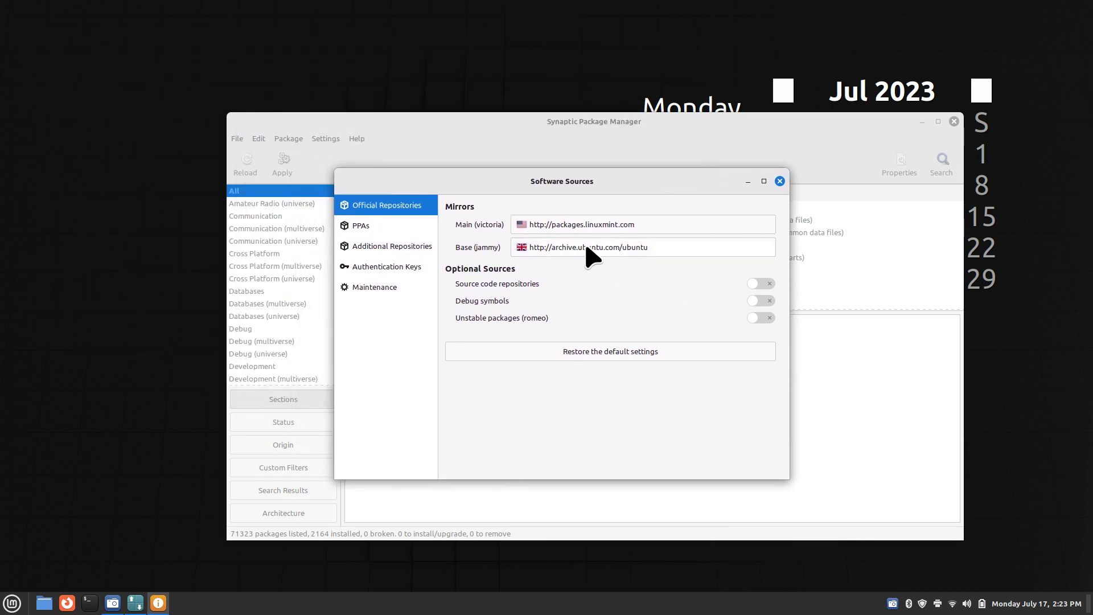
{"action": "left_click", "coordinate": [780, 182]}
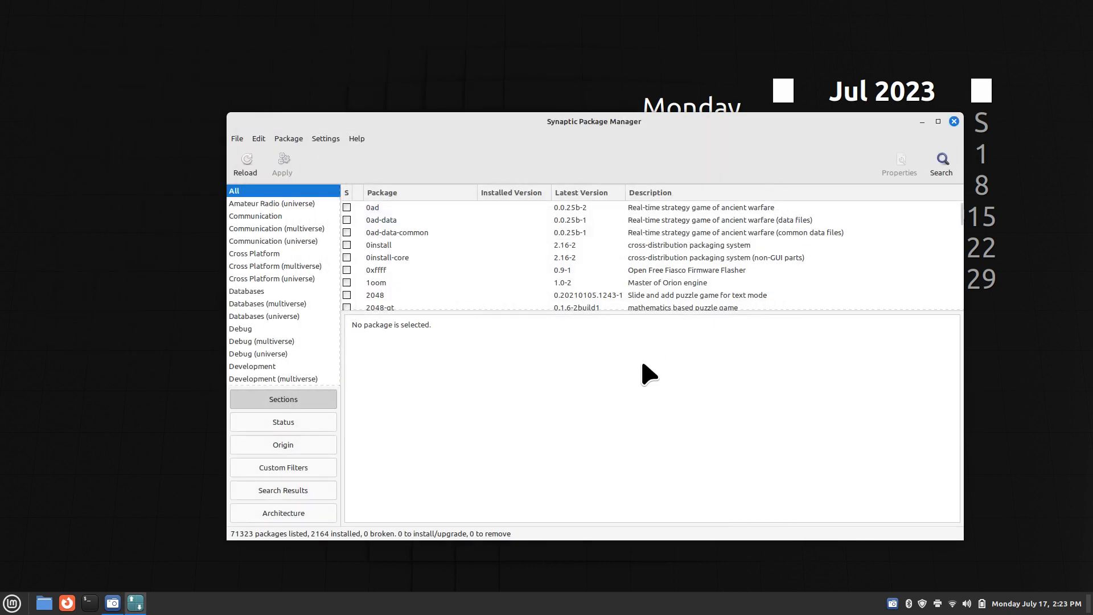
{"action": "key", "text": "ctrl+q"}
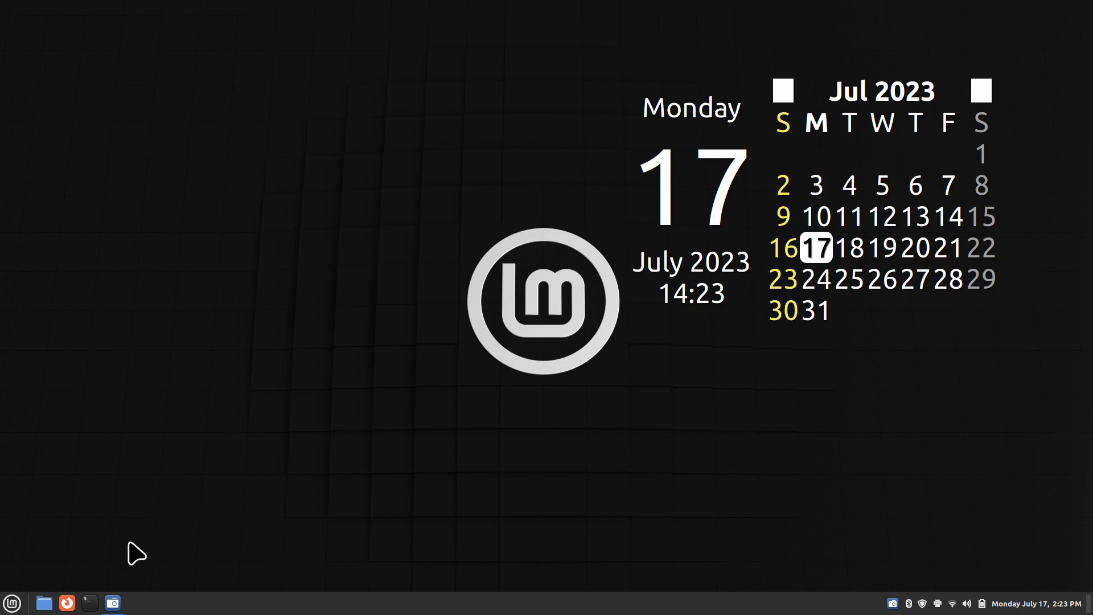
- Open the application menu and enlarge it considerably in height and slightly in width
{"action": "left_click", "coordinate": [12, 603]}
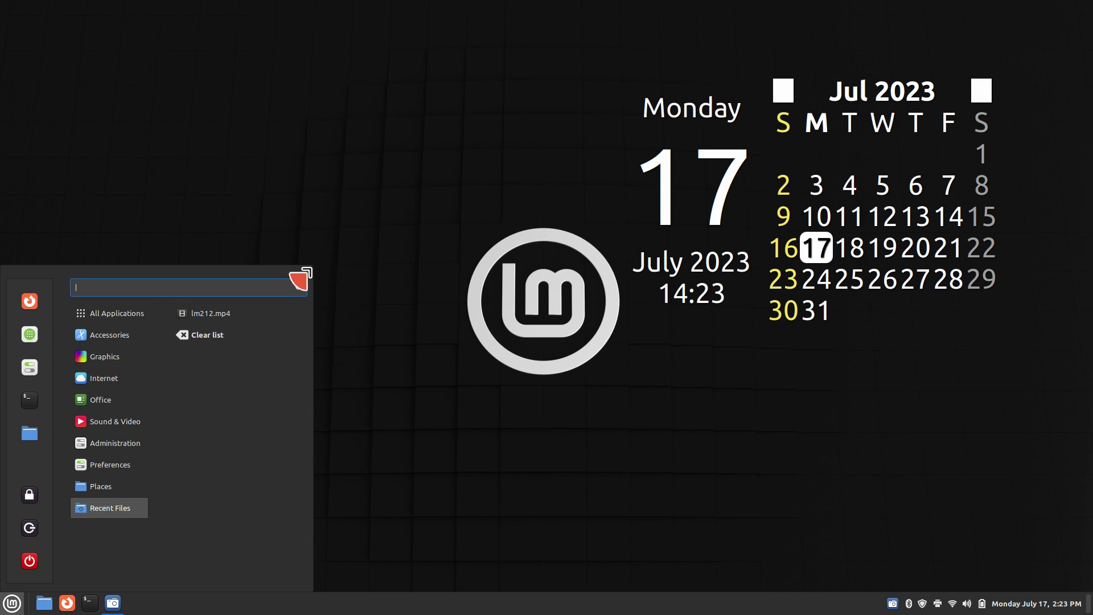
{"action": "left_click_drag", "start_coordinate": [308, 269], "coordinate": [376, 69]}
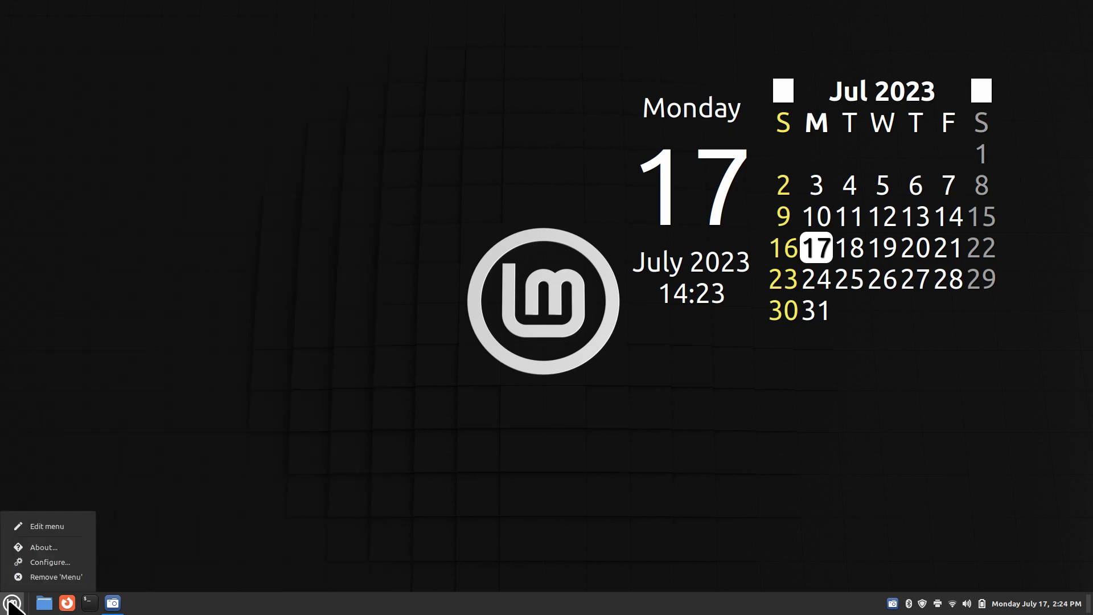
- Review the Panel and Menu settings in the application menu's configuration, close it and reopen the application menu
{"action": "left_click", "coordinate": [49, 564]}
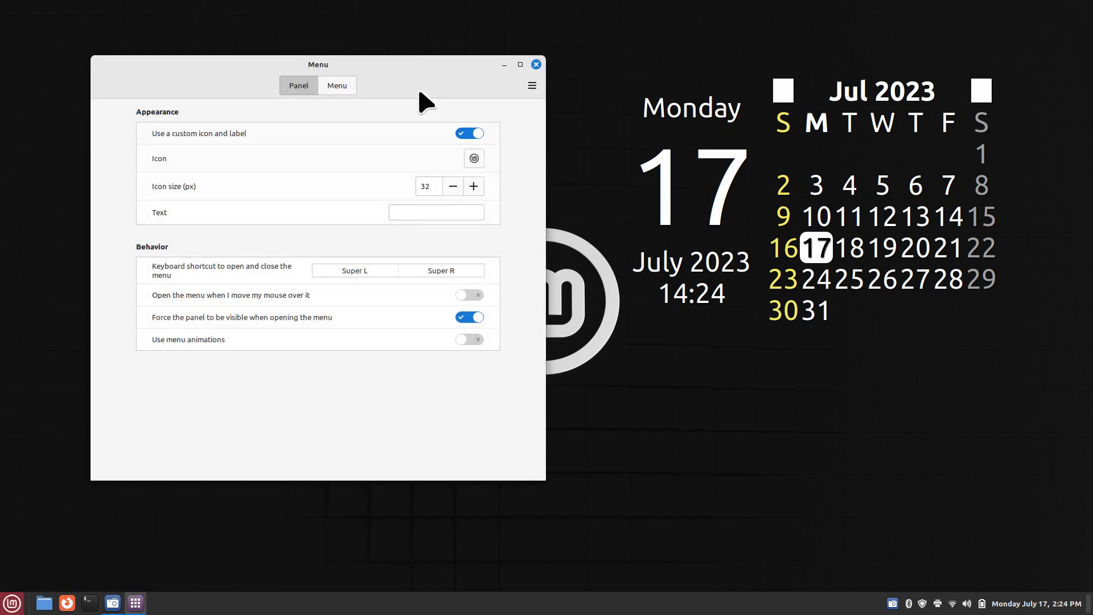
{"action": "left_click", "coordinate": [335, 89]}
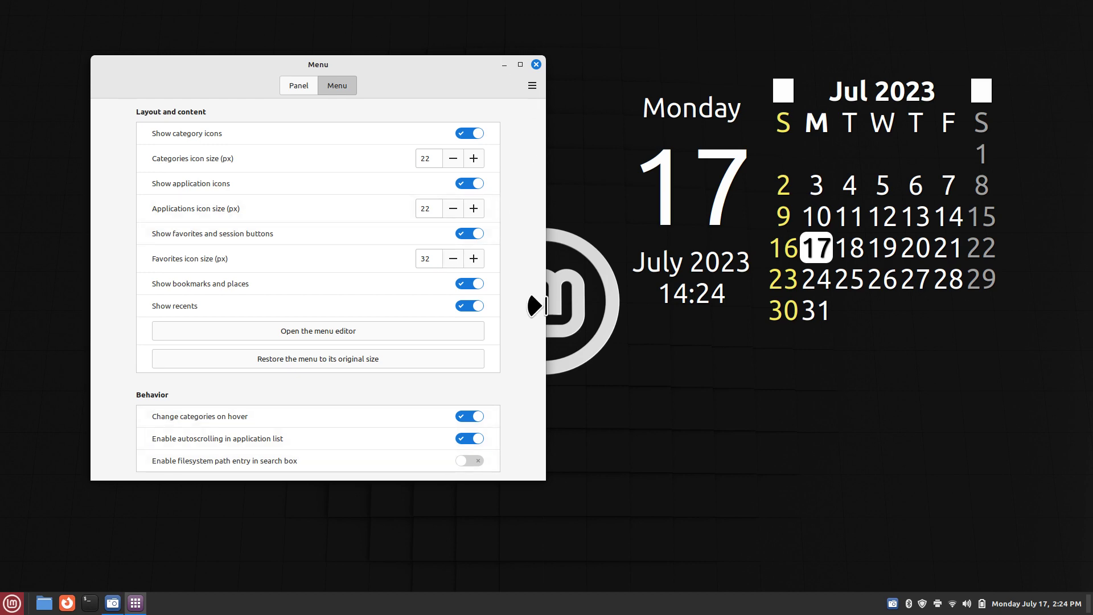
{"action": "left_click", "coordinate": [14, 605]}
{"action": "left_click", "coordinate": [14, 605]}
{"action": "left_click", "coordinate": [536, 64]}
{"action": "left_click", "coordinate": [11, 604]}
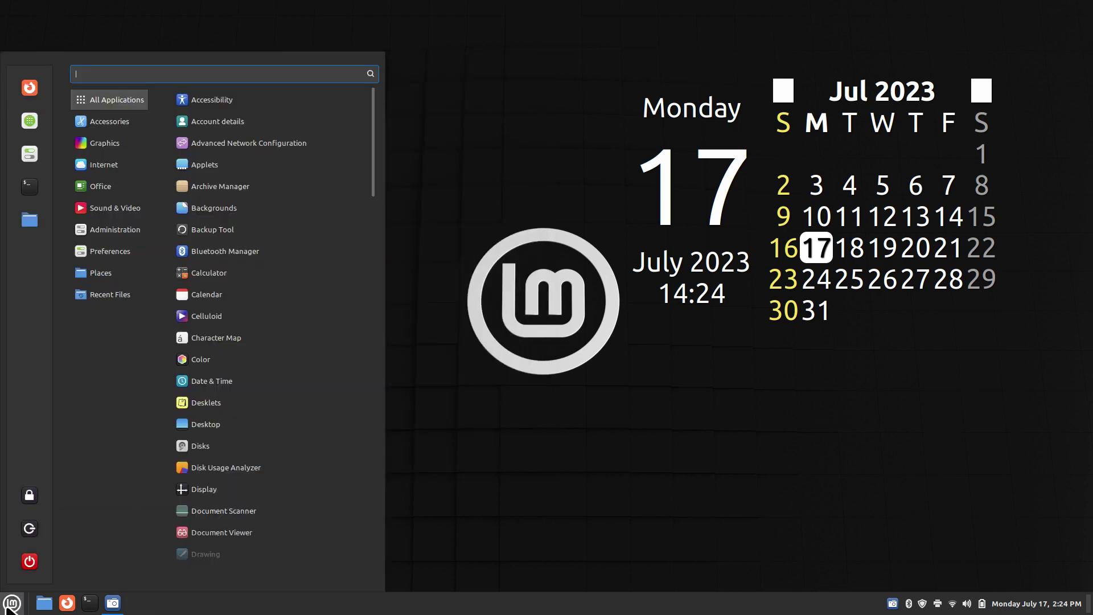
- Search the application menu for "sc", open the Screenshot tool to view its capture options, and close it
{"action": "type", "text": "sc"}
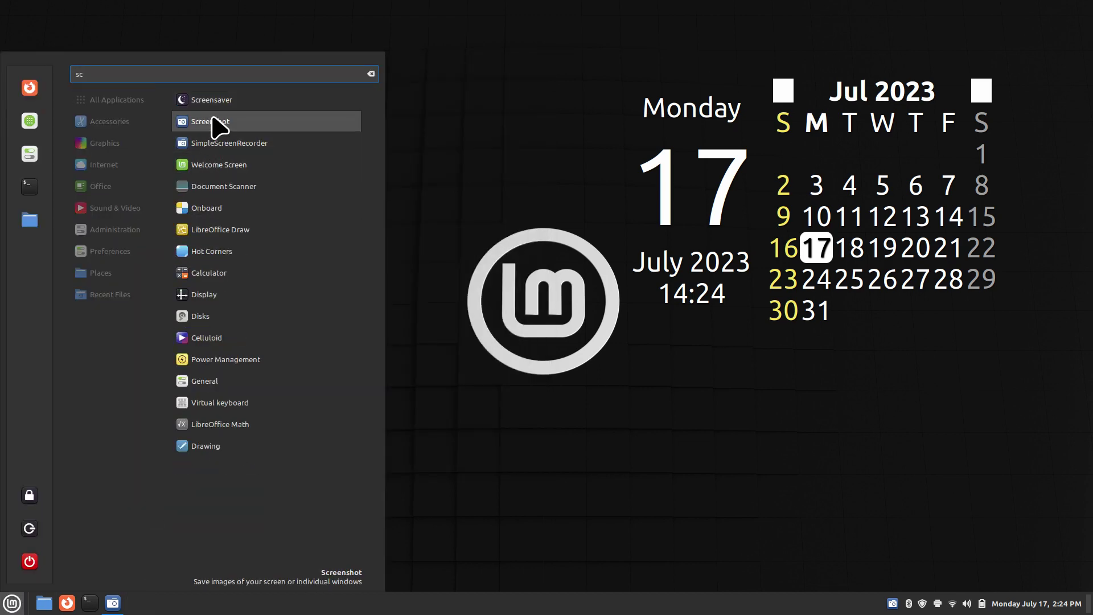
{"action": "left_click", "coordinate": [218, 122]}
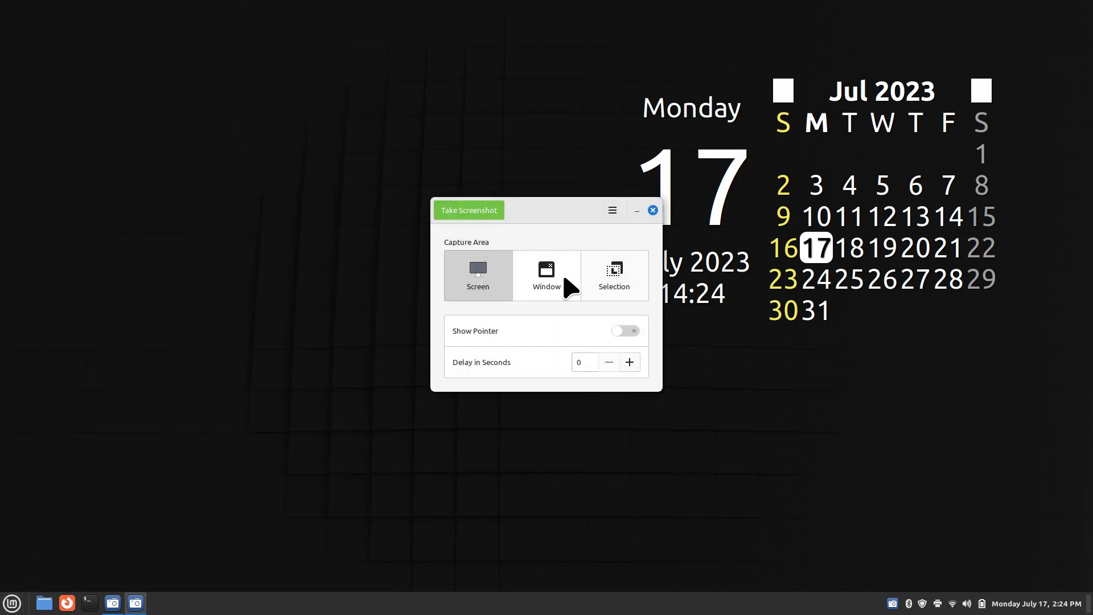
{"action": "left_click", "coordinate": [653, 210]}
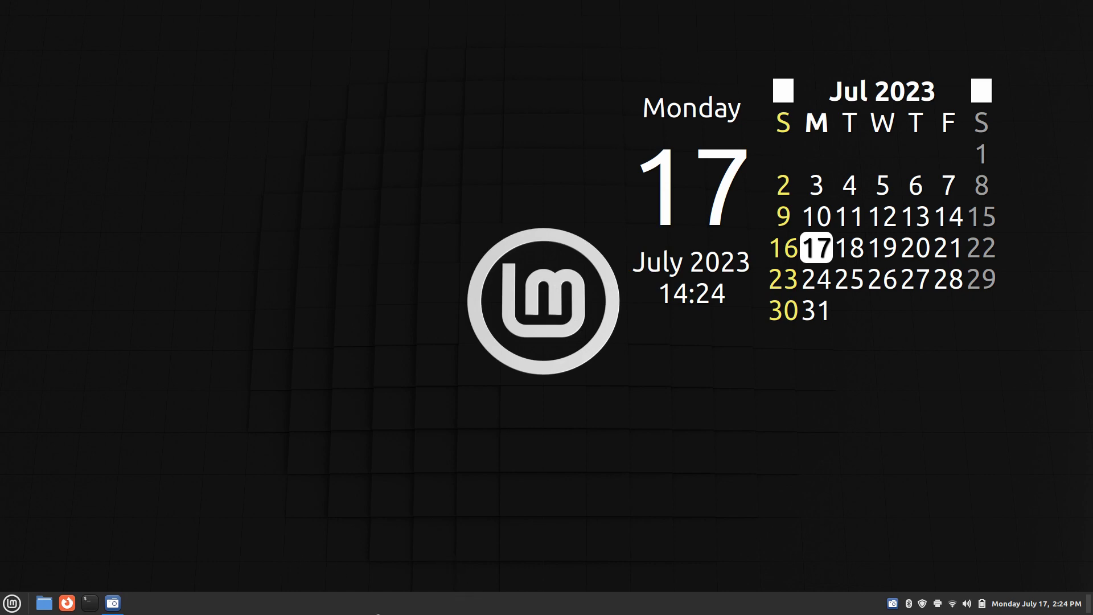
{"action": "left_click", "coordinate": [12, 603]}
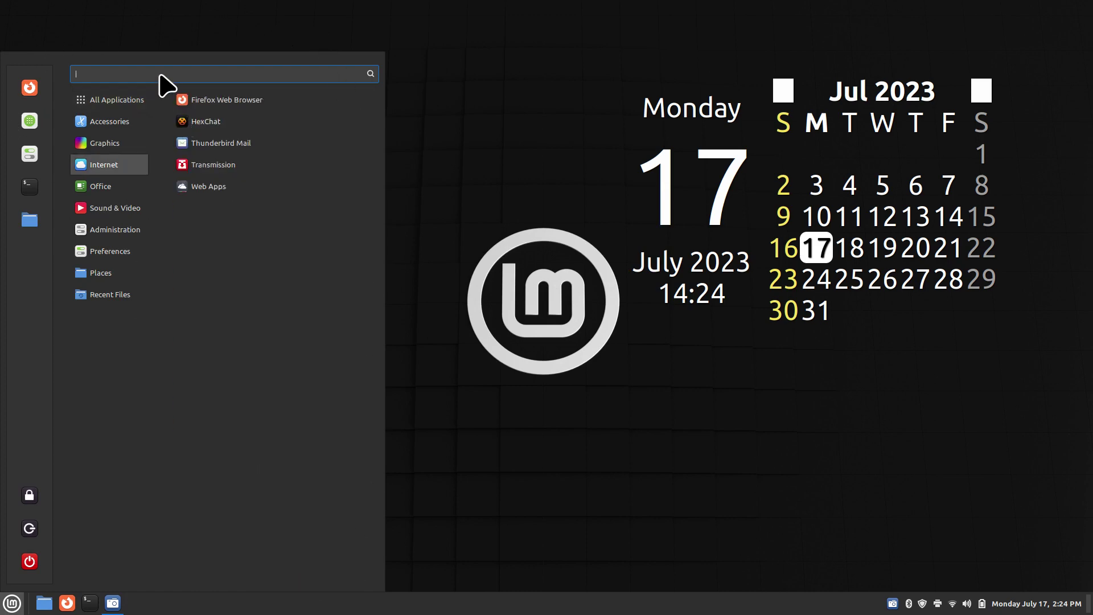
{"action": "left_click", "coordinate": [518, 513]}
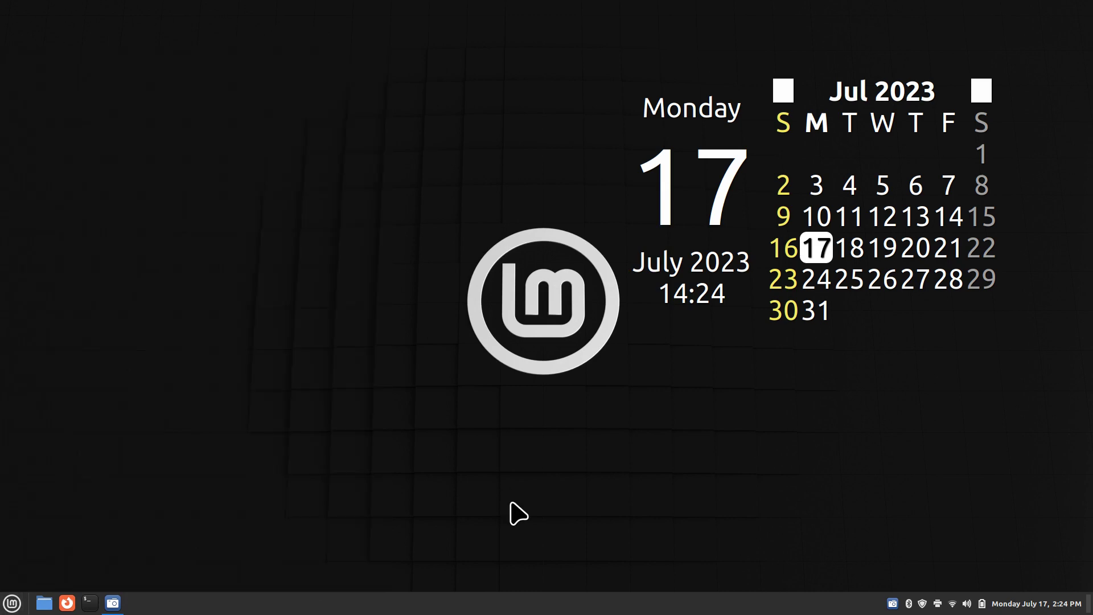
- Open System Settings and set the Indonesia picture from the Vanessa collection as the desktop background
{"action": "right_click", "coordinate": [543, 606]}
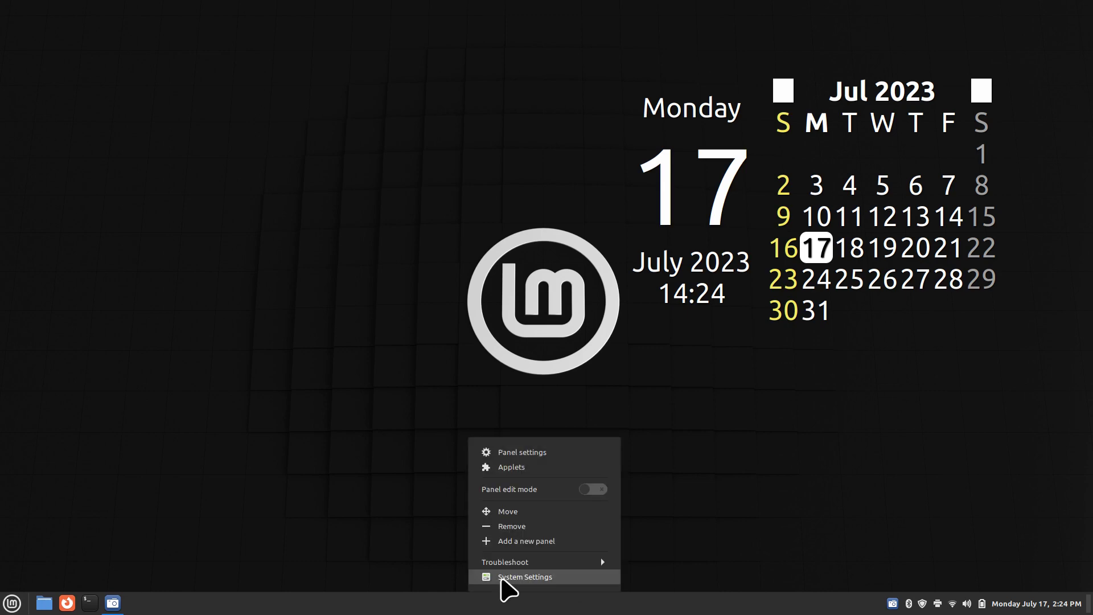
{"action": "left_click", "coordinate": [507, 580]}
{"action": "left_click_drag", "start_coordinate": [489, 134], "coordinate": [276, 96]}
{"action": "left_click", "coordinate": [150, 180]}
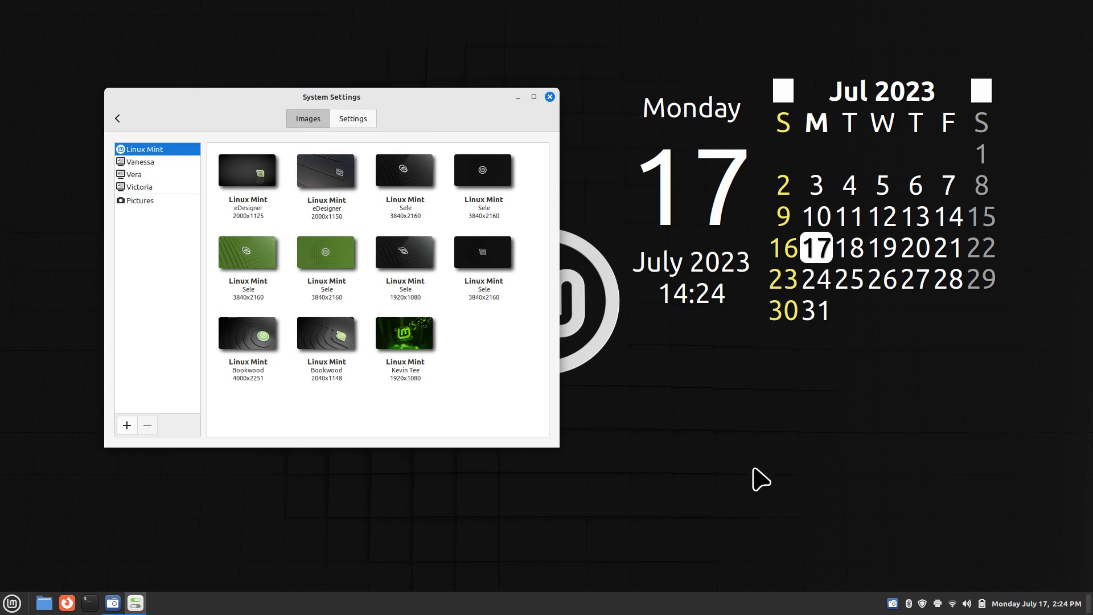
{"action": "left_click", "coordinate": [146, 162]}
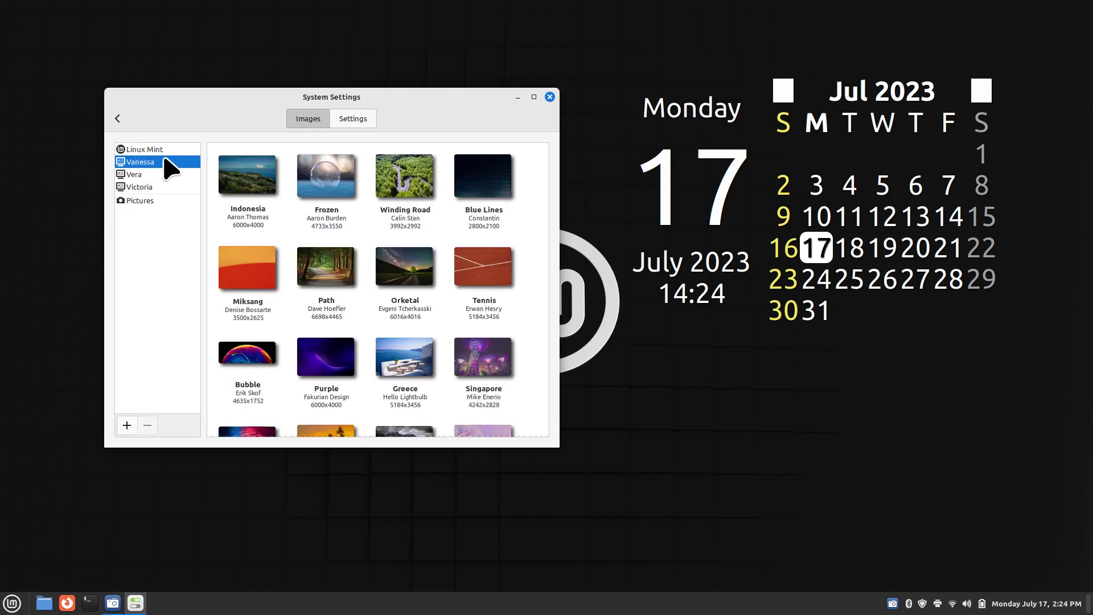
{"action": "left_click", "coordinate": [253, 193]}
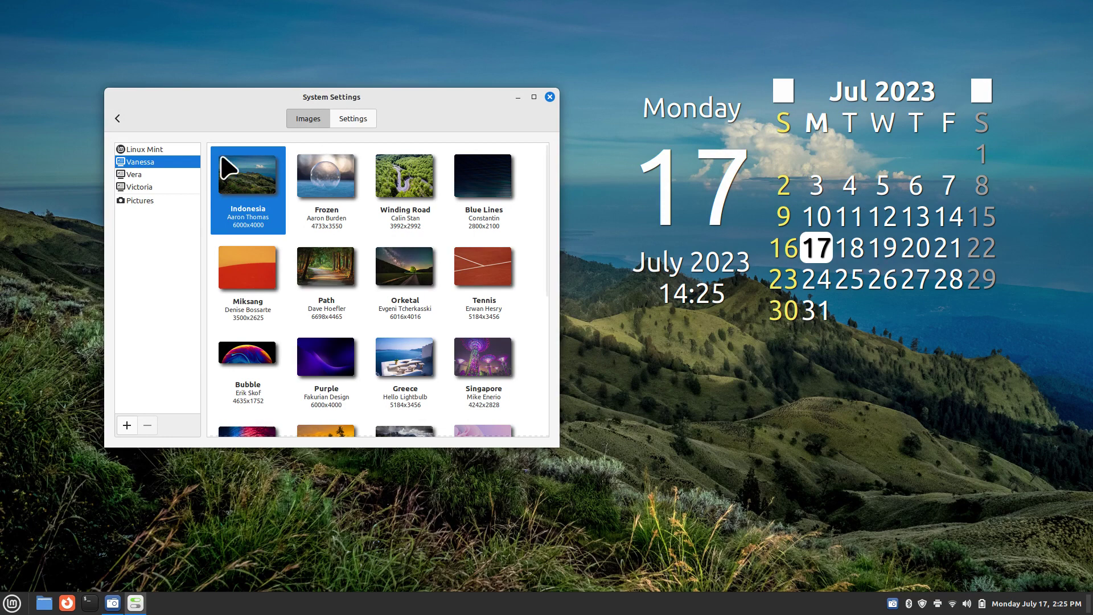
- Look through the Vera and Victoria background collections and play the Victoria backgrounds as a slideshow
{"action": "left_click", "coordinate": [142, 175]}
{"action": "left_click", "coordinate": [142, 187]}
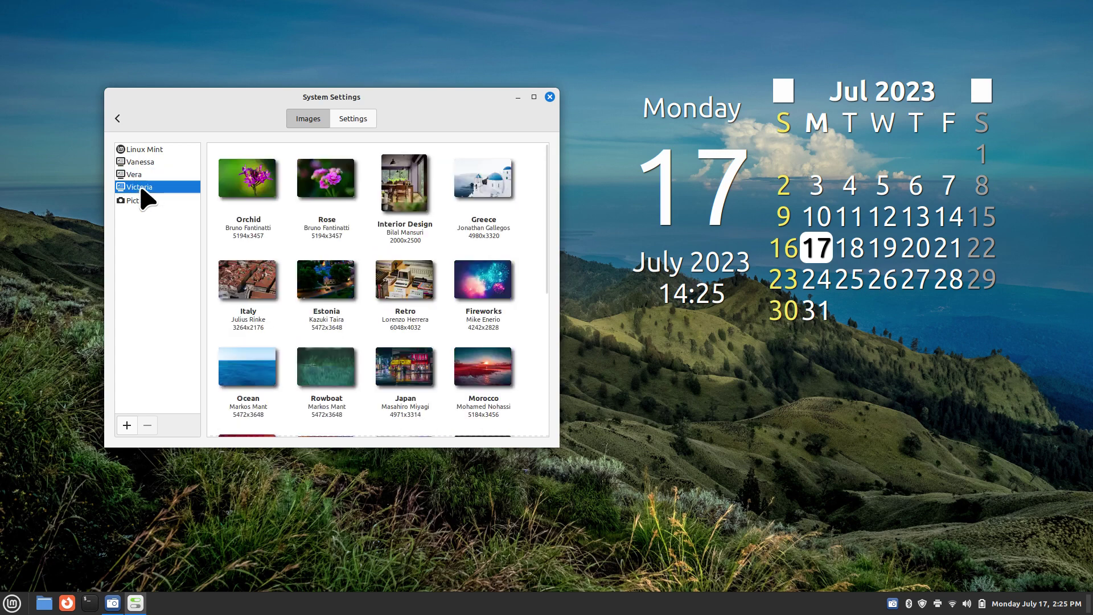
{"action": "left_click", "coordinate": [359, 123]}
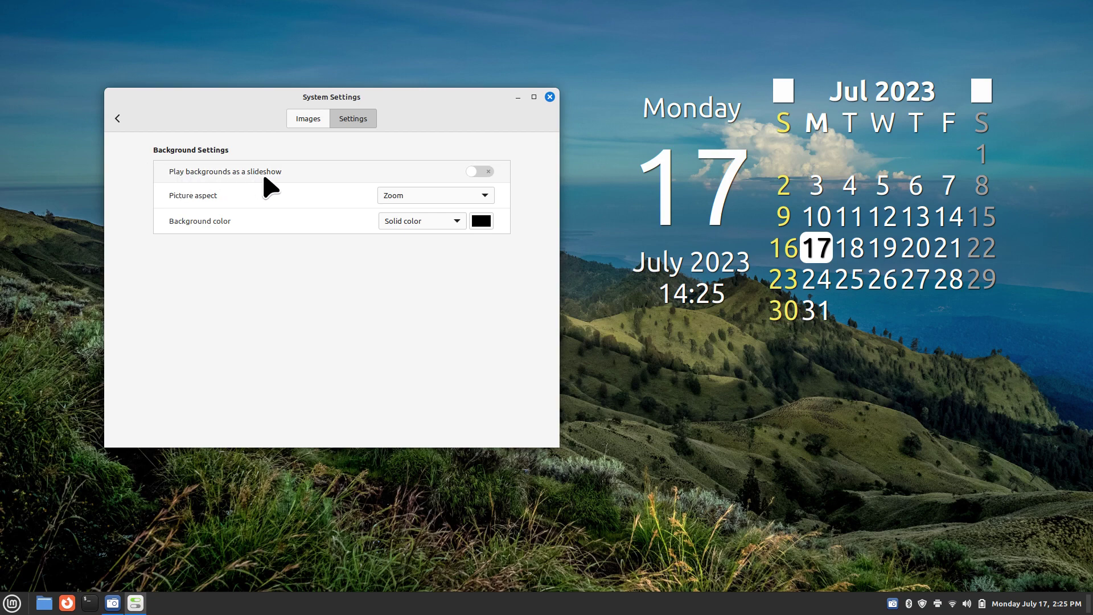
{"action": "left_click", "coordinate": [480, 172]}
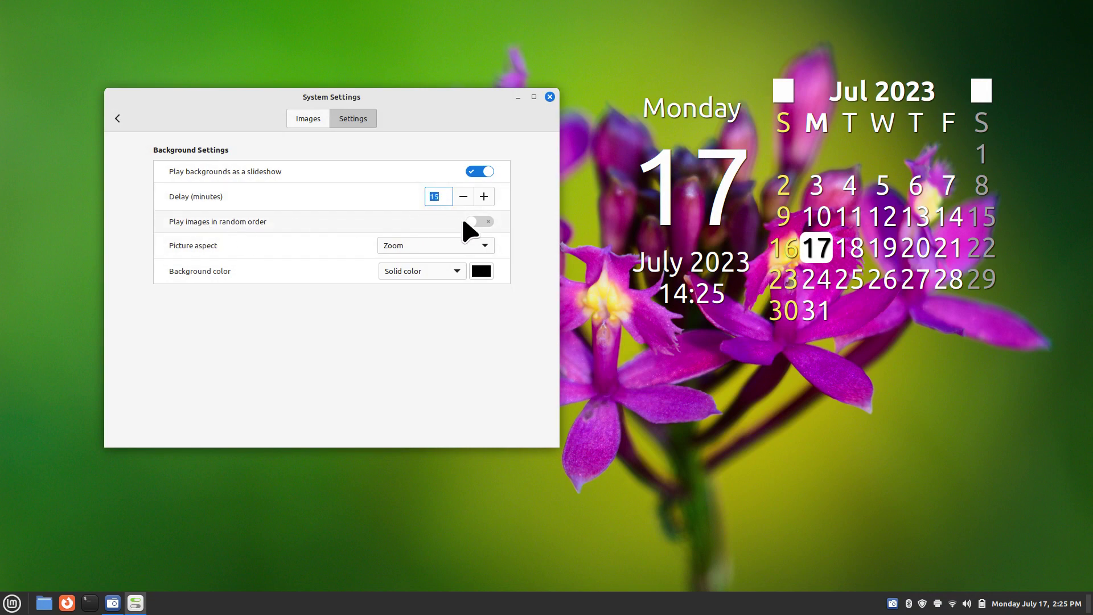
- View the available picture aspect options and check the background images while the slideshow is enabled
{"action": "left_click", "coordinate": [485, 248]}
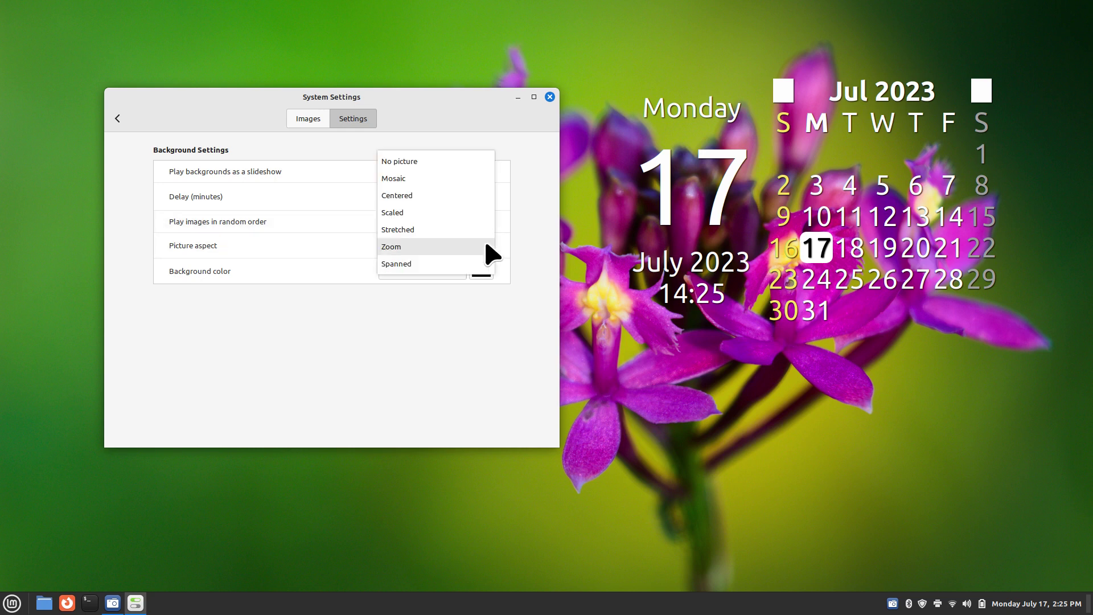
{"action": "left_click", "coordinate": [532, 251]}
{"action": "left_click", "coordinate": [308, 118]}
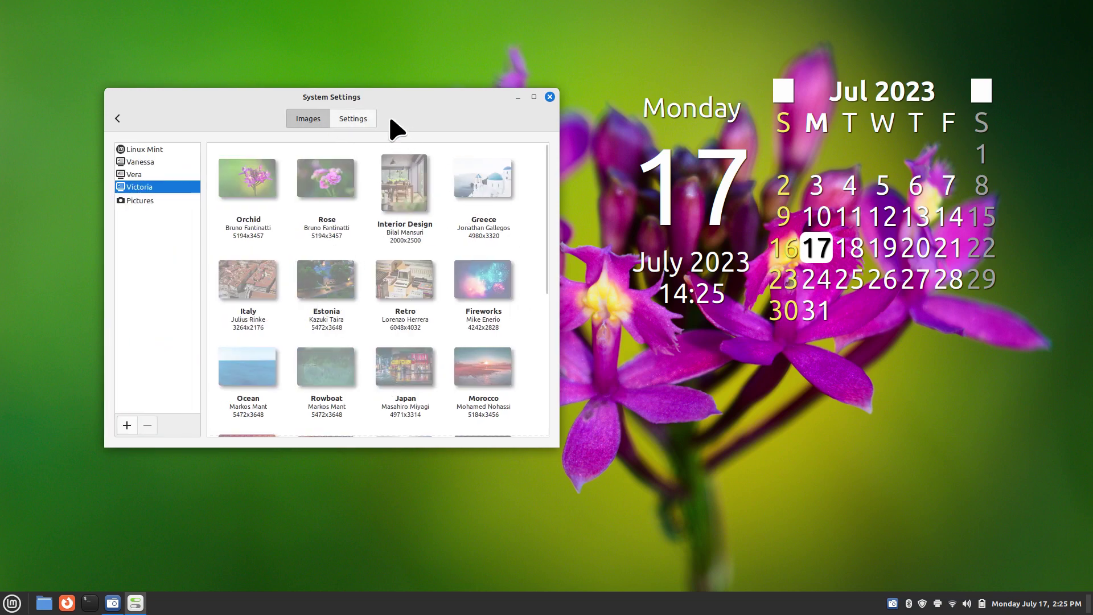
{"action": "left_click", "coordinate": [366, 121]}
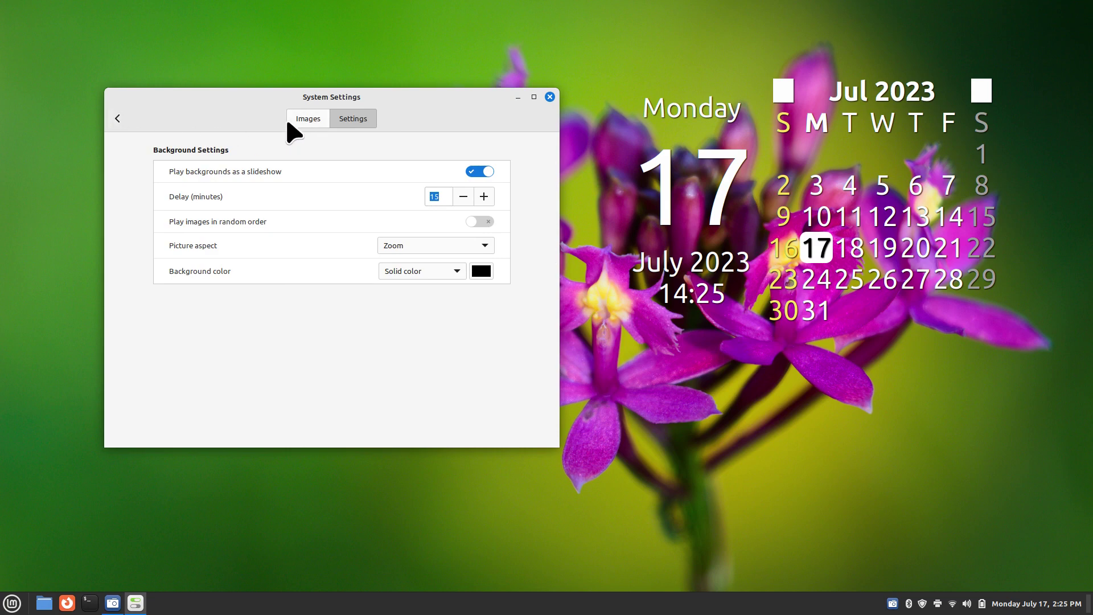
- Reopen the Backgrounds settings from the System Settings overview and turn off the background slideshow
{"action": "left_click", "coordinate": [117, 119]}
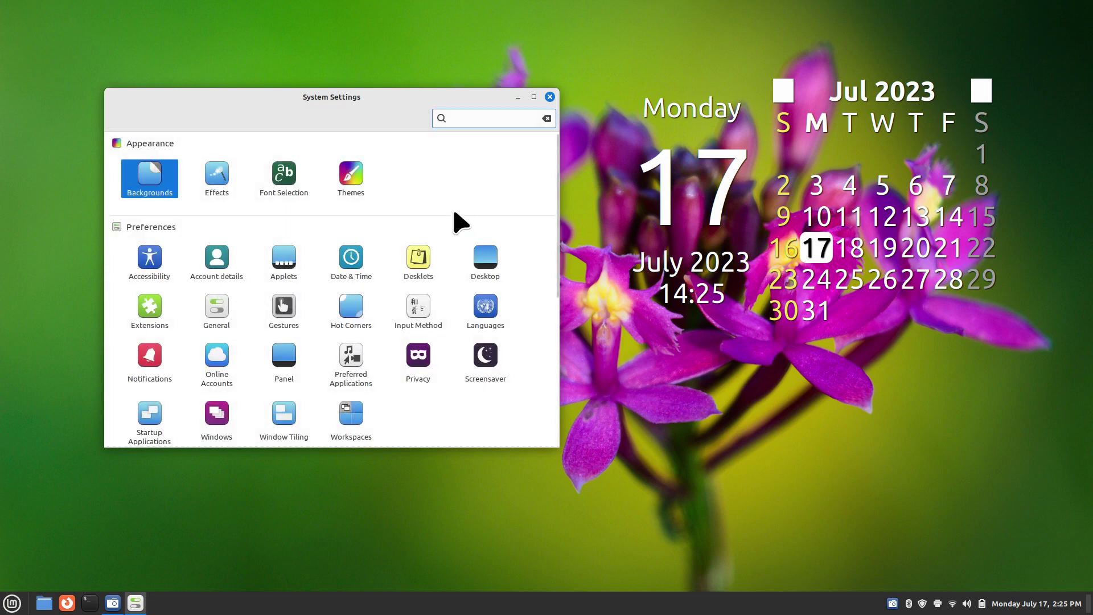
{"action": "left_click", "coordinate": [154, 174]}
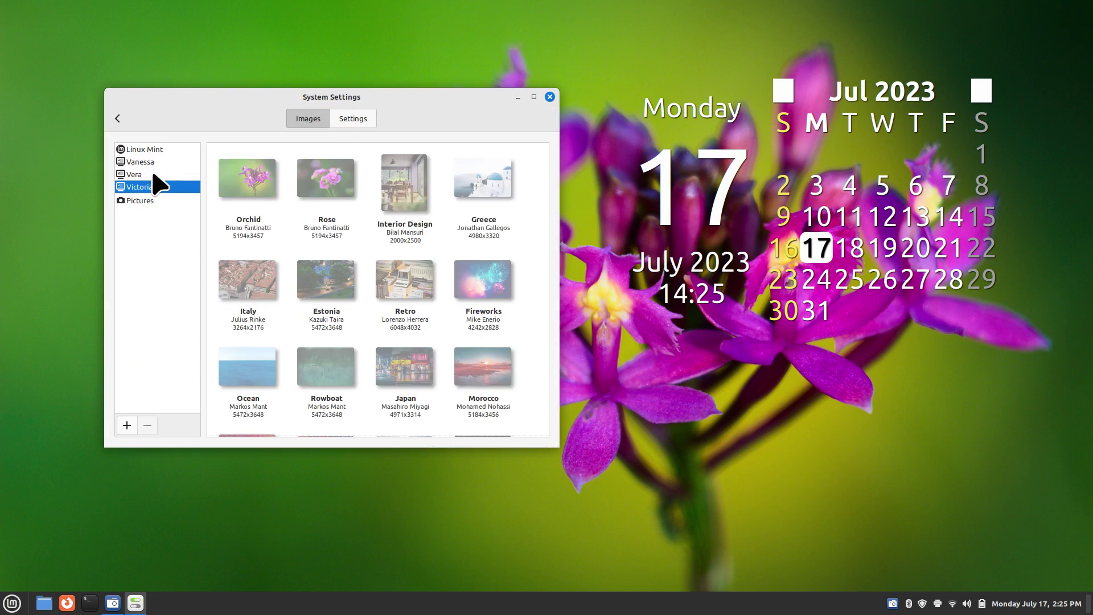
{"action": "left_click", "coordinate": [355, 120]}
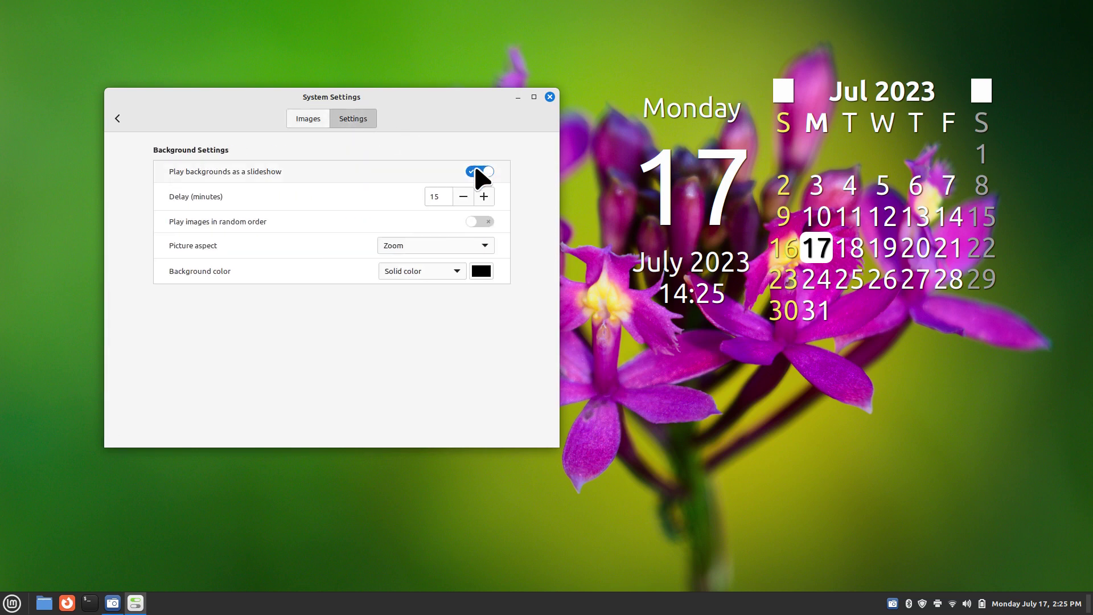
{"action": "left_click", "coordinate": [478, 171]}
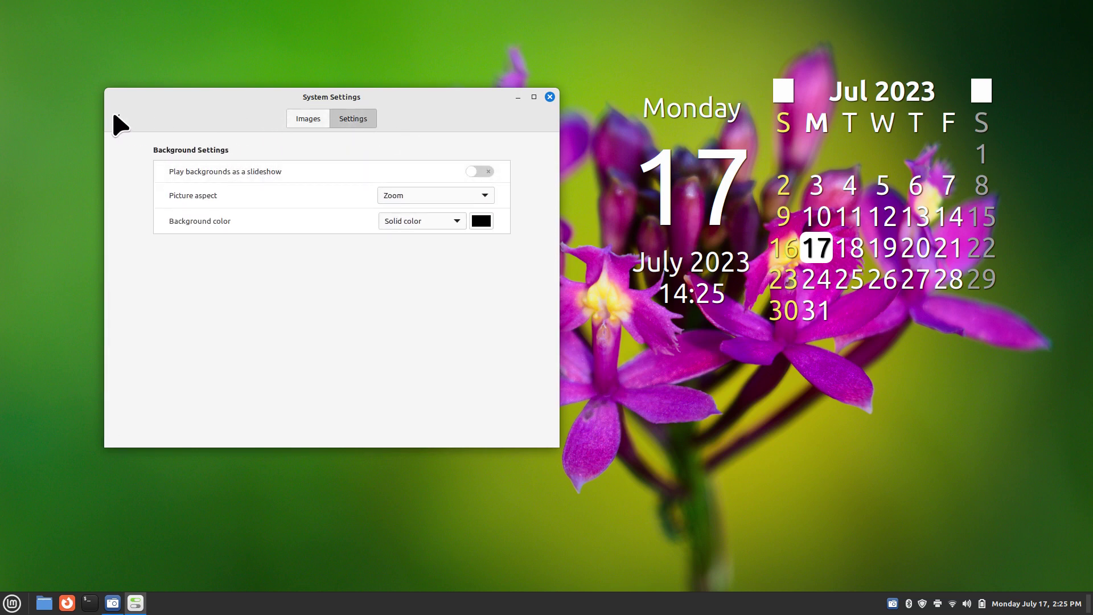
- Open the Effects settings, switch desktop and window effects off and back on, and return to the settings overview
{"action": "left_click", "coordinate": [117, 119]}
{"action": "left_click", "coordinate": [219, 177]}
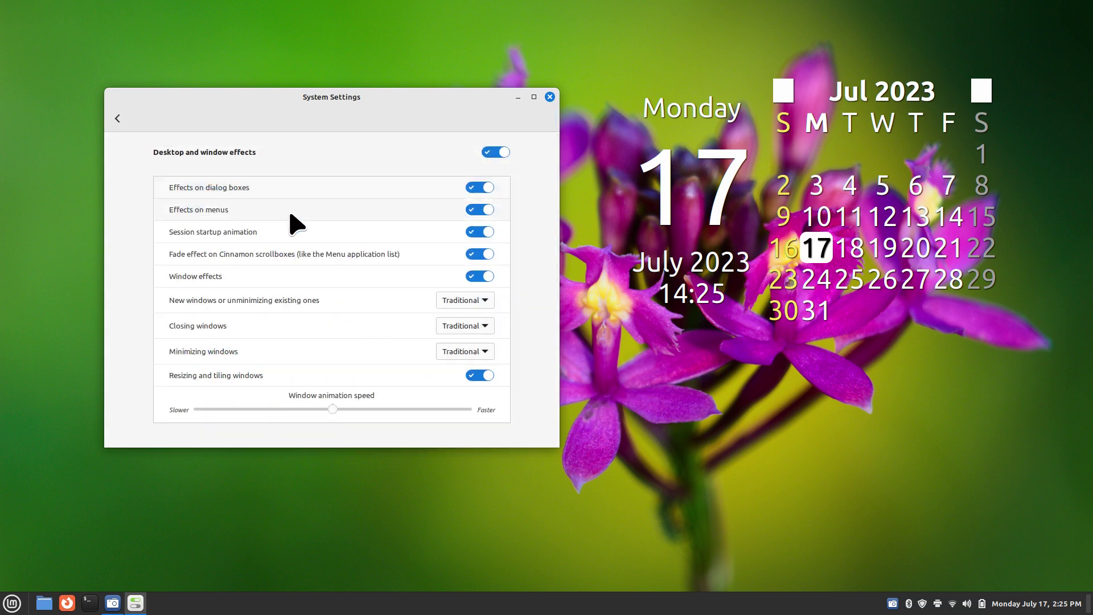
{"action": "left_click", "coordinate": [494, 152]}
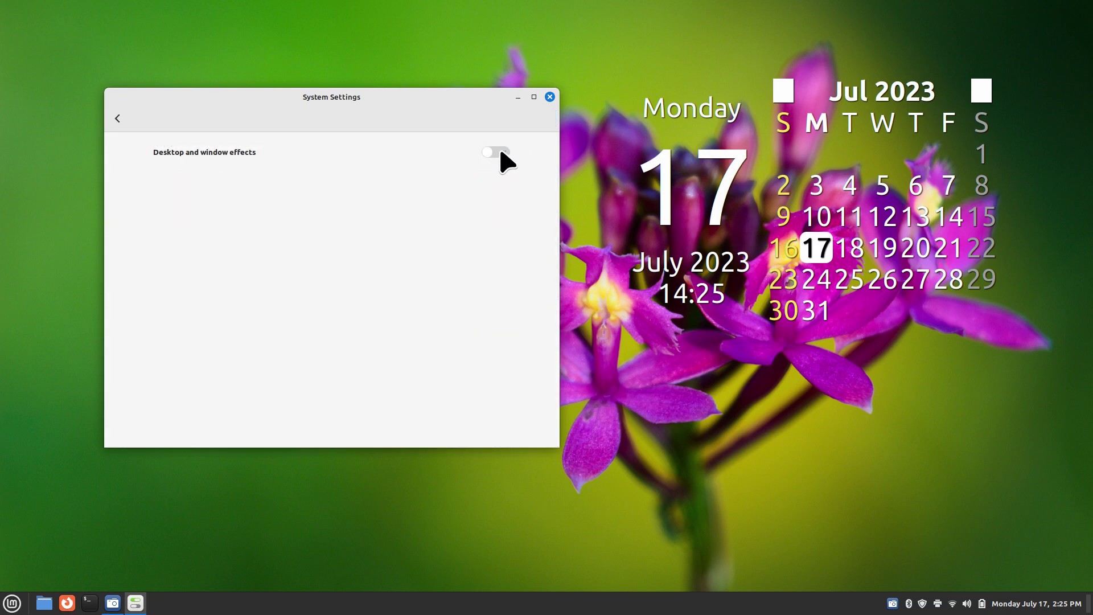
{"action": "left_click", "coordinate": [505, 153]}
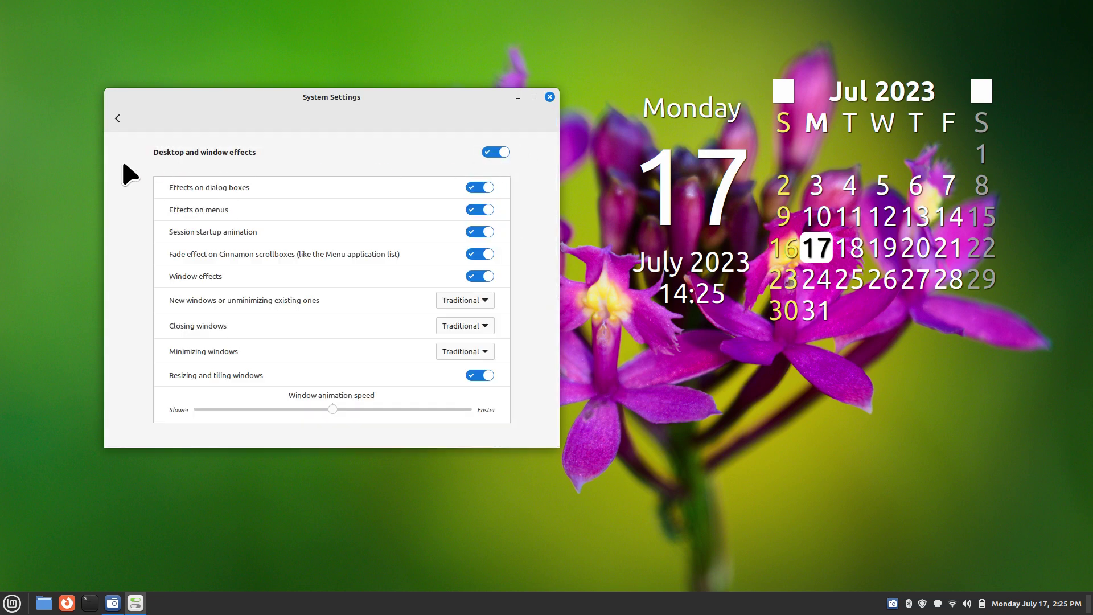
{"action": "left_click", "coordinate": [116, 119]}
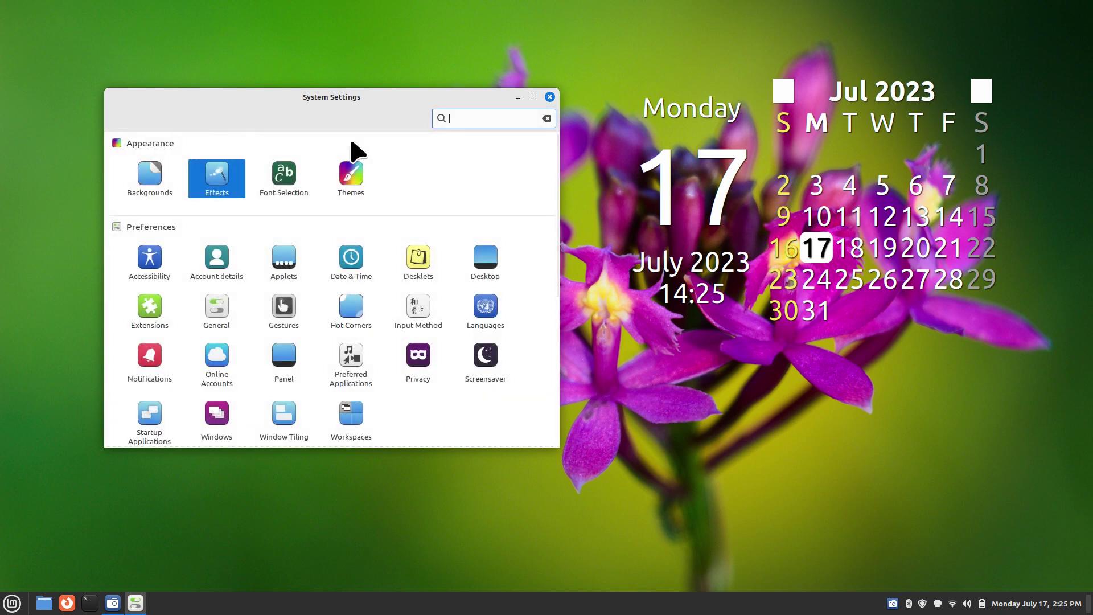
- Review the Font Selection settings and the font choices for the default font, cancel, and return to the settings overview
{"action": "left_click", "coordinate": [285, 177]}
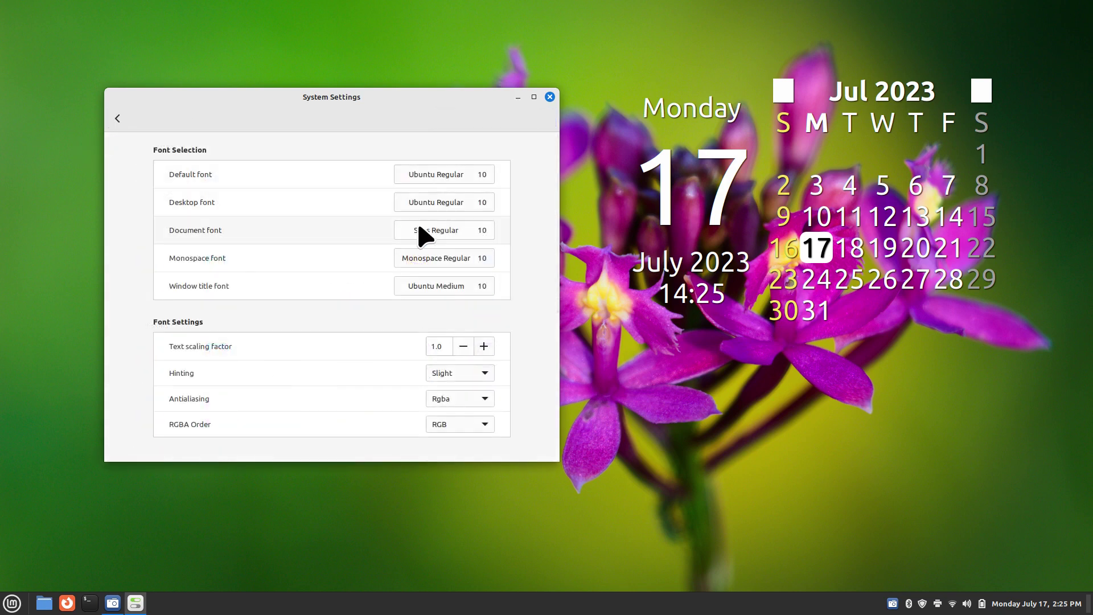
{"action": "left_click", "coordinate": [491, 175]}
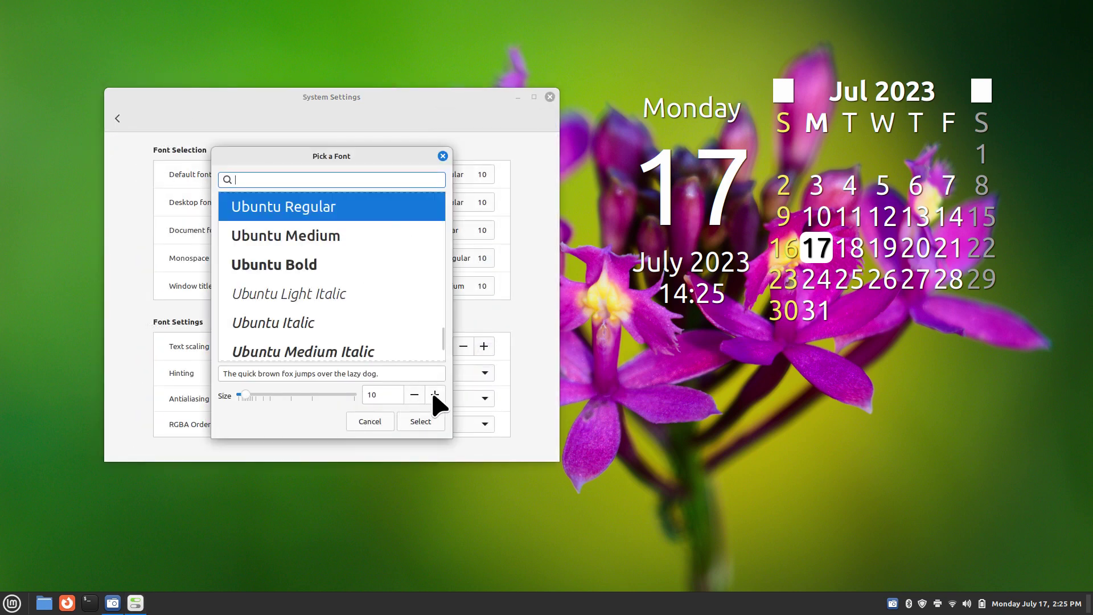
{"action": "left_click", "coordinate": [366, 422]}
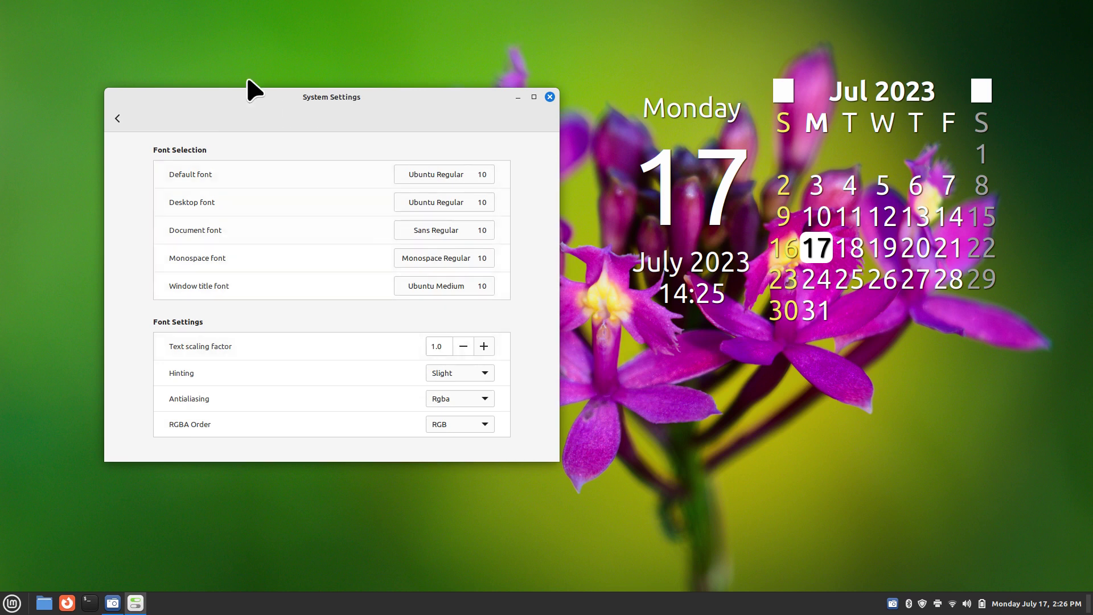
{"action": "left_click", "coordinate": [117, 119]}
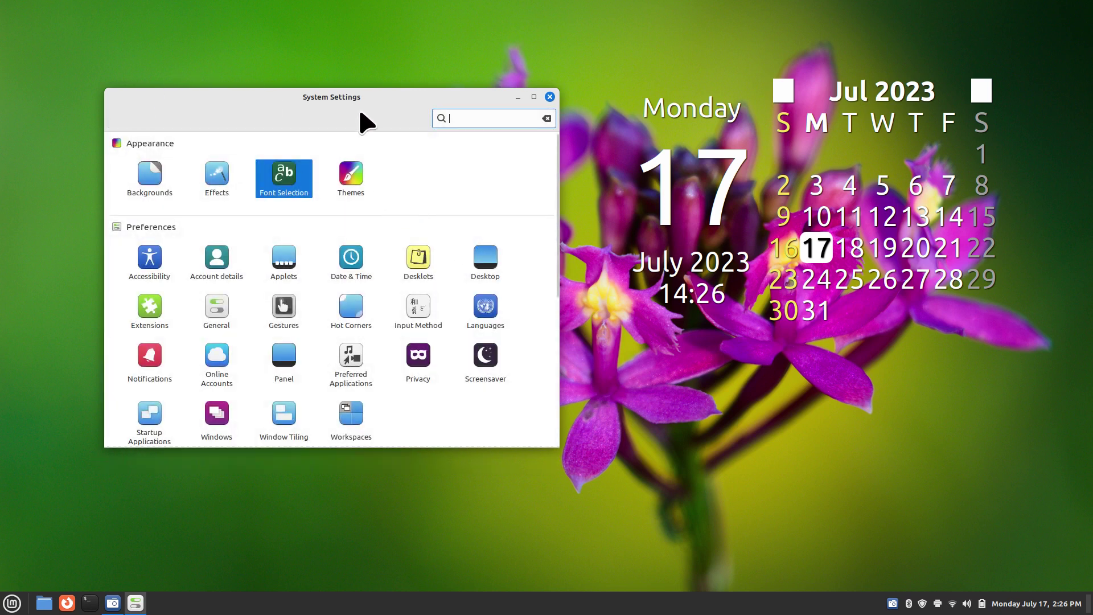
- Open the file manager with System Settings moved aside, and check the Nemo version in its About information
{"action": "left_click_drag", "start_coordinate": [360, 98], "coordinate": [844, 73]}
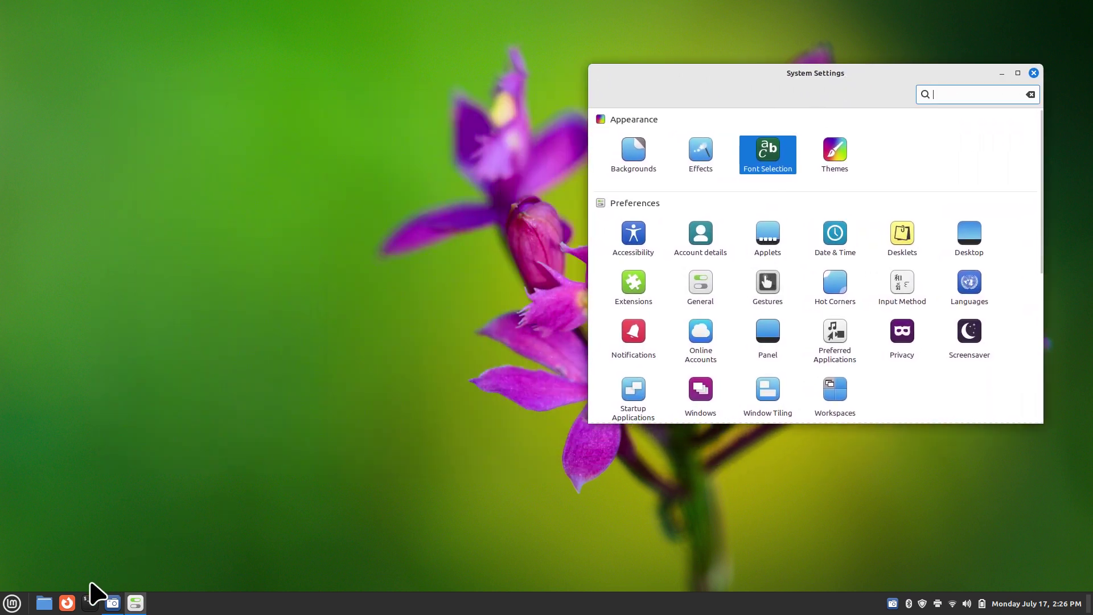
{"action": "left_click", "coordinate": [44, 603]}
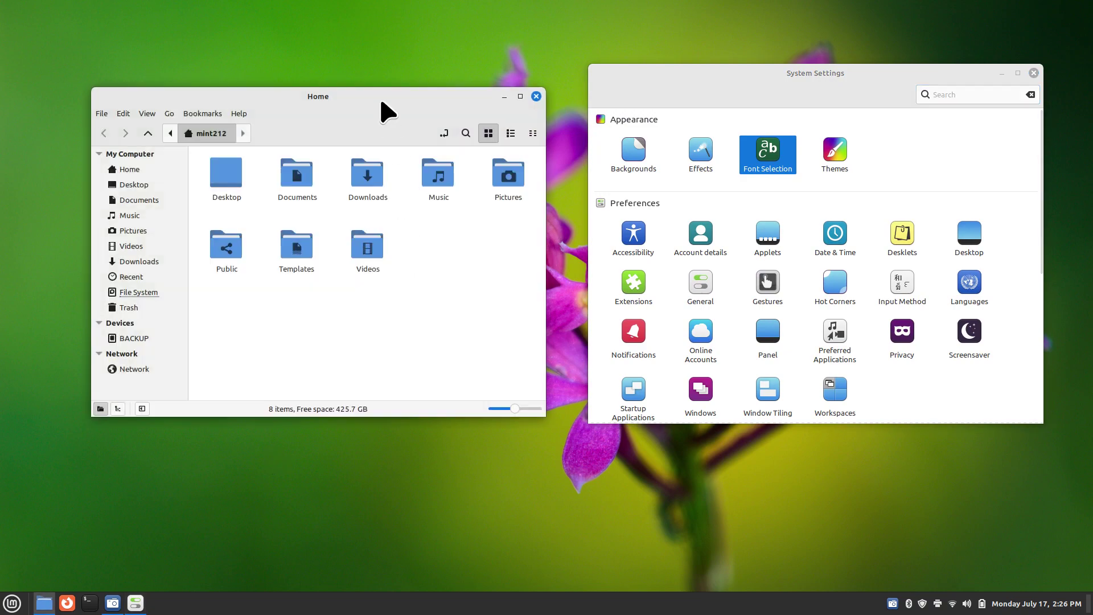
{"action": "left_click", "coordinate": [241, 114]}
{"action": "left_click", "coordinate": [250, 163]}
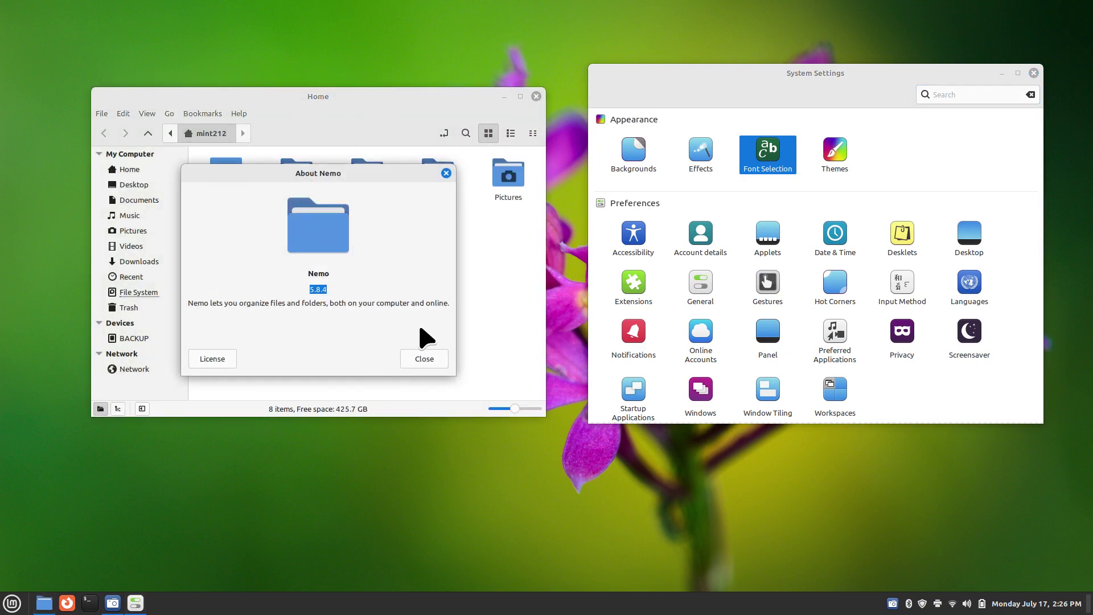
{"action": "left_click", "coordinate": [425, 359]}
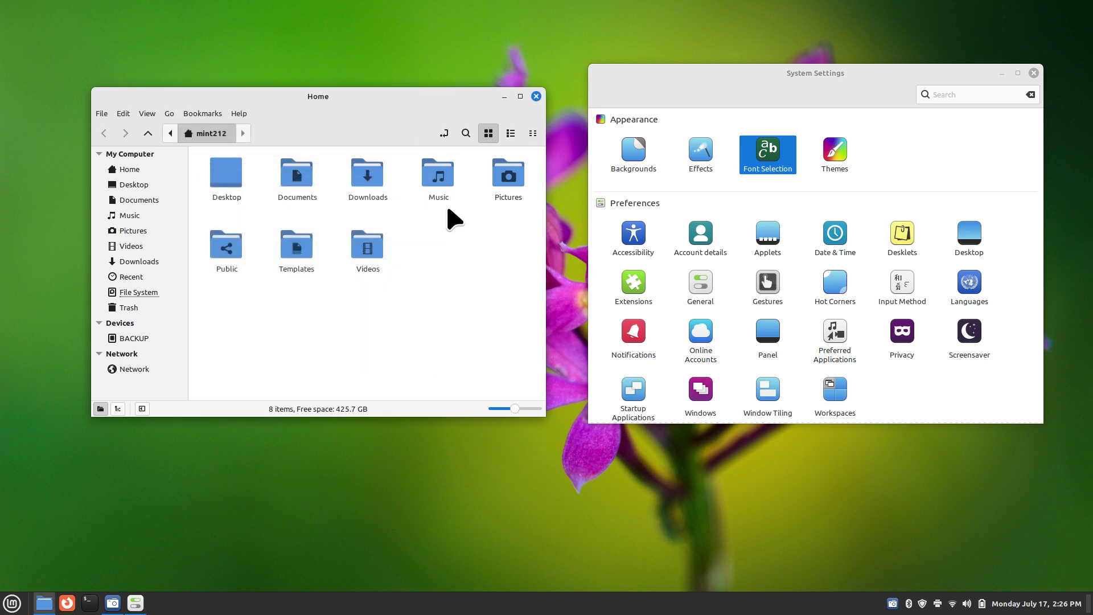
- View the image thumbnails in the Pictures folder, return to the Home folder and show its hidden files
{"action": "double_click", "coordinate": [501, 181]}
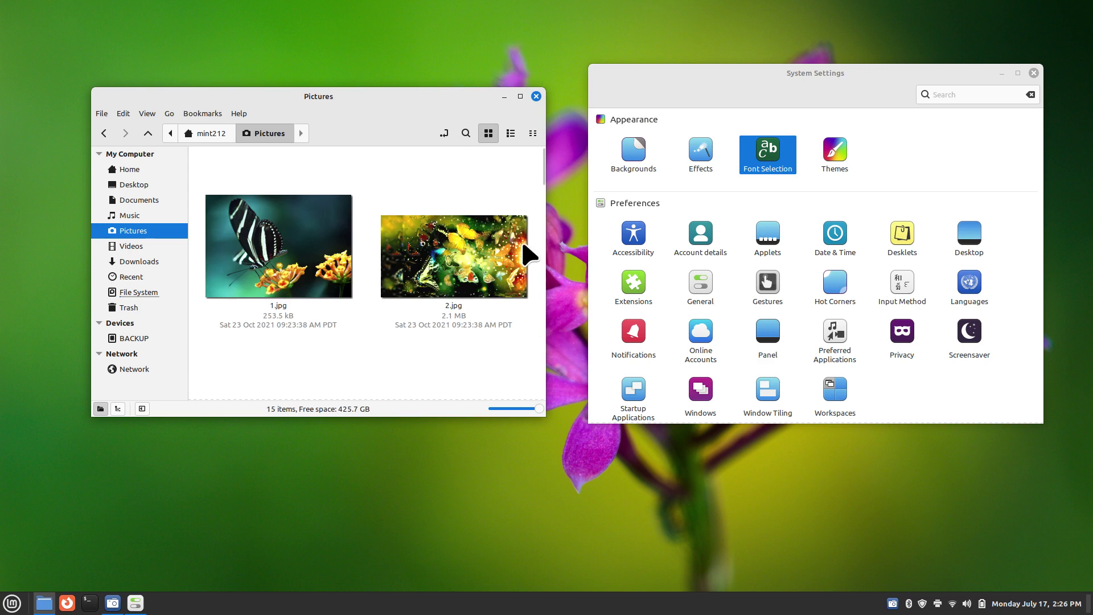
{"action": "scroll", "coordinate": [541, 182], "scroll_direction": "down", "scroll_amount": 2}
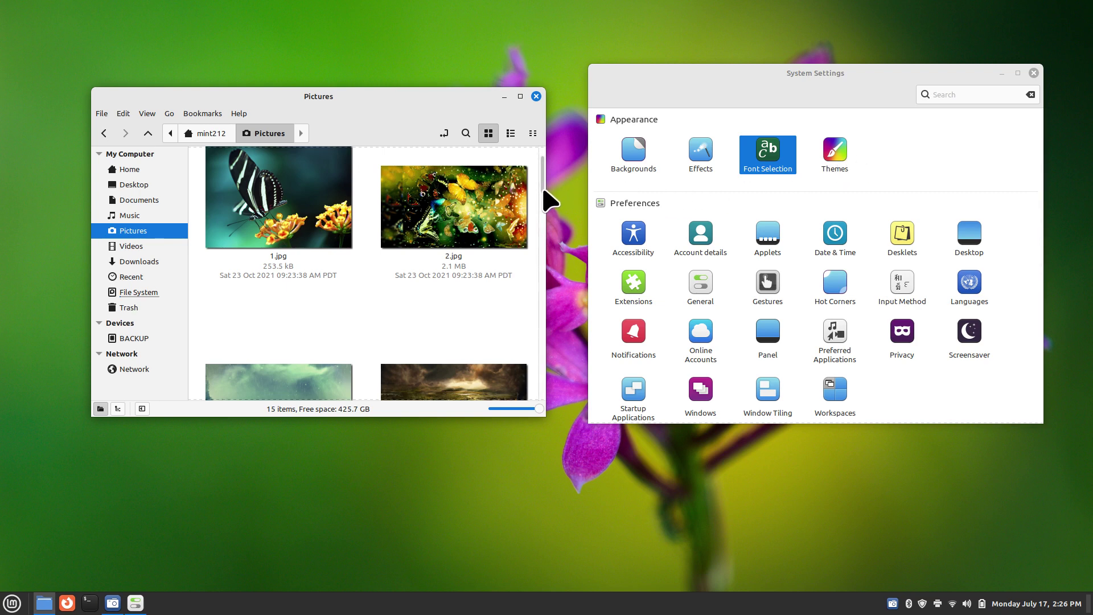
{"action": "left_click", "coordinate": [132, 170]}
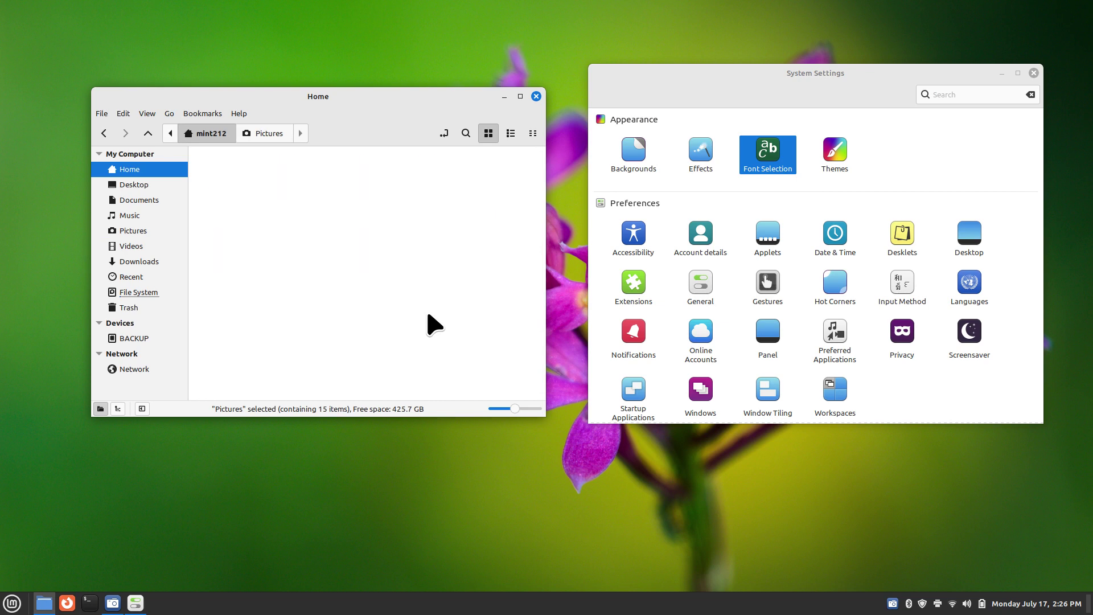
{"action": "key", "text": "ctrl+h"}
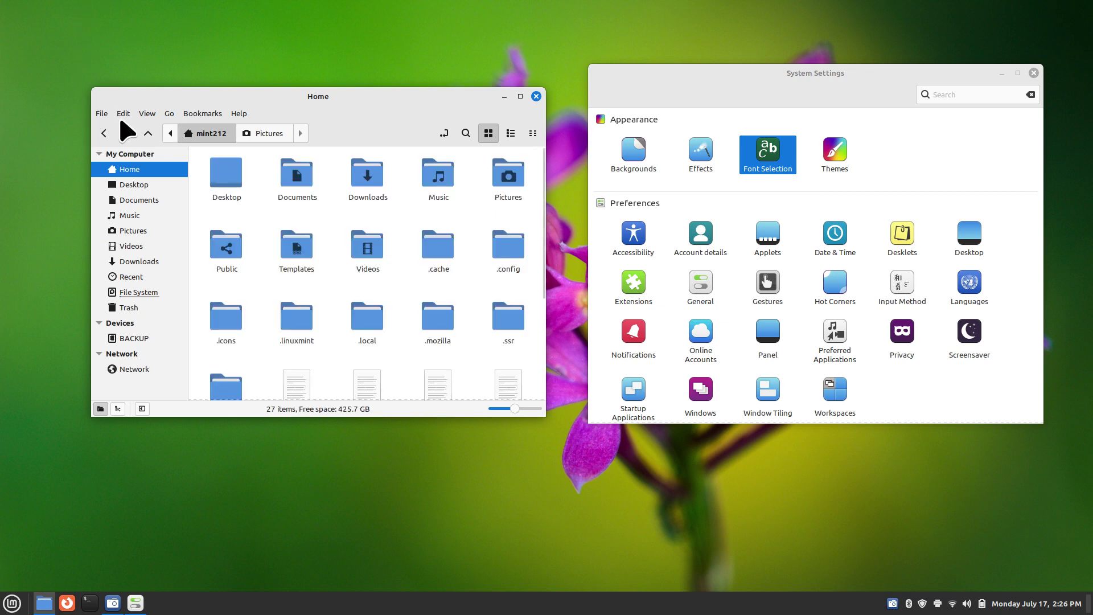
- Review the view options for the Home folder, look inside the hidden .icons folder and return to Home
{"action": "left_click", "coordinate": [147, 113]}
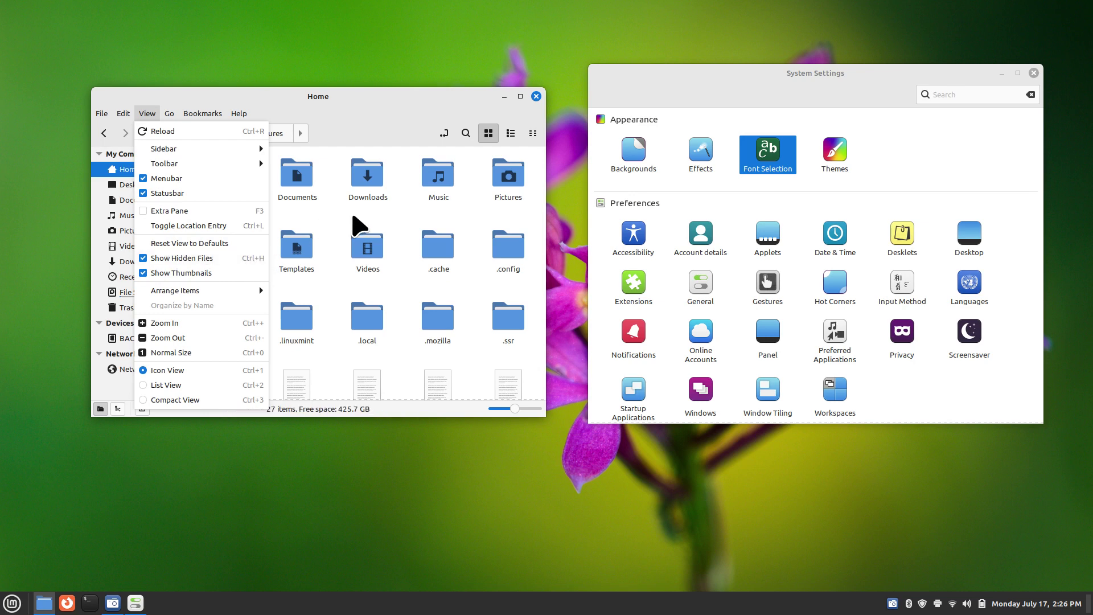
{"action": "left_click", "coordinate": [361, 226]}
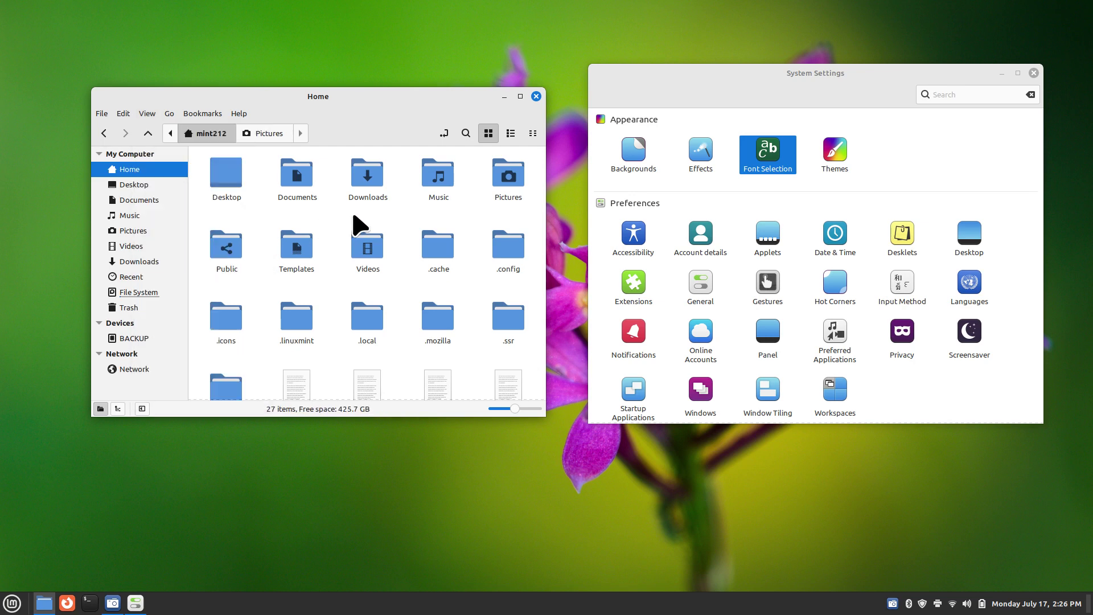
{"action": "left_click", "coordinate": [222, 317]}
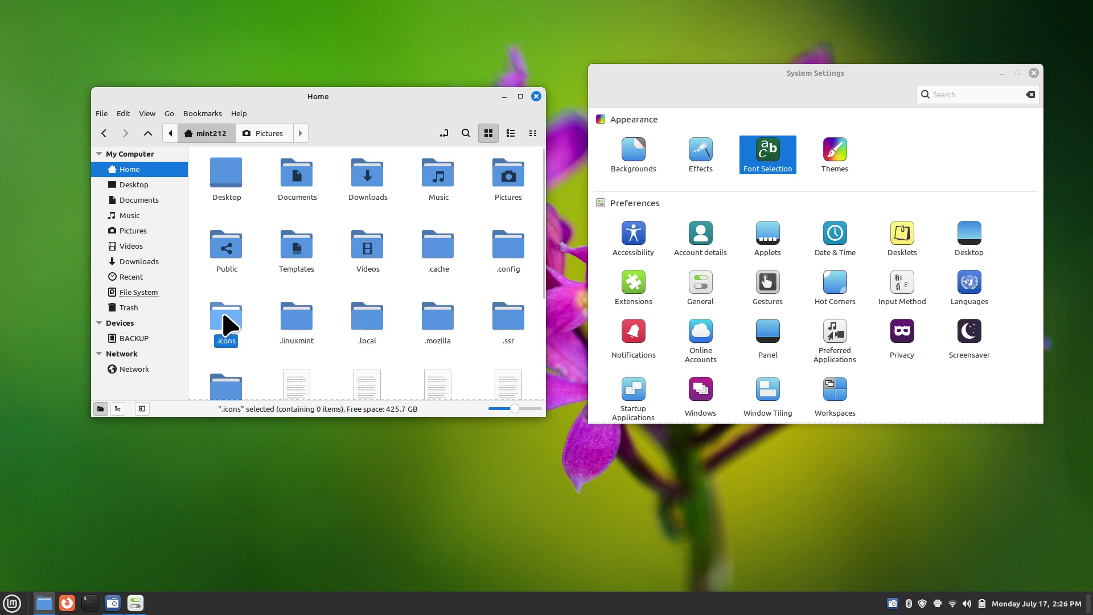
{"action": "double_click", "coordinate": [226, 325]}
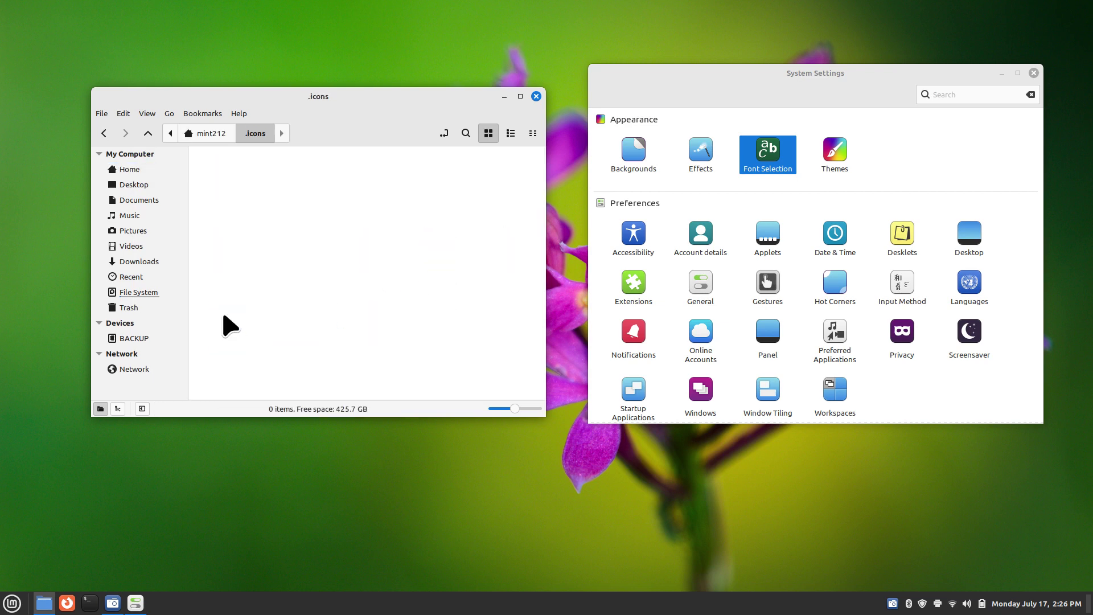
{"action": "left_click", "coordinate": [147, 133]}
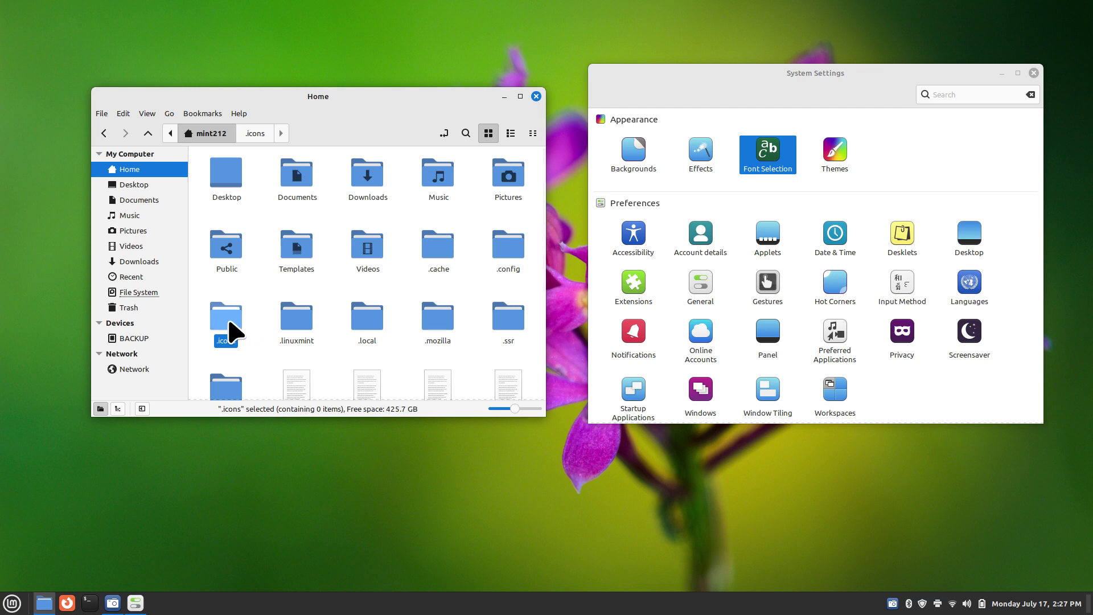
- Delete the hidden .icons folder from Home and open the Themes settings in System Settings
{"action": "key", "text": "Delete"}
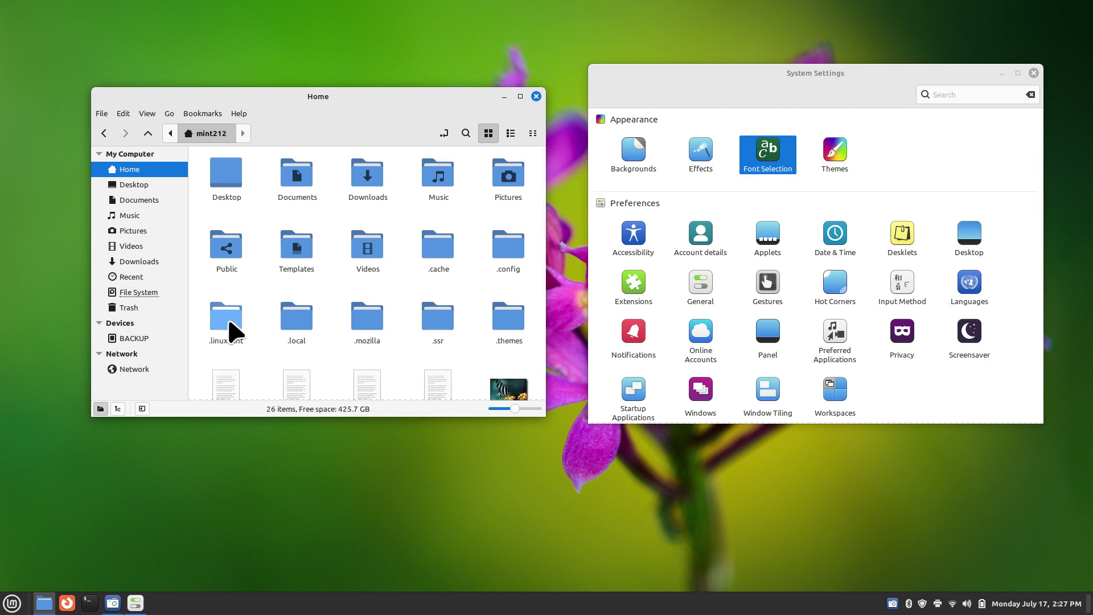
{"action": "left_click", "coordinate": [837, 158]}
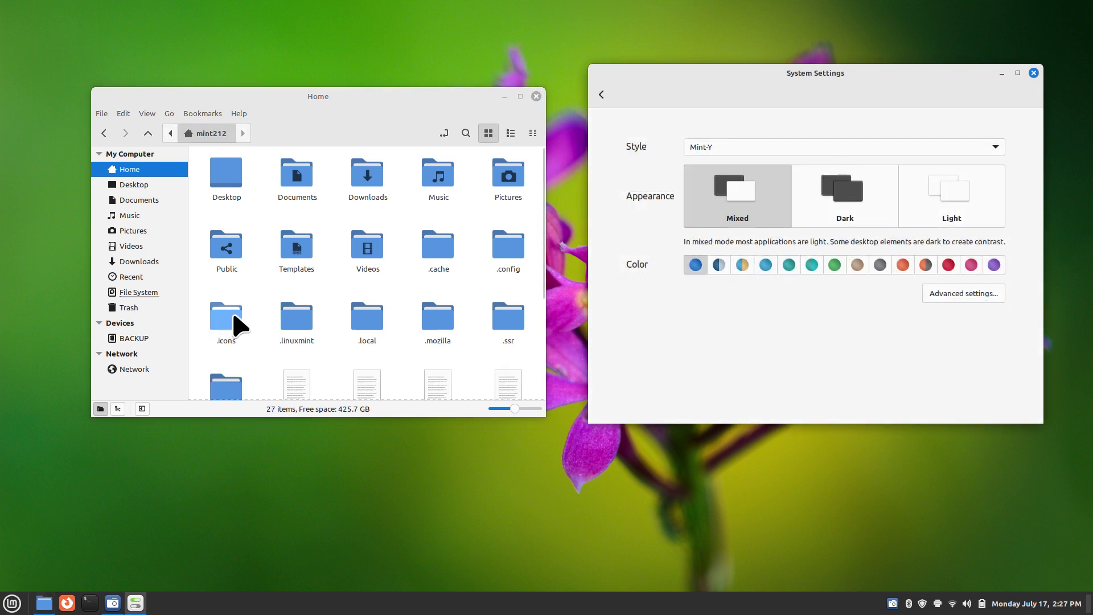
- In the file manager, look inside the .icons folder, return to Home and view the context options for its empty area
{"action": "left_click", "coordinate": [234, 328]}
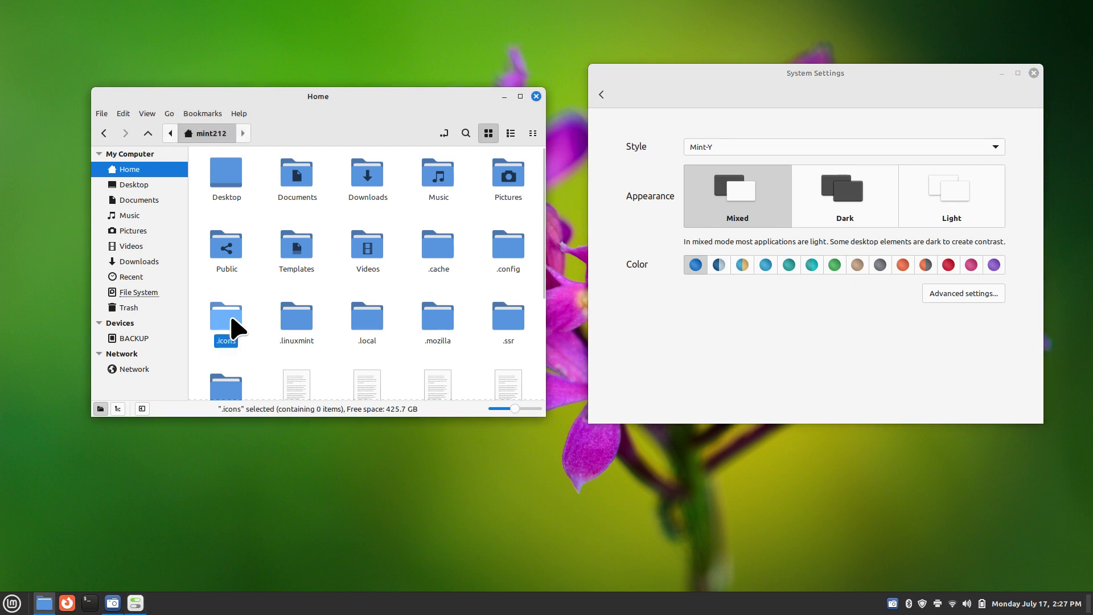
{"action": "double_click", "coordinate": [233, 328]}
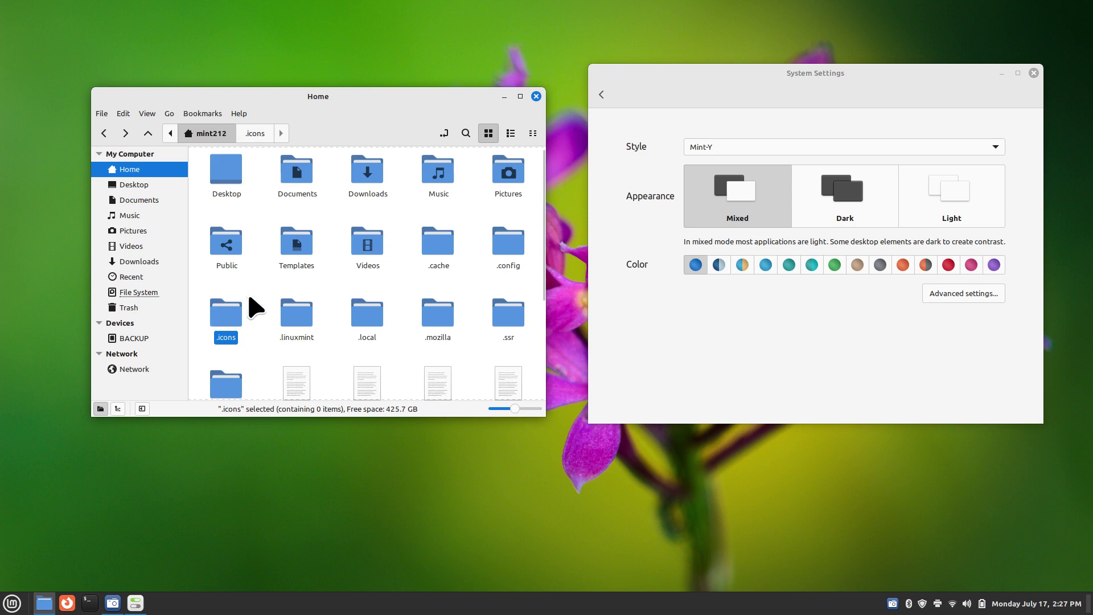
{"action": "right_click", "coordinate": [255, 280]}
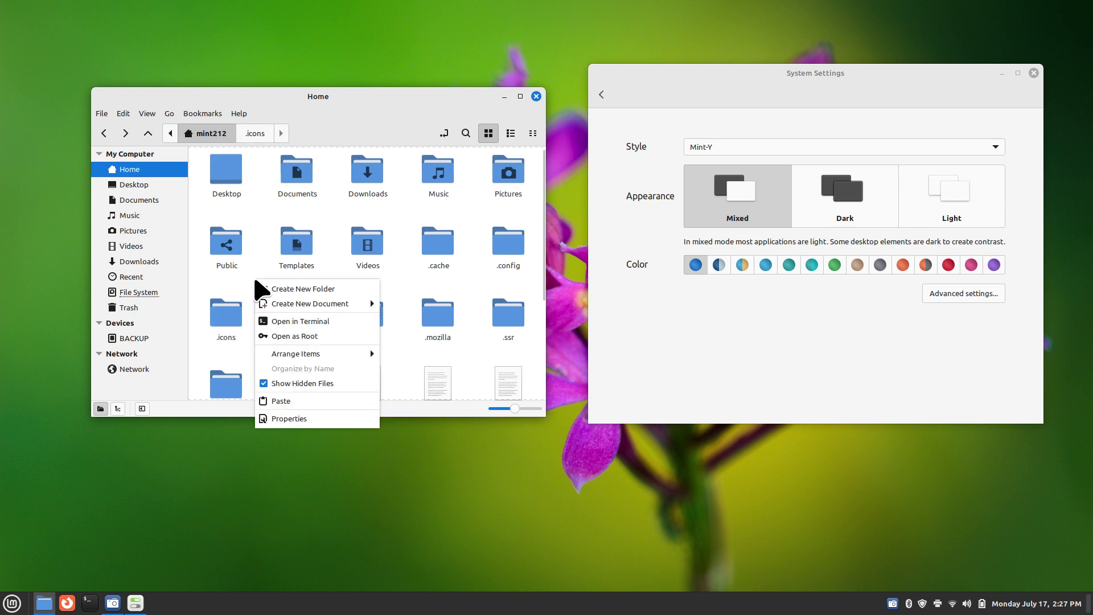
{"action": "left_click", "coordinate": [410, 293]}
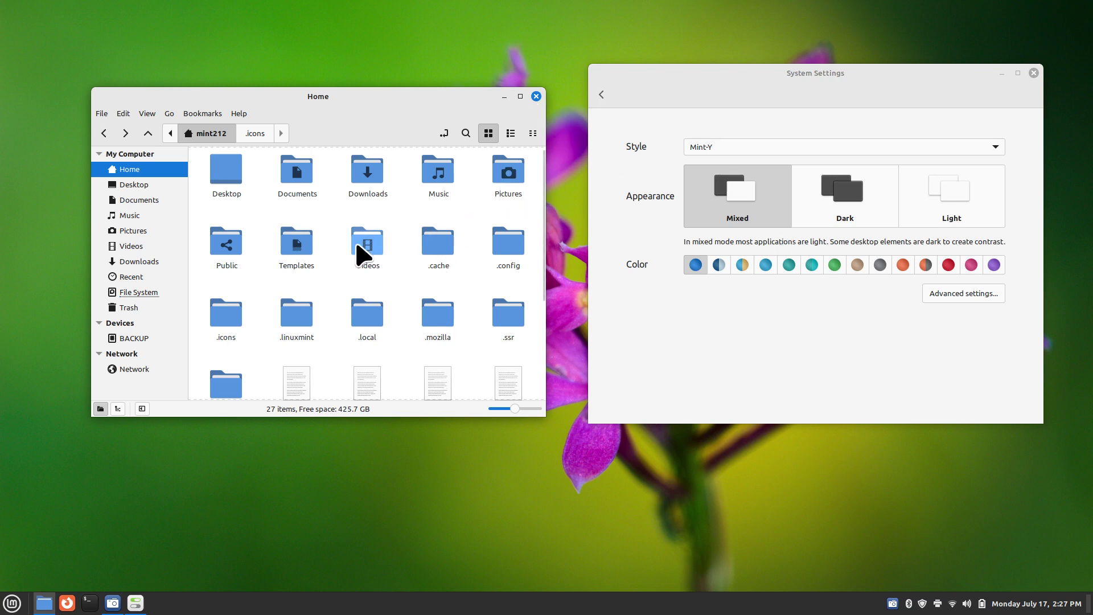
- Browse the image thumbnails in the Pictures folder, and reopen Themes from the System Settings overview
{"action": "left_click", "coordinate": [147, 232]}
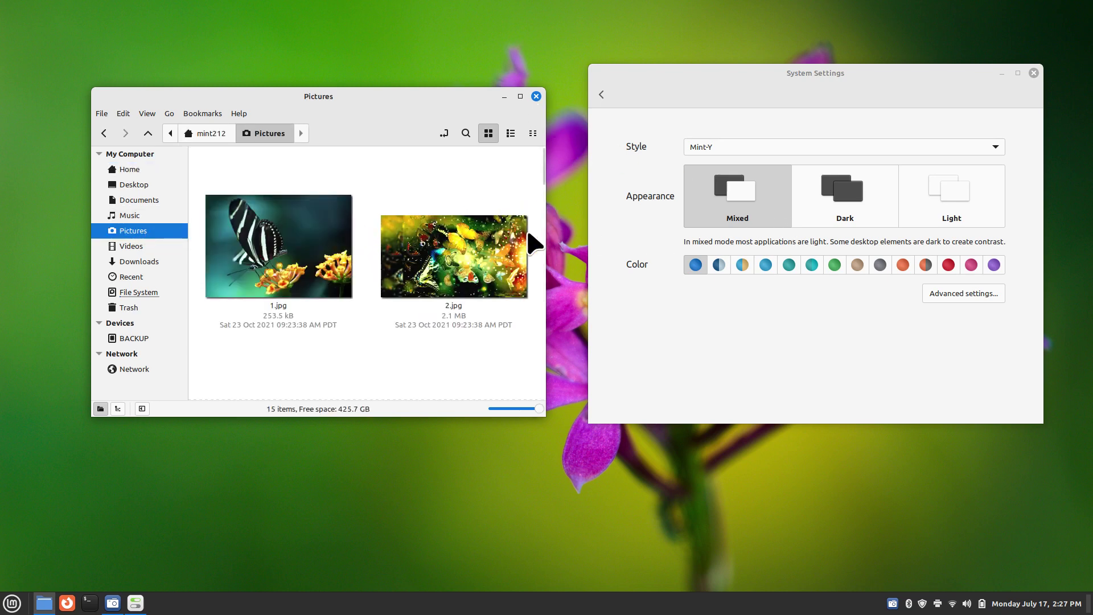
{"action": "scroll", "coordinate": [544, 197], "scroll_direction": "down", "scroll_amount": 2}
{"action": "scroll", "coordinate": [546, 197], "scroll_direction": "down", "scroll_amount": 1}
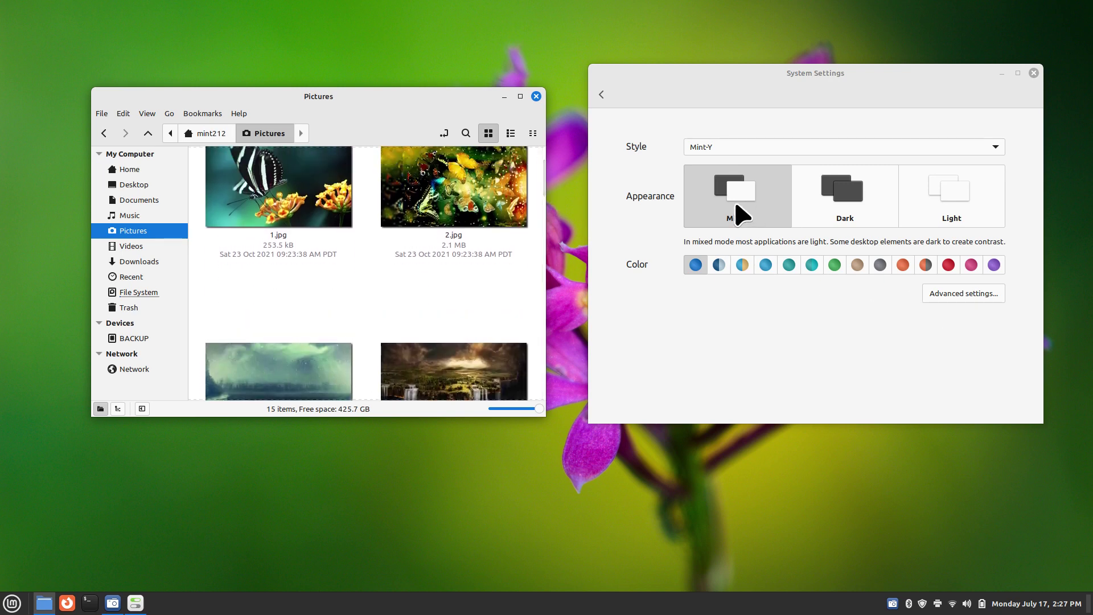
{"action": "left_click", "coordinate": [598, 95]}
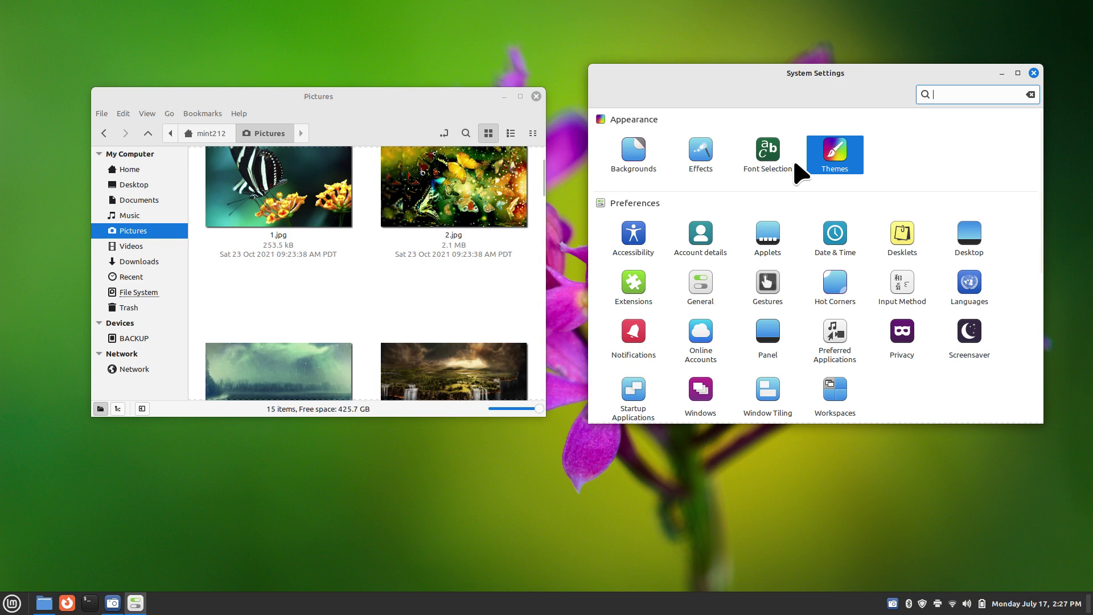
{"action": "left_click", "coordinate": [837, 162]}
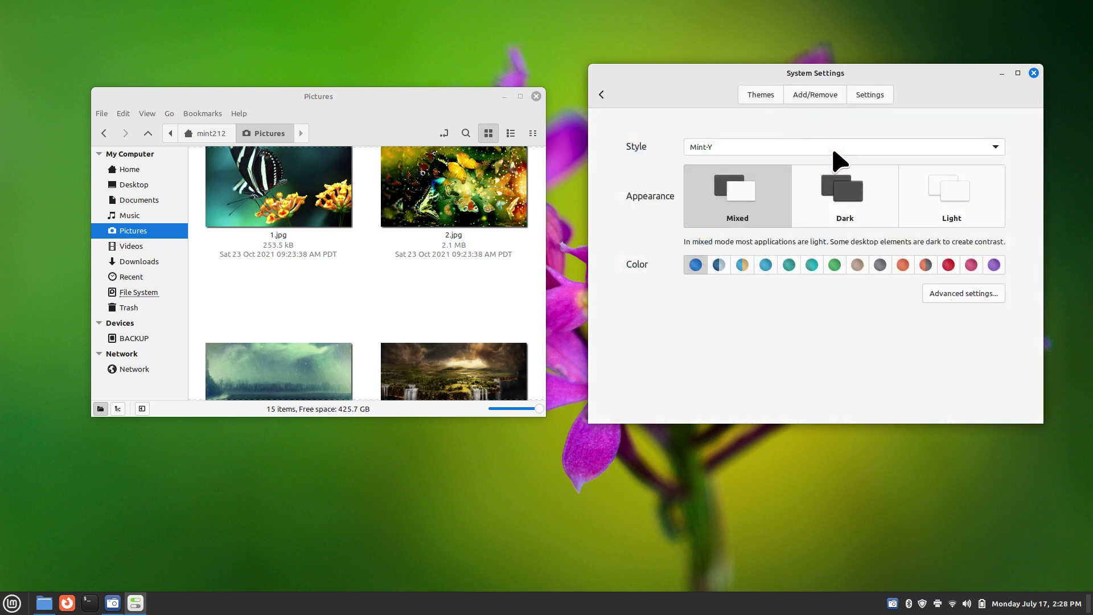
- Try the Dark and Light appearances of the Mint-Y style, viewing the application menu in each, and restore Mixed
{"action": "left_click", "coordinate": [846, 206]}
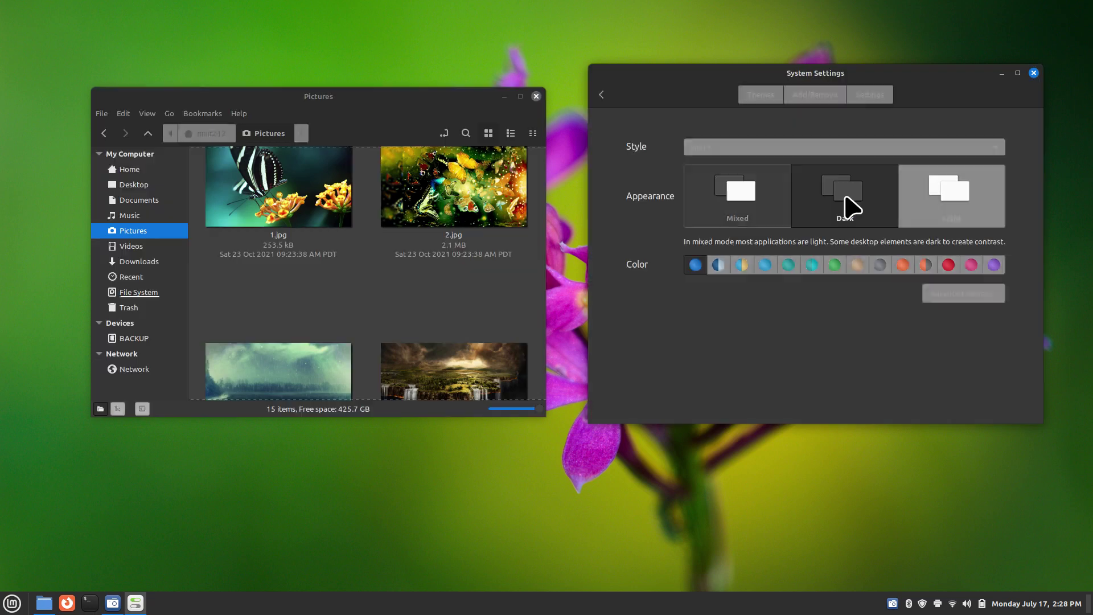
{"action": "left_click", "coordinate": [961, 208]}
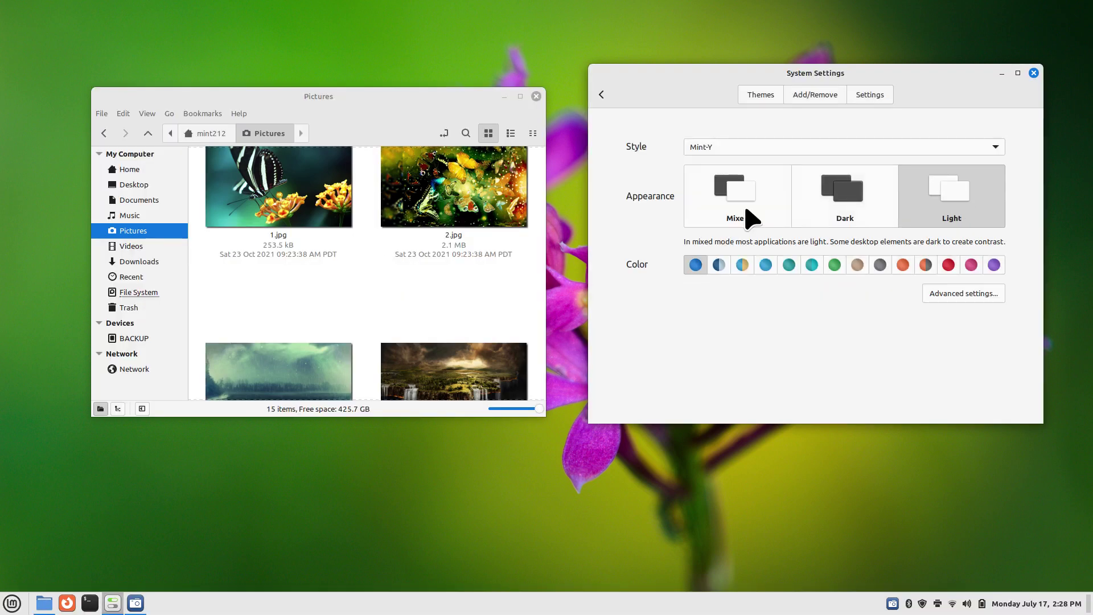
{"action": "left_click", "coordinate": [12, 603]}
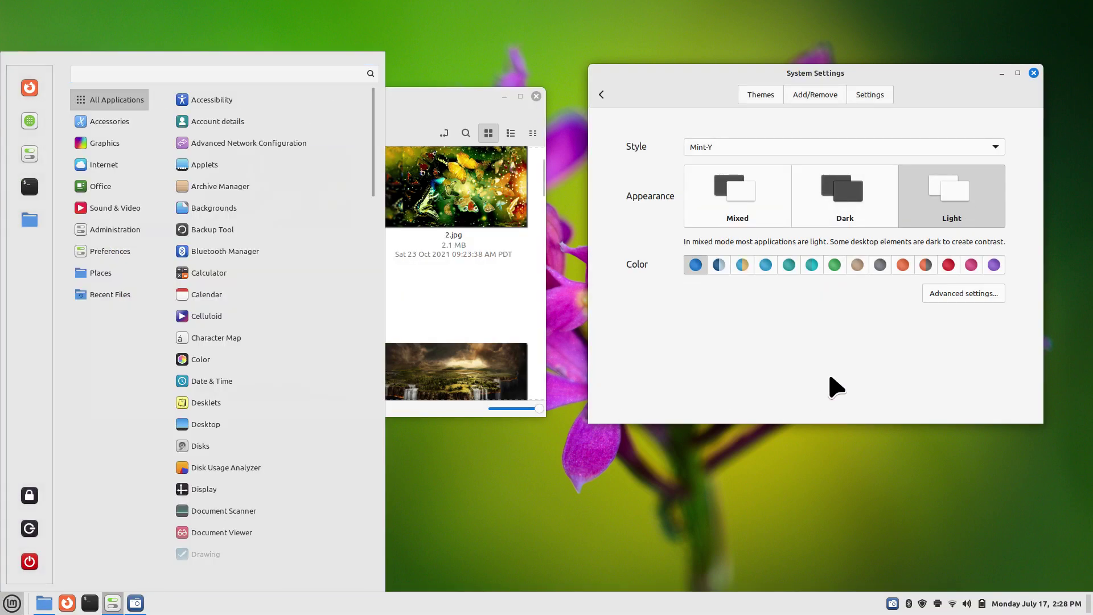
{"action": "left_click", "coordinate": [866, 196]}
{"action": "left_click", "coordinate": [12, 603]}
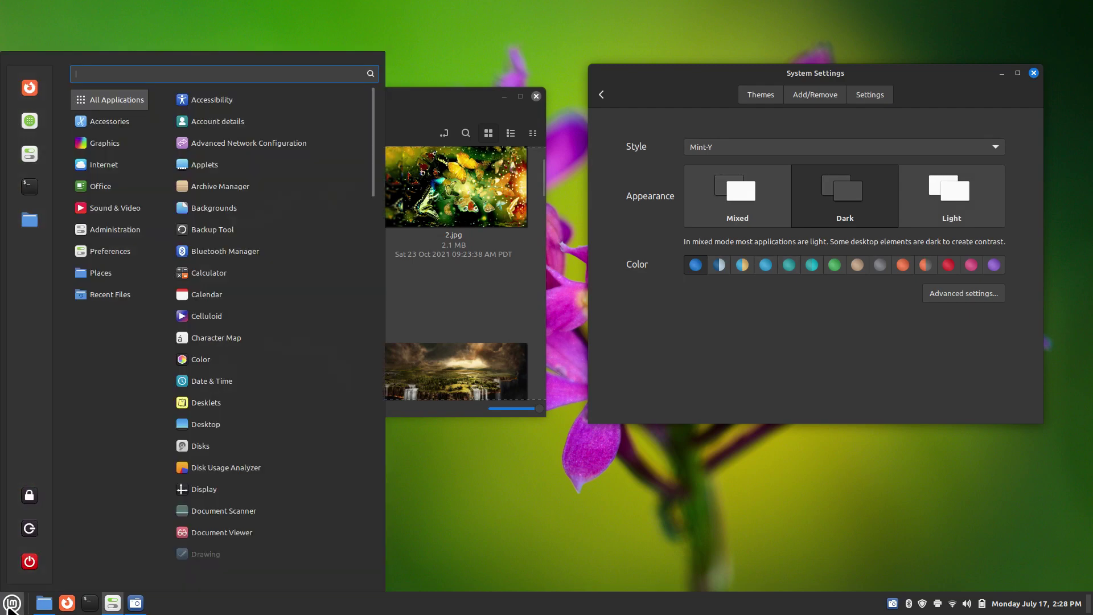
{"action": "left_click", "coordinate": [756, 371]}
{"action": "left_click", "coordinate": [749, 224]}
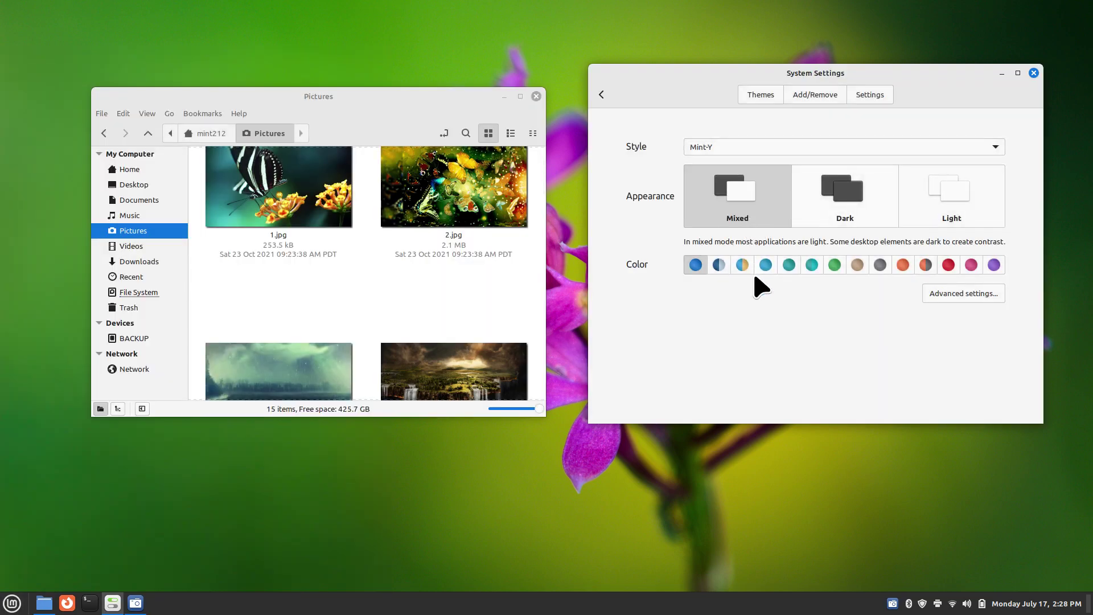
{"action": "left_click", "coordinate": [11, 603]}
{"action": "left_click", "coordinate": [753, 447]}
- Switch between the advanced and simplified theme settings, ending on advanced, and view the mouse pointer themes
{"action": "left_click", "coordinate": [970, 296]}
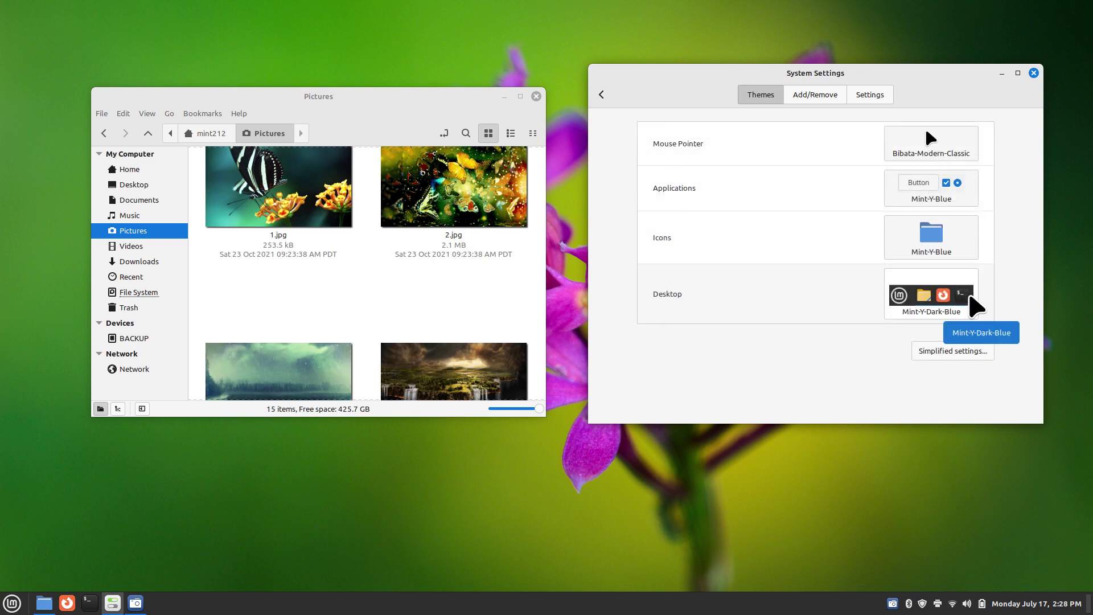
{"action": "left_click", "coordinate": [956, 353]}
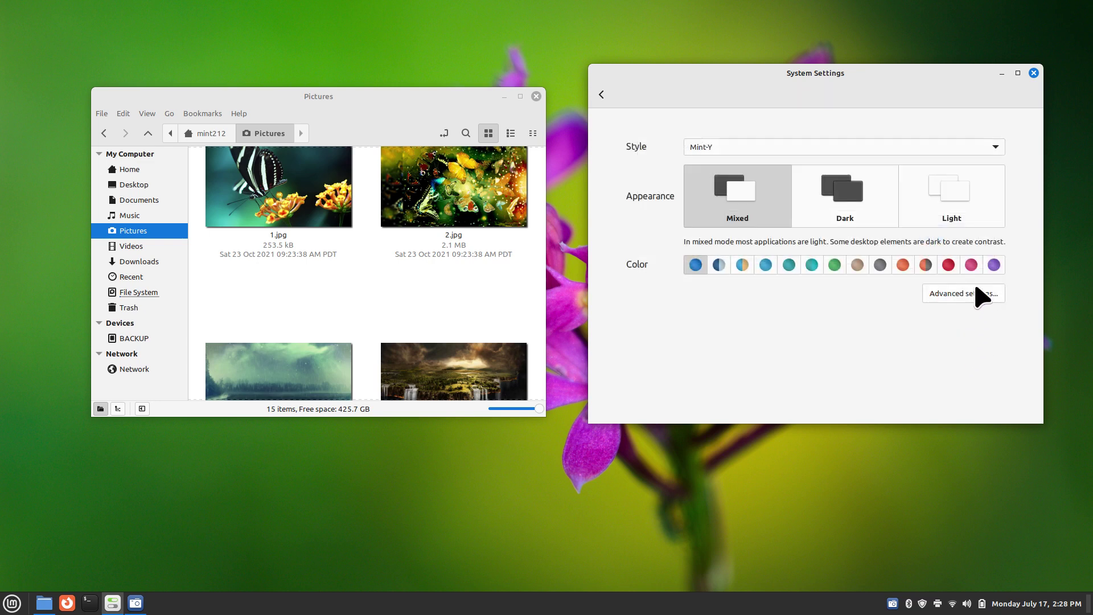
{"action": "left_click", "coordinate": [972, 298]}
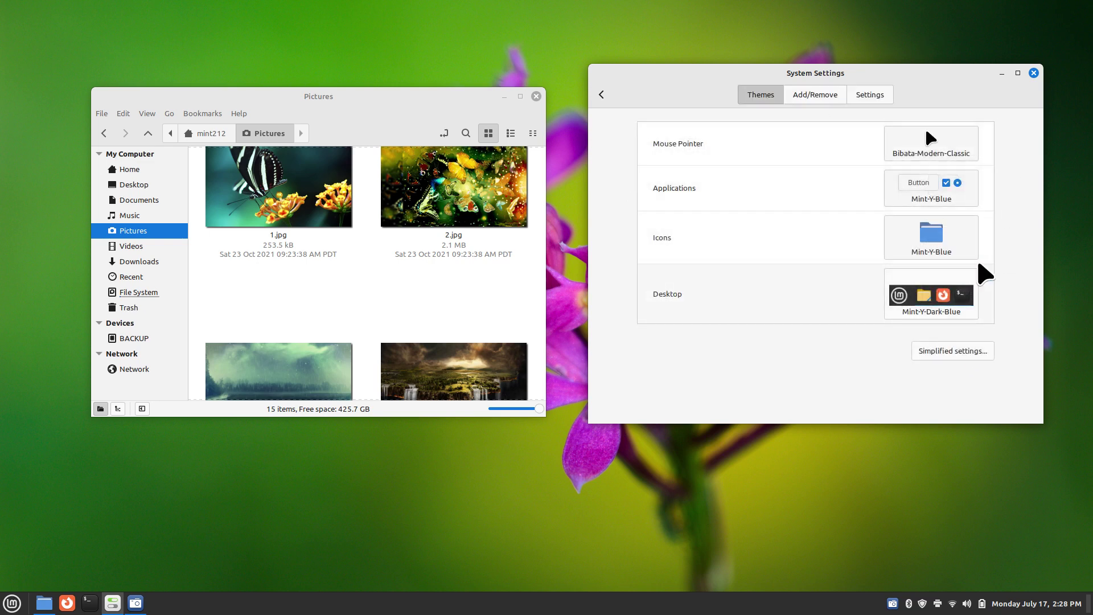
{"action": "left_click", "coordinate": [956, 152]}
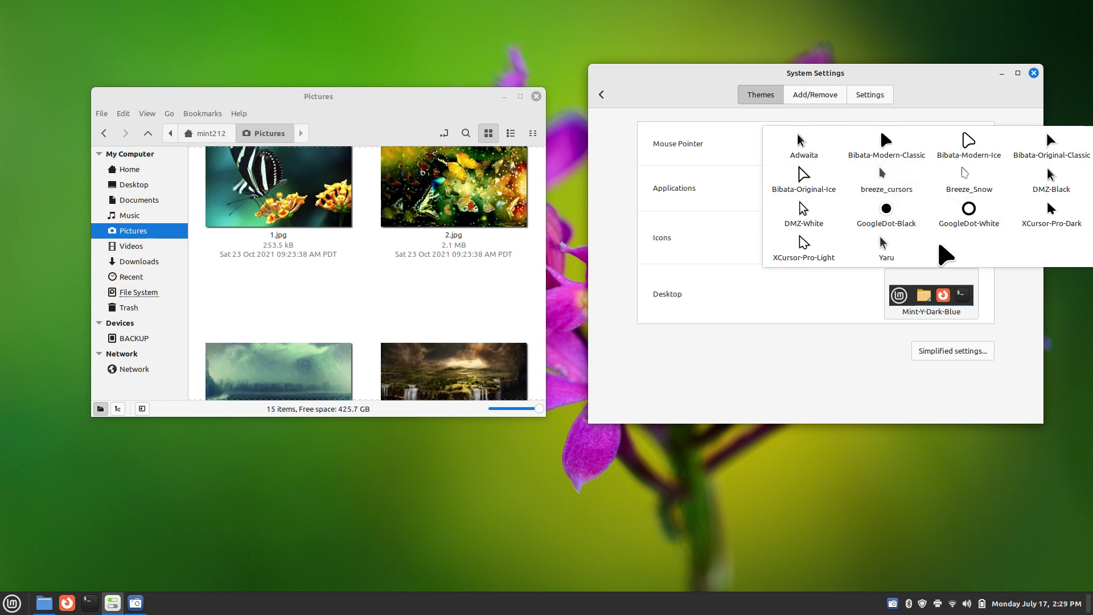
- Select the .icons folder in Home, and look through the mouse pointer themes once more before closing the list
{"action": "left_click", "coordinate": [136, 171]}
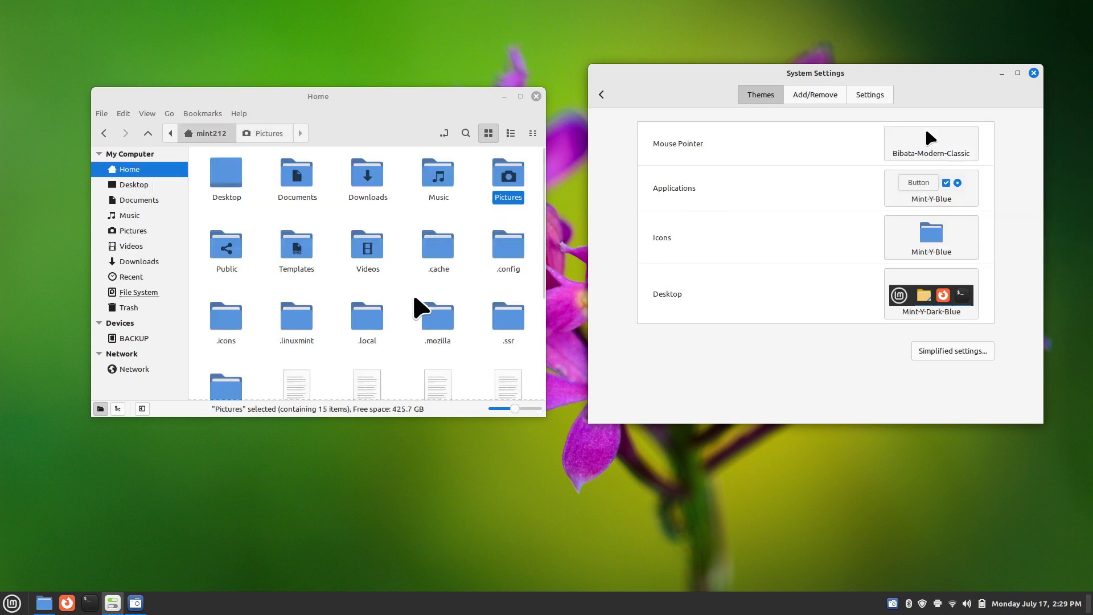
{"action": "left_click", "coordinate": [225, 319]}
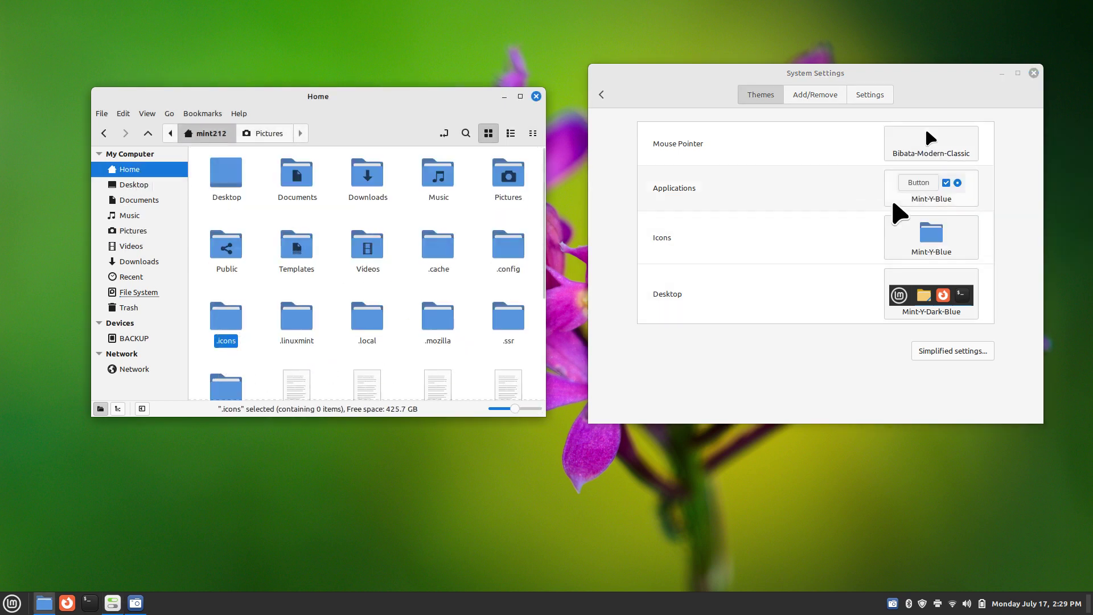
{"action": "left_click", "coordinate": [926, 135]}
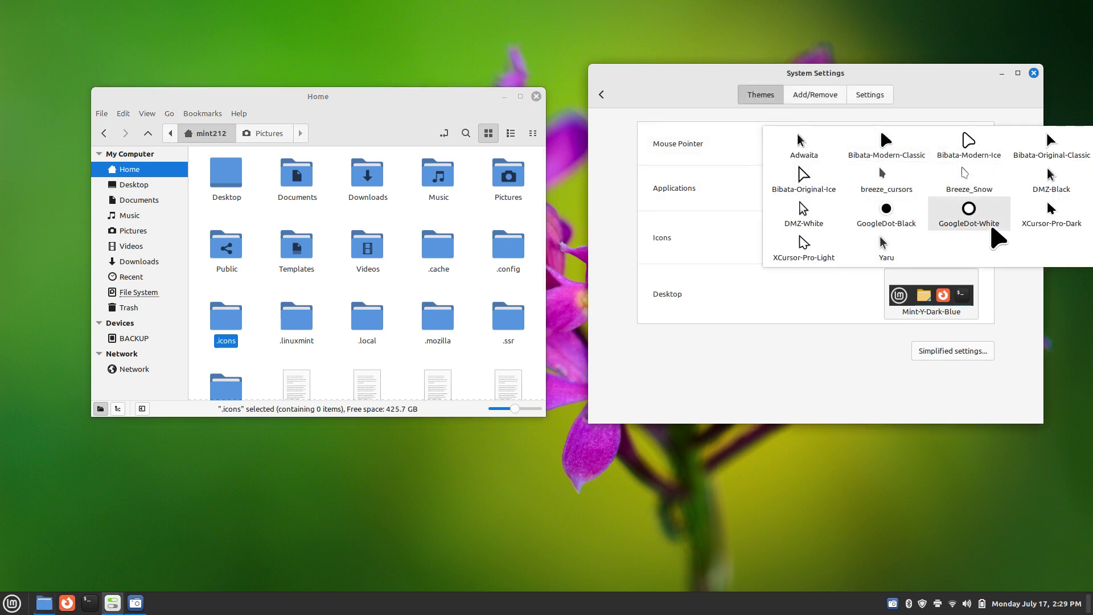
{"action": "left_click", "coordinate": [663, 113]}
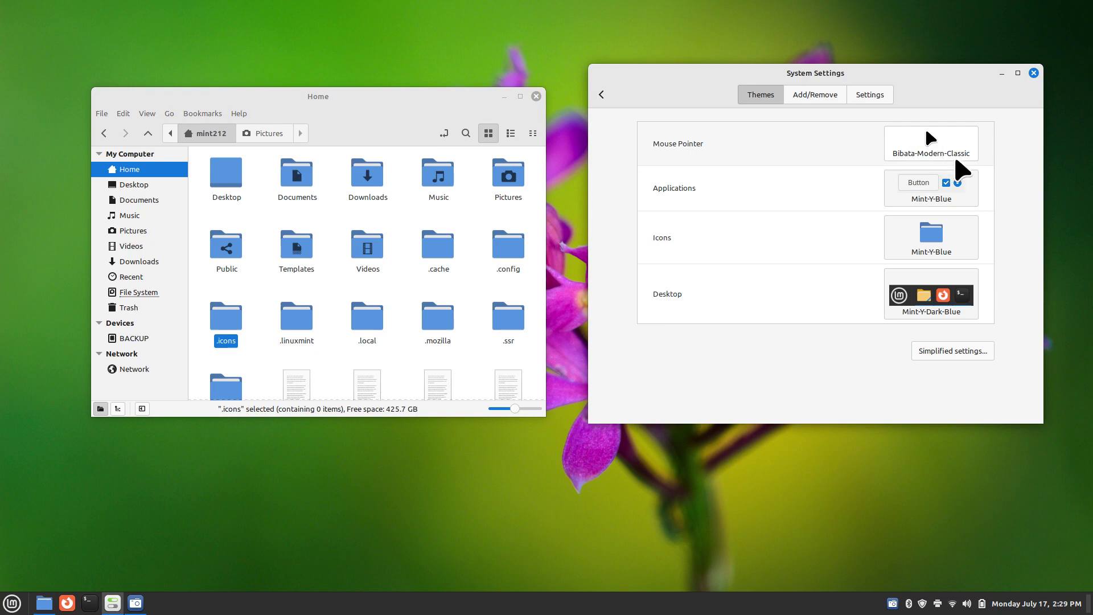
- Review the available themes for Applications, Icons and Desktop, closing each list without picking one
{"action": "left_click", "coordinate": [932, 183]}
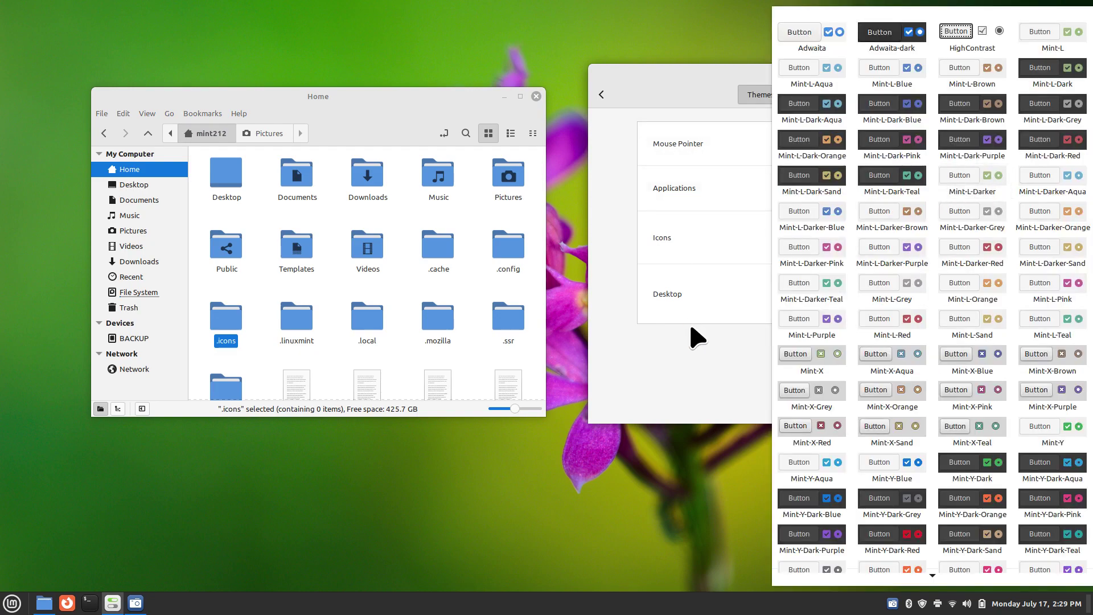
{"action": "left_click", "coordinate": [700, 367]}
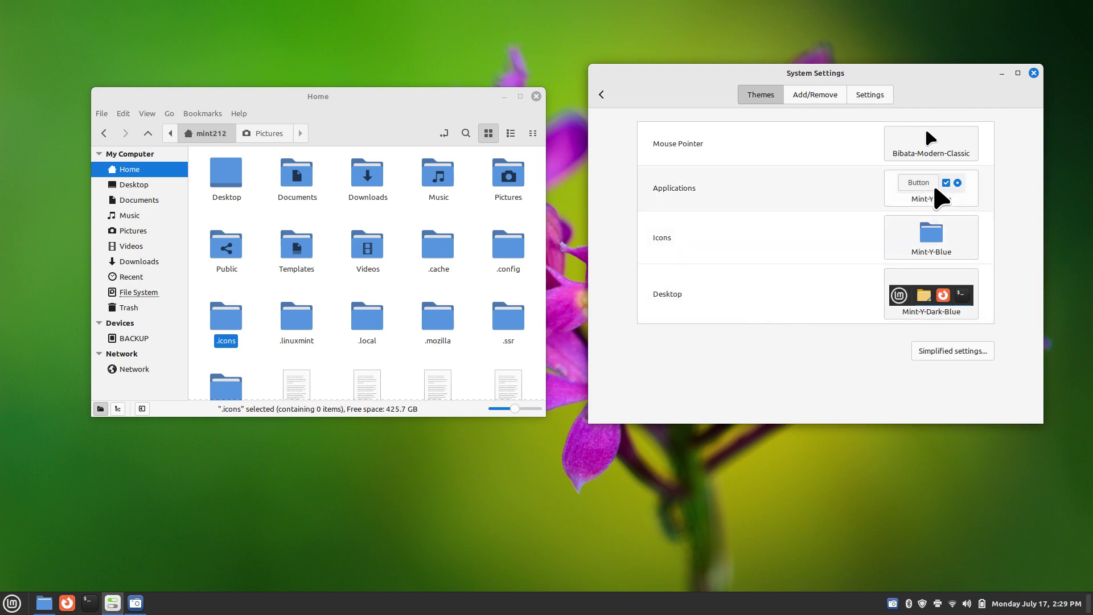
{"action": "left_click", "coordinate": [944, 236]}
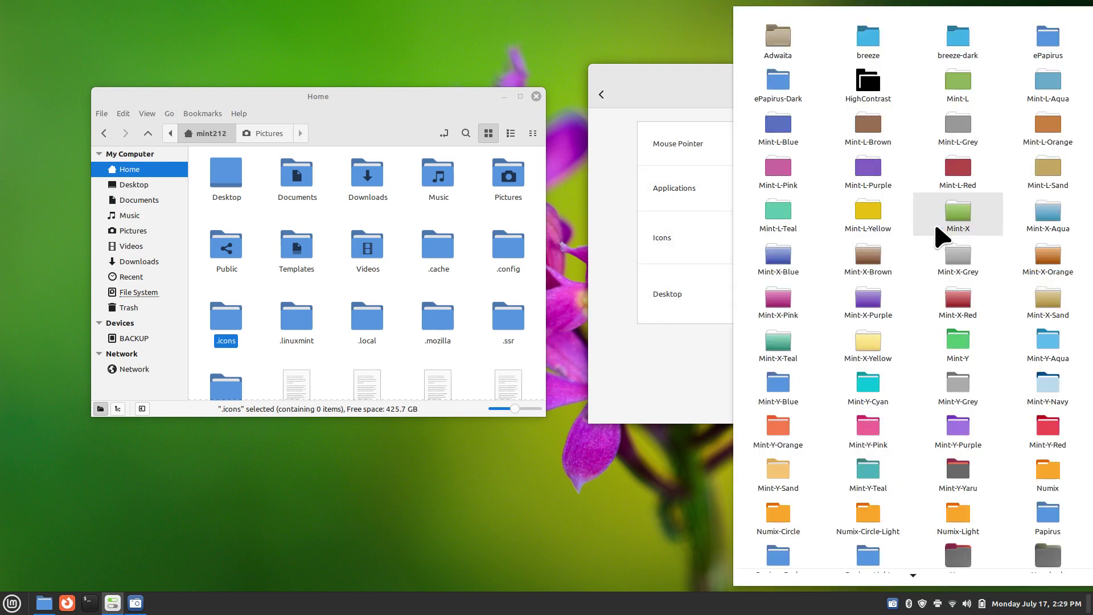
{"action": "left_click", "coordinate": [700, 413]}
{"action": "left_click", "coordinate": [933, 302]}
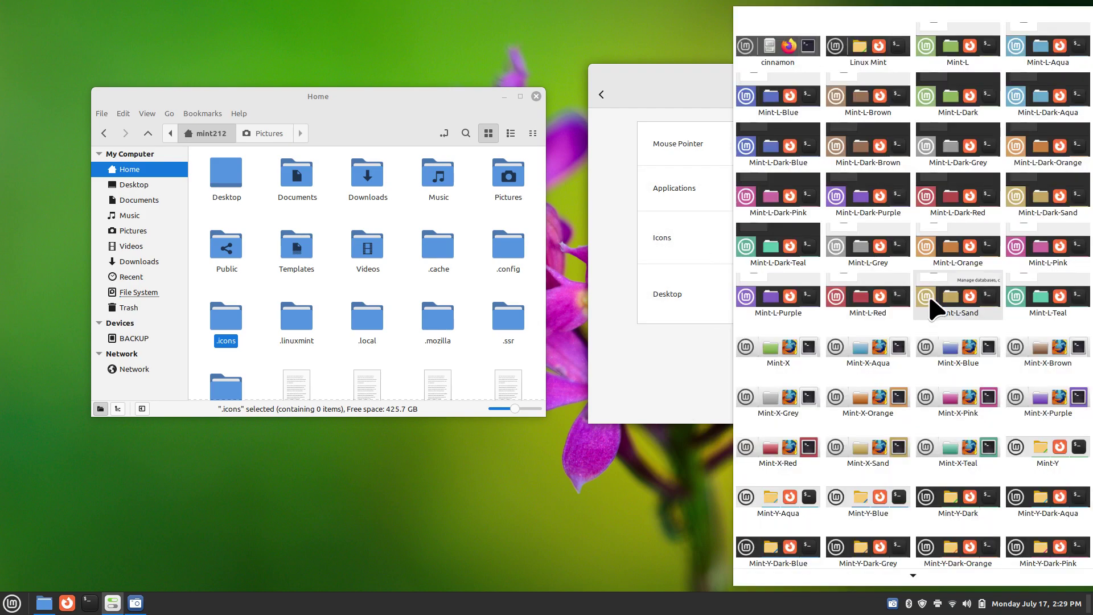
{"action": "left_click", "coordinate": [629, 370]}
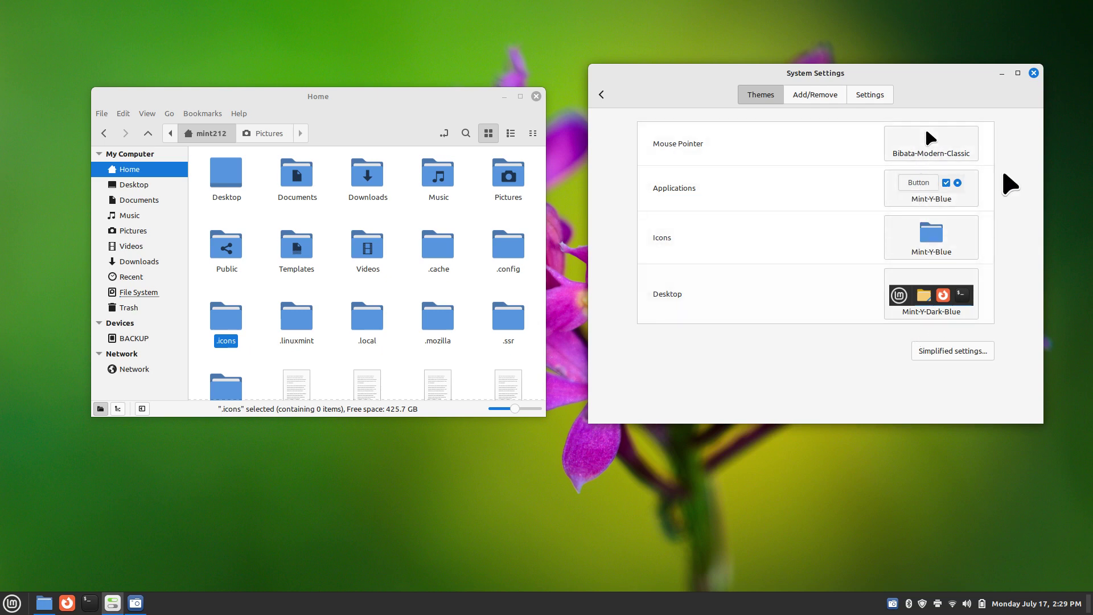
- View the downloadable themes sorted by popularity and return to the installed theme choices
{"action": "left_click", "coordinate": [815, 97]}
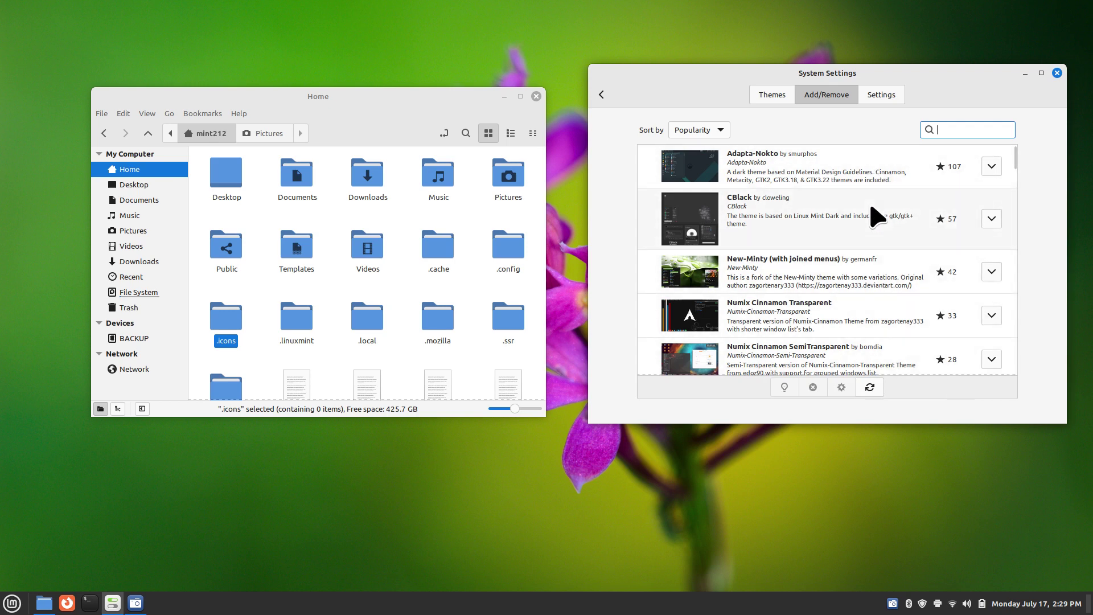
{"action": "left_click", "coordinate": [773, 98]}
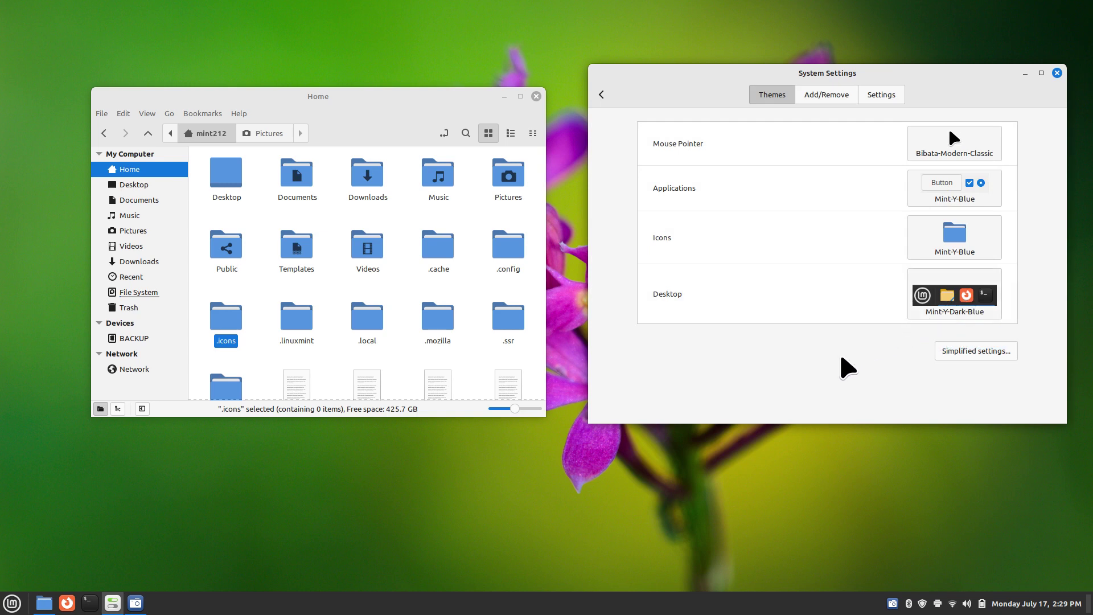
- Look over the downloadable themes and the simplified settings once more, and open the theme options for dark mode and scrollbar behavior
{"action": "left_click", "coordinate": [826, 98]}
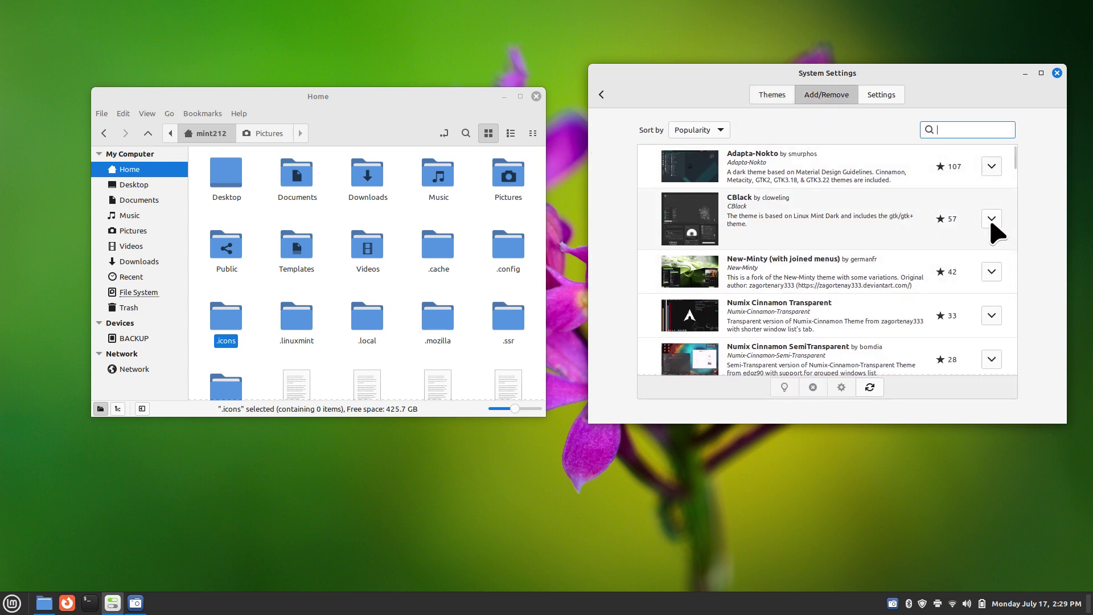
{"action": "left_click", "coordinate": [776, 96]}
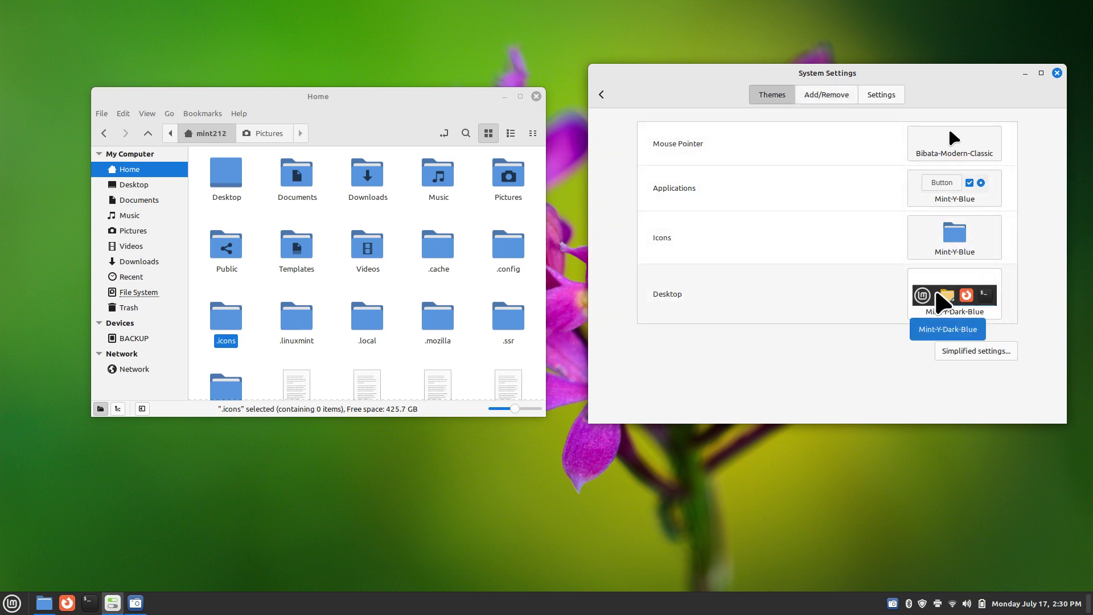
{"action": "left_click", "coordinate": [975, 358]}
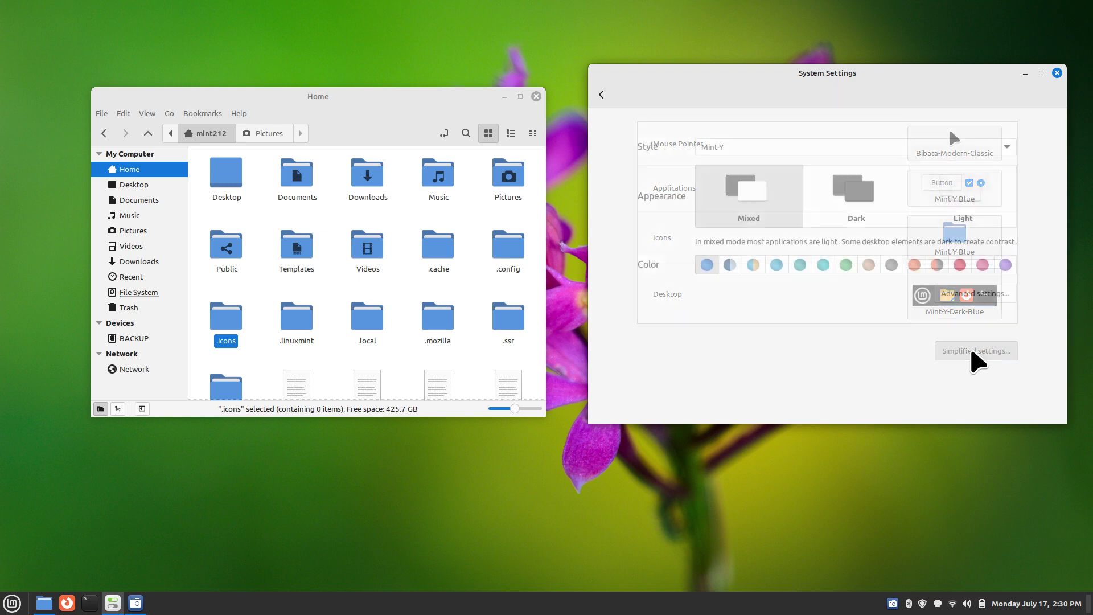
{"action": "left_click", "coordinate": [975, 293]}
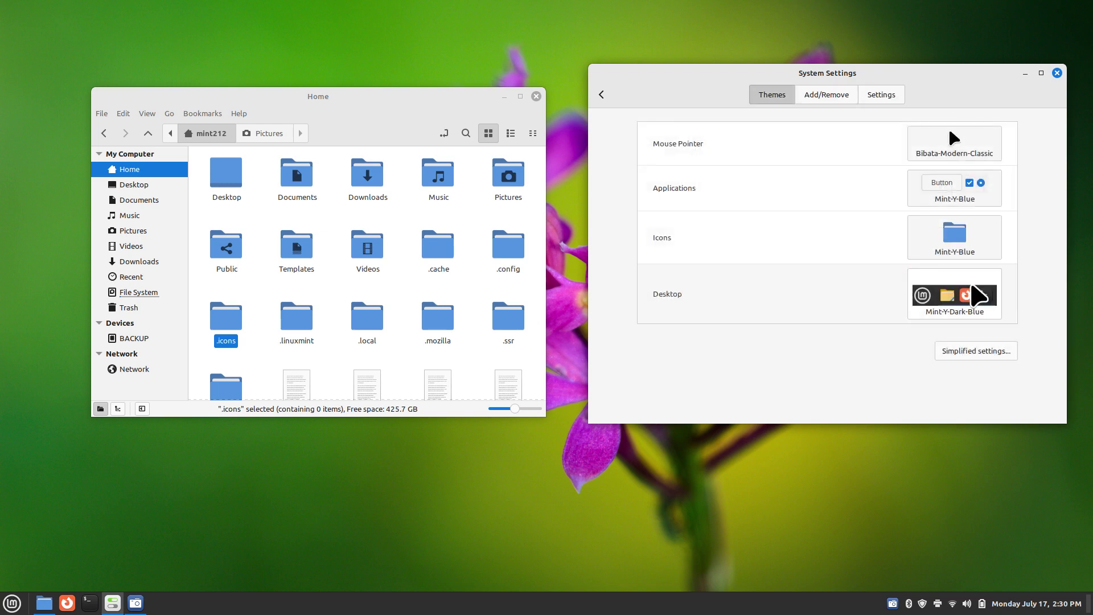
{"action": "left_click", "coordinate": [884, 98]}
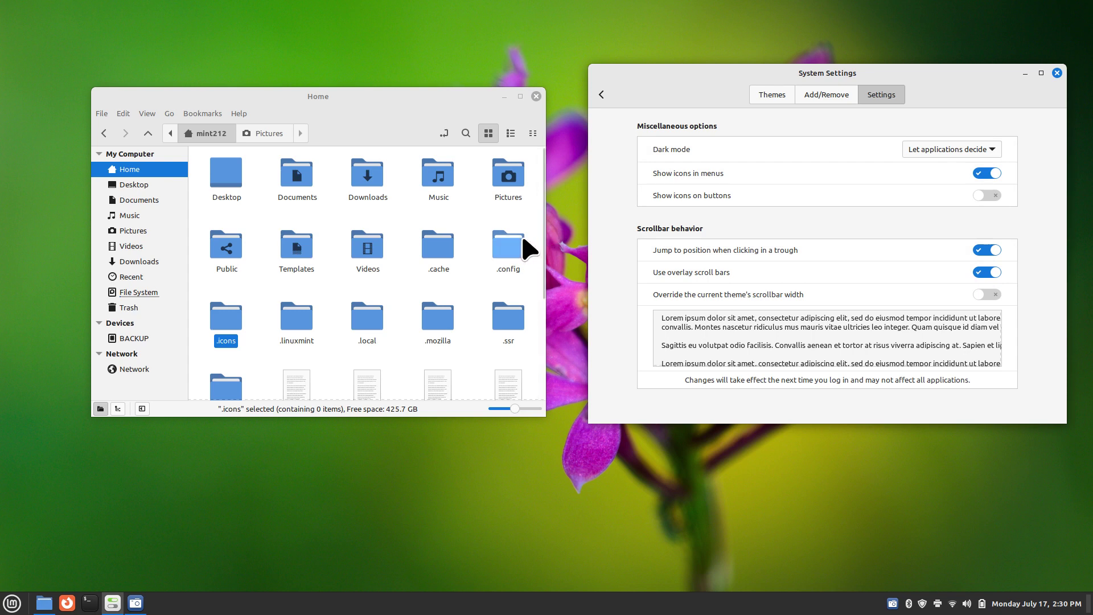
- Hide the hidden files in Home, and open the Pictures folder to try its overlay scrollbar
{"action": "mouse_move", "coordinate": [544, 251]}
{"action": "left_mouse_down"}
{"action": "mouse_move", "coordinate": [545, 283]}
{"action": "mouse_move", "coordinate": [541, 232]}
{"action": "left_mouse_up"}
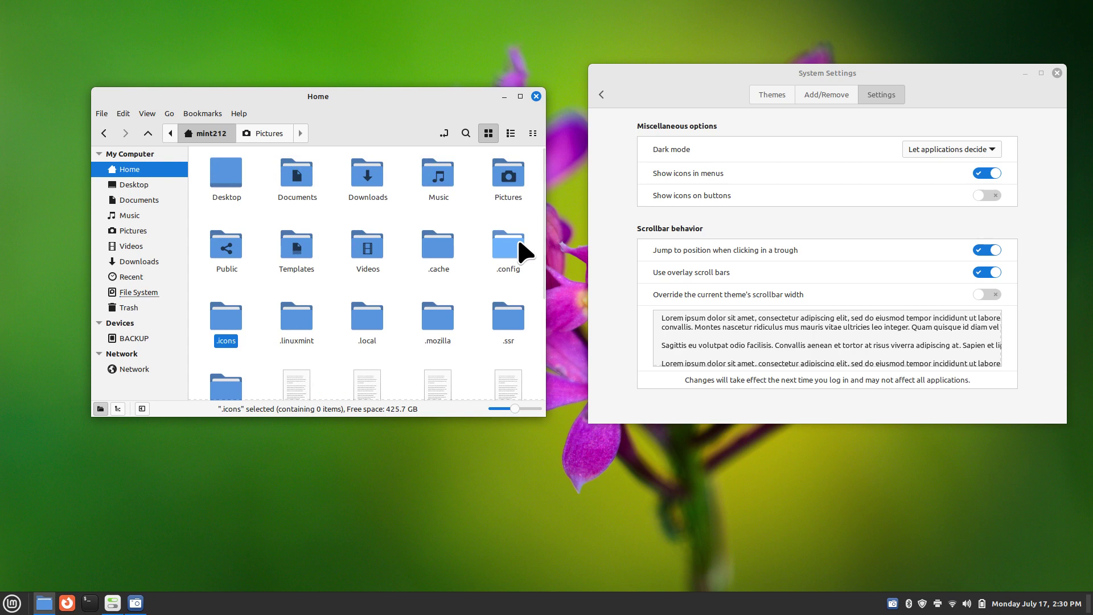
{"action": "key", "text": "ctrl+h"}
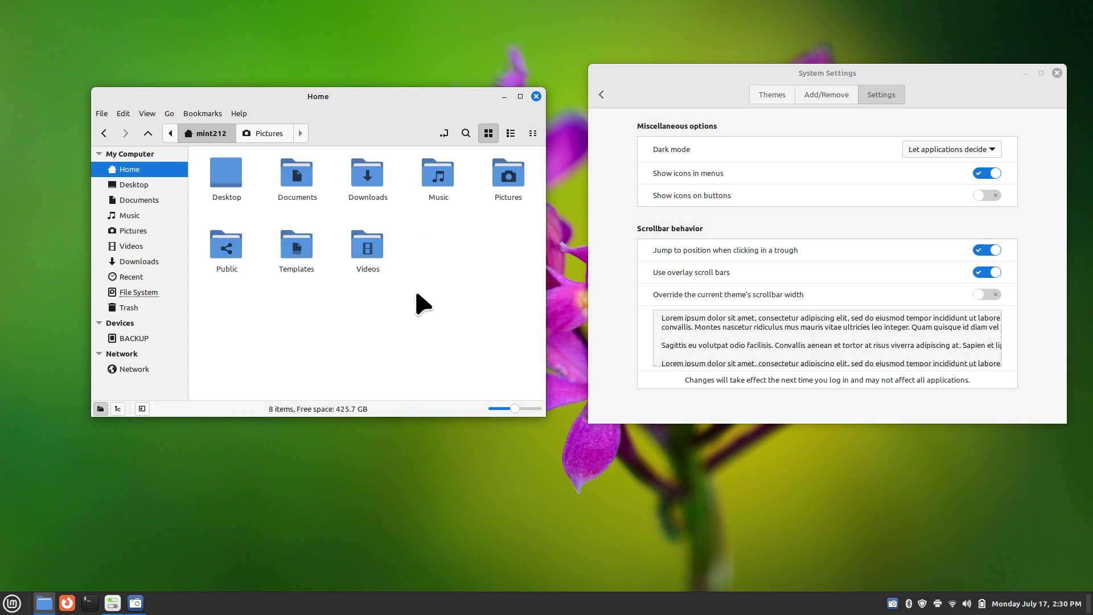
{"action": "double_click", "coordinate": [508, 176]}
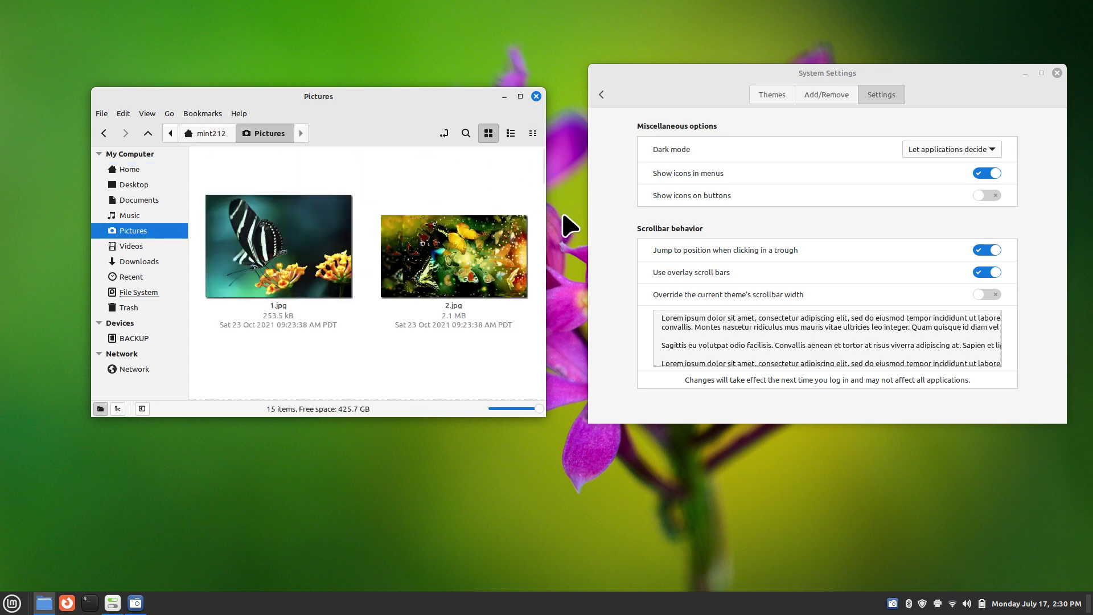
{"action": "left_click_drag", "start_coordinate": [544, 184], "coordinate": [544, 207]}
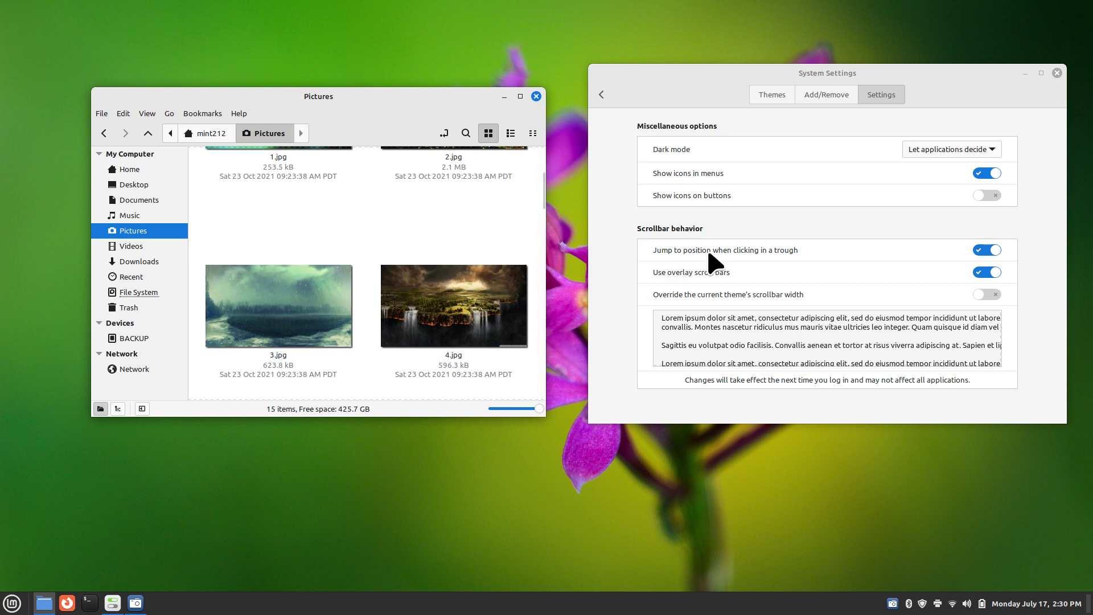
- Override the theme's scrollbar width with 21 px, and reopen Pictures in a new file manager window to try the scrollbar
{"action": "left_click", "coordinate": [991, 295]}
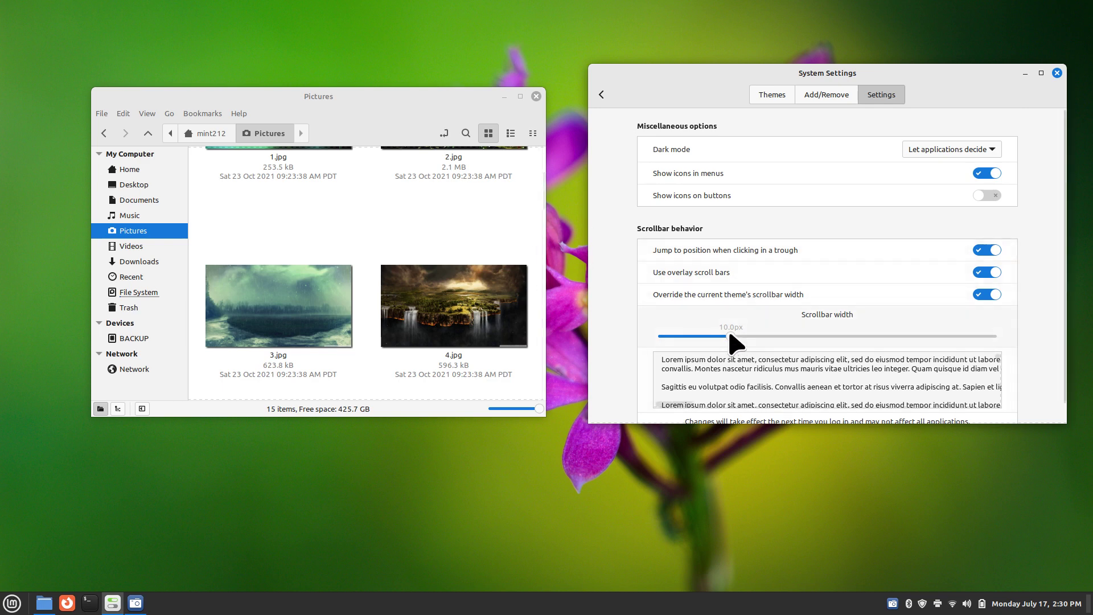
{"action": "left_click_drag", "start_coordinate": [735, 338], "coordinate": [828, 339]}
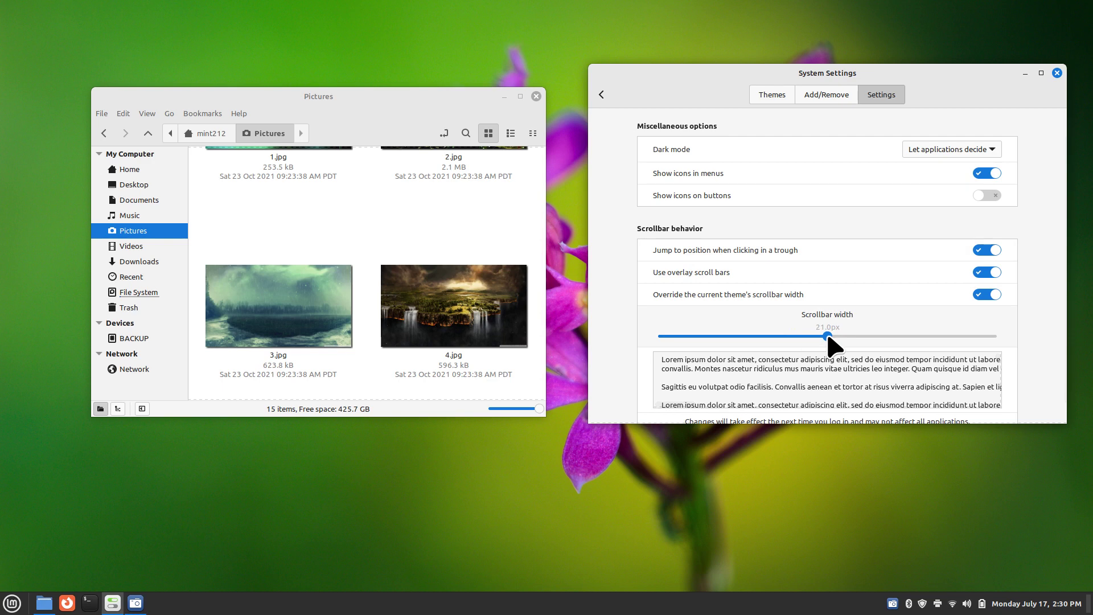
{"action": "left_click", "coordinate": [536, 96]}
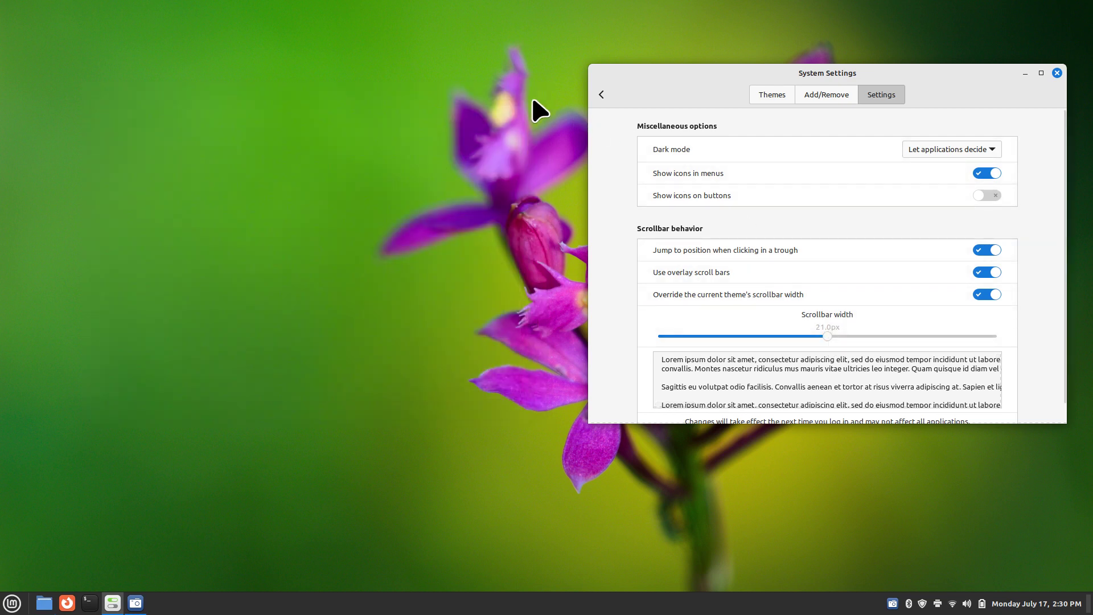
{"action": "left_click", "coordinate": [45, 603]}
{"action": "double_click", "coordinate": [505, 171]}
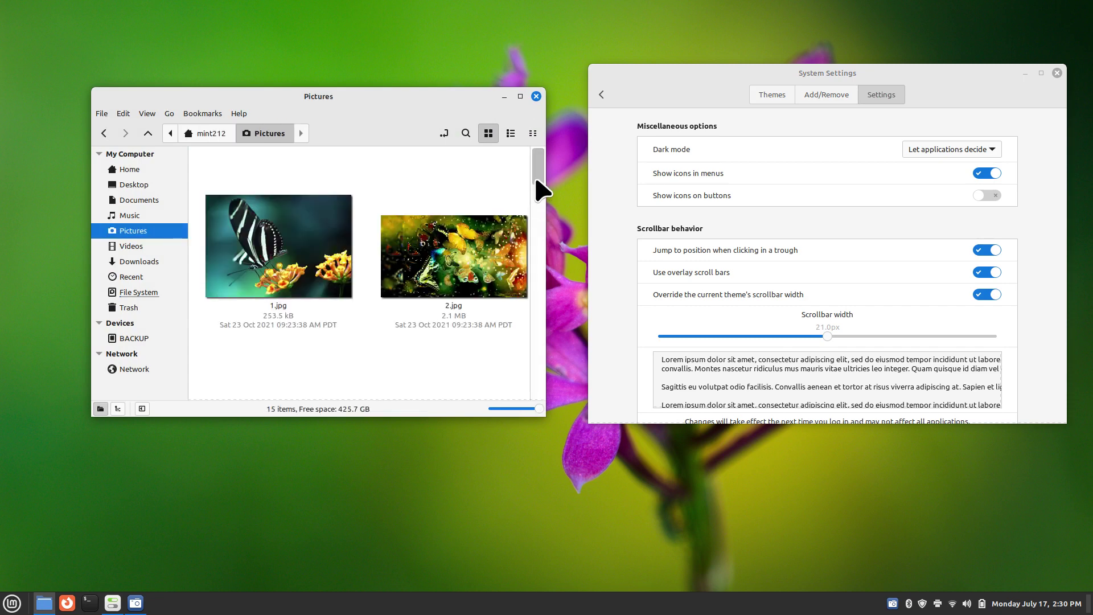
{"action": "left_click_drag", "start_coordinate": [535, 180], "coordinate": [540, 206]}
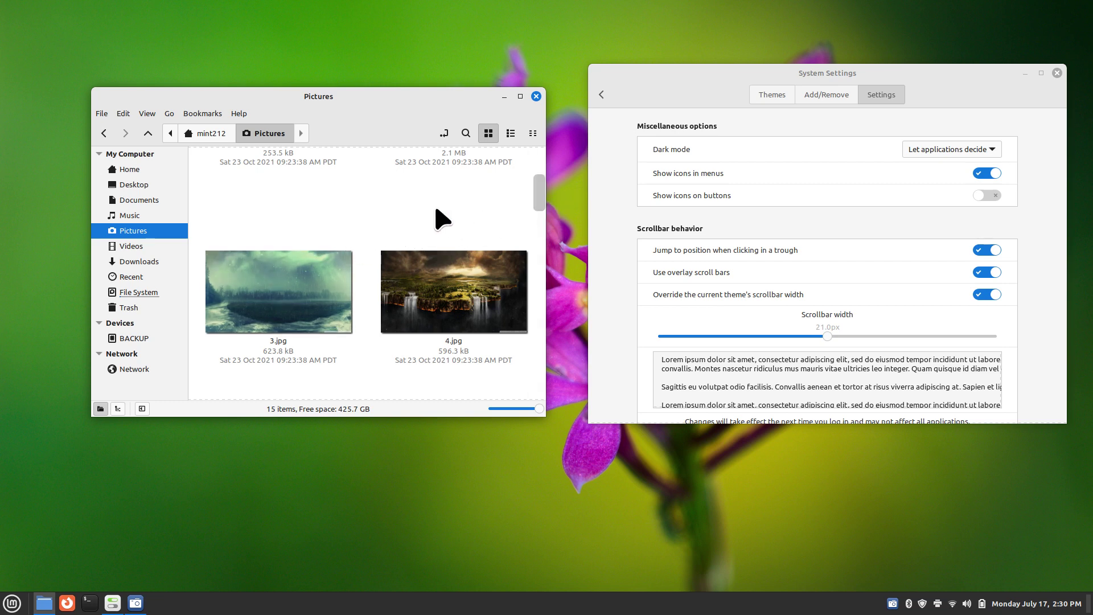
- Shrink the Pictures thumbnails to five per row, try the scrollbar at that size, and enlarge the thumbnails again
{"action": "key", "text": "ctrl+minus"}
{"action": "key", "text": "ctrl+minus"}
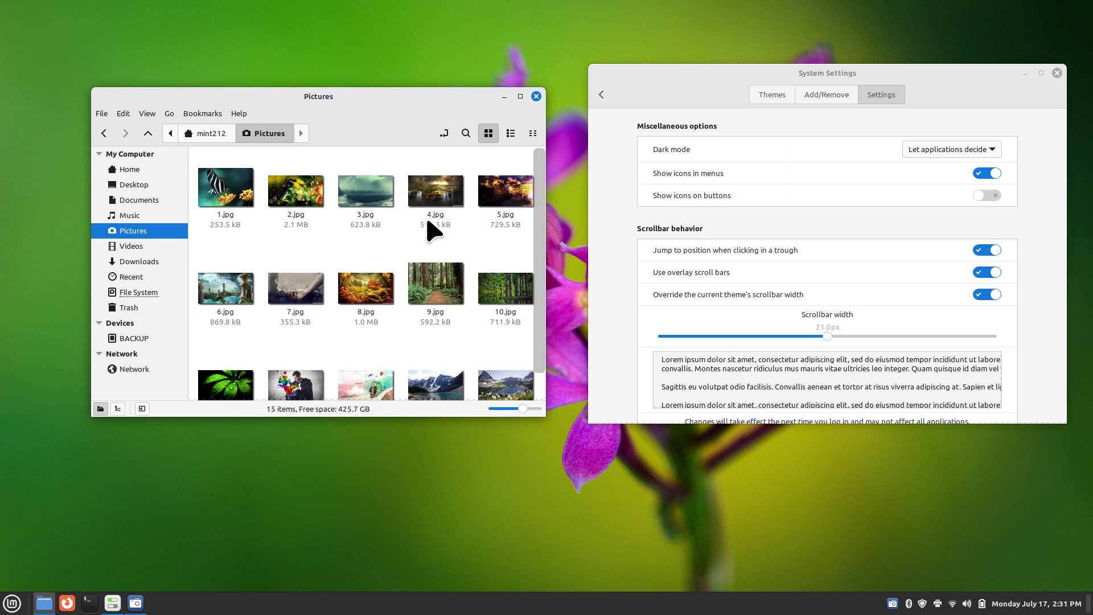
{"action": "key", "text": "ctrl+minus"}
{"action": "key", "text": "ctrl+plus"}
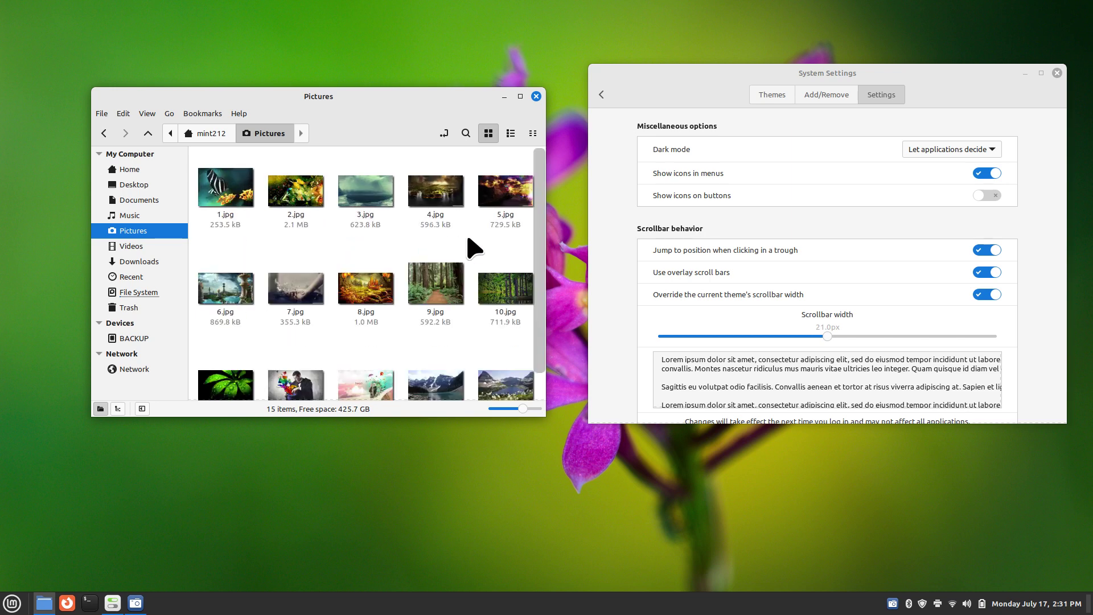
{"action": "left_click_drag", "start_coordinate": [541, 251], "coordinate": [540, 282]}
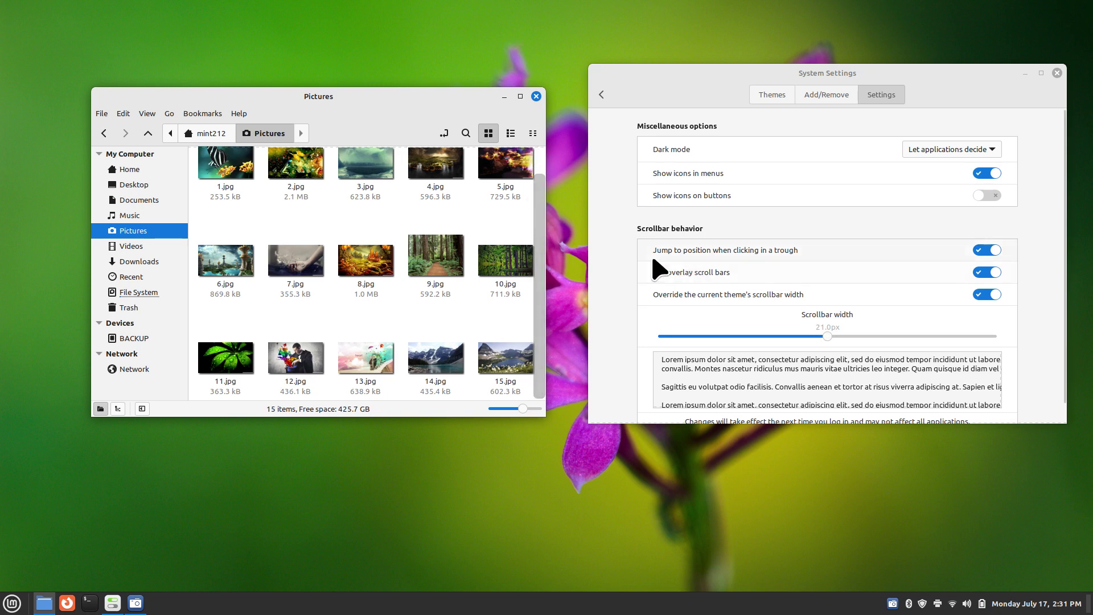
{"action": "scroll", "coordinate": [465, 228], "scroll_direction": "down", "scroll_amount": 1}
{"action": "scroll", "coordinate": [465, 228], "scroll_direction": "up", "scroll_amount": 3}
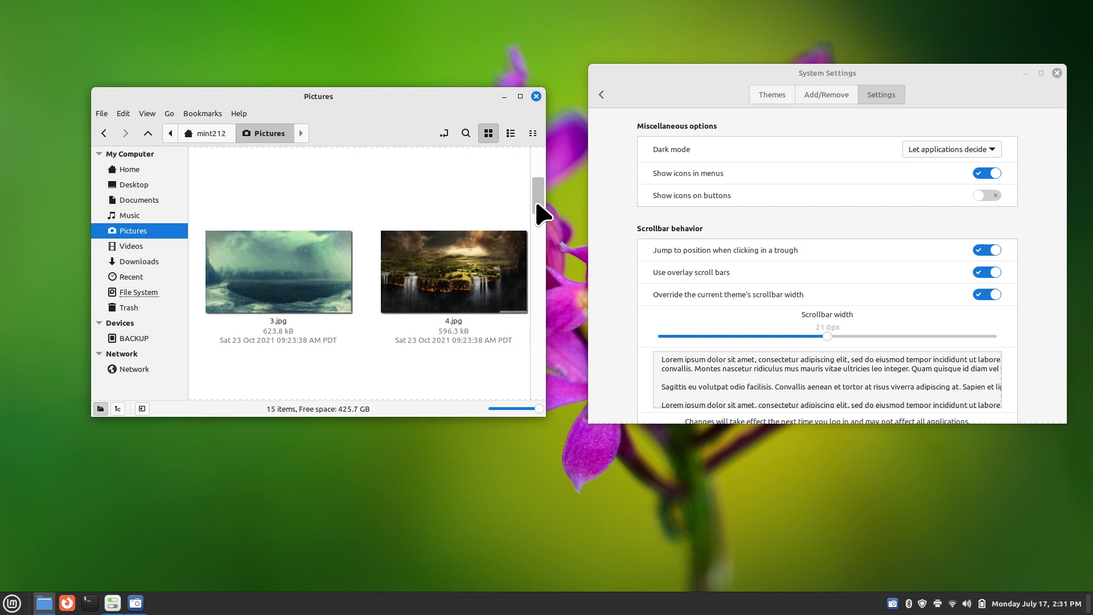
- Set the scrollbar width to 40 px, and reopen Pictures in a new file manager window to try the scrollbar
{"action": "left_click_drag", "start_coordinate": [832, 338], "coordinate": [998, 340]}
{"action": "left_click", "coordinate": [535, 97]}
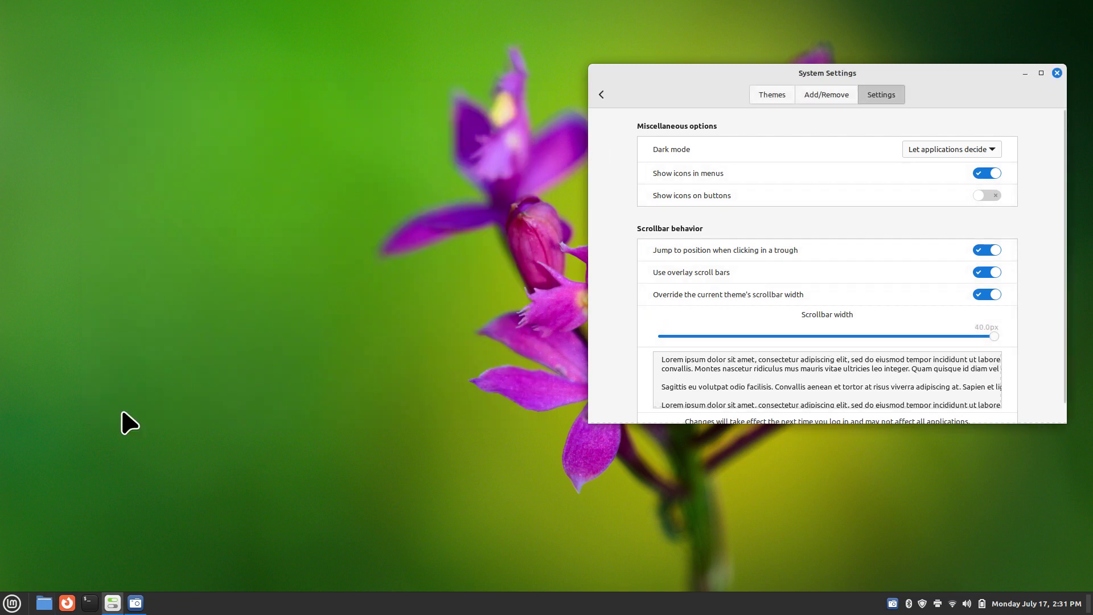
{"action": "left_click", "coordinate": [44, 603]}
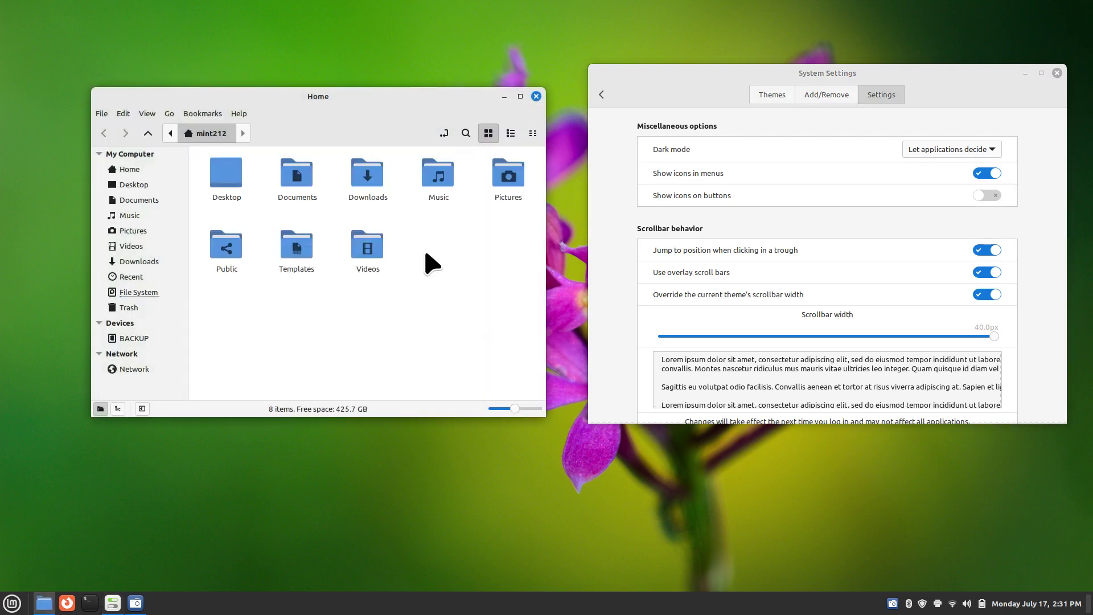
{"action": "double_click", "coordinate": [509, 188]}
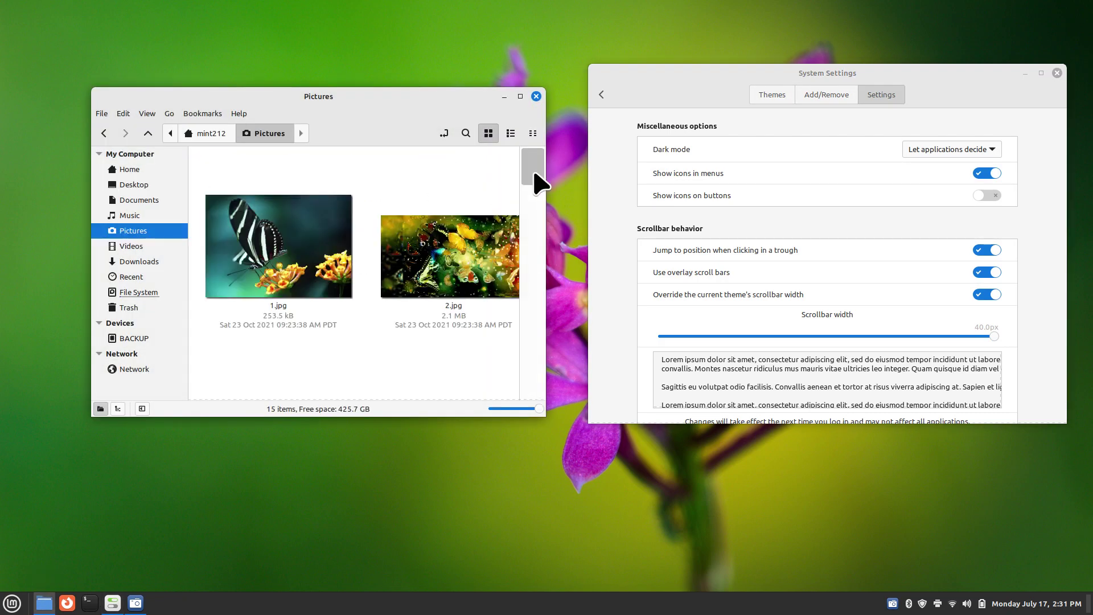
{"action": "left_click_drag", "start_coordinate": [534, 171], "coordinate": [536, 199]}
{"action": "scroll", "coordinate": [542, 217], "scroll_direction": "down", "scroll_amount": 3}
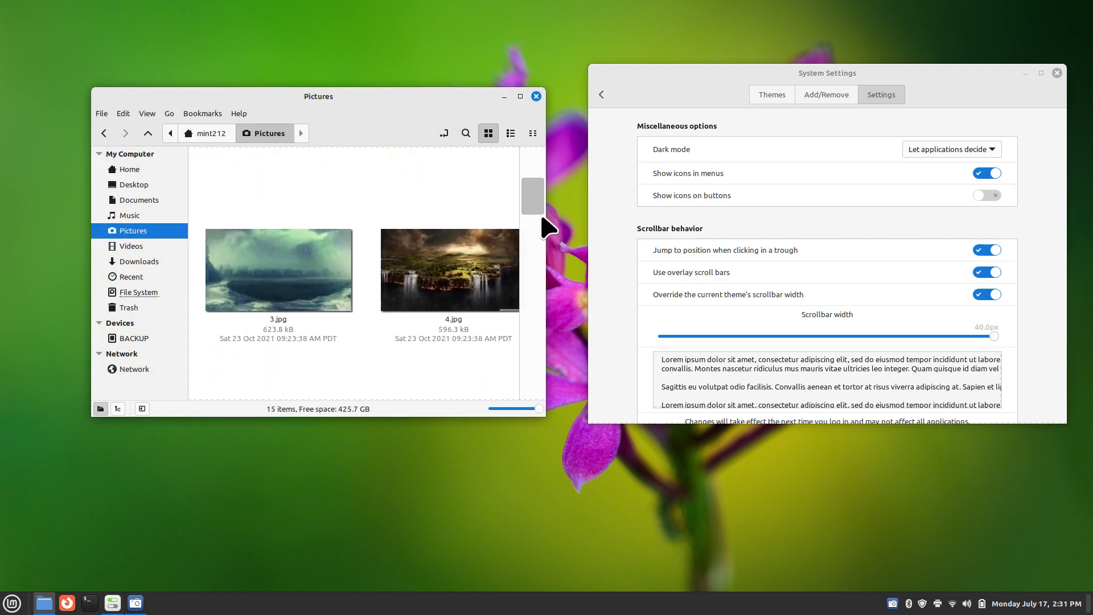
{"action": "scroll", "coordinate": [547, 225], "scroll_direction": "up", "scroll_amount": 2}
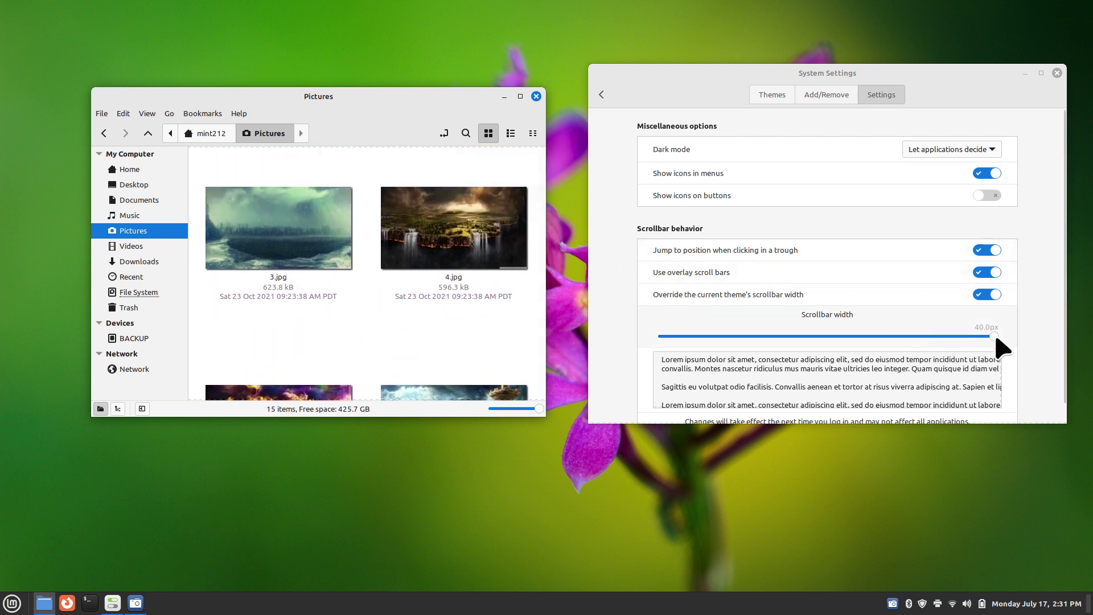
- Set the scrollbar width to 20 px, and scroll through Pictures in a freshly opened file manager window
{"action": "left_click_drag", "start_coordinate": [995, 337], "coordinate": [823, 340]}
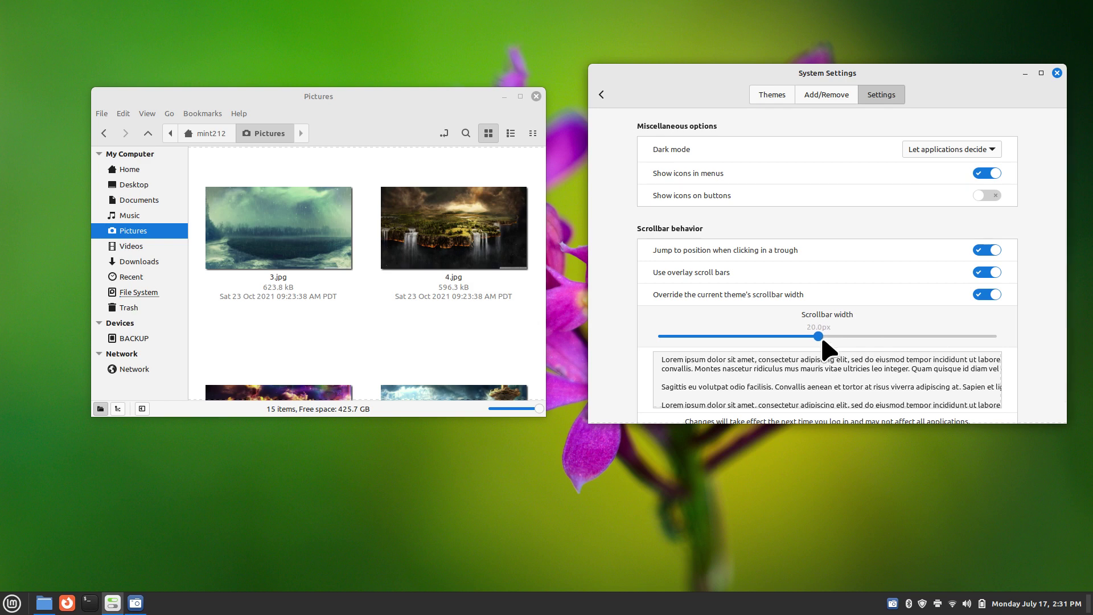
{"action": "left_click", "coordinate": [535, 96]}
{"action": "left_click", "coordinate": [11, 603]}
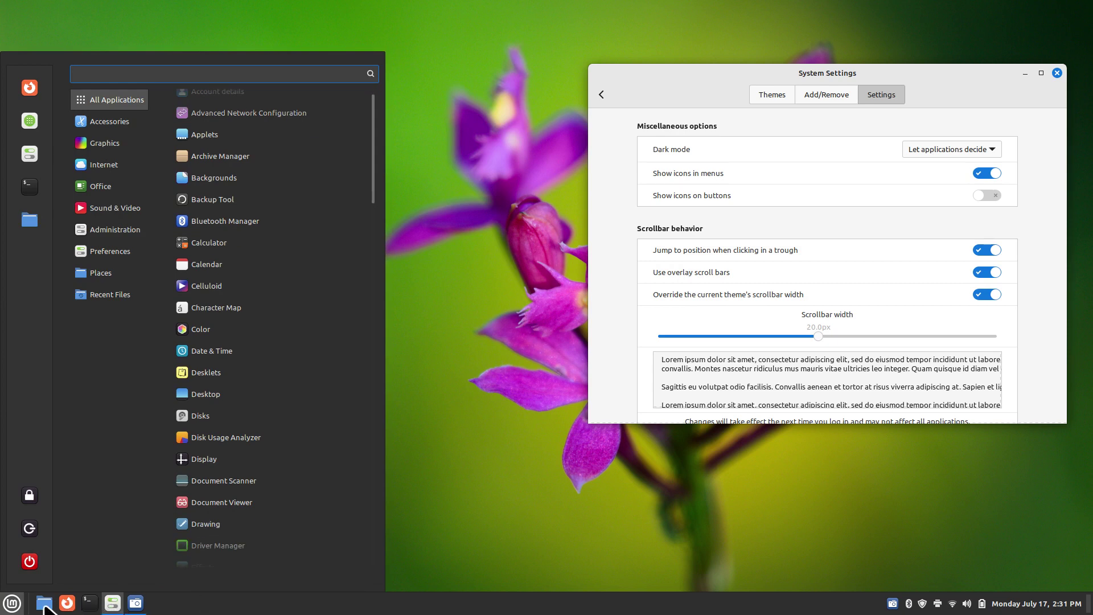
{"action": "left_click", "coordinate": [45, 605]}
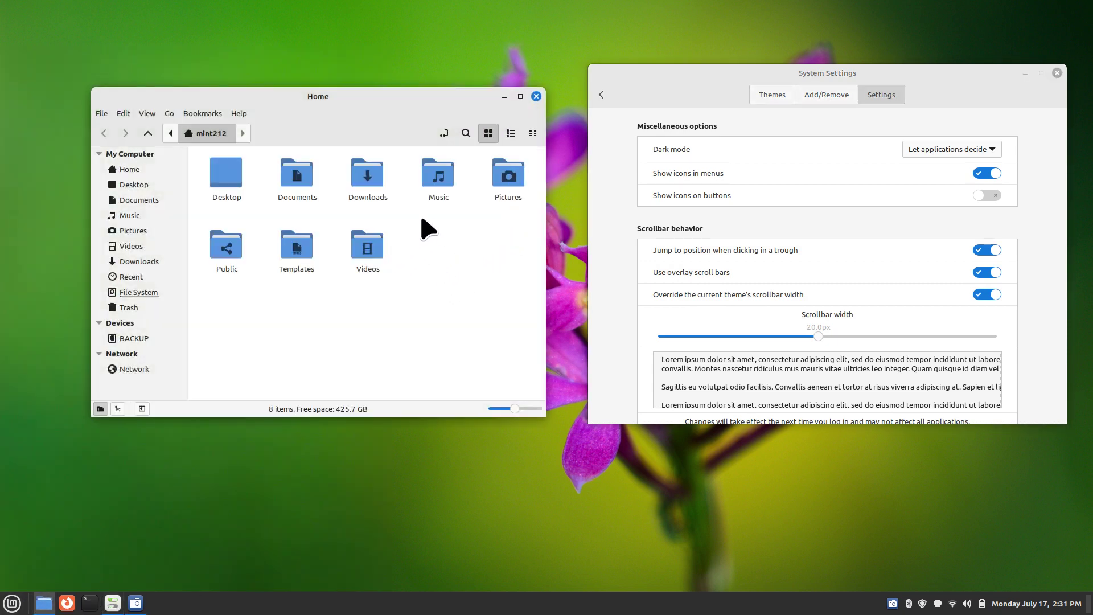
{"action": "double_click", "coordinate": [506, 177]}
{"action": "scroll", "coordinate": [544, 212], "scroll_direction": "down", "scroll_amount": 5}
{"action": "left_click_drag", "start_coordinate": [539, 202], "coordinate": [540, 170]}
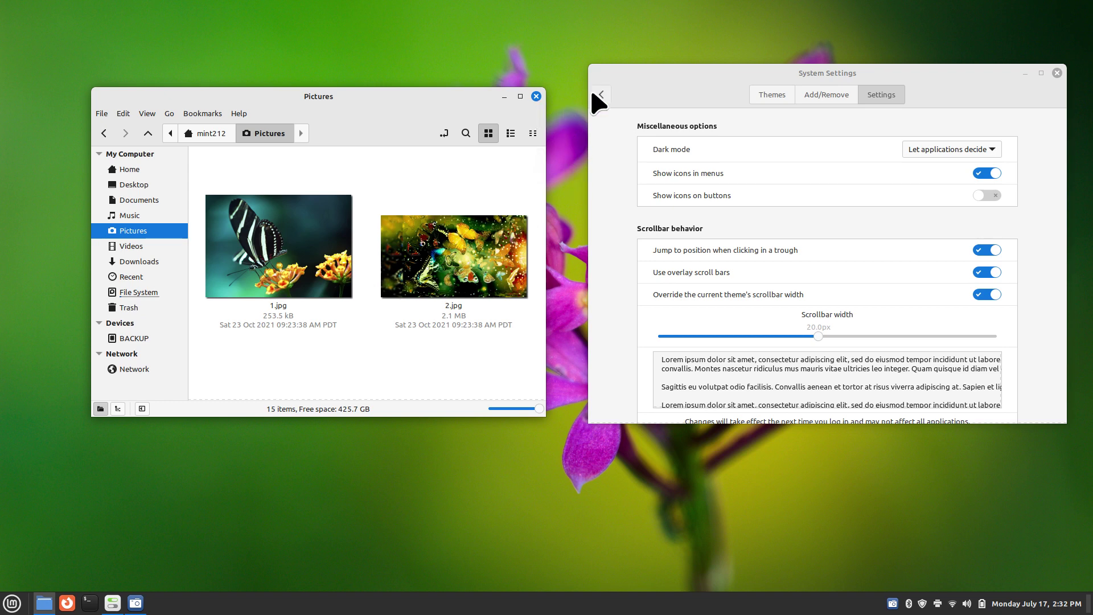
- Return to the System Settings overview, and resize the Pictures thumbnails to the smallest size and back to the largest
{"action": "left_click", "coordinate": [605, 95]}
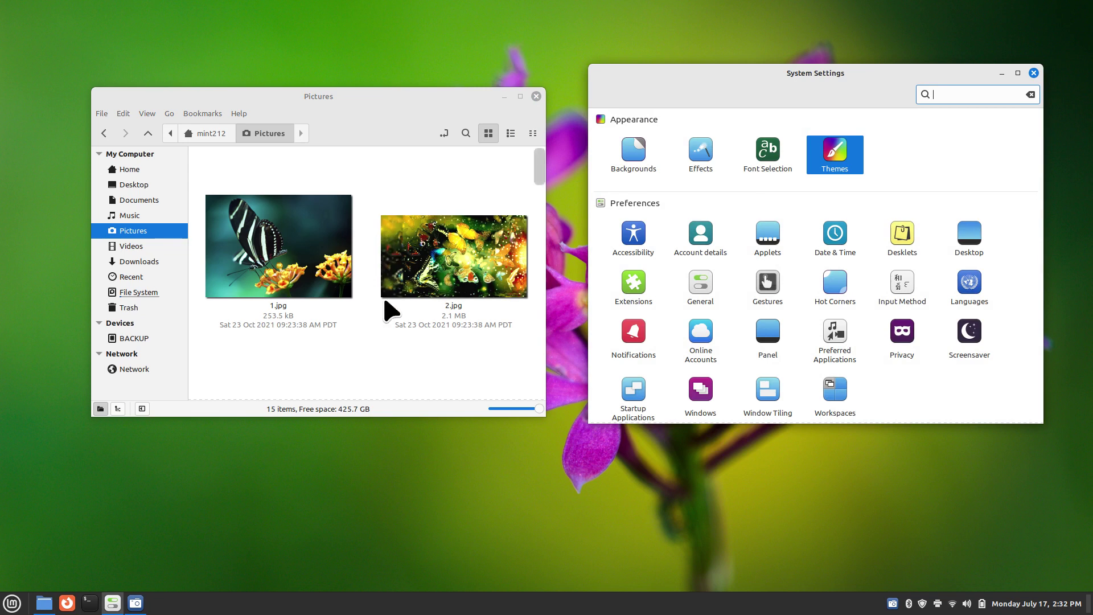
{"action": "left_click", "coordinate": [538, 414]}
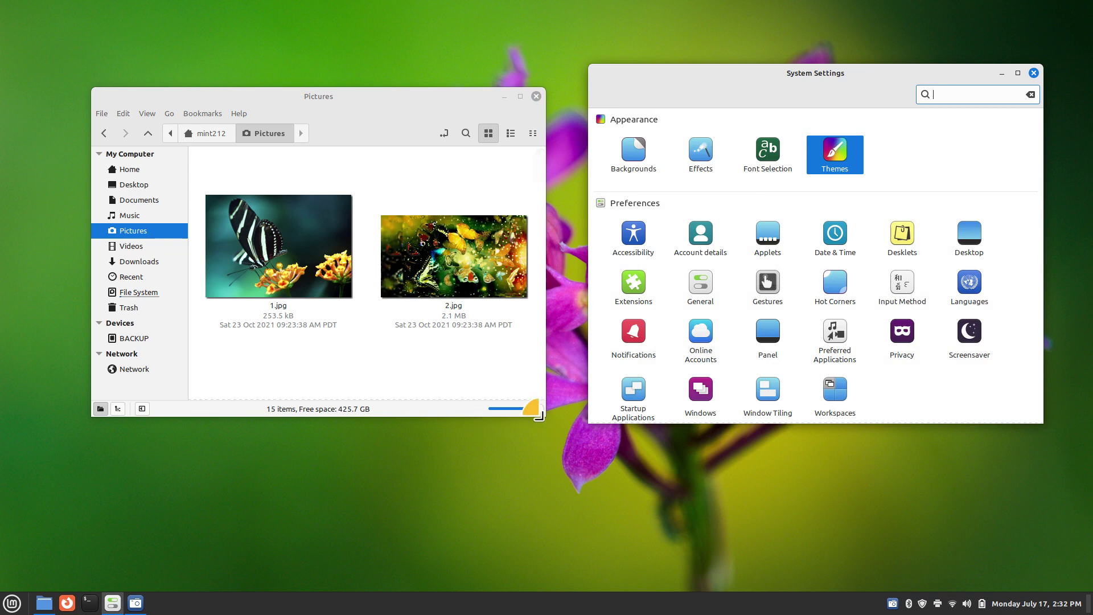
{"action": "left_click_drag", "start_coordinate": [538, 408], "coordinate": [490, 408]}
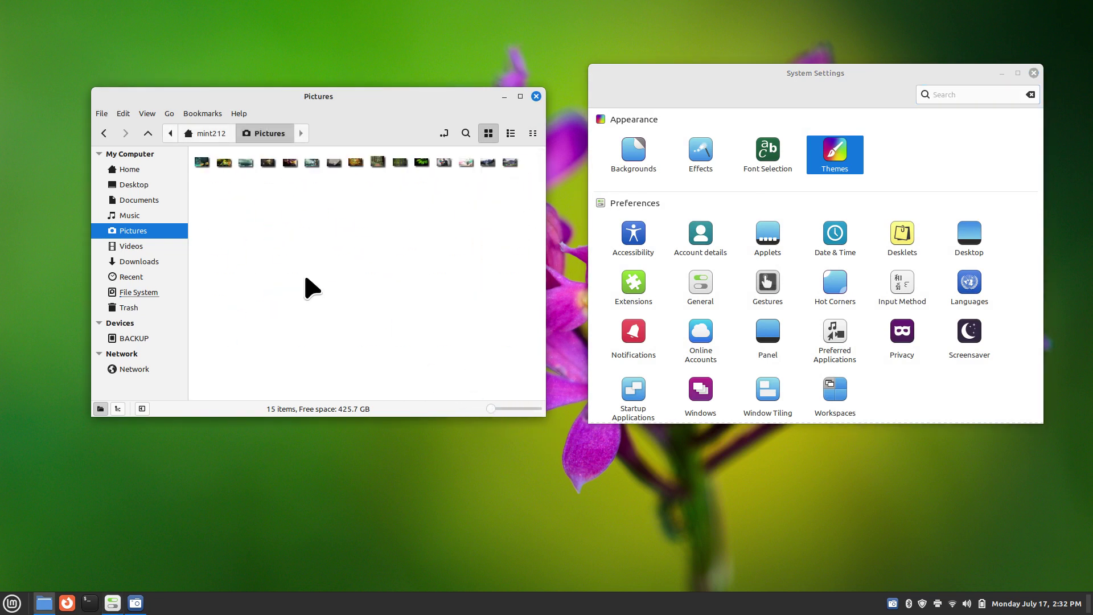
{"action": "scroll", "coordinate": [295, 291], "scroll_direction": "up", "scroll_amount": 6}
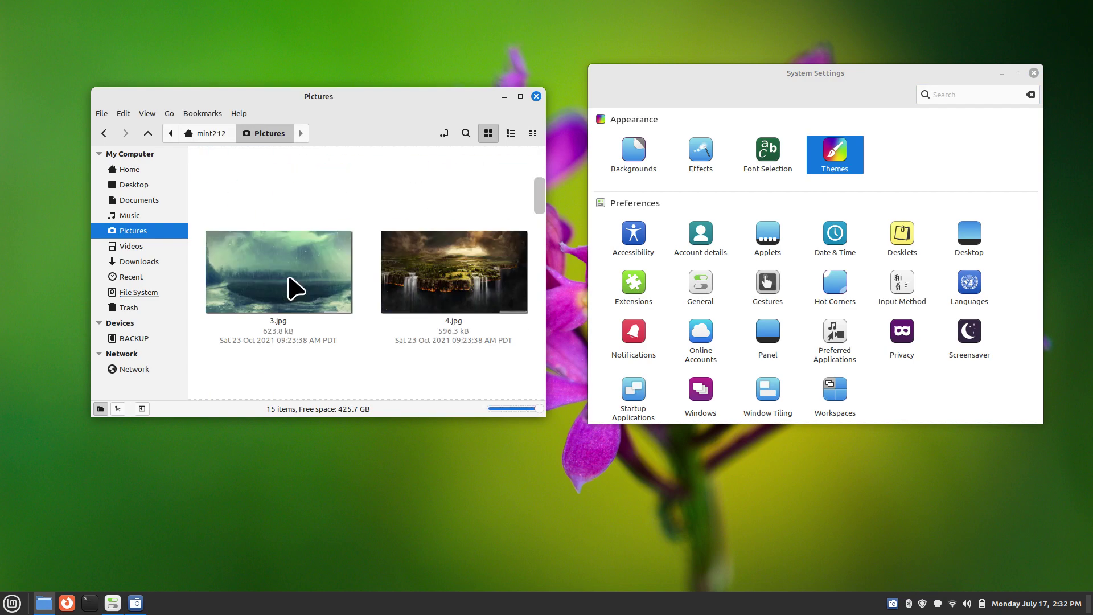
- Maximize the Pictures window and vary the thumbnail size between smallest and largest, ending with twelve images per row
{"action": "double_click", "coordinate": [376, 98]}
{"action": "scroll", "coordinate": [414, 399], "scroll_direction": "down", "scroll_amount": 6}
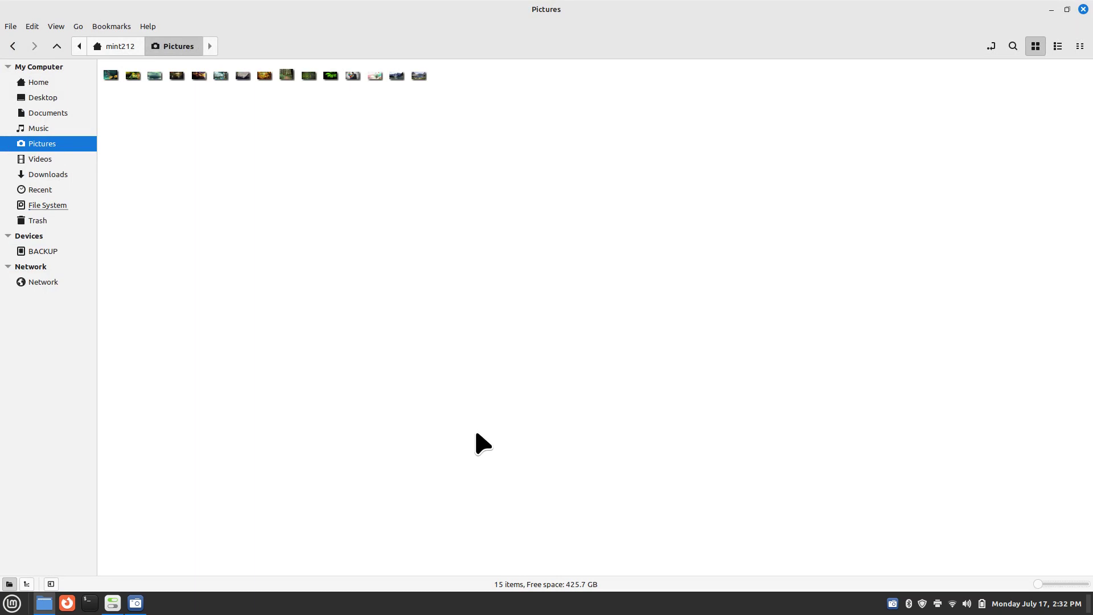
{"action": "scroll", "coordinate": [483, 446], "scroll_direction": "up", "scroll_amount": 5}
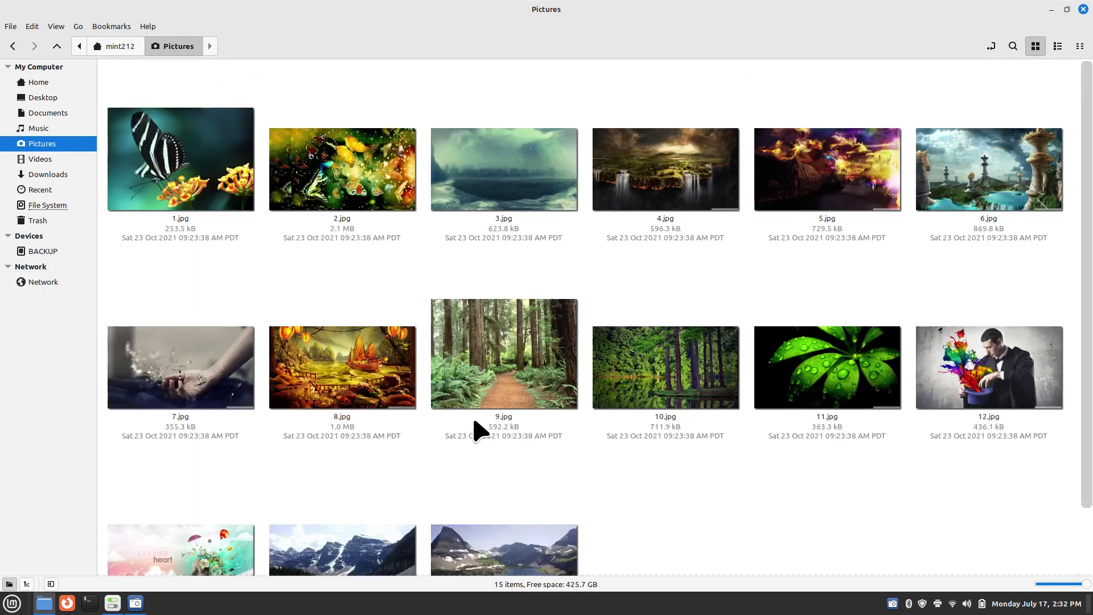
{"action": "scroll", "coordinate": [477, 440], "scroll_direction": "down", "scroll_amount": 5}
{"action": "scroll", "coordinate": [481, 434], "scroll_direction": "up", "scroll_amount": 1}
{"action": "scroll", "coordinate": [481, 434], "scroll_direction": "up", "scroll_amount": 4}
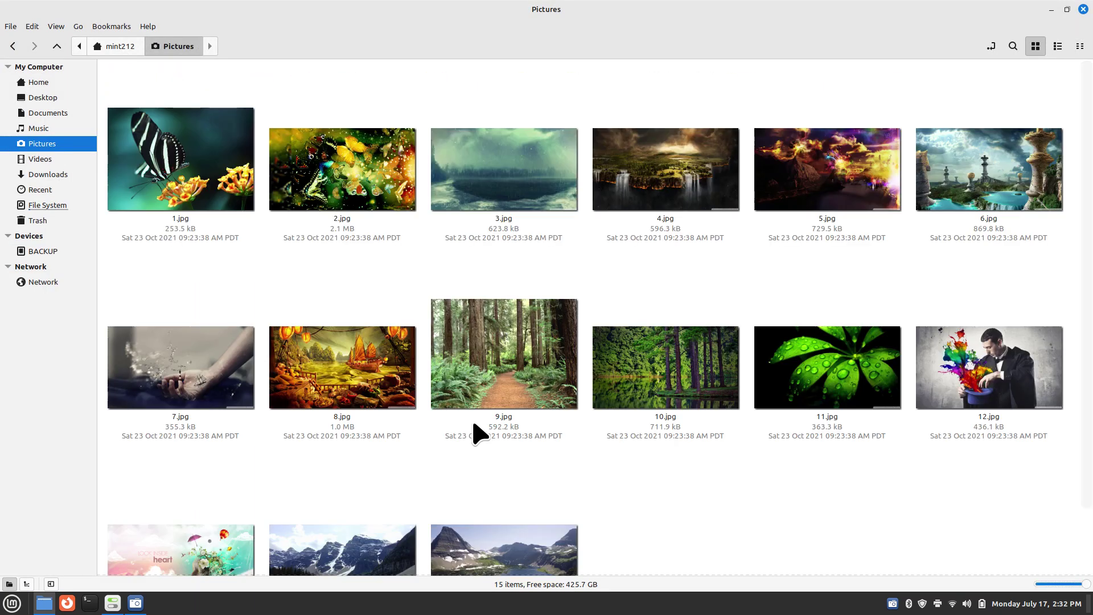
{"action": "scroll", "coordinate": [480, 434], "scroll_direction": "down", "scroll_amount": 3}
{"action": "scroll", "coordinate": [481, 434], "scroll_direction": "up", "scroll_amount": 1}
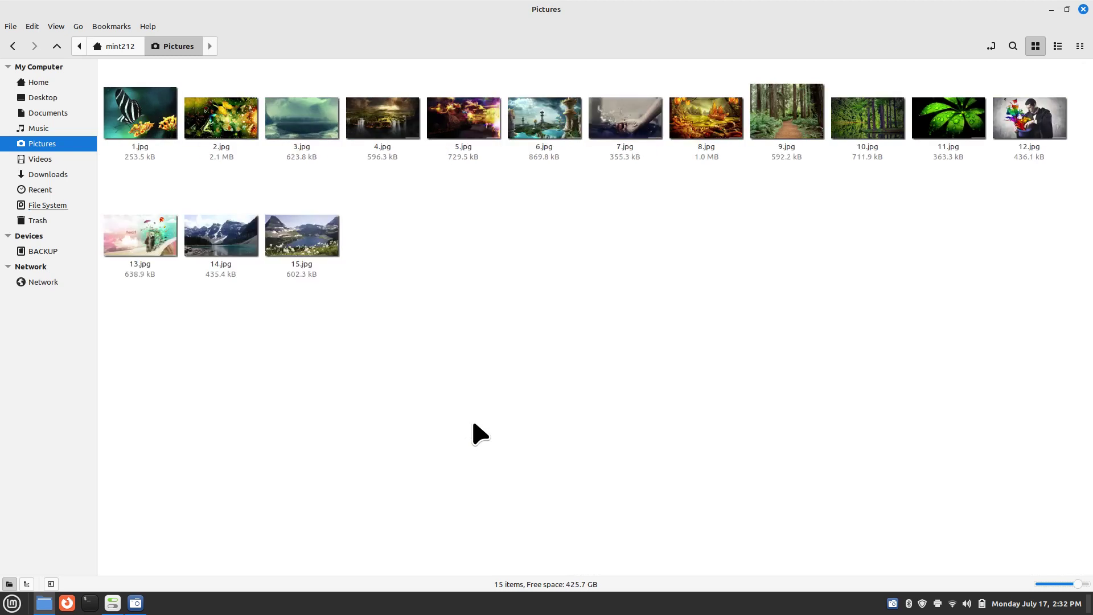
- Vary the Pictures thumbnail size repeatedly between smallest and largest, ending at the largest size with six images per row
{"action": "scroll", "coordinate": [481, 434], "scroll_direction": "down", "scroll_amount": 1}
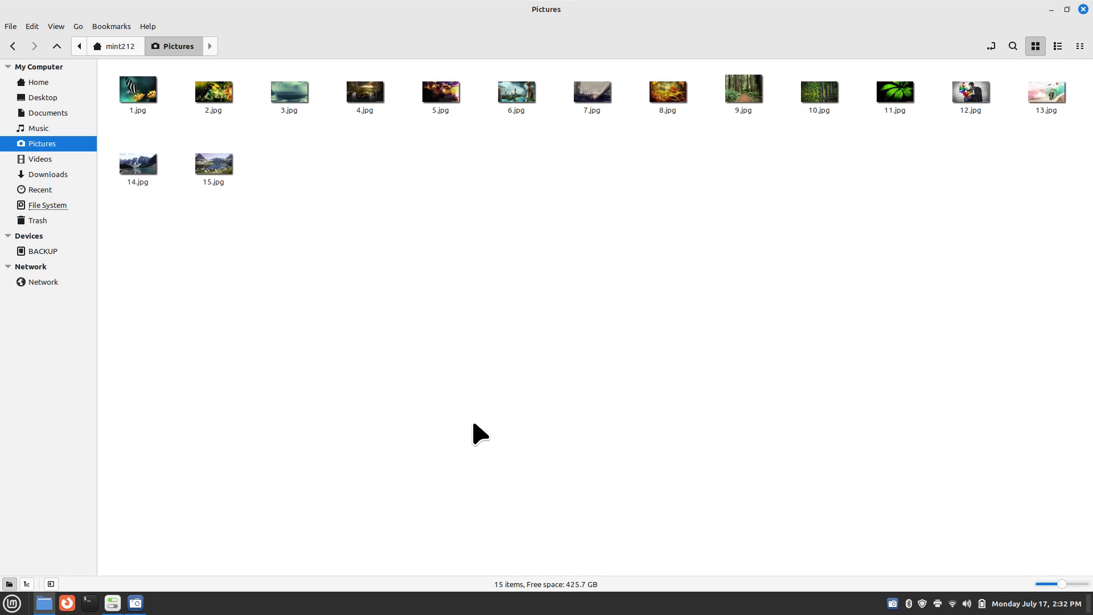
{"action": "scroll", "coordinate": [481, 434], "scroll_direction": "up", "scroll_amount": 3}
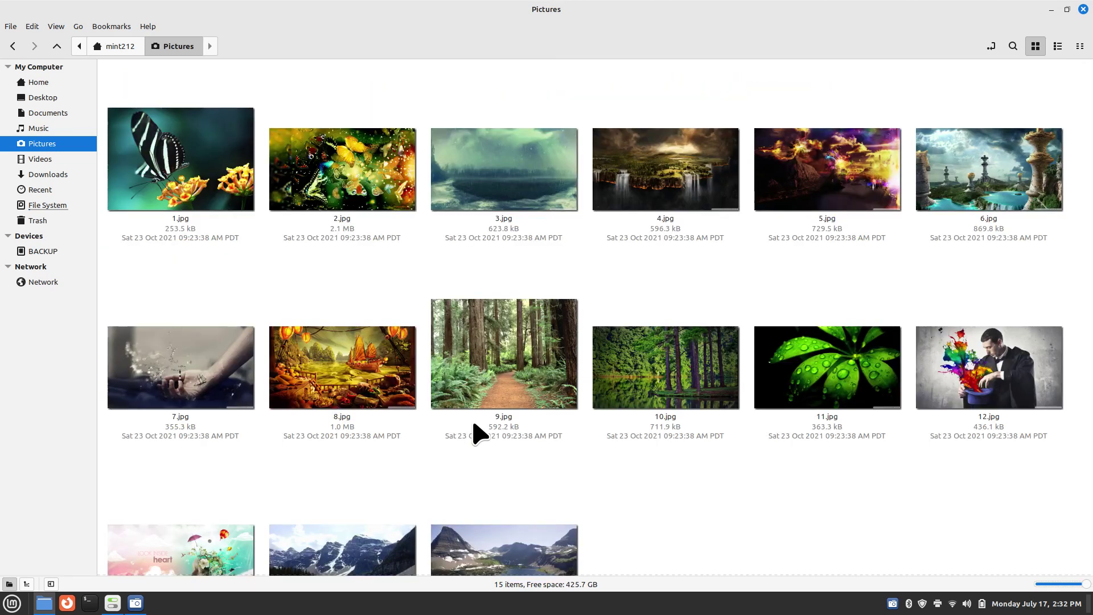
{"action": "scroll", "coordinate": [481, 434], "scroll_direction": "down", "scroll_amount": 4}
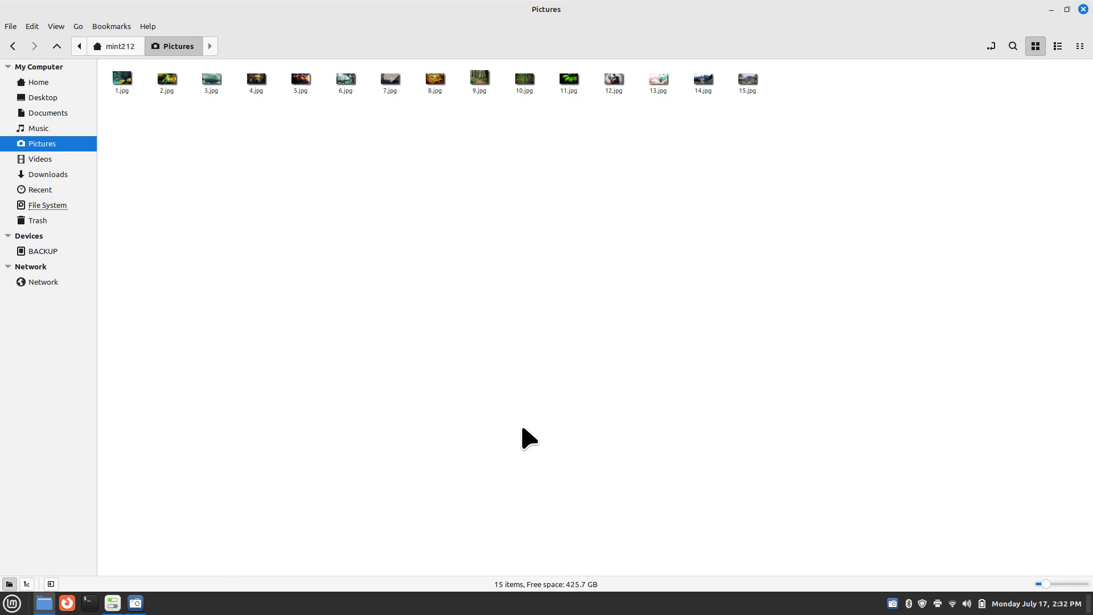
{"action": "scroll", "coordinate": [561, 427], "scroll_direction": "up", "scroll_amount": 3}
{"action": "scroll", "coordinate": [564, 426], "scroll_direction": "down", "scroll_amount": 4}
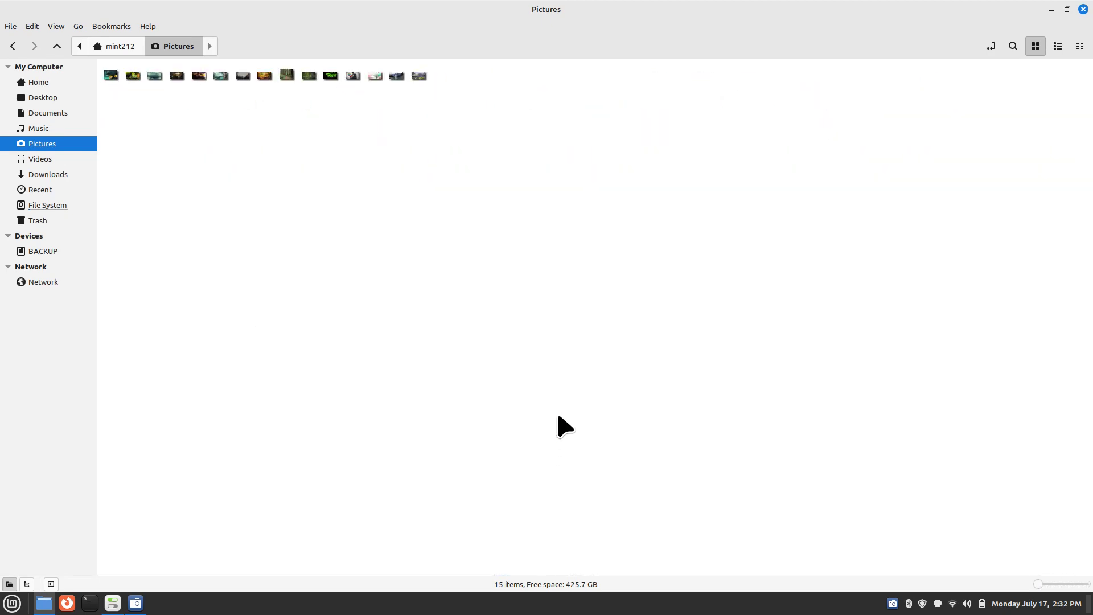
{"action": "scroll", "coordinate": [564, 426], "scroll_direction": "up", "scroll_amount": 4}
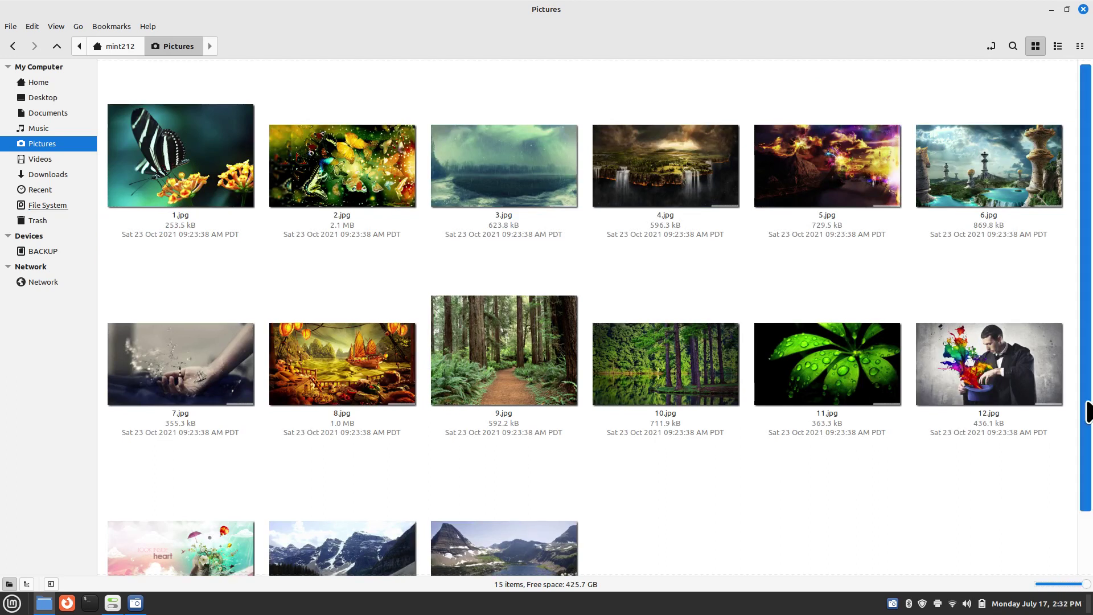
{"action": "scroll", "coordinate": [1085, 418], "scroll_direction": "down", "scroll_amount": 1}
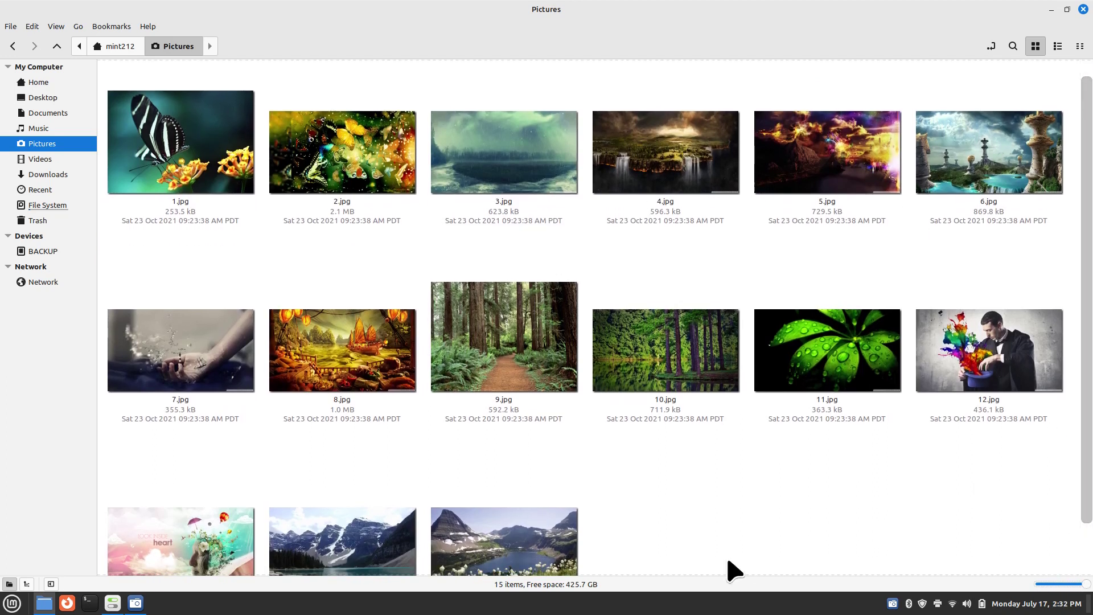
- Select 1.jpg, check the file manager's version in its About information, and close it
{"action": "left_click", "coordinate": [221, 131]}
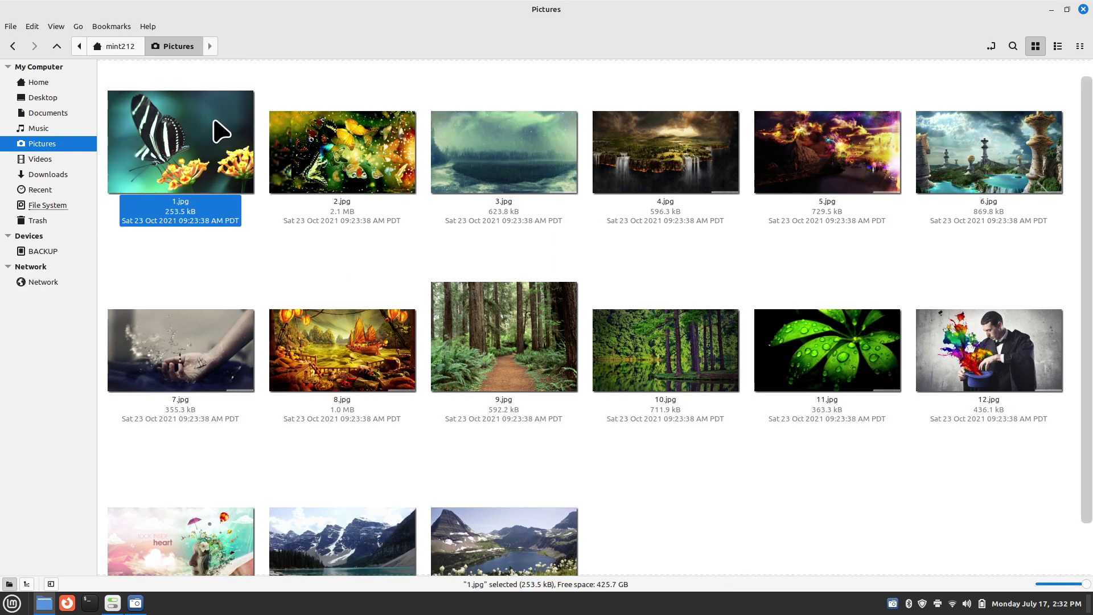
{"action": "left_click", "coordinate": [149, 27]}
{"action": "left_click", "coordinate": [152, 76]}
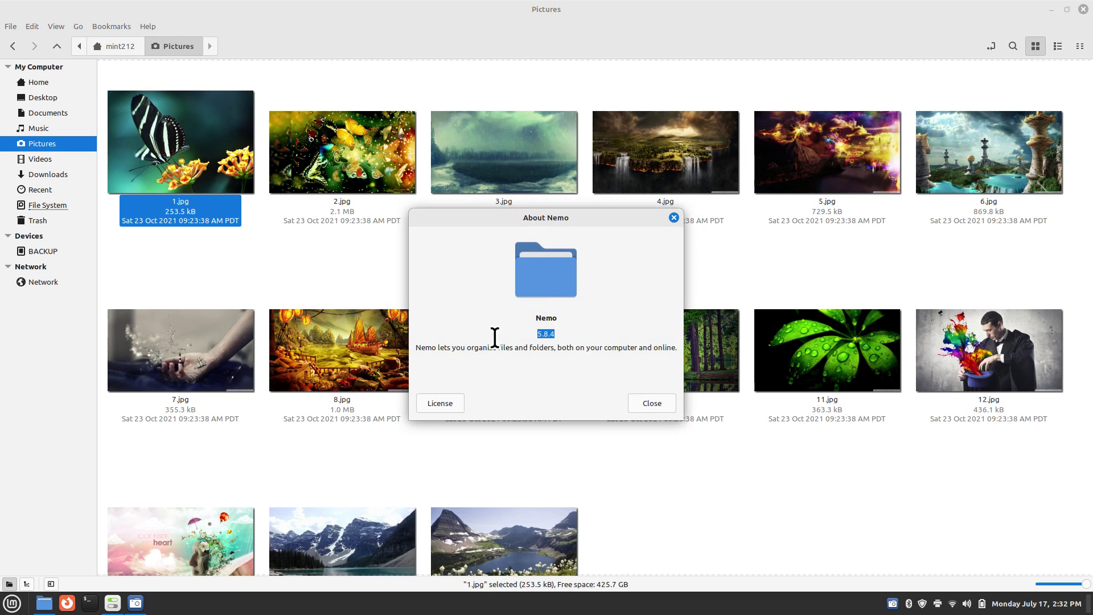
{"action": "left_click", "coordinate": [649, 406]}
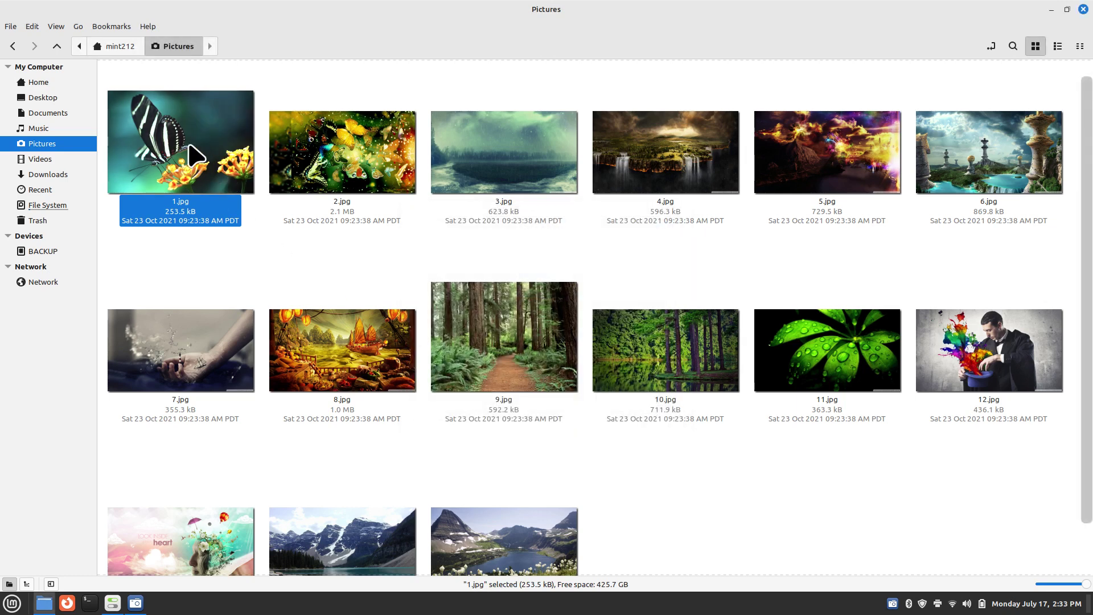
- Look through the Views and Behavior sections of the File Management Preferences, and close them without changes
{"action": "left_click", "coordinate": [32, 26]}
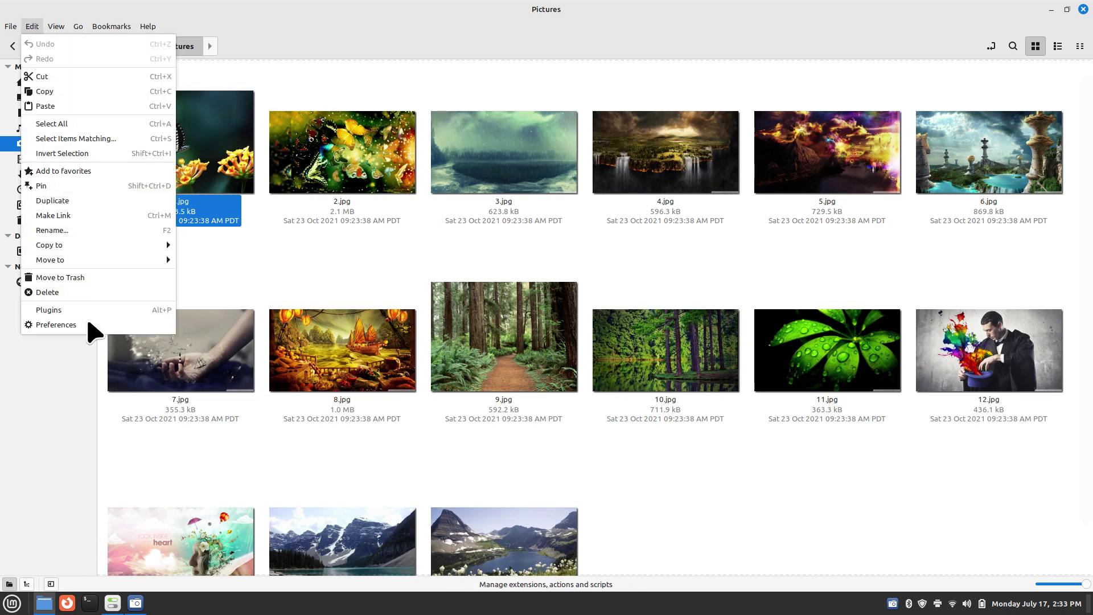
{"action": "left_click", "coordinate": [51, 341]}
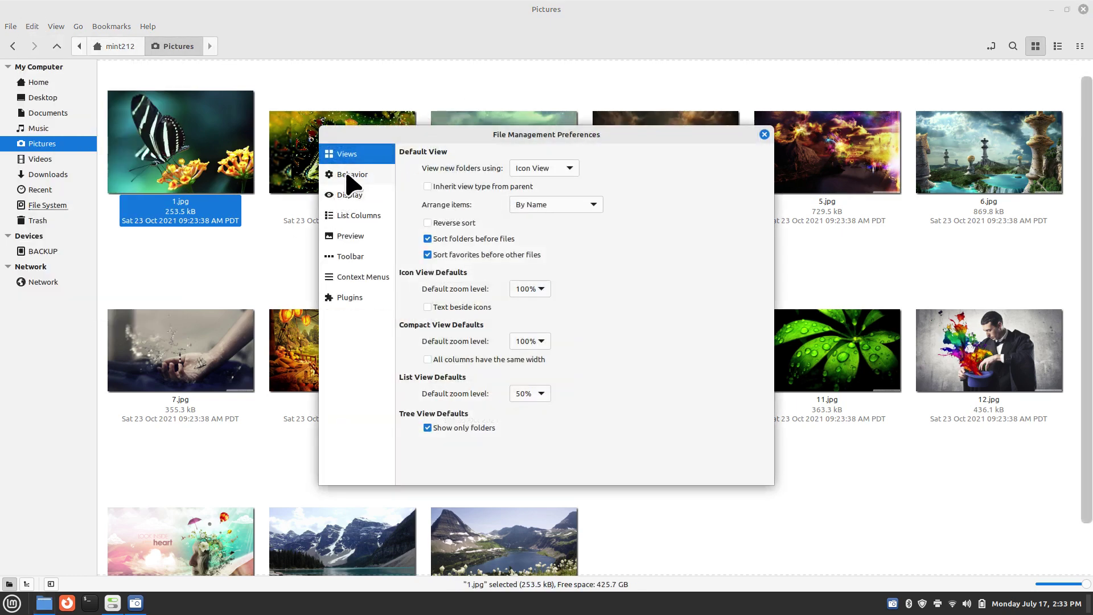
{"action": "left_click", "coordinate": [349, 174]}
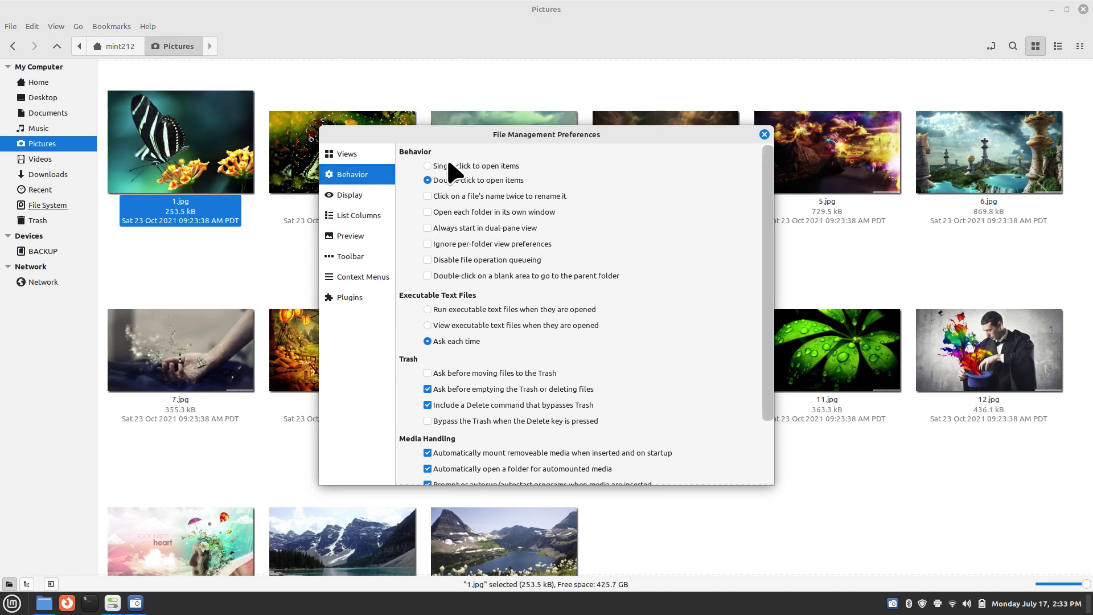
{"action": "left_click", "coordinate": [764, 134]}
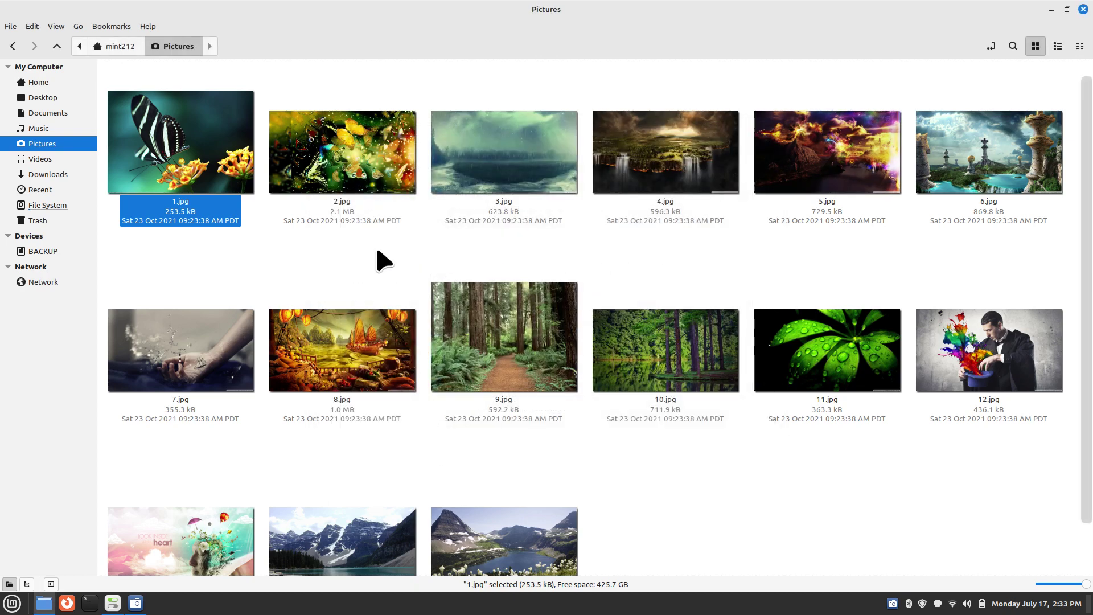
- Show and dismiss a quick preview of 1.jpg, and do the same for 7.jpg
{"action": "key", "text": "space"}
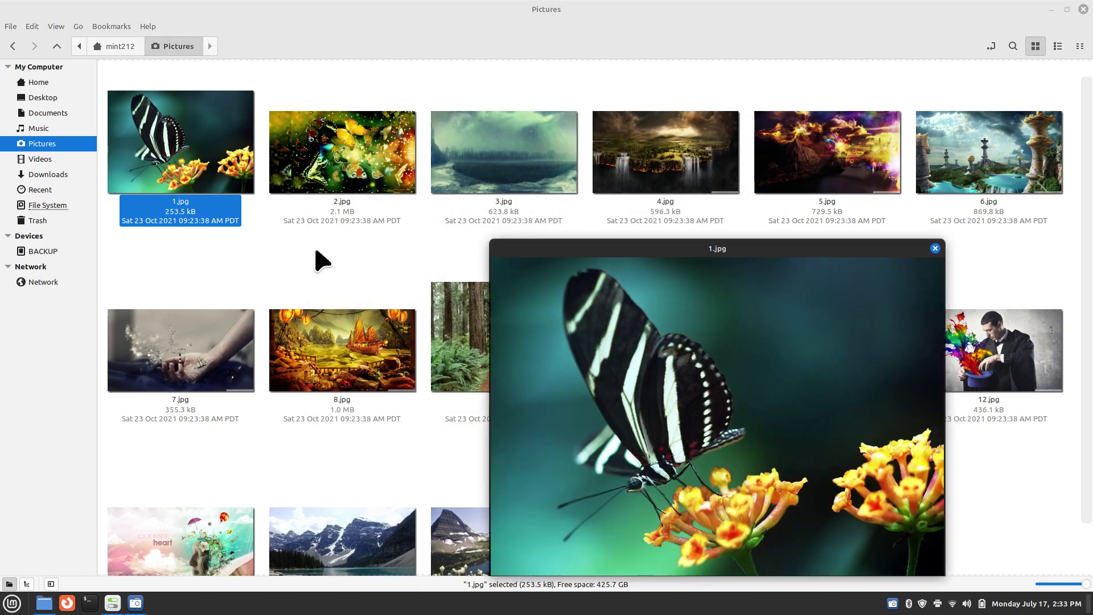
{"action": "key", "text": "space"}
{"action": "left_click", "coordinate": [227, 361]}
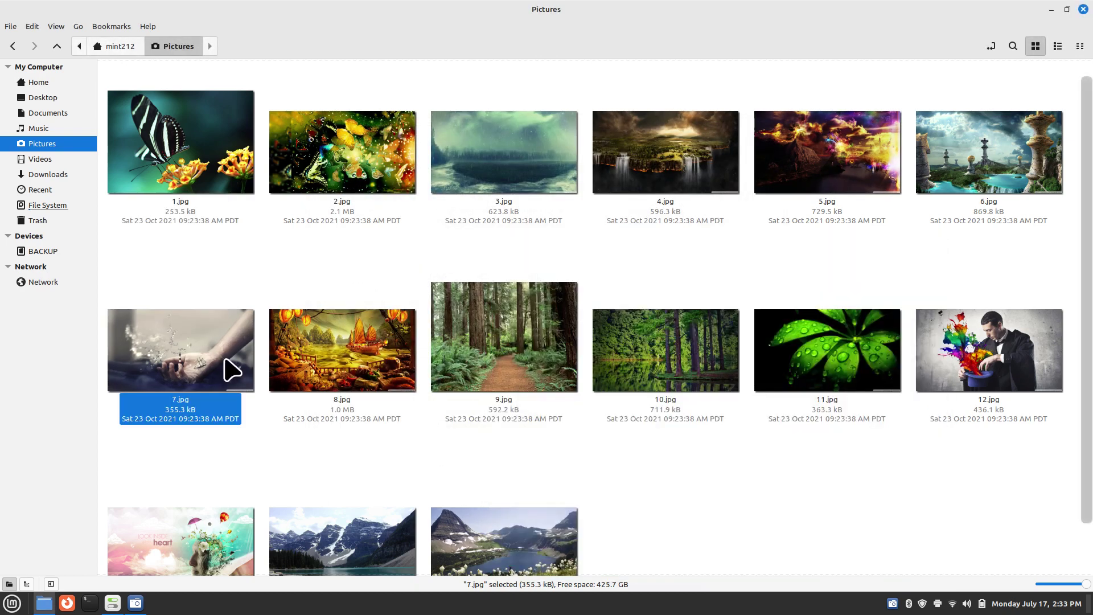
{"action": "key", "text": "space"}
{"action": "key", "text": "space"}
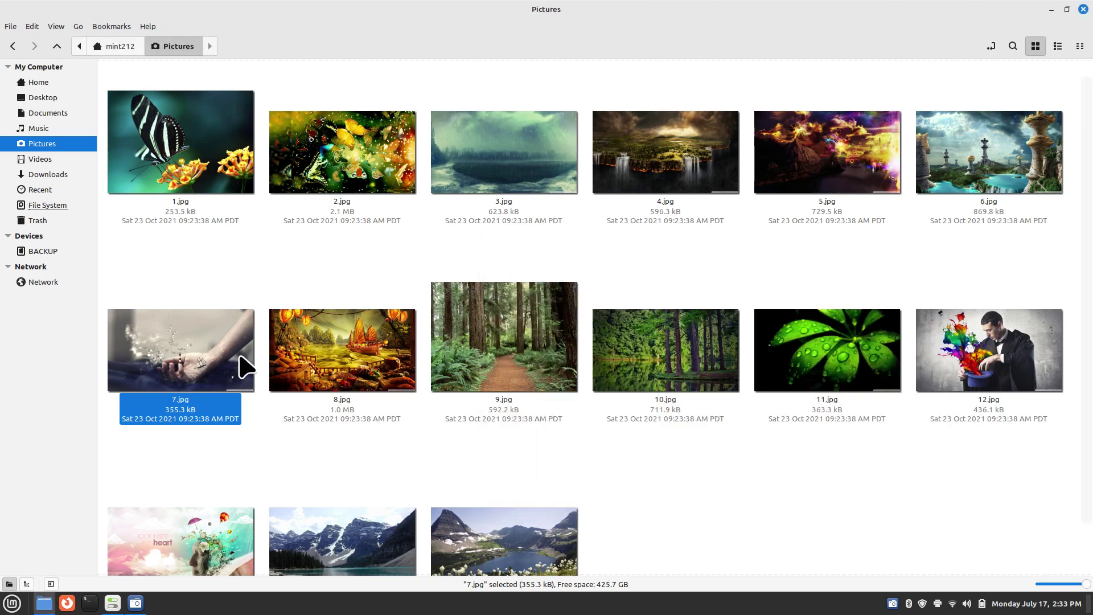
- Preview 12.jpg, enlarge the preview to full screen, and close it
{"action": "left_click", "coordinate": [1008, 365]}
{"action": "key", "text": "space"}
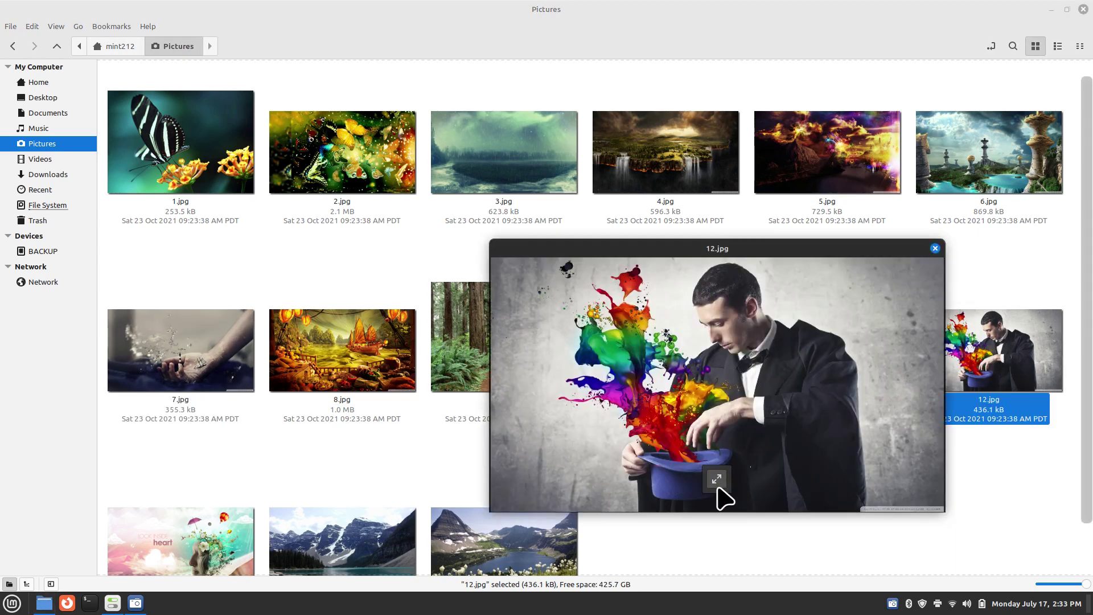
{"action": "left_click", "coordinate": [717, 483]}
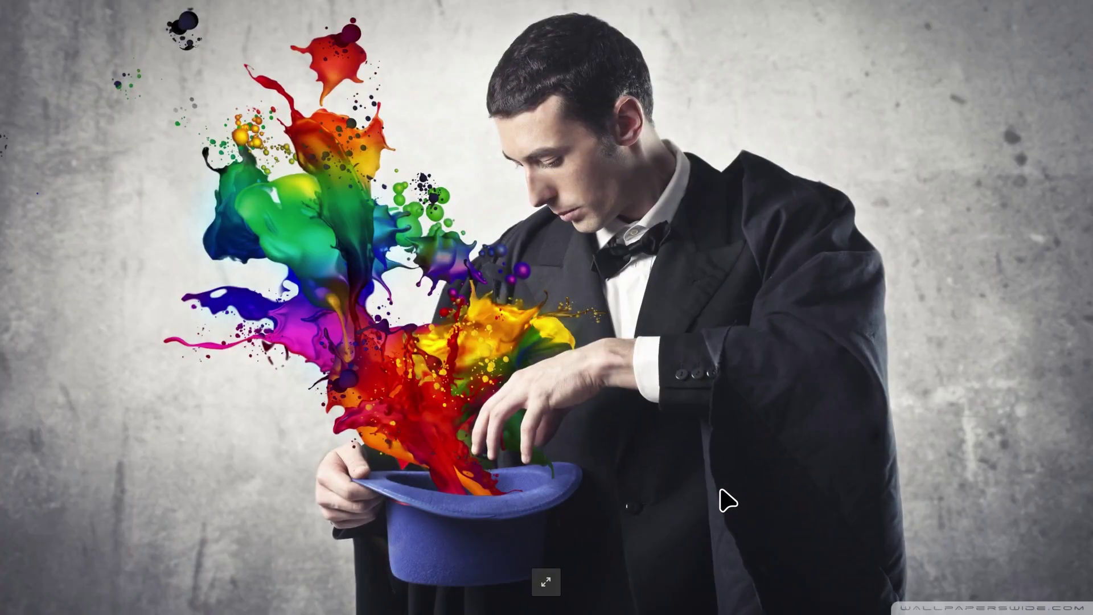
{"action": "key", "text": "space"}
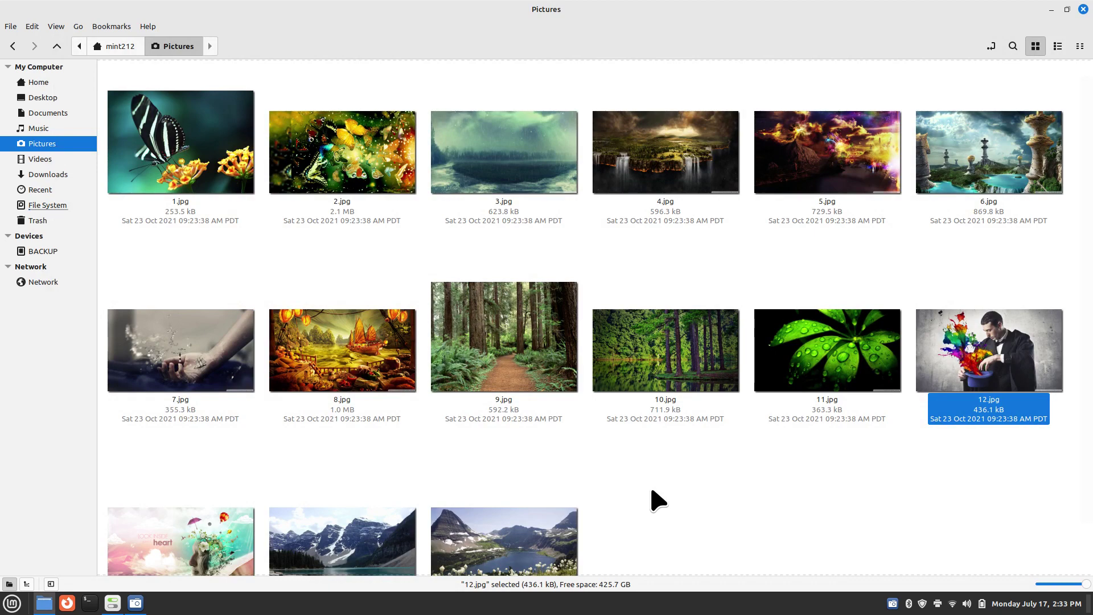
- Show and dismiss a quick preview of 3.jpg, and close the Pictures window
{"action": "scroll", "coordinate": [660, 480], "scroll_direction": "down", "scroll_amount": 2}
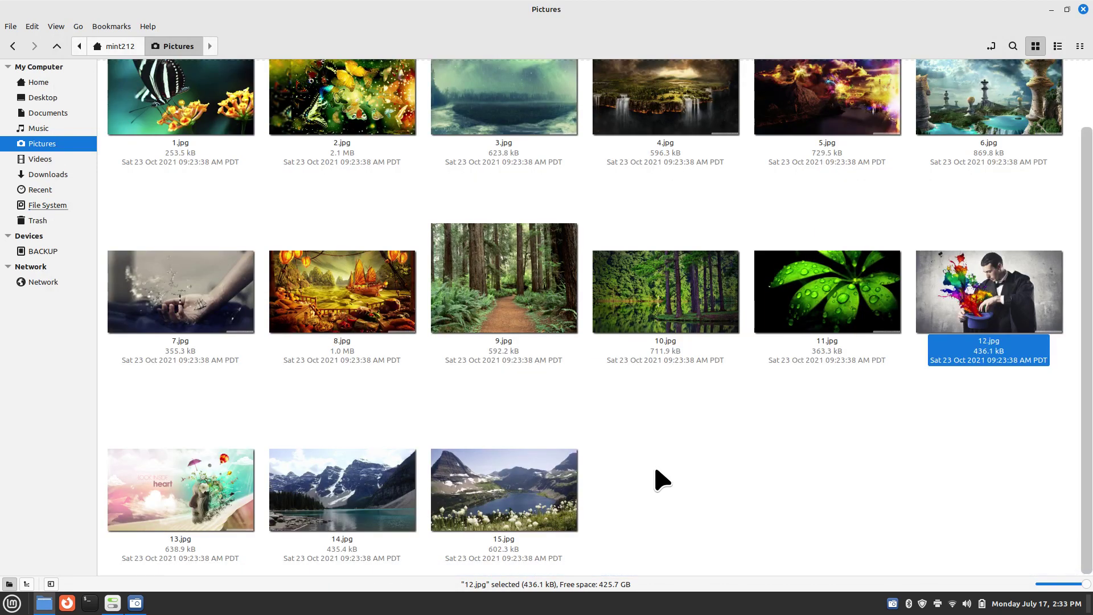
{"action": "scroll", "coordinate": [683, 494], "scroll_direction": "up", "scroll_amount": 2}
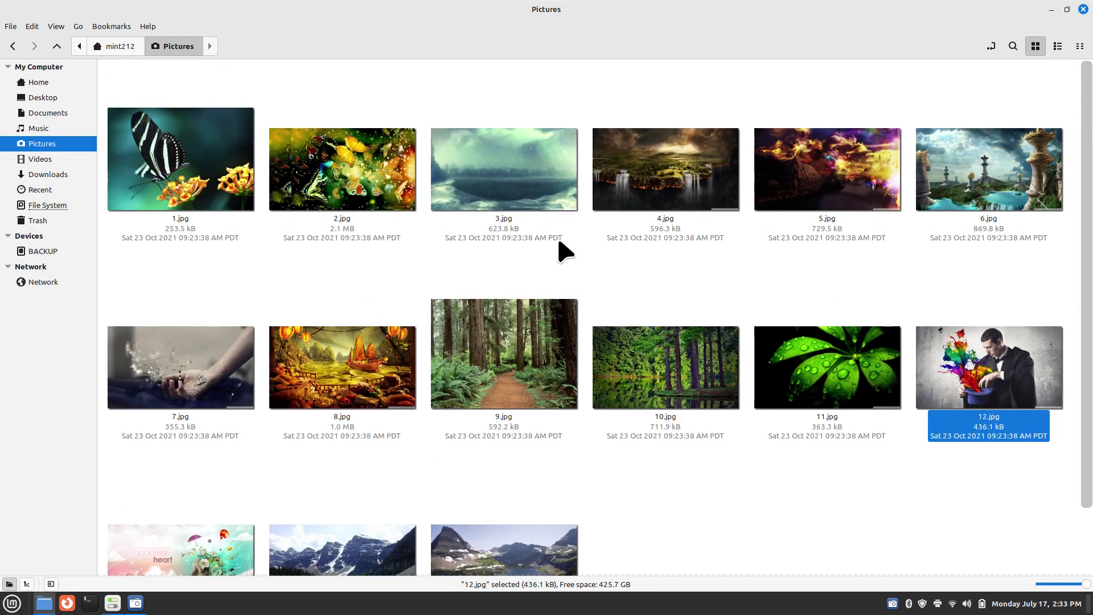
{"action": "left_click", "coordinate": [523, 160]}
{"action": "key", "text": "space"}
{"action": "key", "text": "space"}
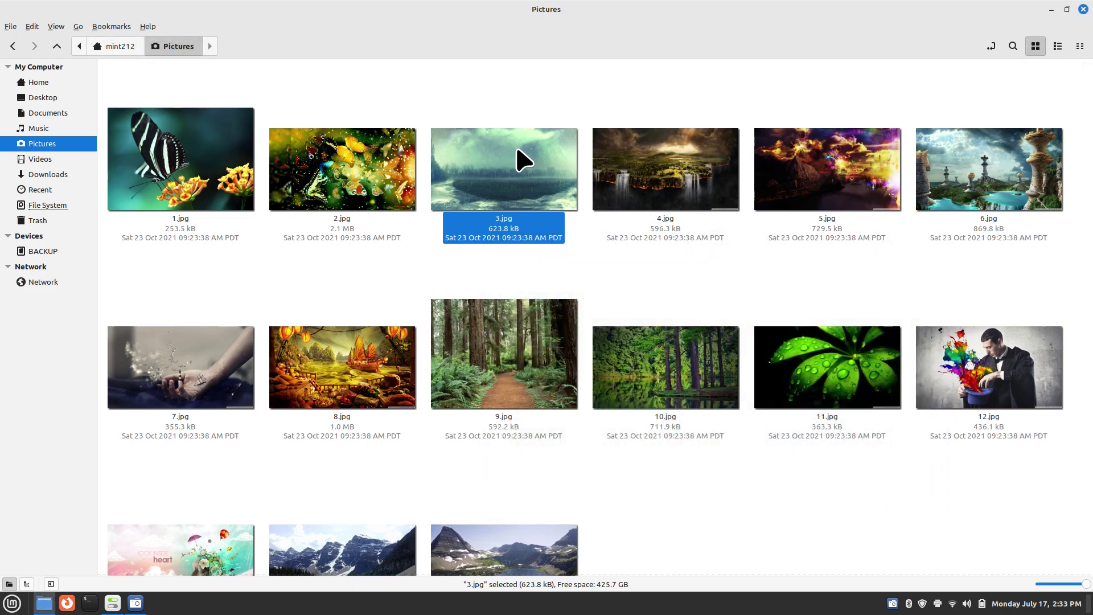
{"action": "key", "text": "ctrl+w"}
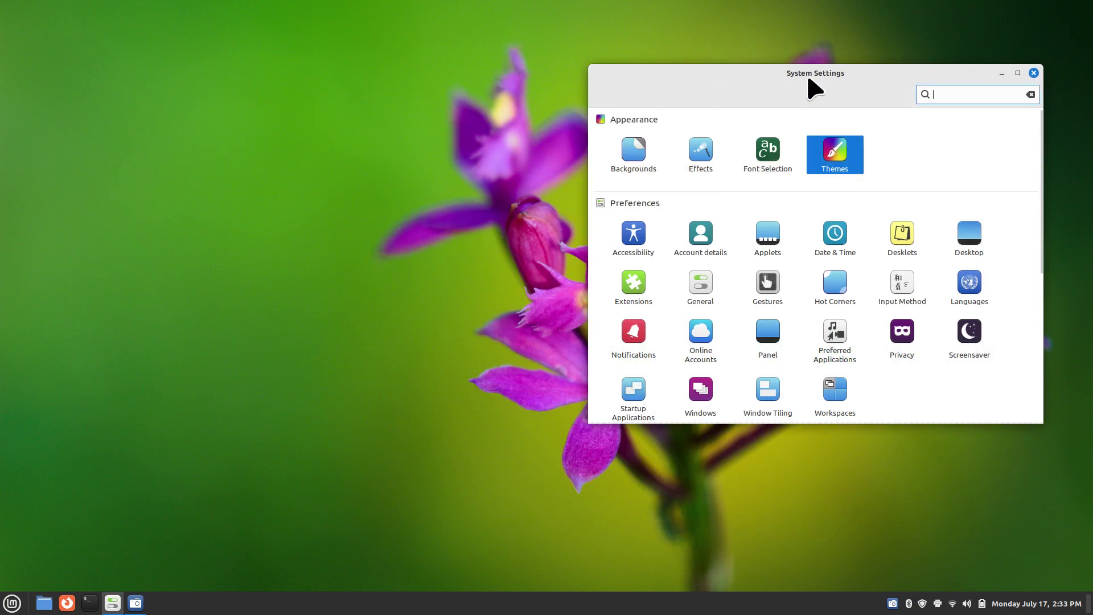
- Move System Settings clear of the calendar desklet, and set the black 3840x2160 wallpaper with the round logo from the Linux Mint backgrounds
{"action": "left_click_drag", "start_coordinate": [806, 79], "coordinate": [373, 126]}
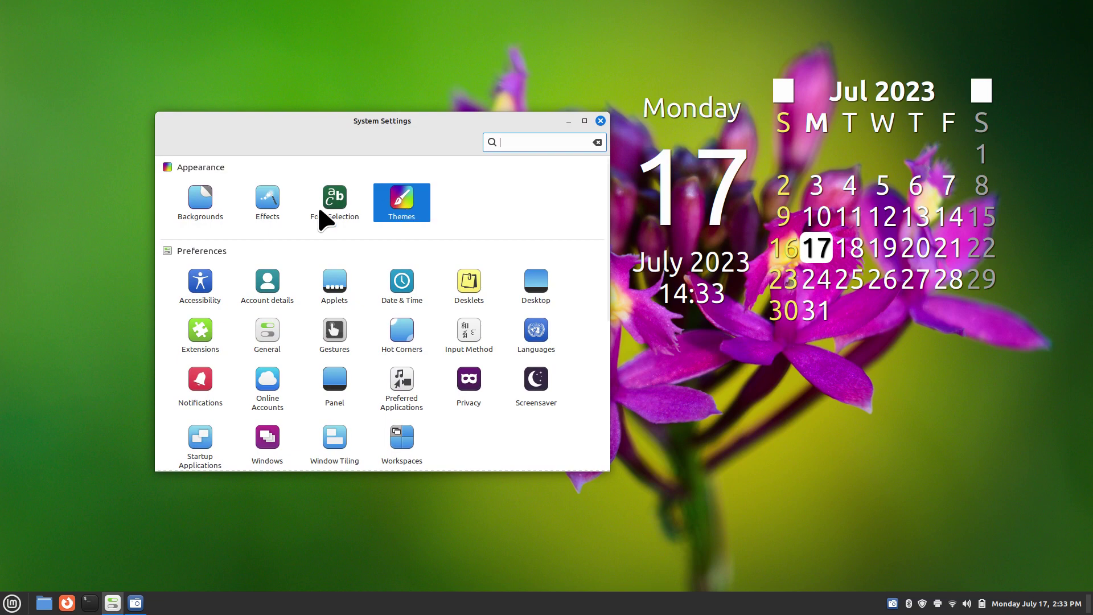
{"action": "left_click", "coordinate": [202, 202]}
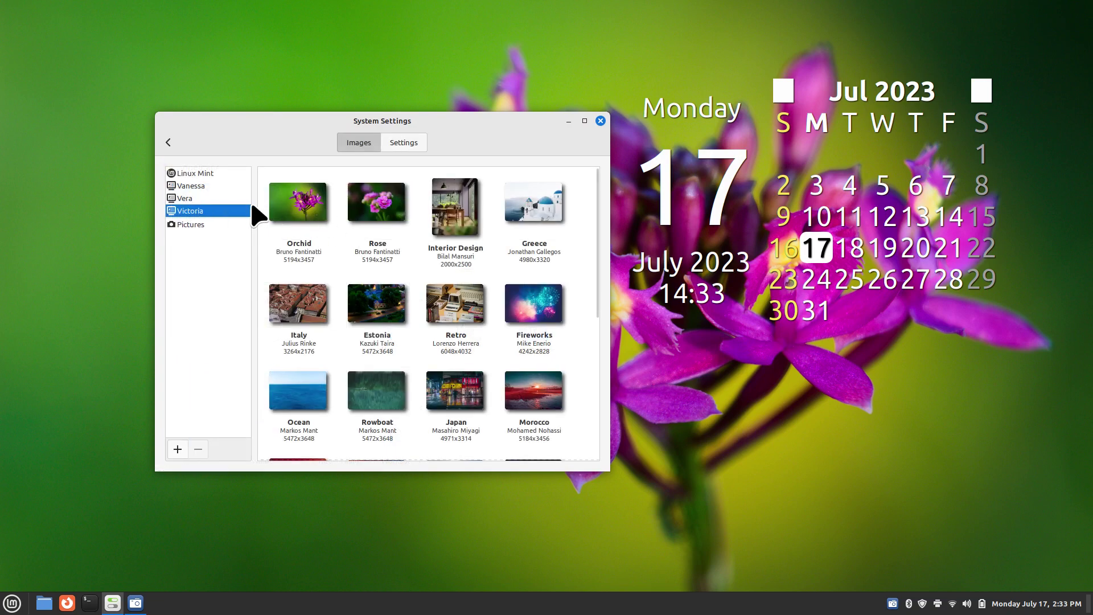
{"action": "left_click", "coordinate": [207, 174]}
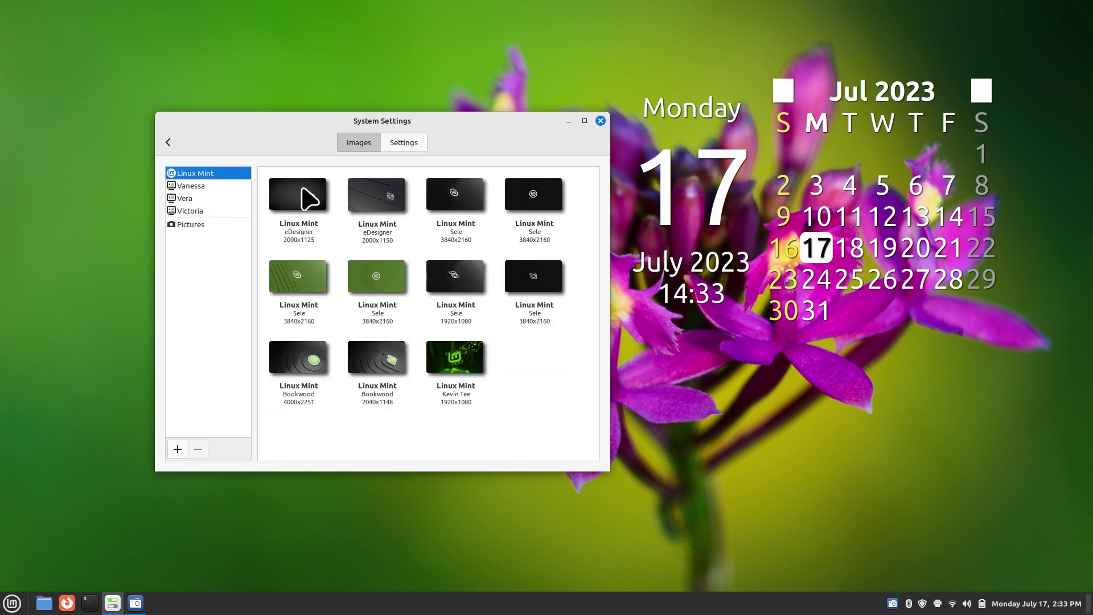
{"action": "left_click", "coordinate": [544, 201]}
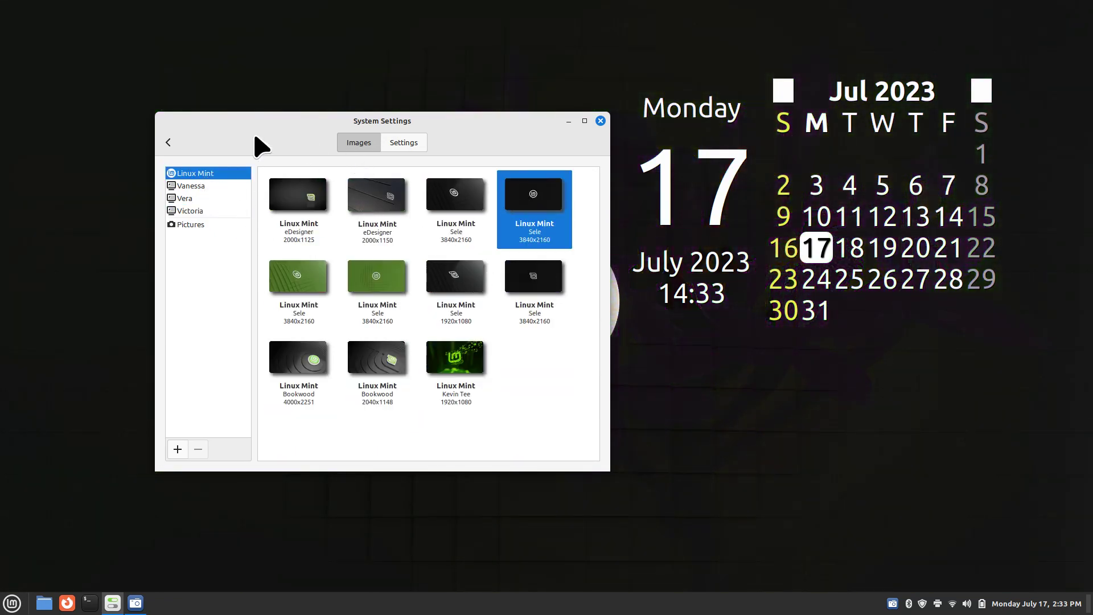
- Return to the System Settings overview, move the window slightly higher, and open the Accessibility settings
{"action": "left_click", "coordinate": [168, 143]}
{"action": "left_click_drag", "start_coordinate": [373, 125], "coordinate": [358, 95]}
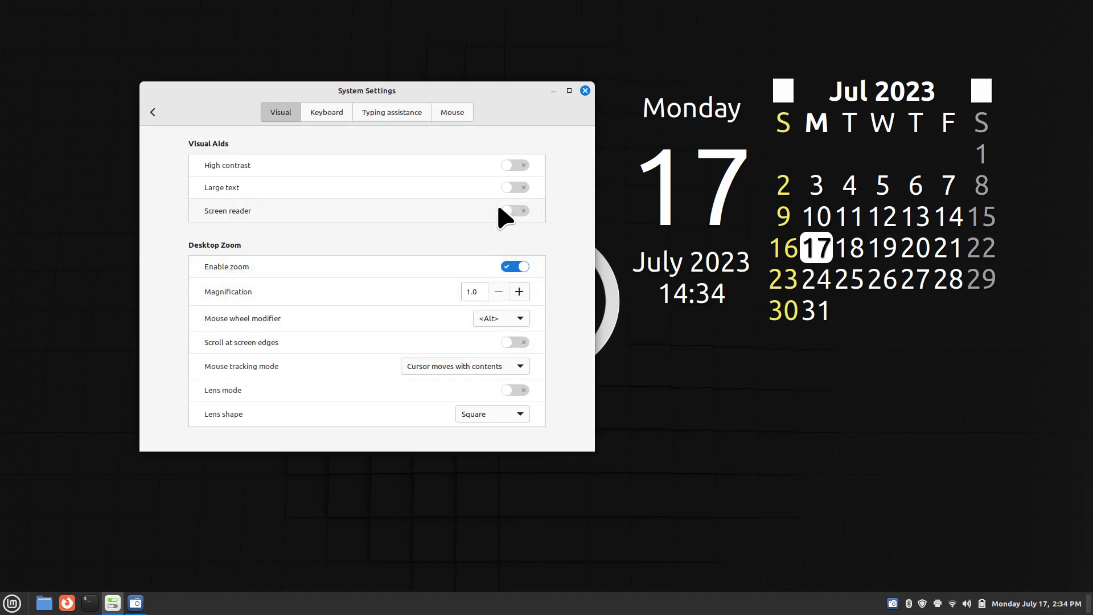
- Try the Large text visual aid on and off, moving the settings window and calendar desklet to compare the effect
{"action": "left_click", "coordinate": [517, 188]}
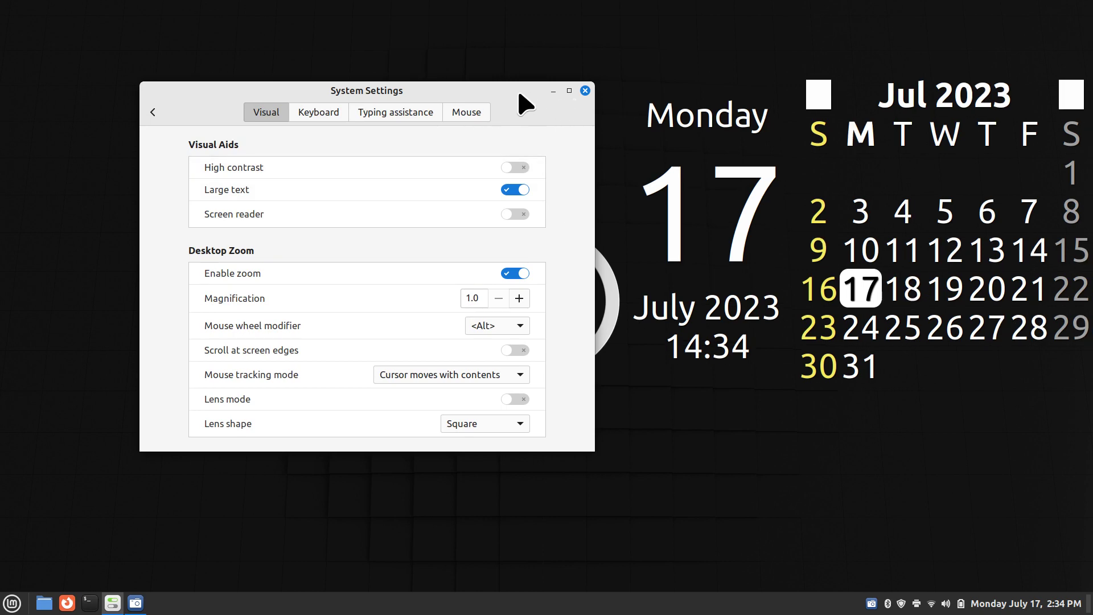
{"action": "left_click_drag", "start_coordinate": [517, 102], "coordinate": [421, 98]}
{"action": "left_click_drag", "start_coordinate": [939, 245], "coordinate": [846, 208]}
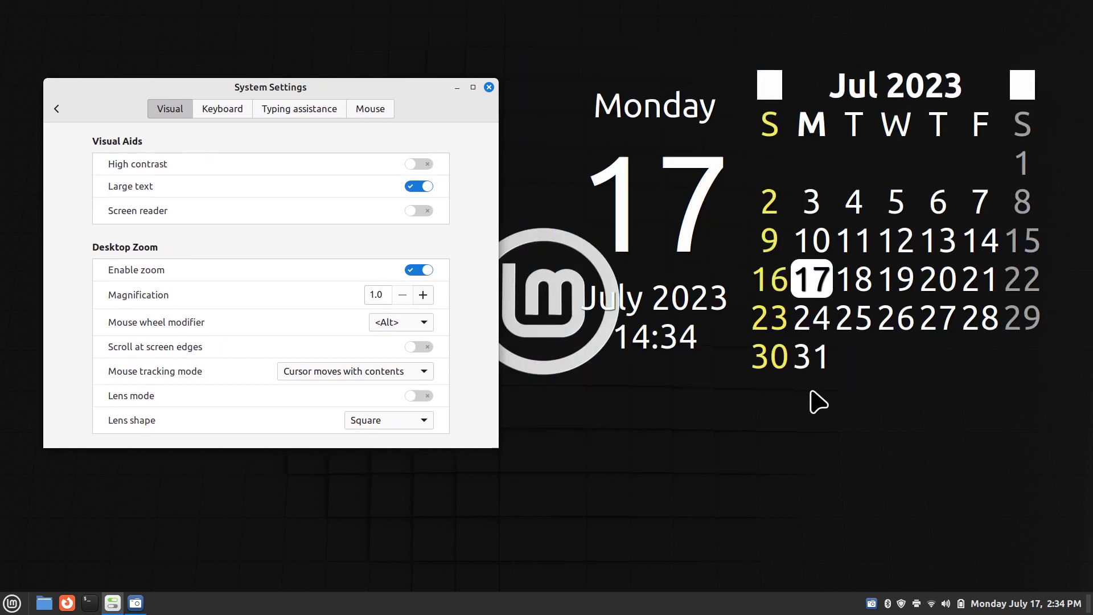
{"action": "left_click", "coordinate": [422, 186]}
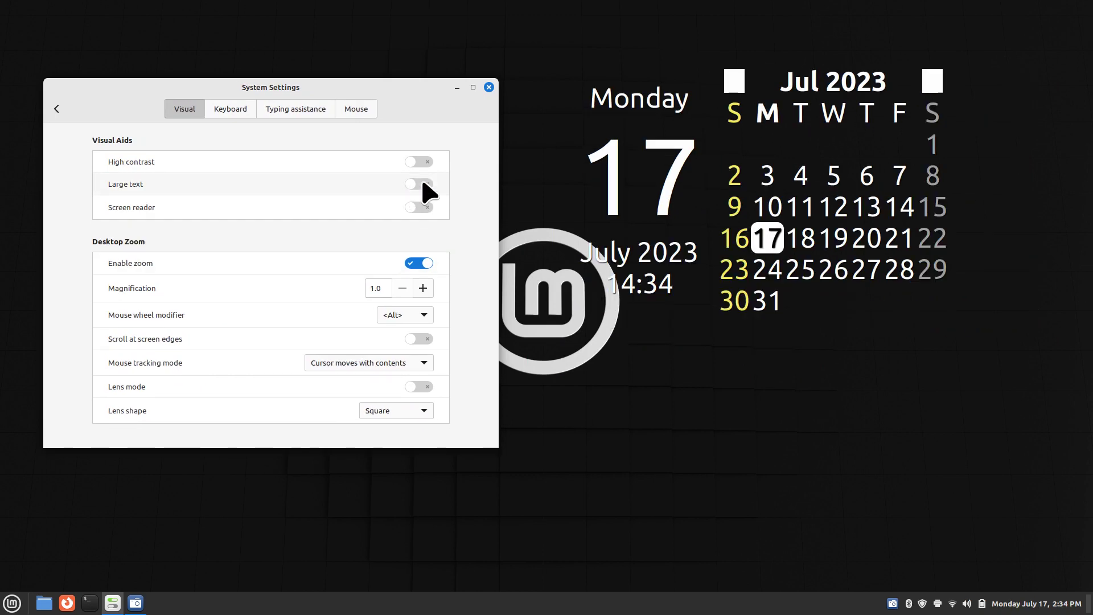
{"action": "left_click", "coordinate": [421, 184]}
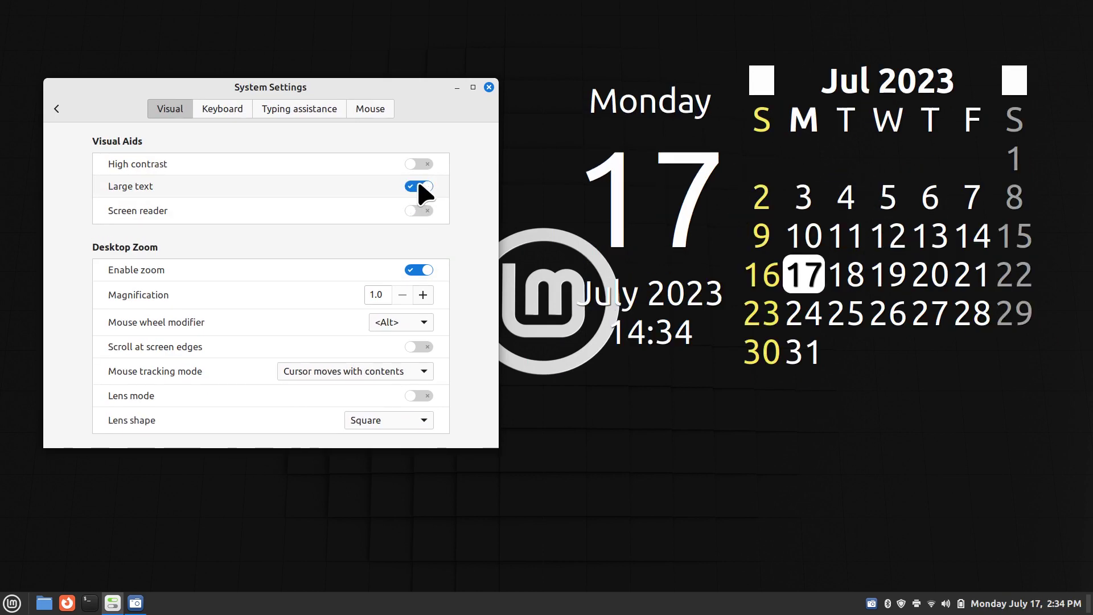
{"action": "left_click", "coordinate": [412, 188]}
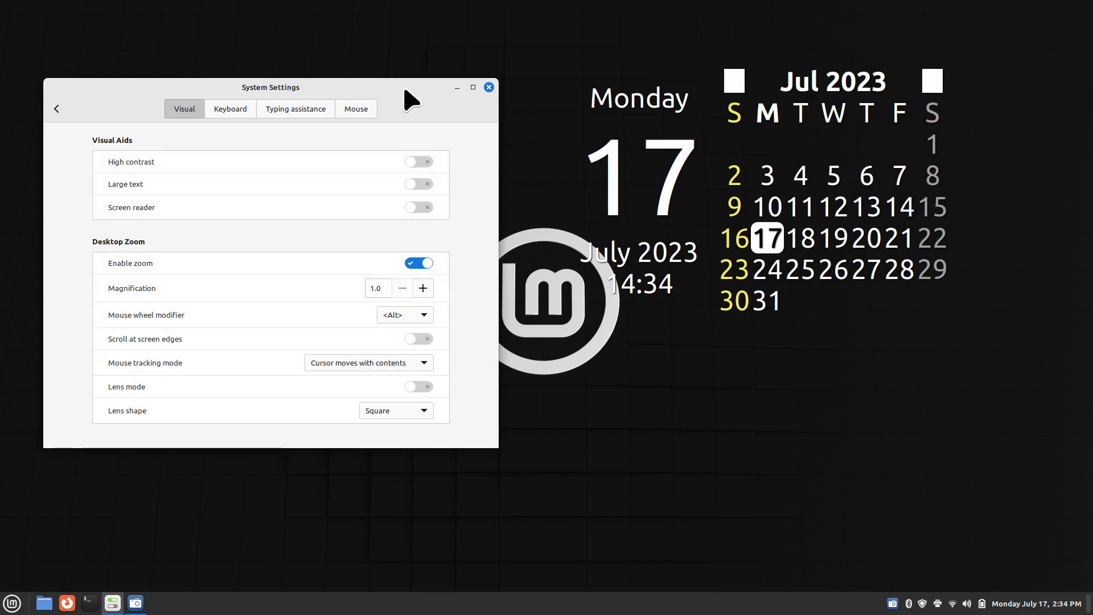
{"action": "left_click_drag", "start_coordinate": [404, 89], "coordinate": [498, 87]}
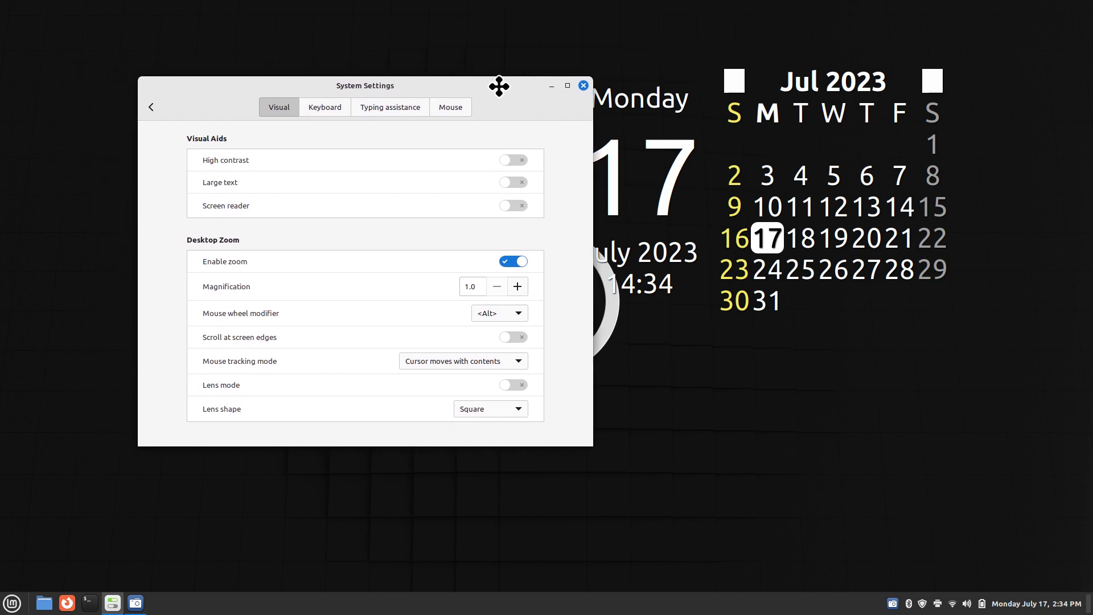
- Enable the visual indicator on Caps and Num Lock in the keyboard accessibility settings and test it with both lock keys
{"action": "left_click", "coordinate": [320, 111]}
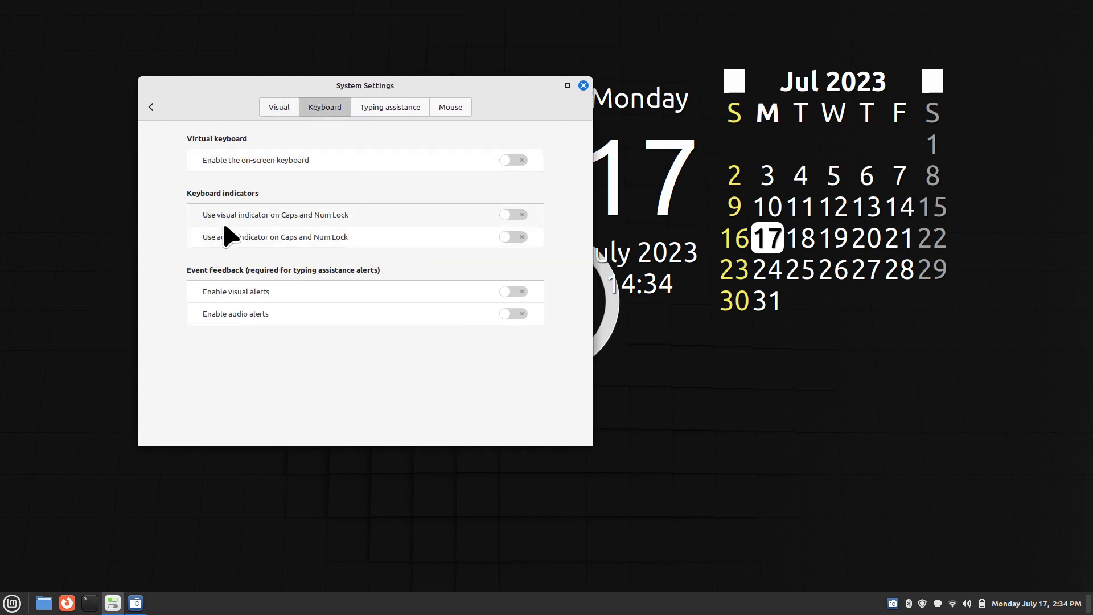
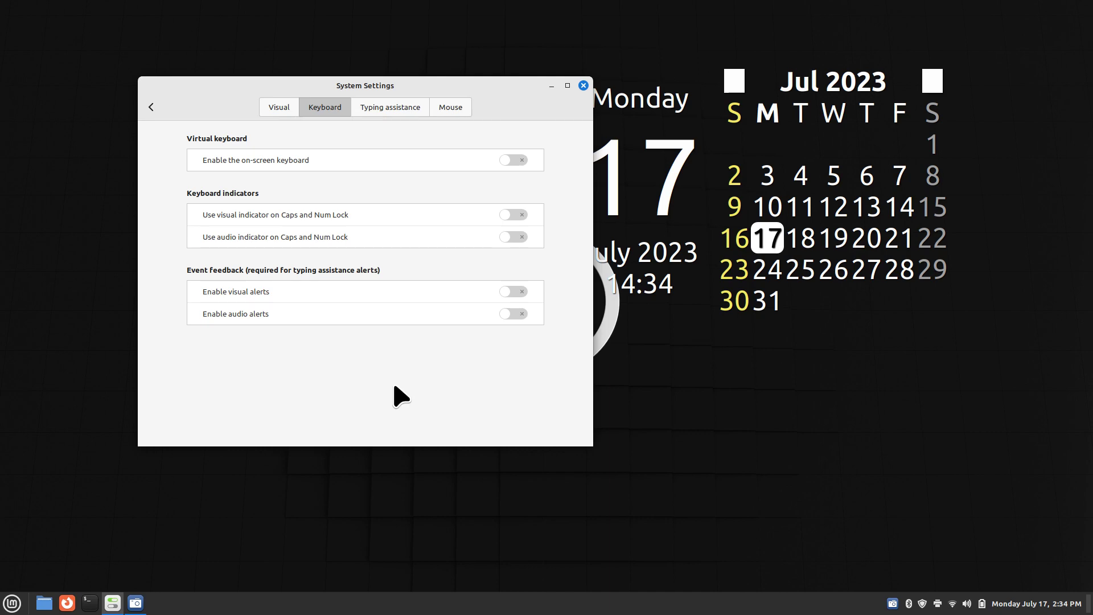
{"action": "left_click", "coordinate": [515, 216]}
{"action": "key", "text": "Caps_Lock"}
{"action": "key", "text": "Num_Lock"}
- Set the media keys OSD size to Disabled in the Notifications settings
{"action": "left_click", "coordinate": [151, 107]}
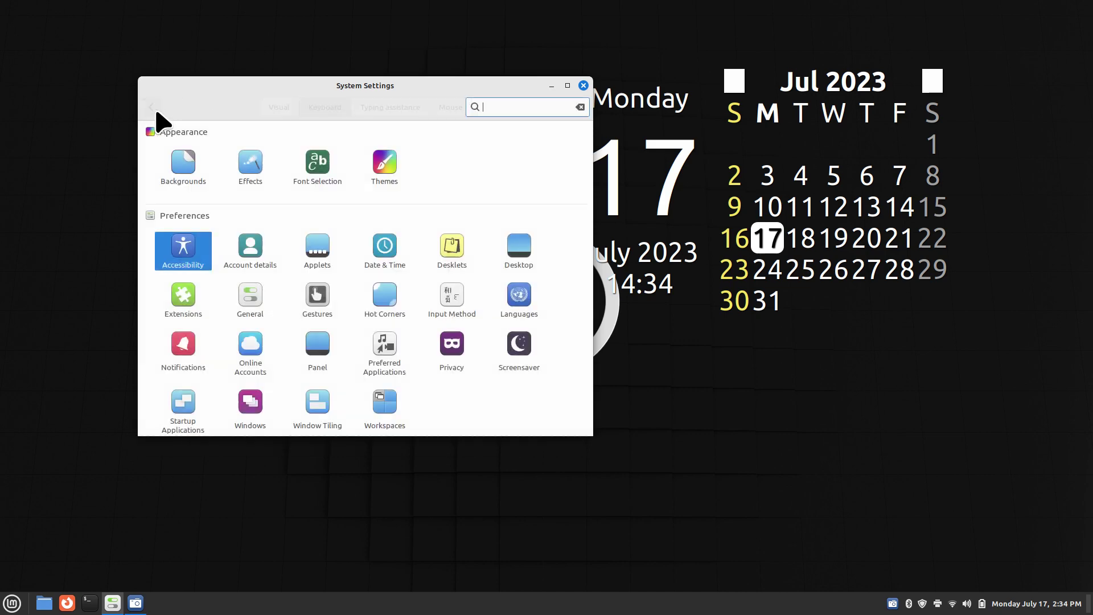
{"action": "left_click", "coordinate": [181, 357]}
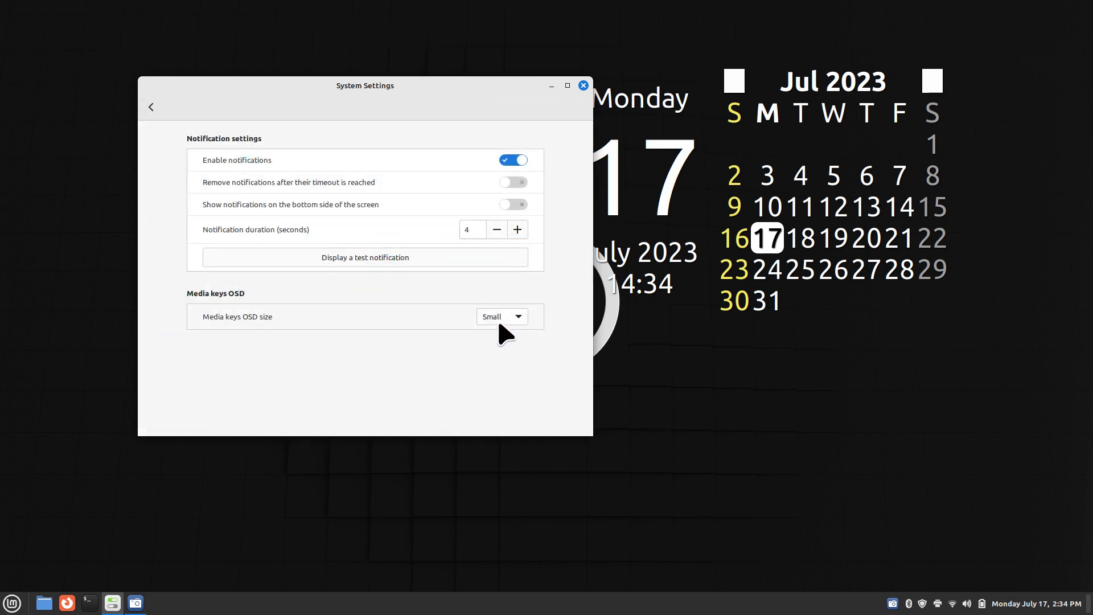
{"action": "left_click", "coordinate": [500, 323]}
{"action": "left_click", "coordinate": [509, 299]}
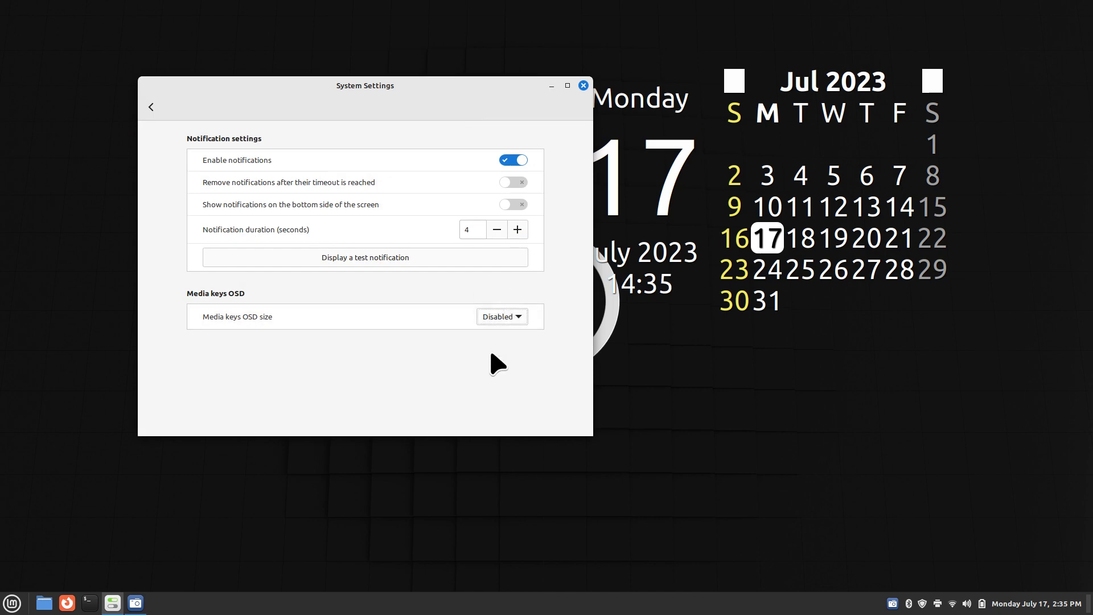
- Examine the keyboard indicator options in Accessibility and the media keys OSD size in Notifications
{"action": "left_click", "coordinate": [151, 108]}
{"action": "left_click", "coordinate": [210, 242]}
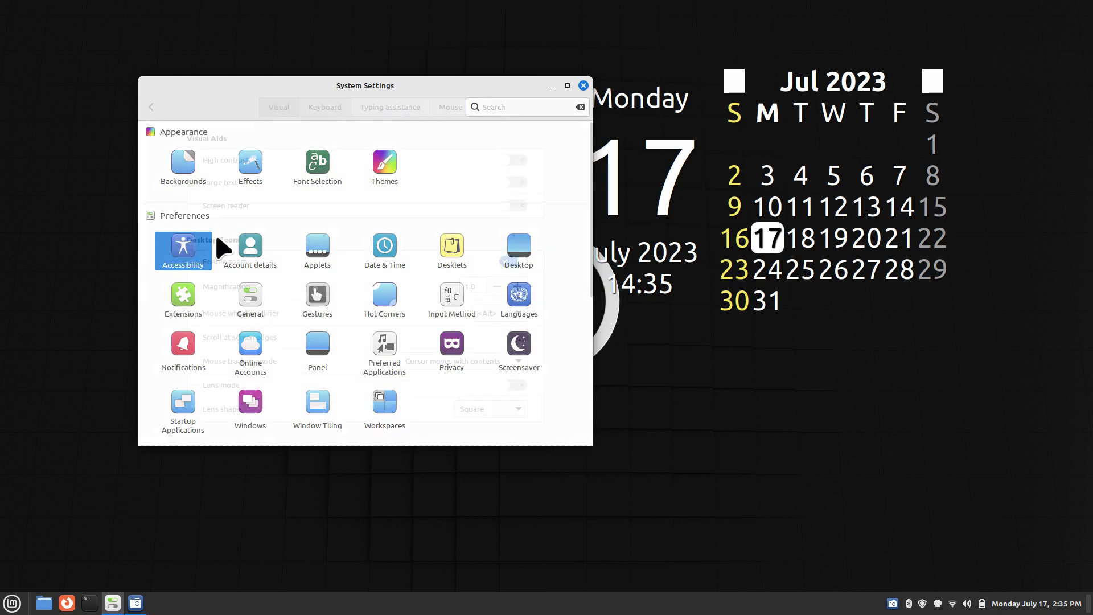
{"action": "left_click", "coordinate": [314, 111]}
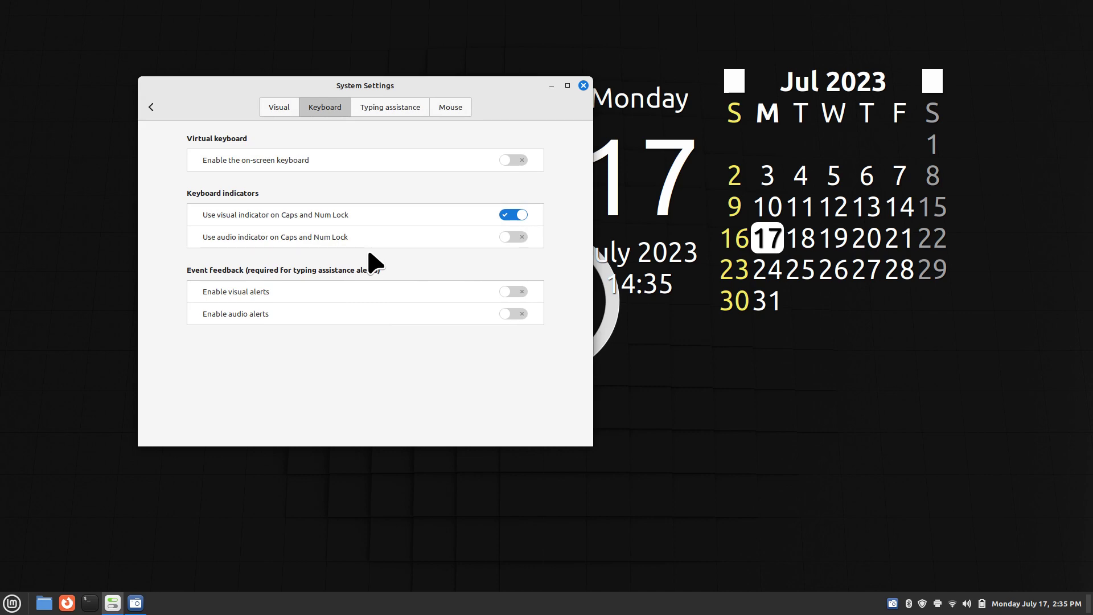
{"action": "left_click", "coordinate": [152, 108]}
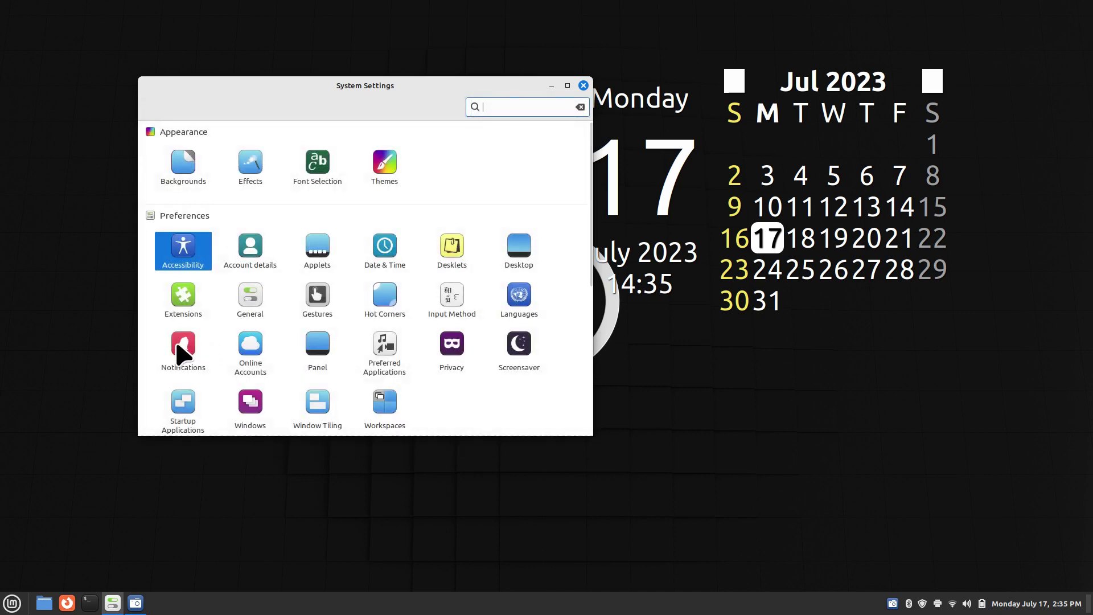
{"action": "left_click", "coordinate": [182, 354]}
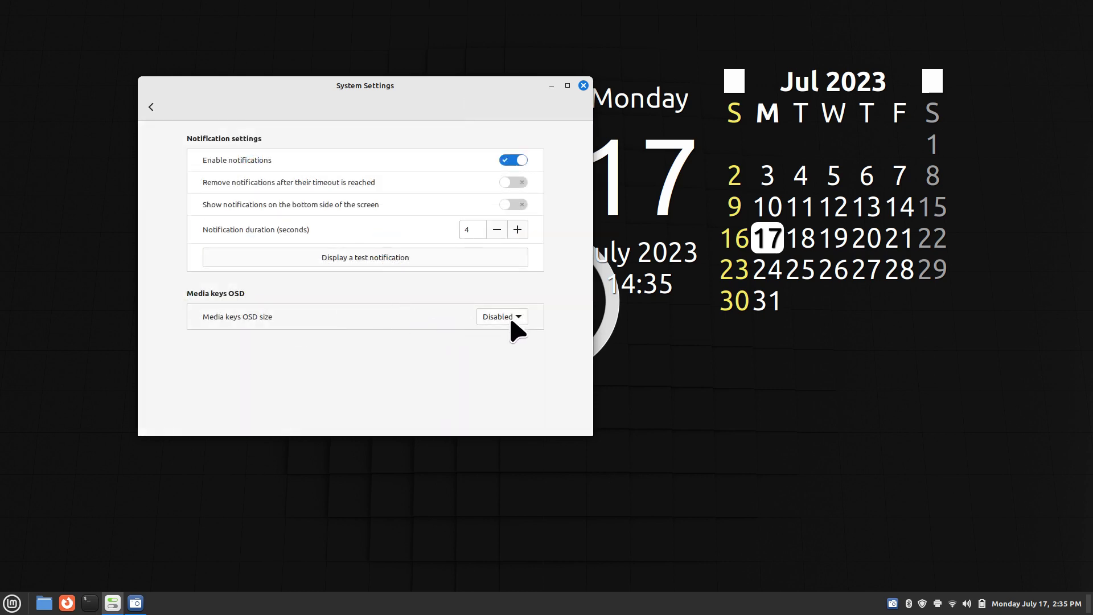
{"action": "left_click", "coordinate": [151, 107]}
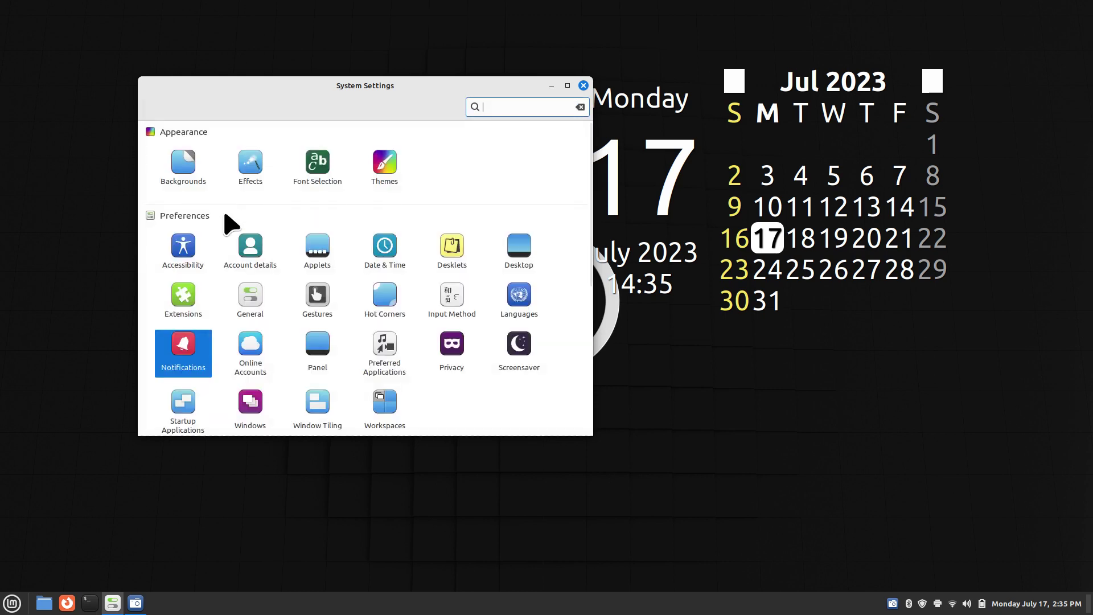
{"action": "left_click", "coordinate": [181, 246]}
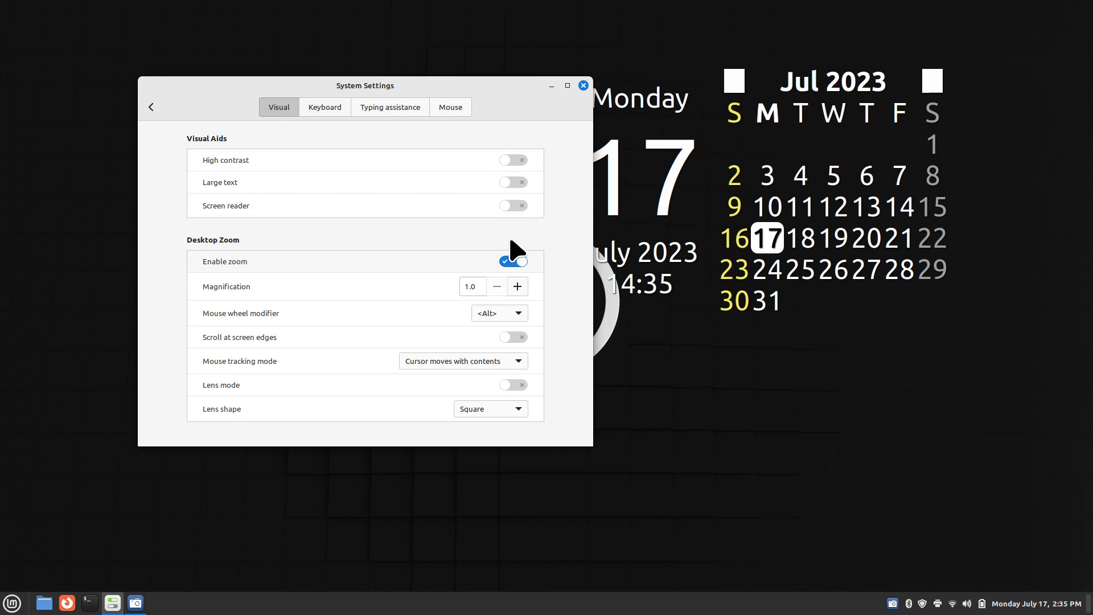
{"action": "left_click", "coordinate": [322, 107]}
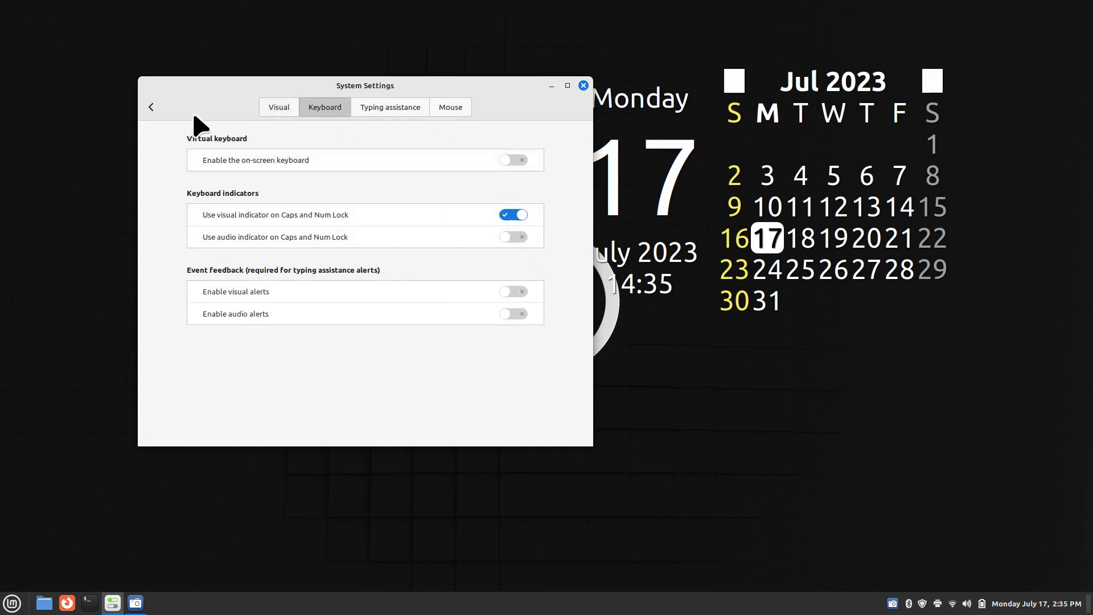
- Set the media keys OSD size in Notifications to Small and test it by toggling Caps Lock
{"action": "left_click", "coordinate": [151, 107]}
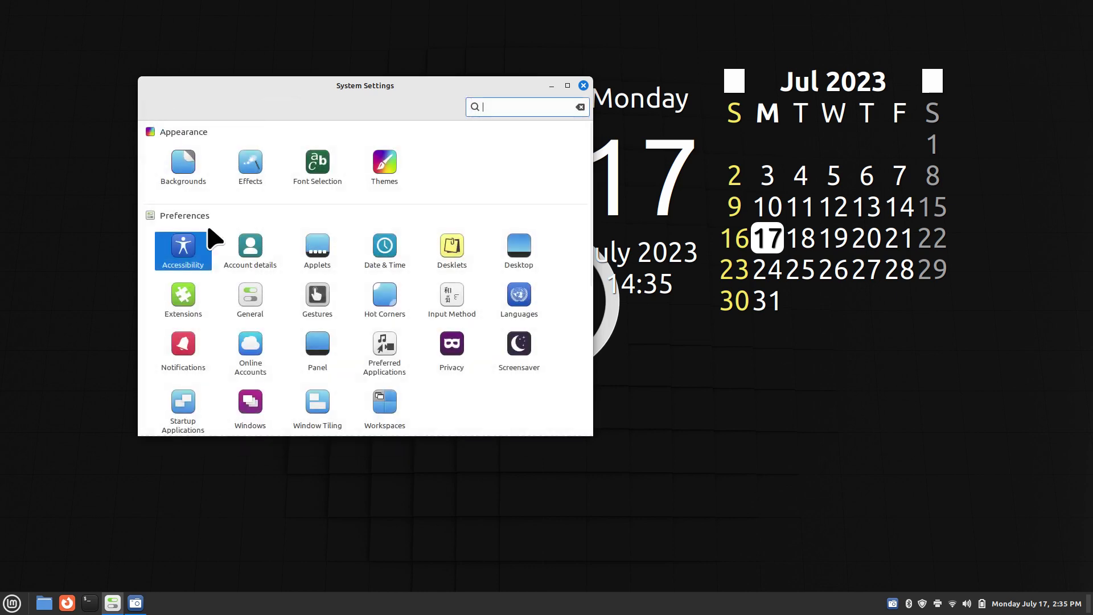
{"action": "left_click", "coordinate": [186, 344]}
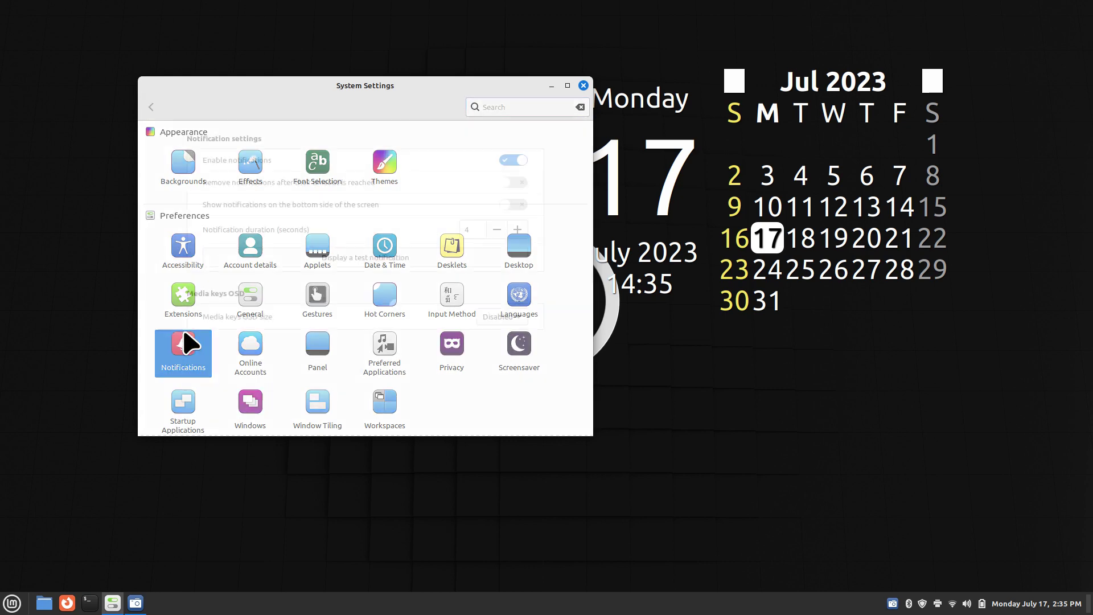
{"action": "left_click", "coordinate": [510, 319]}
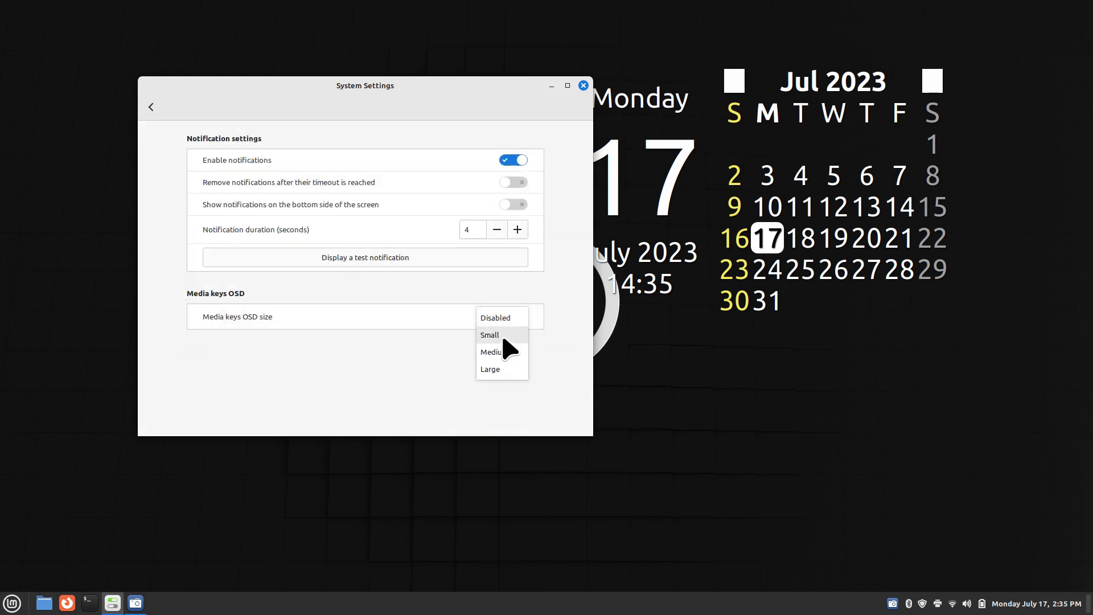
{"action": "left_click", "coordinate": [504, 336]}
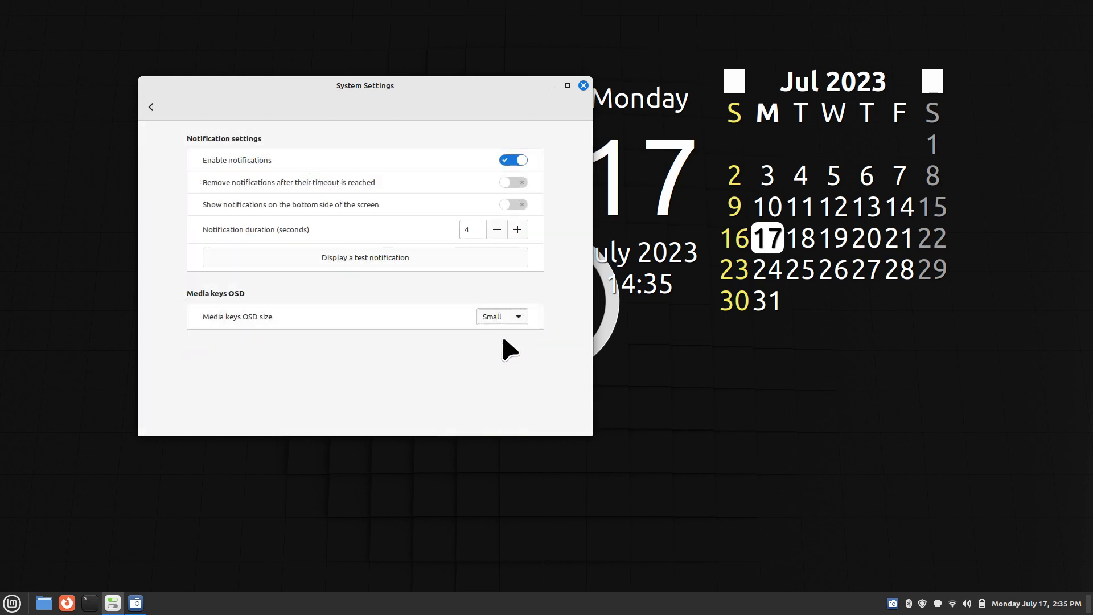
{"action": "key", "text": "Caps_Lock"}
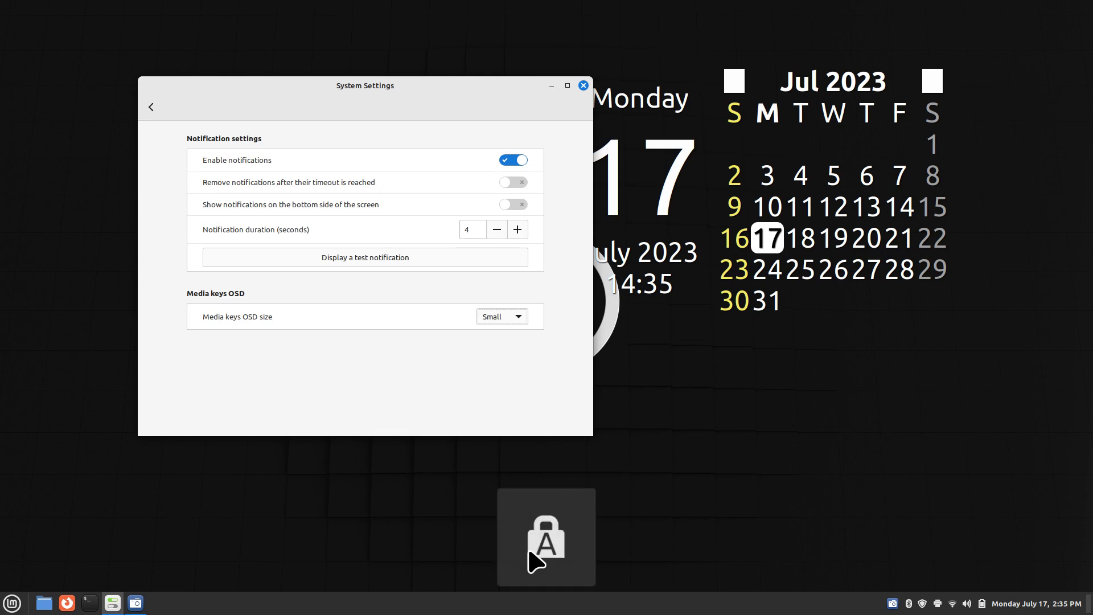
- Set the media keys OSD size to Medium and test the Caps Lock indicator
{"action": "left_click", "coordinate": [510, 319]}
{"action": "left_click", "coordinate": [513, 342]}
{"action": "key", "text": "Caps_Lock"}
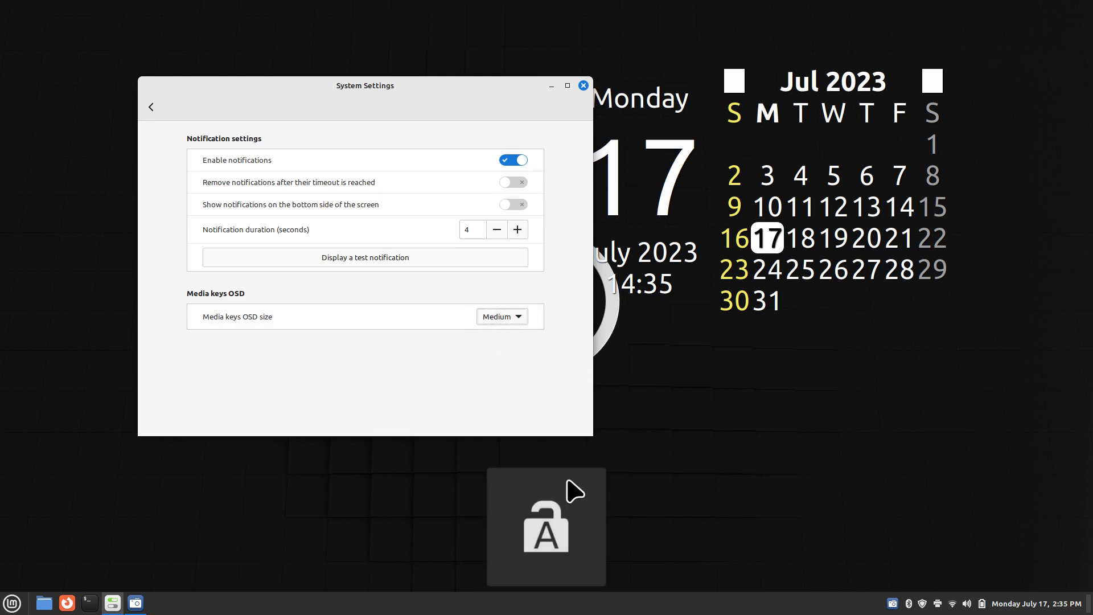
- Set the media keys OSD size to Large and test the Caps Lock indicator
{"action": "left_click", "coordinate": [514, 319]}
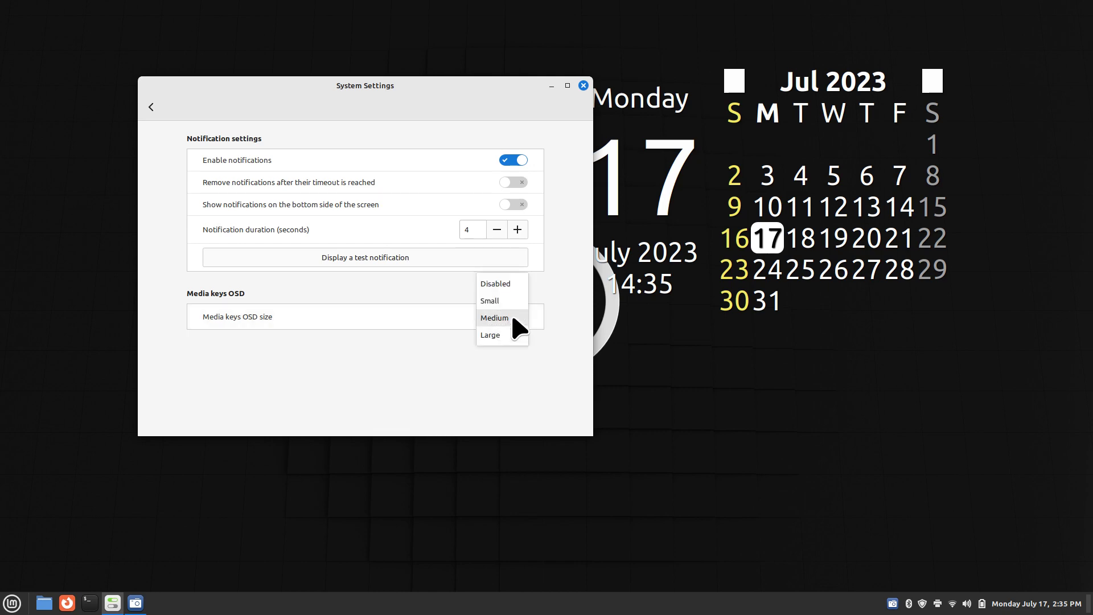
{"action": "left_click", "coordinate": [514, 335]}
{"action": "key", "text": "Caps_Lock"}
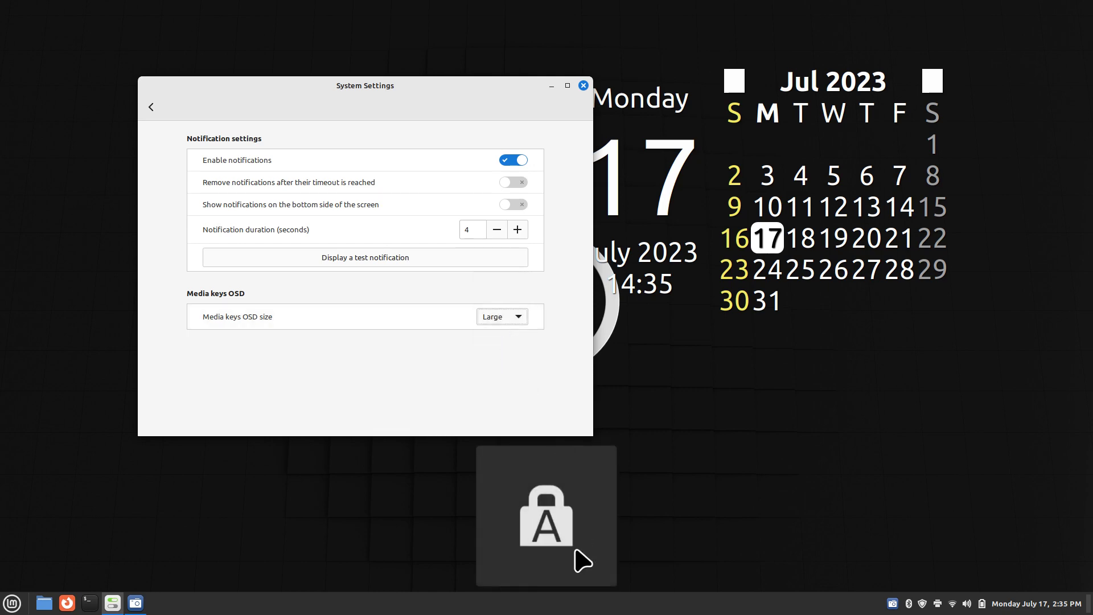
- View the available user pictures in the Account details settings and dismiss the selection without choosing one
{"action": "left_click", "coordinate": [151, 107]}
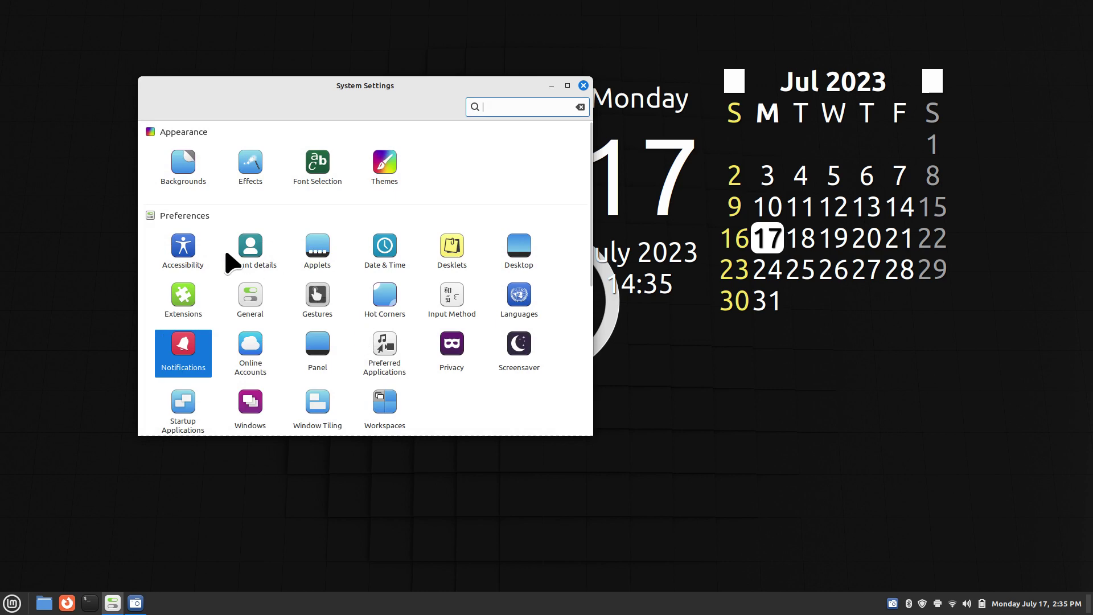
{"action": "left_click", "coordinate": [251, 245]}
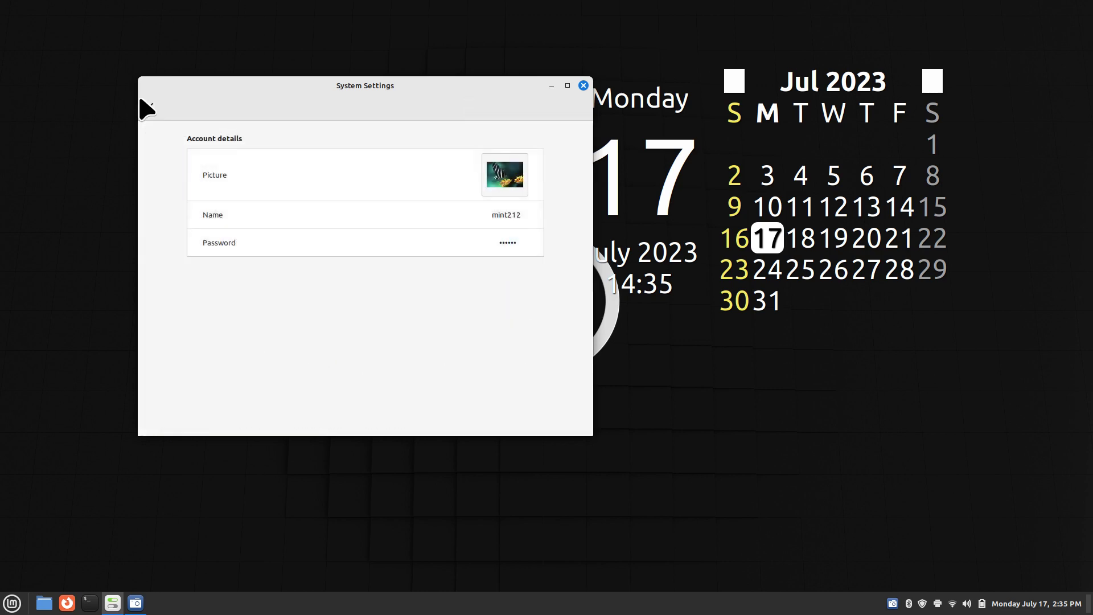
{"action": "left_click", "coordinate": [151, 107]}
{"action": "left_click", "coordinate": [264, 248]}
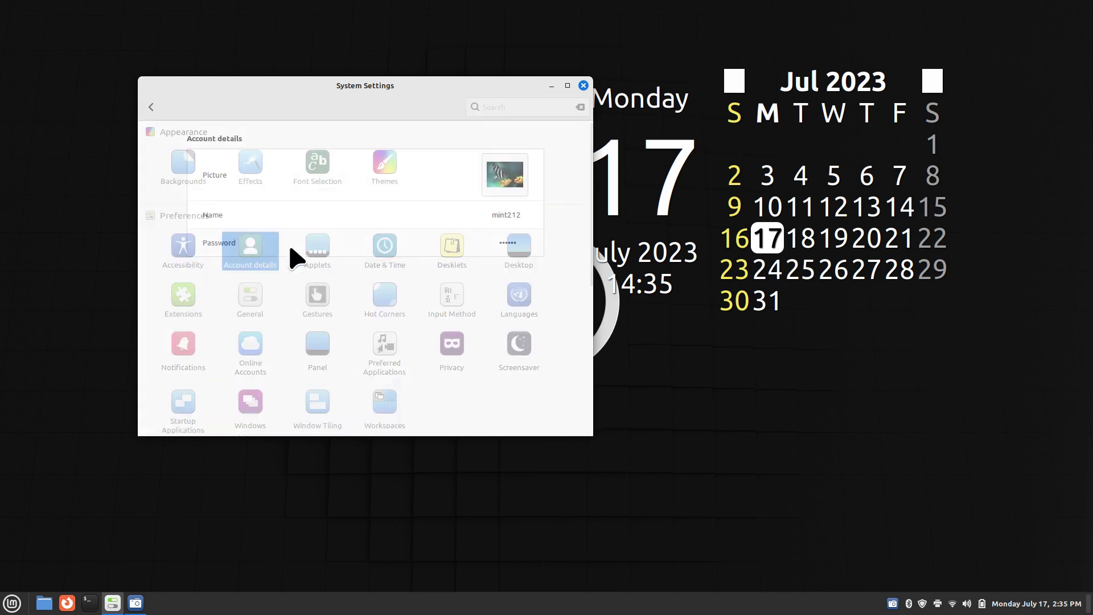
{"action": "left_click", "coordinate": [506, 186]}
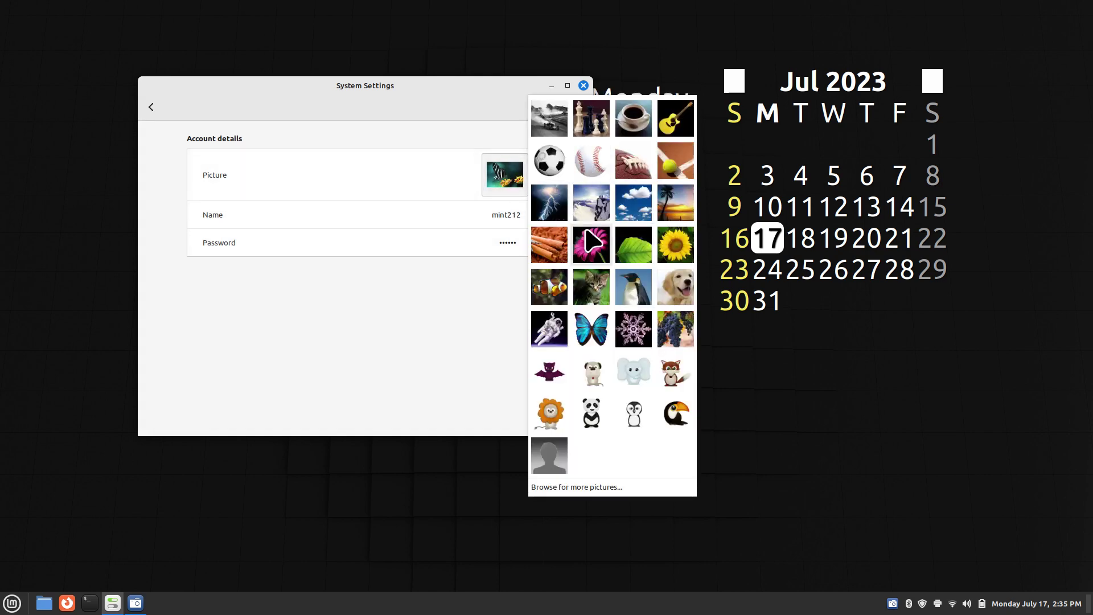
{"action": "left_click", "coordinate": [300, 332]}
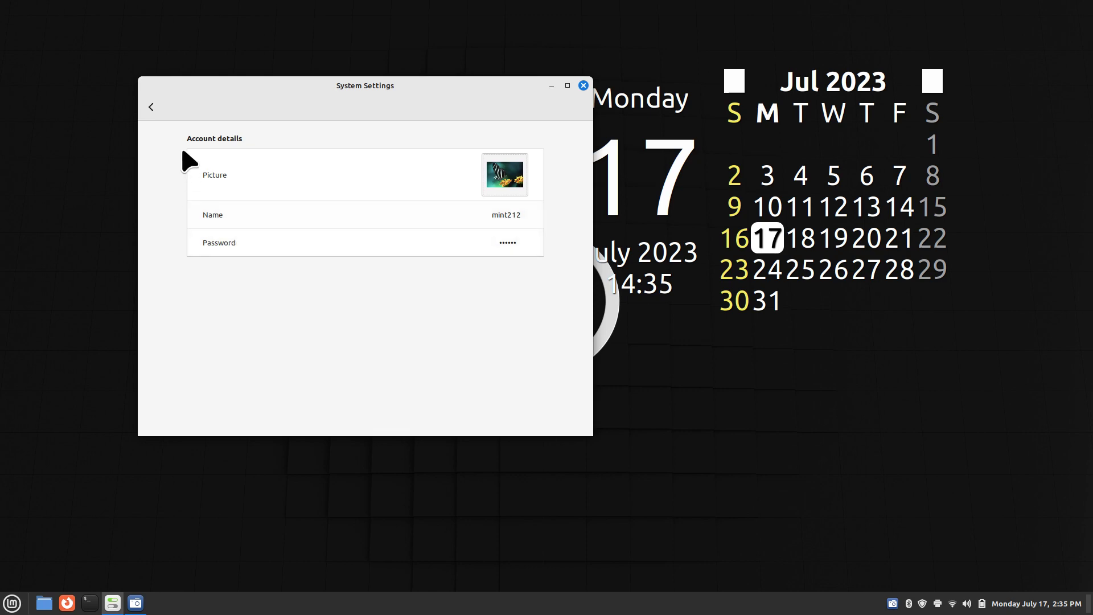
- Open the account's Change Password dialog, cancel it, and return to the settings overview
{"action": "left_click", "coordinate": [510, 250]}
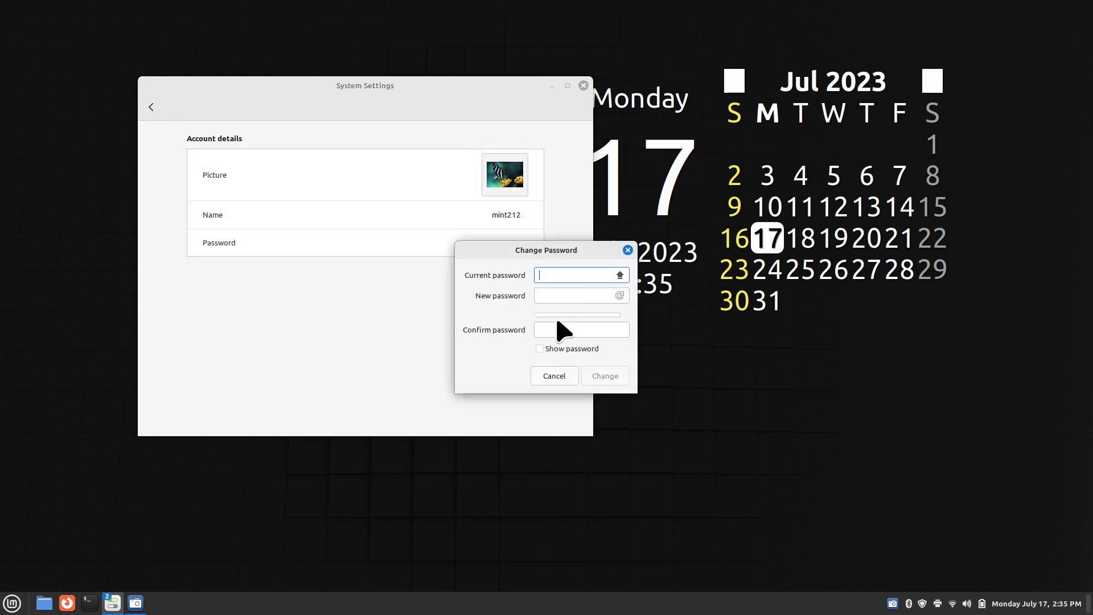
{"action": "left_click", "coordinate": [568, 376]}
{"action": "left_click", "coordinate": [152, 108]}
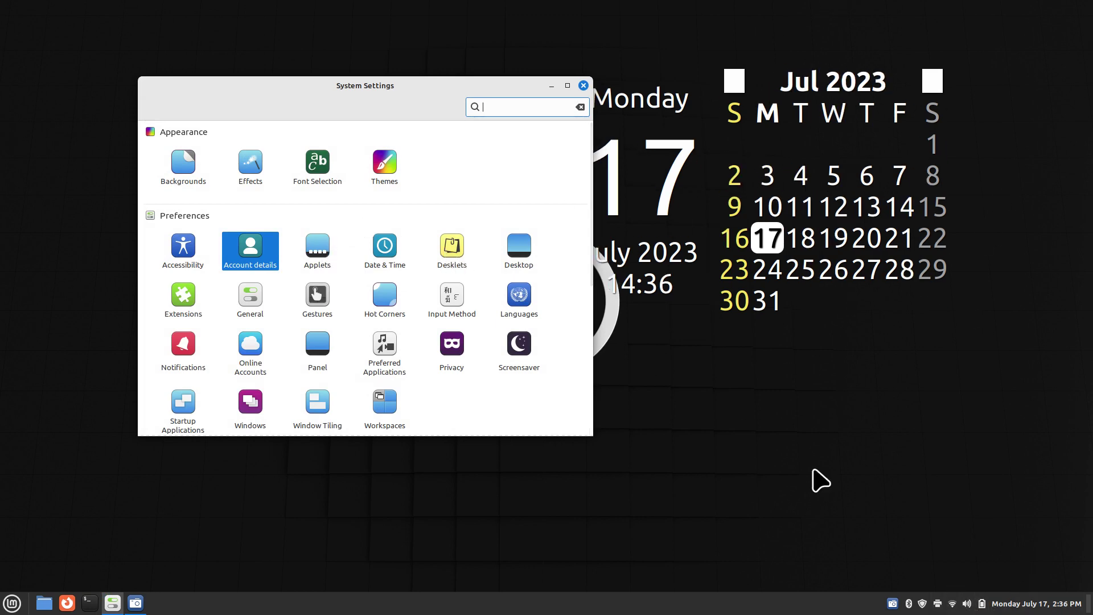
- Open the Date & Time settings and move the settings window clear of the date and calendar desklets
{"action": "left_click", "coordinate": [384, 248]}
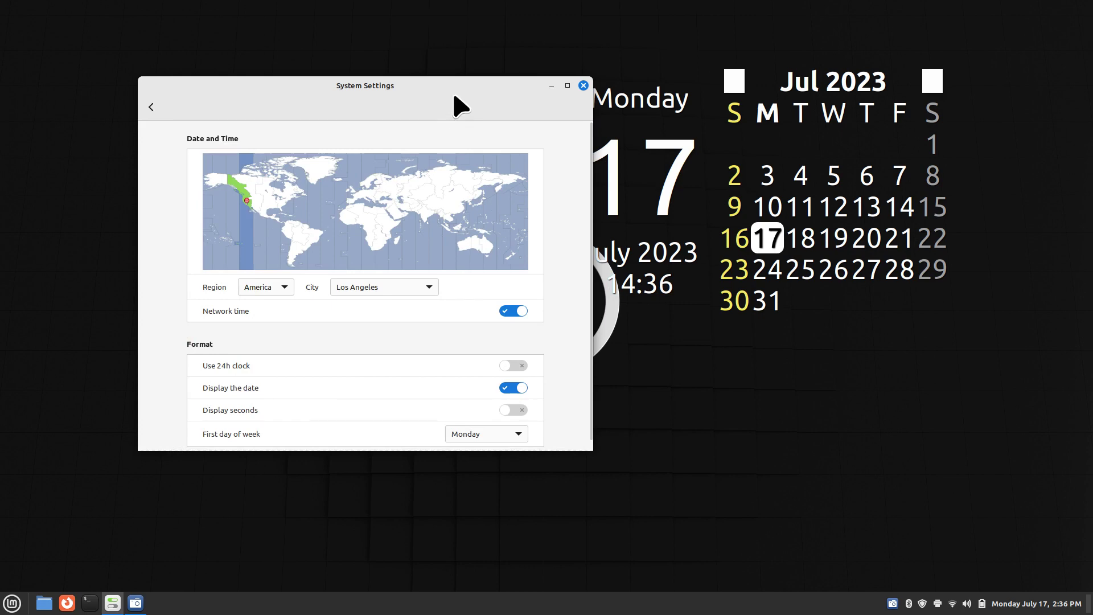
{"action": "left_click_drag", "start_coordinate": [459, 105], "coordinate": [411, 54]}
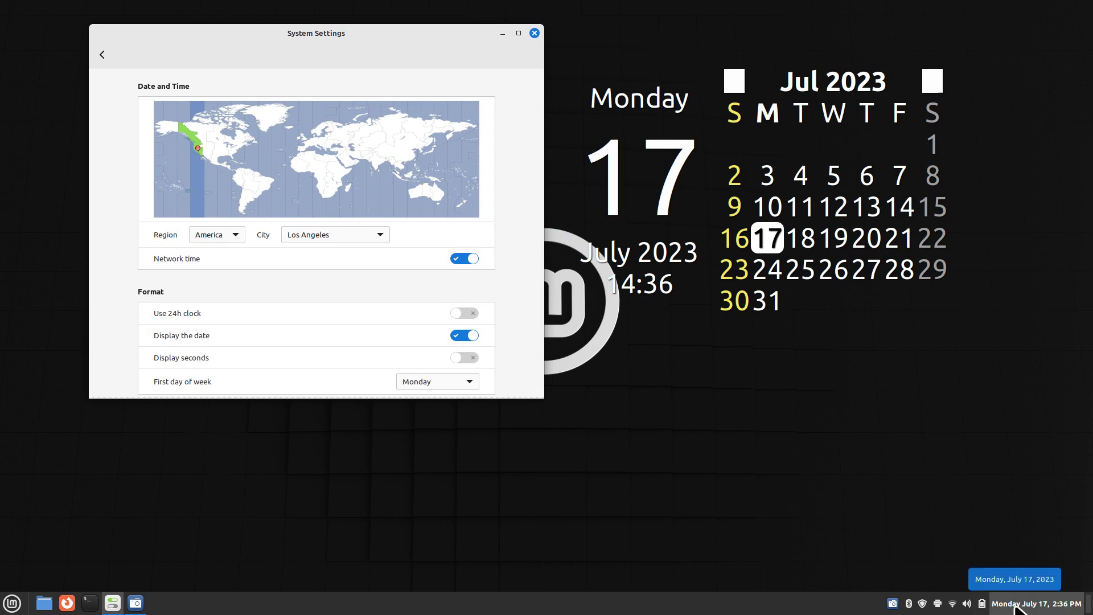
- Configure the clock format with 24h time, no date and the locale default first day of week, and view the panel calendar
{"action": "left_click", "coordinate": [464, 313]}
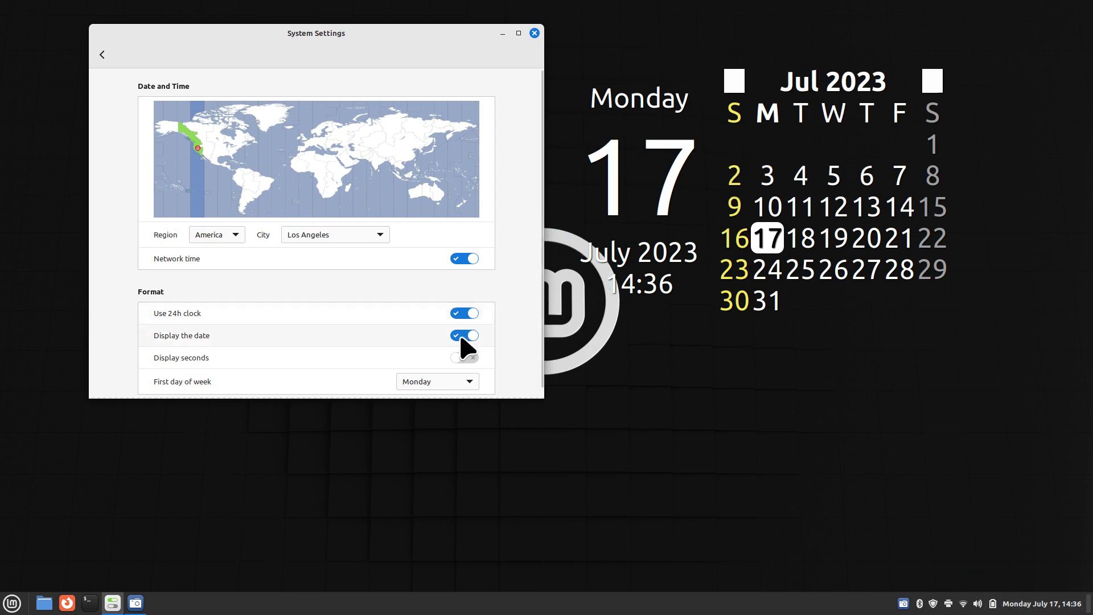
{"action": "left_click", "coordinate": [464, 335]}
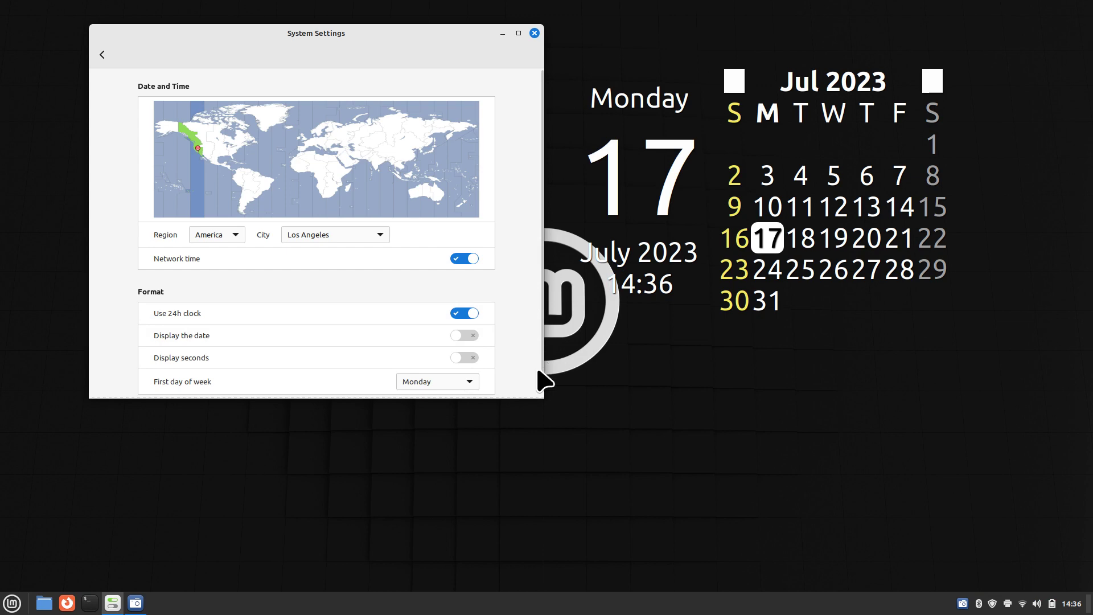
{"action": "left_click_drag", "start_coordinate": [541, 378], "coordinate": [542, 420]}
{"action": "left_click", "coordinate": [449, 381]}
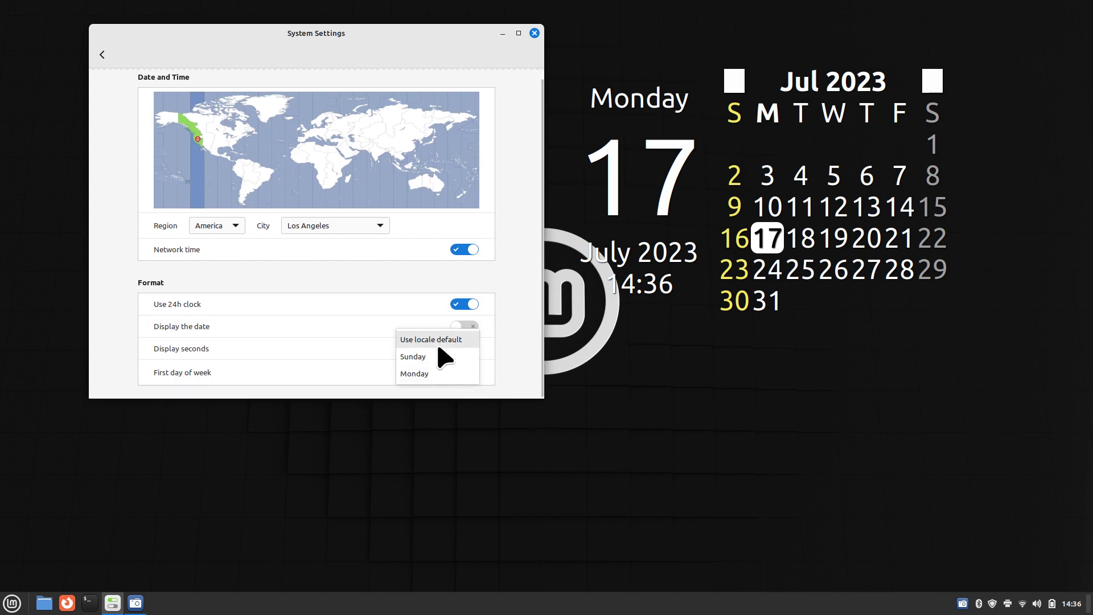
{"action": "left_click", "coordinate": [438, 343]}
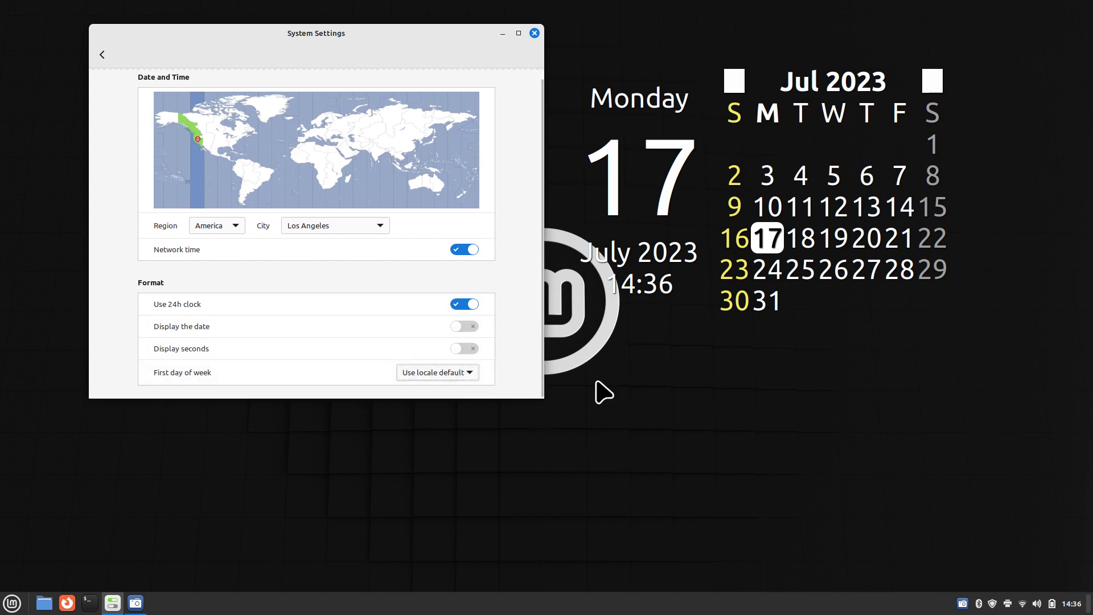
{"action": "left_click", "coordinate": [1072, 603]}
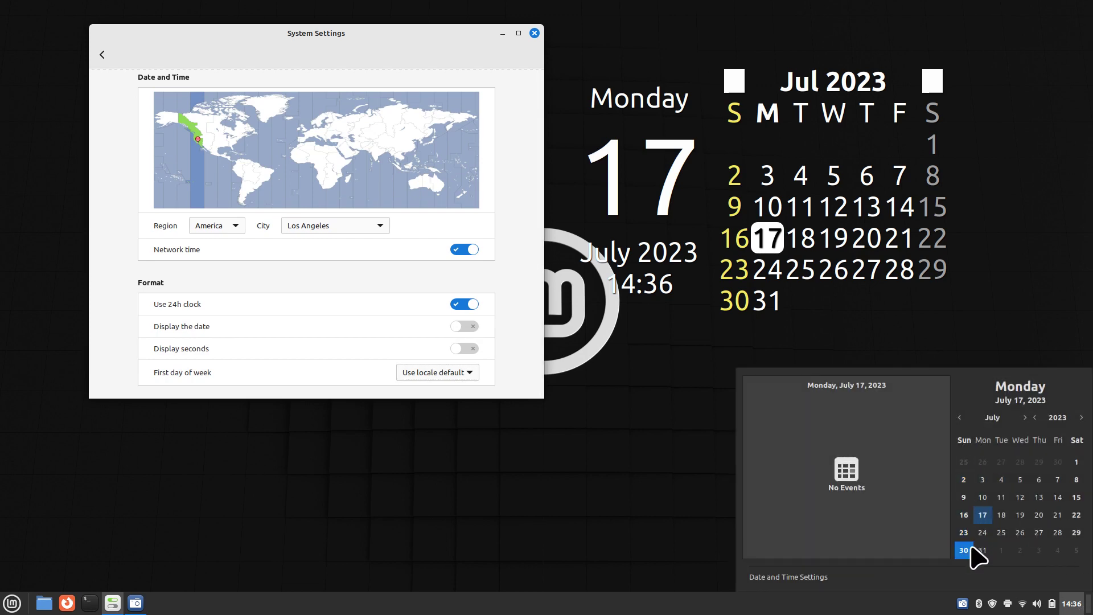
{"action": "left_click", "coordinate": [640, 428]}
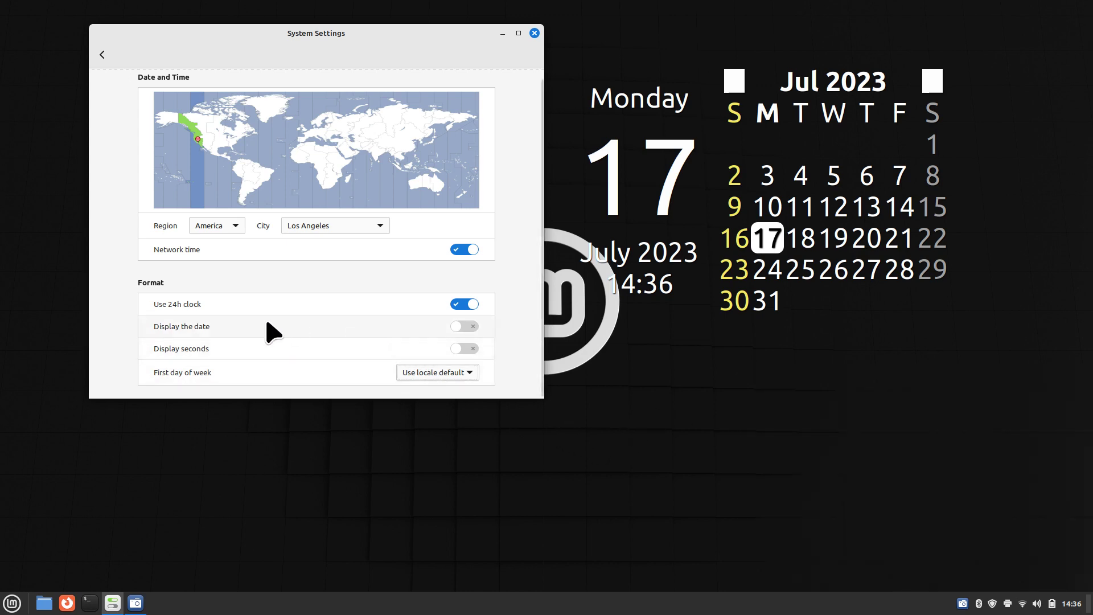
- Restore the 12-hour clock with the date and set the first day of the week to Monday, checking the panel calendar
{"action": "left_click", "coordinate": [461, 304]}
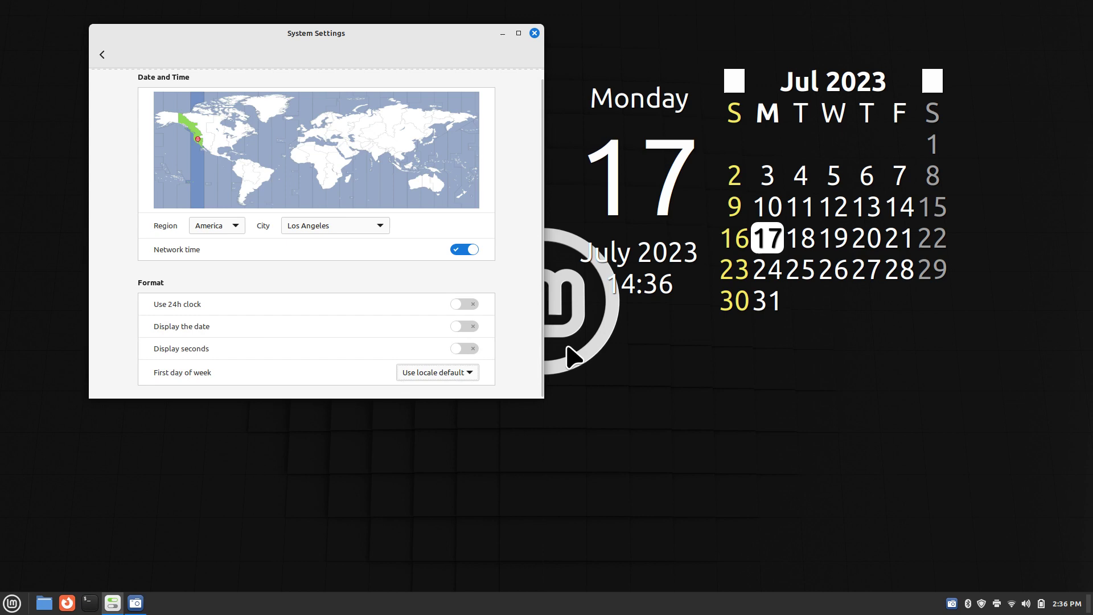
{"action": "left_click", "coordinate": [472, 327]}
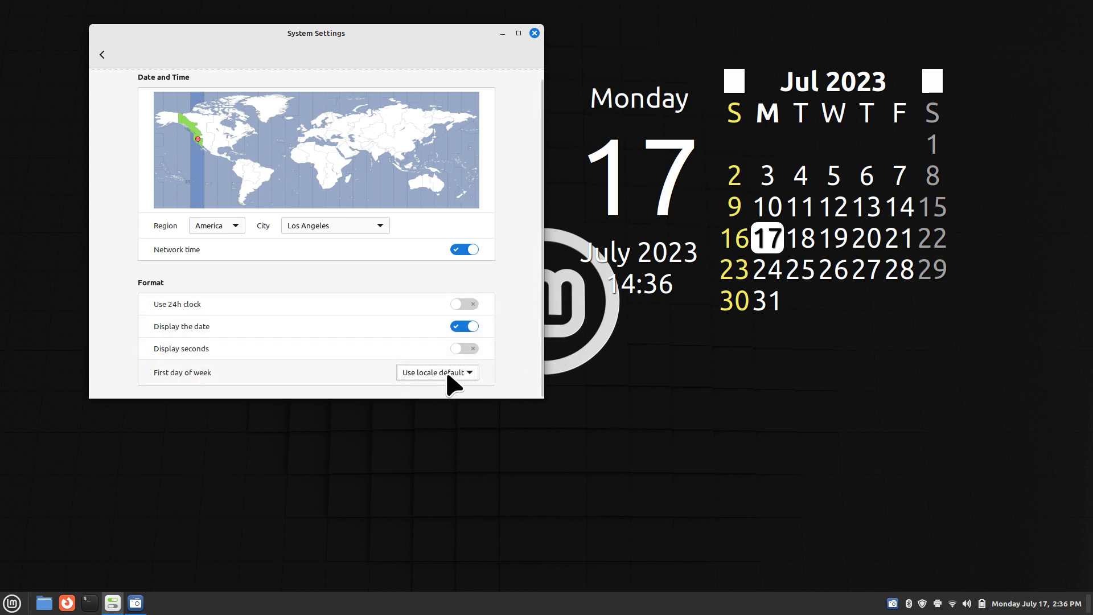
{"action": "left_click", "coordinate": [1037, 603]}
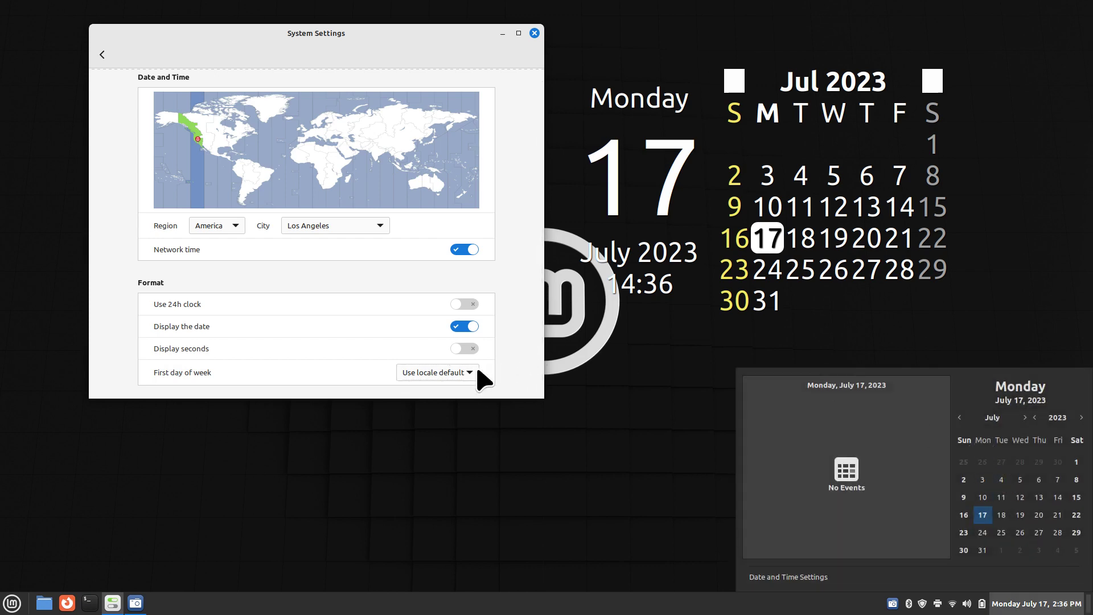
{"action": "left_click", "coordinate": [461, 385]}
{"action": "left_click", "coordinate": [451, 376]}
{"action": "left_click", "coordinate": [449, 408]}
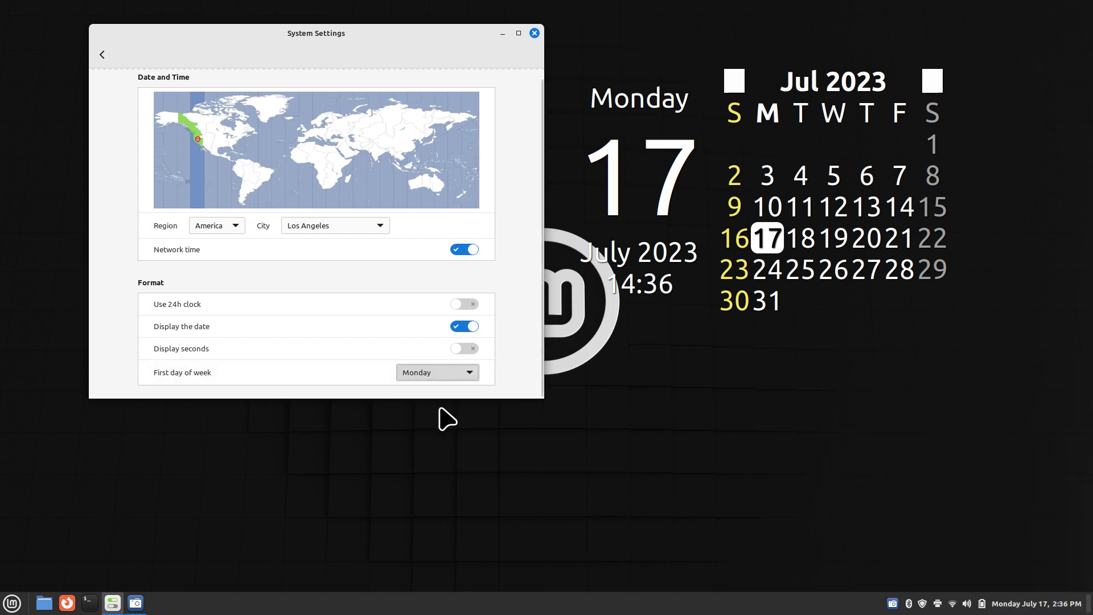
{"action": "left_click", "coordinate": [1008, 603]}
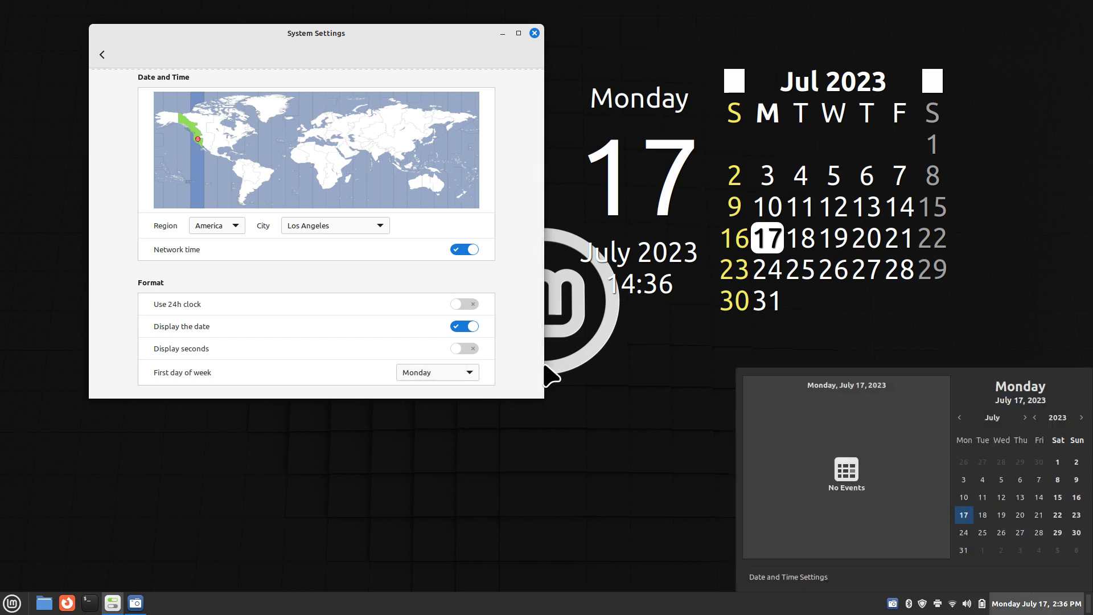
{"action": "left_click", "coordinate": [528, 383]}
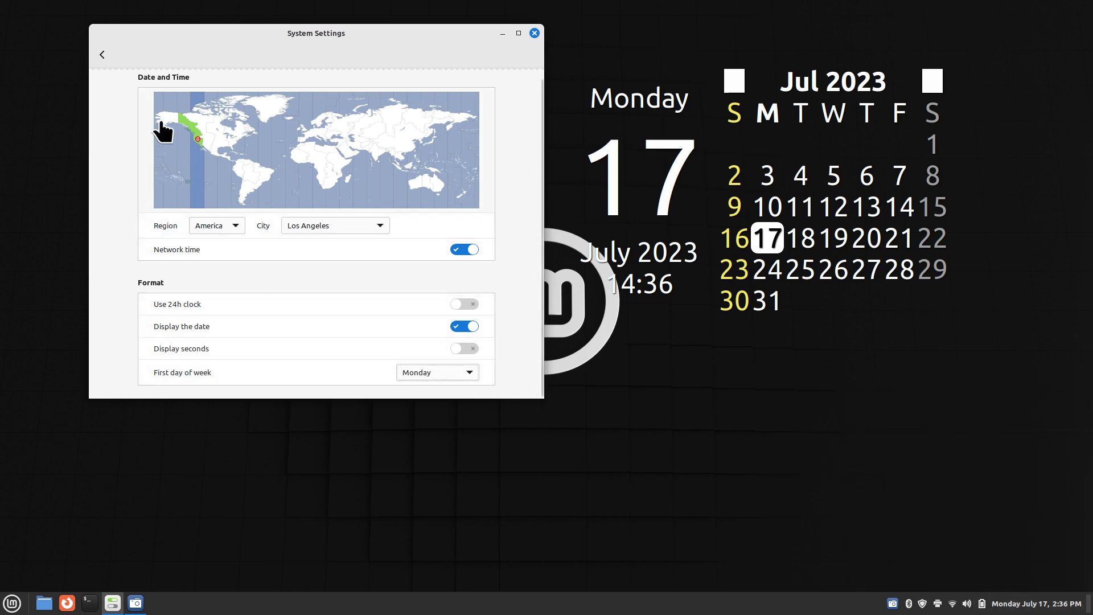
- Open the panel Calendar applet's configuration and enable the use of a custom date format
{"action": "right_click", "coordinate": [1053, 604]}
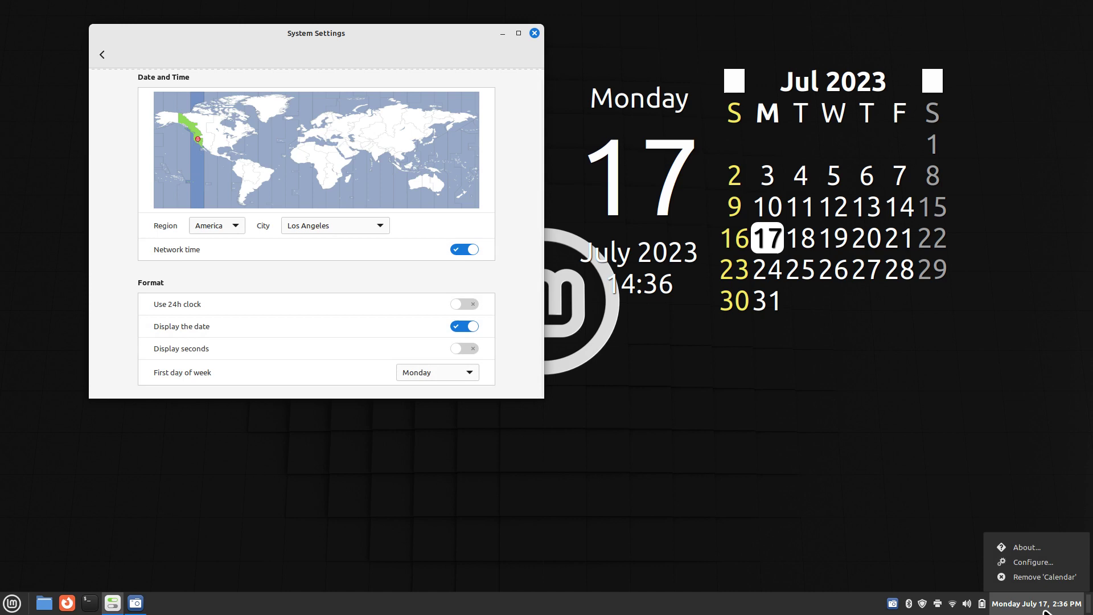
{"action": "left_click", "coordinate": [1054, 562]}
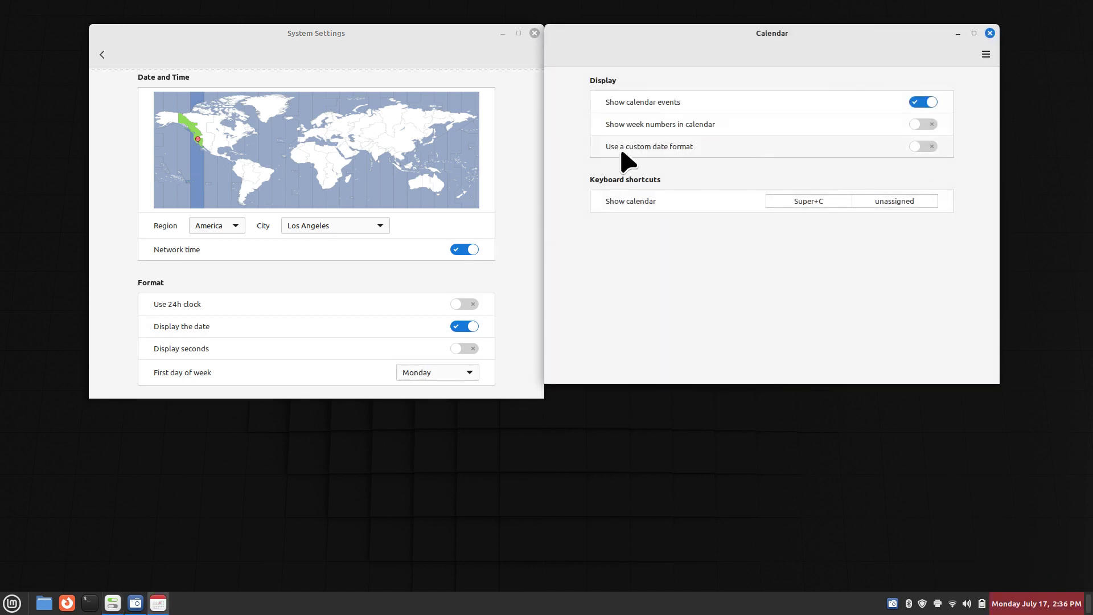
{"action": "left_click", "coordinate": [925, 146]}
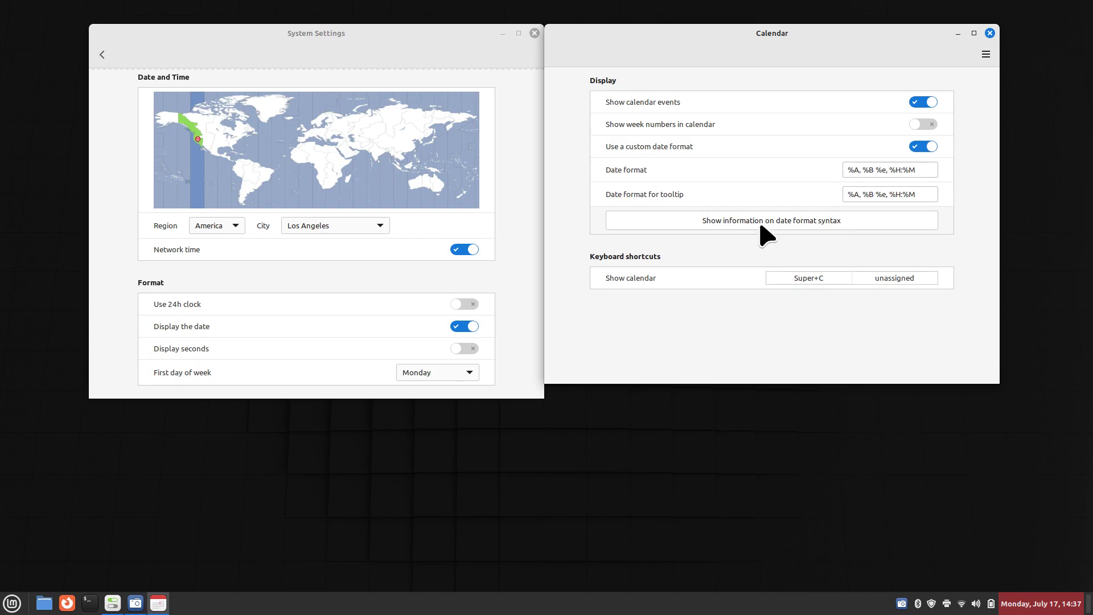
- Open the date format syntax information in Firefox, examine the format builder and code reference, and close the browser
{"action": "left_click", "coordinate": [762, 220]}
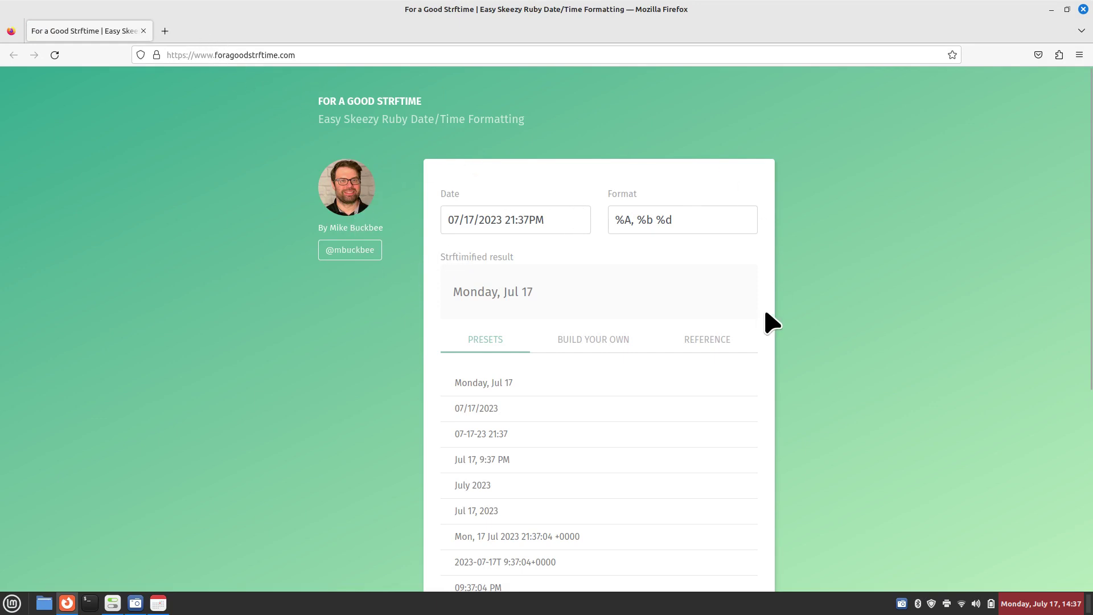
{"action": "left_click", "coordinate": [607, 340]}
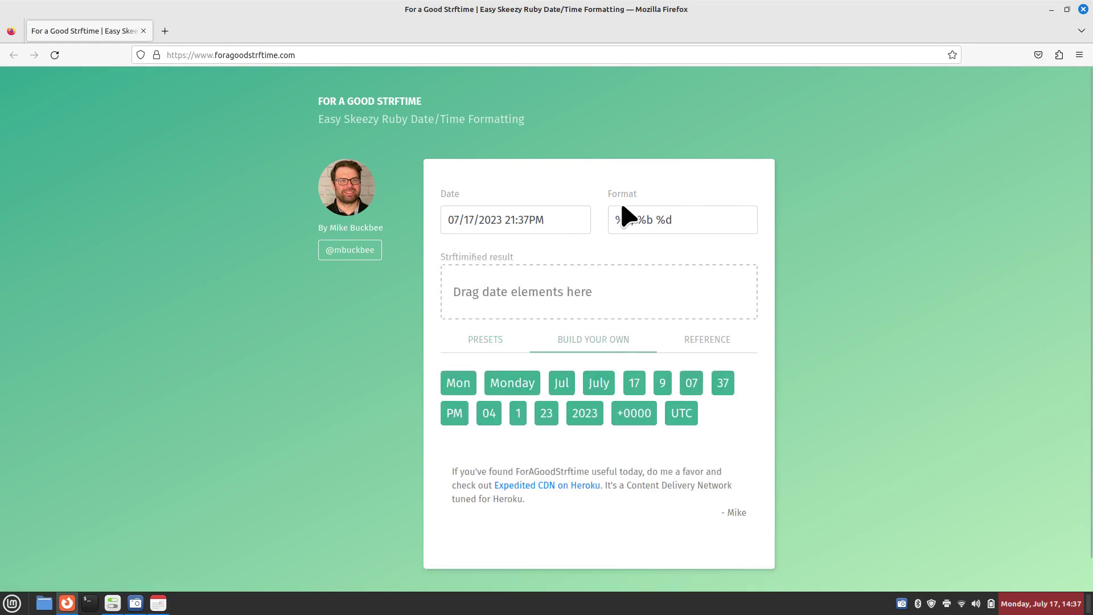
{"action": "left_click_drag", "start_coordinate": [680, 220], "coordinate": [604, 220]}
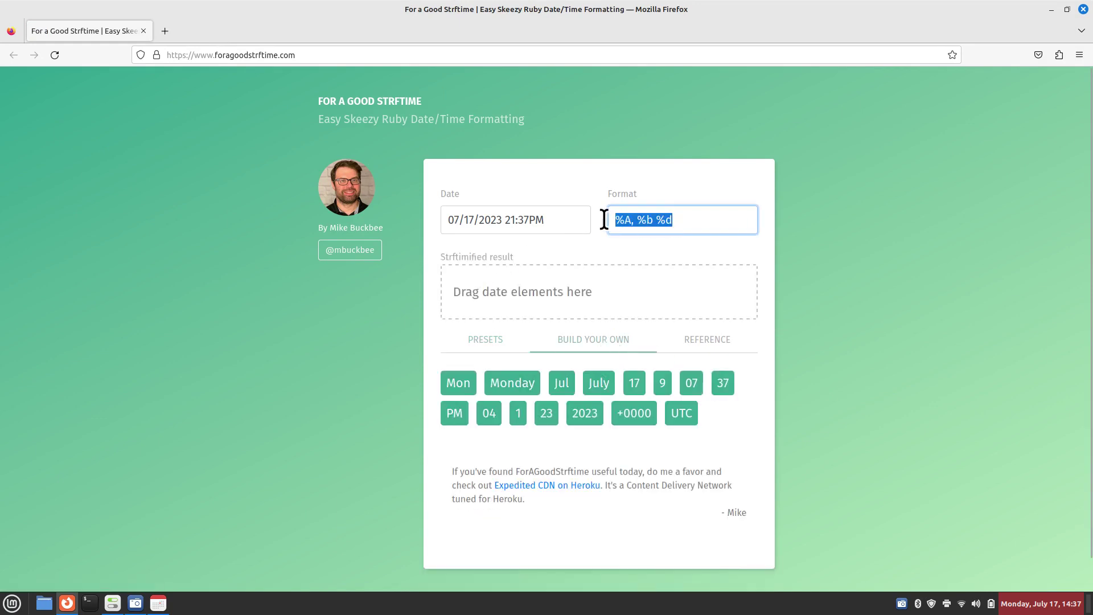
{"action": "right_click", "coordinate": [652, 219]}
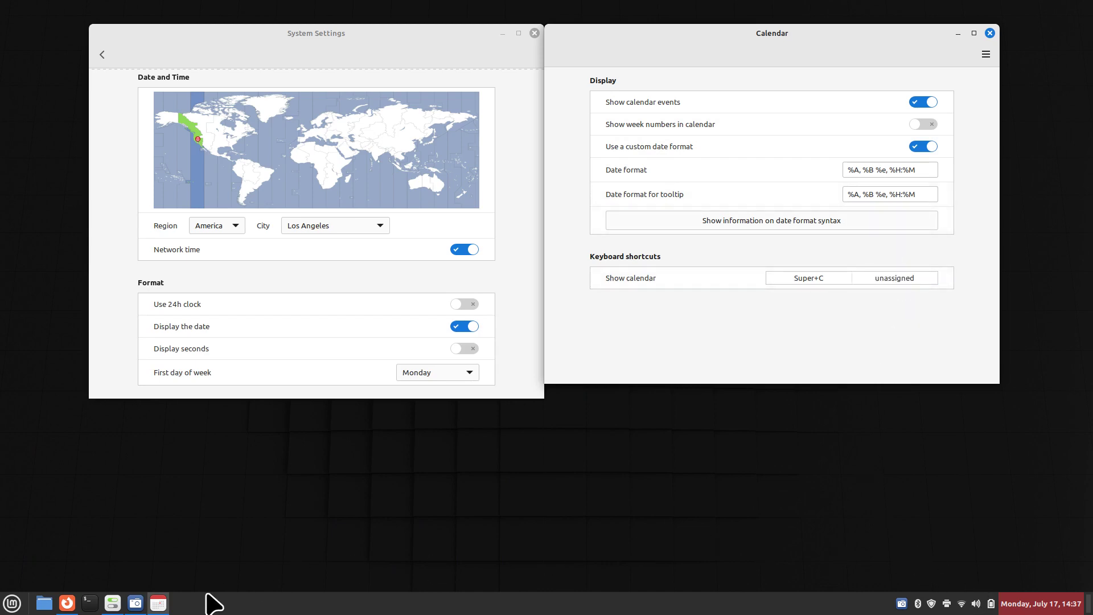
{"action": "left_click", "coordinate": [67, 603]}
{"action": "left_click", "coordinate": [717, 345]}
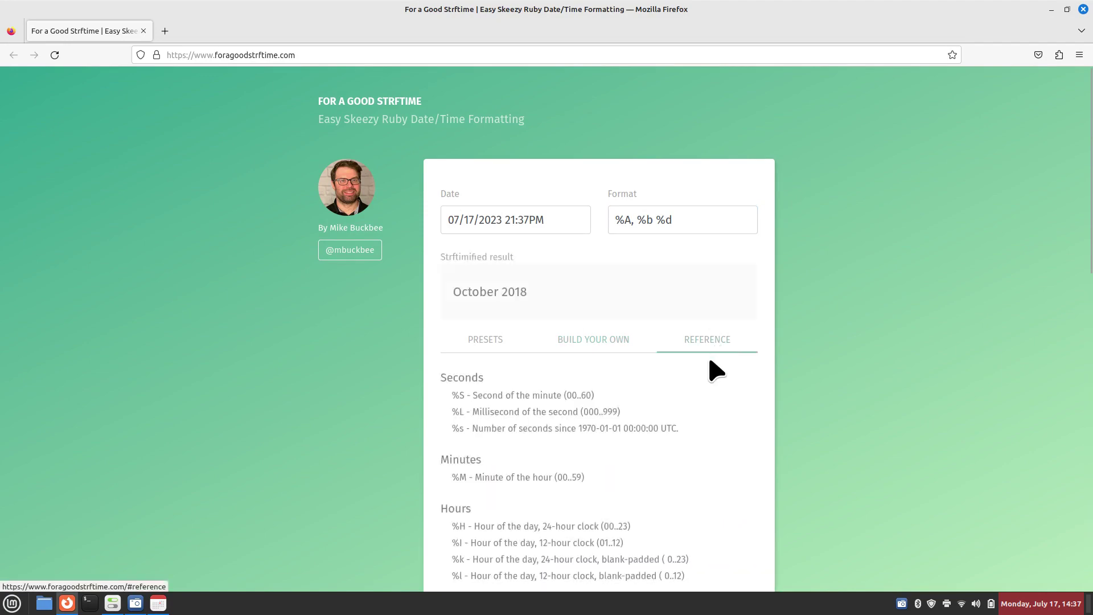
{"action": "scroll", "coordinate": [595, 425], "scroll_direction": "down", "scroll_amount": 2}
{"action": "scroll", "coordinate": [515, 370], "scroll_direction": "down", "scroll_amount": 10}
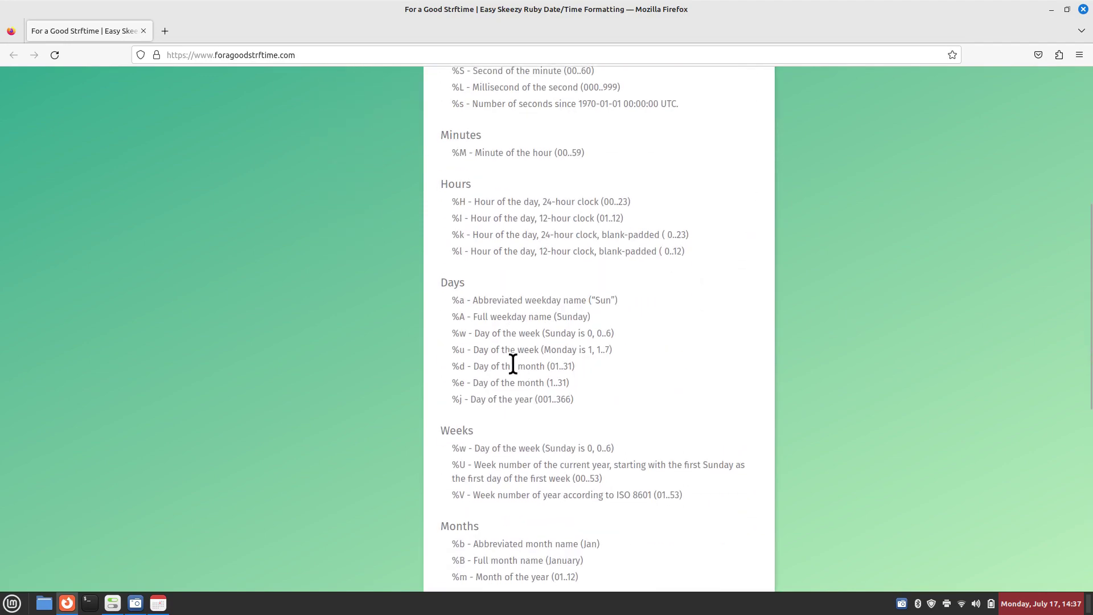
{"action": "left_click", "coordinate": [1083, 10]}
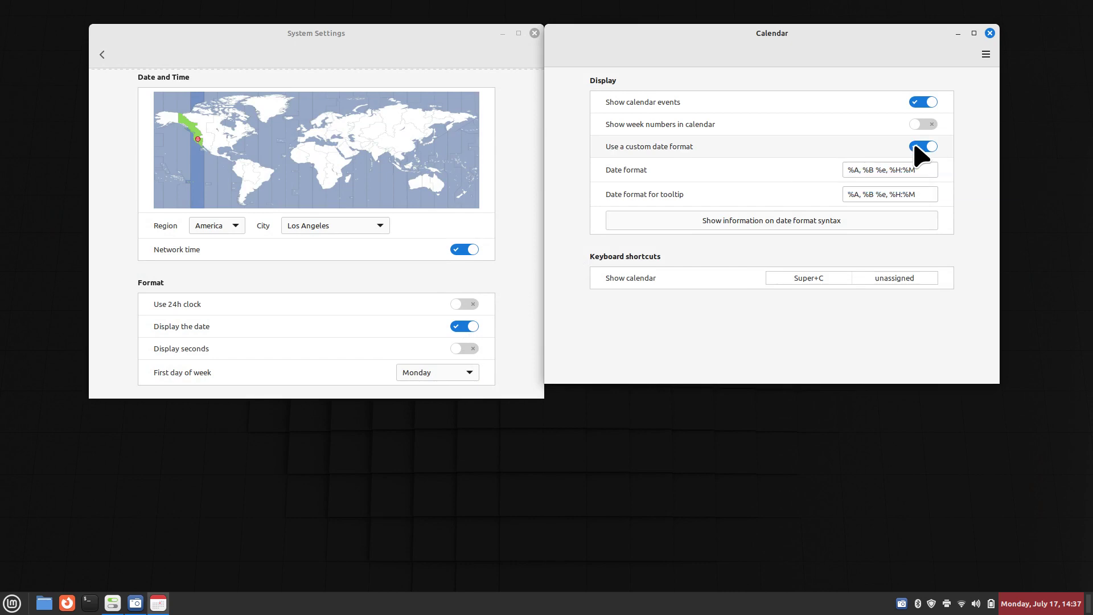
- Disable the custom date format for the Calendar applet and close its configuration window
{"action": "left_click", "coordinate": [920, 146]}
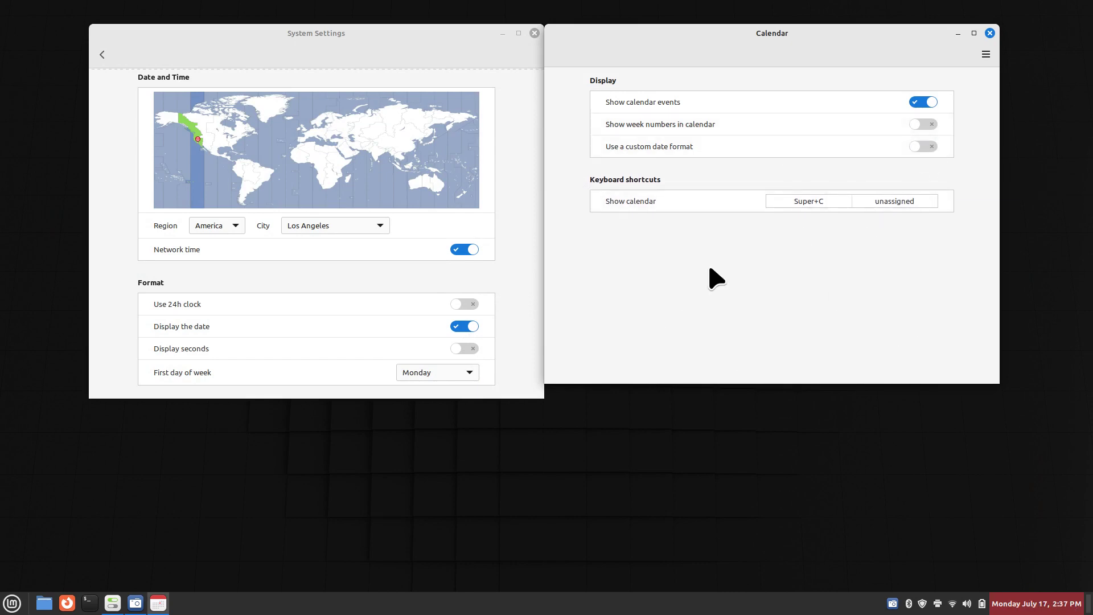
{"action": "left_click", "coordinate": [988, 31]}
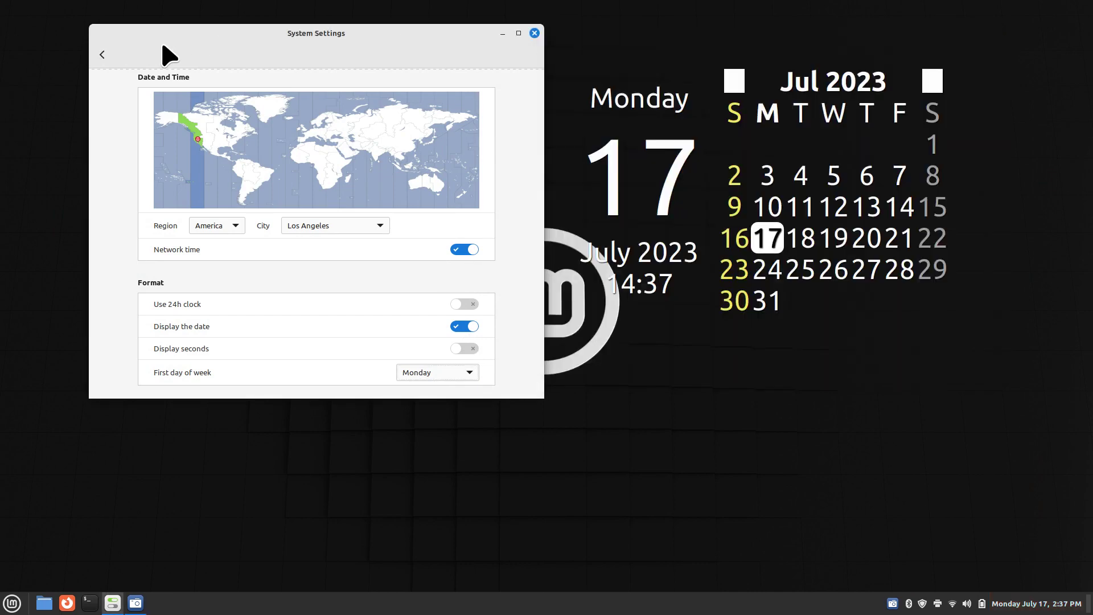
- Return to the settings overview, keep the window clear of the calendar desklet, and open the Desklets settings
{"action": "left_click_drag", "start_coordinate": [163, 44], "coordinate": [305, 93]}
{"action": "left_click", "coordinate": [242, 104]}
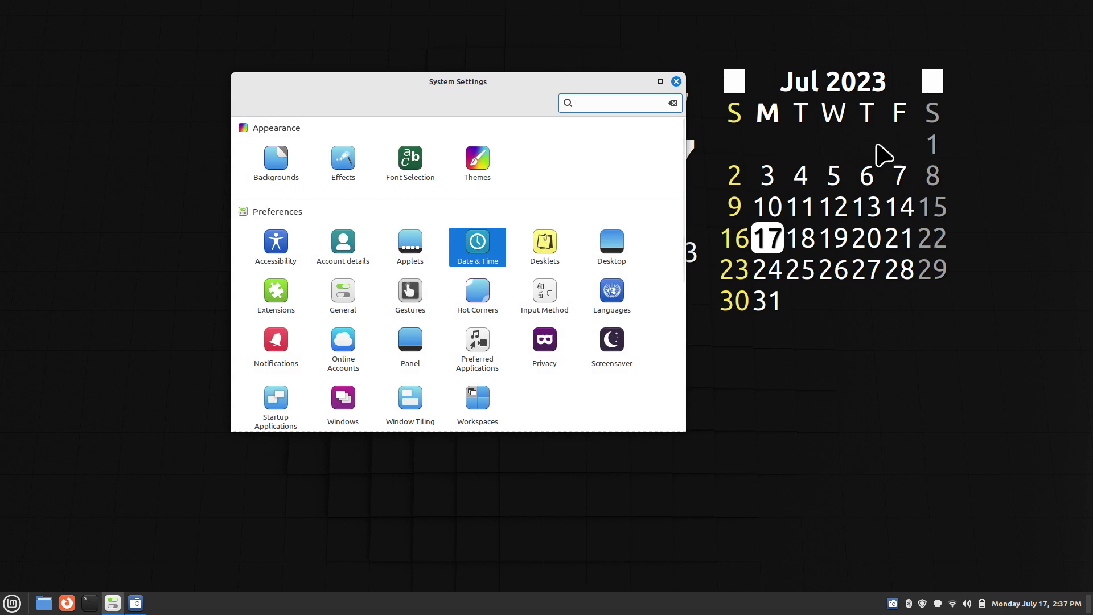
{"action": "left_click_drag", "start_coordinate": [503, 90], "coordinate": [311, 64]}
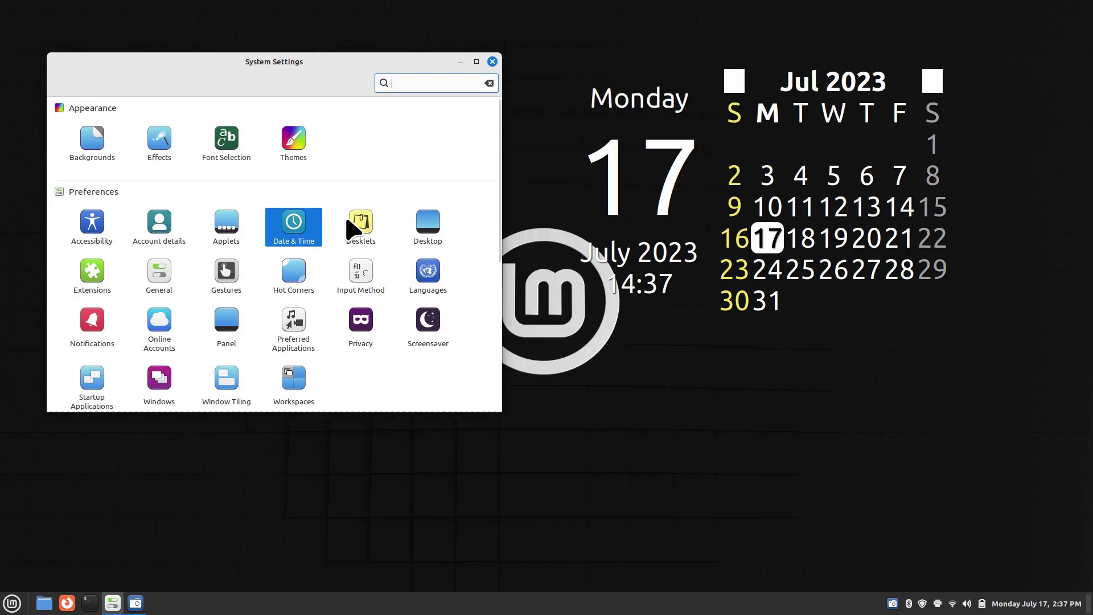
{"action": "left_click", "coordinate": [368, 231]}
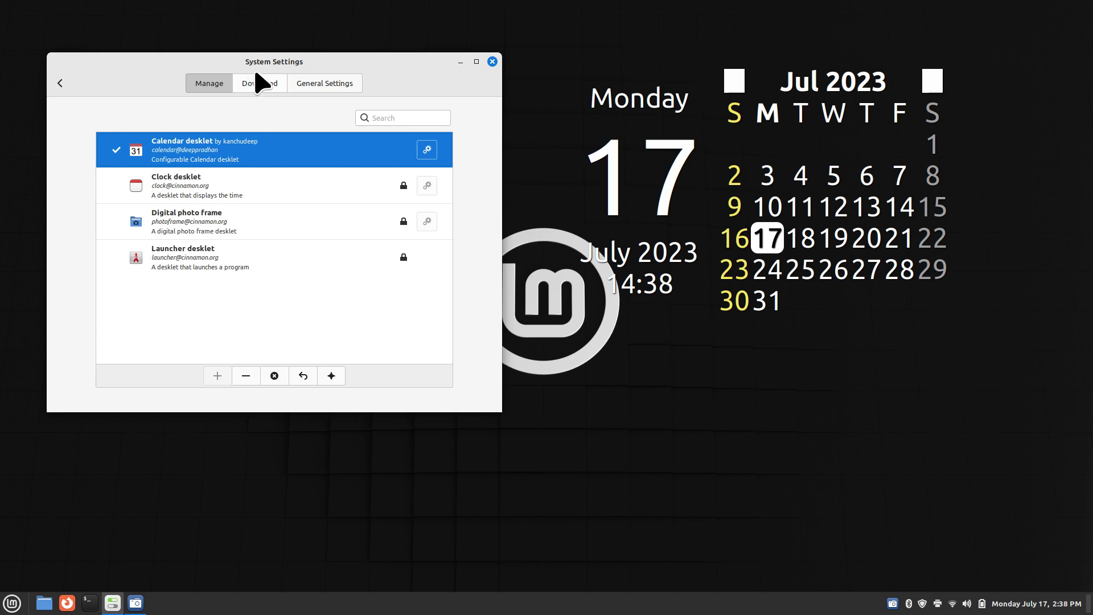
- Browse the desklets available for download and return to the list of installed desklets
{"action": "left_click", "coordinate": [257, 83]}
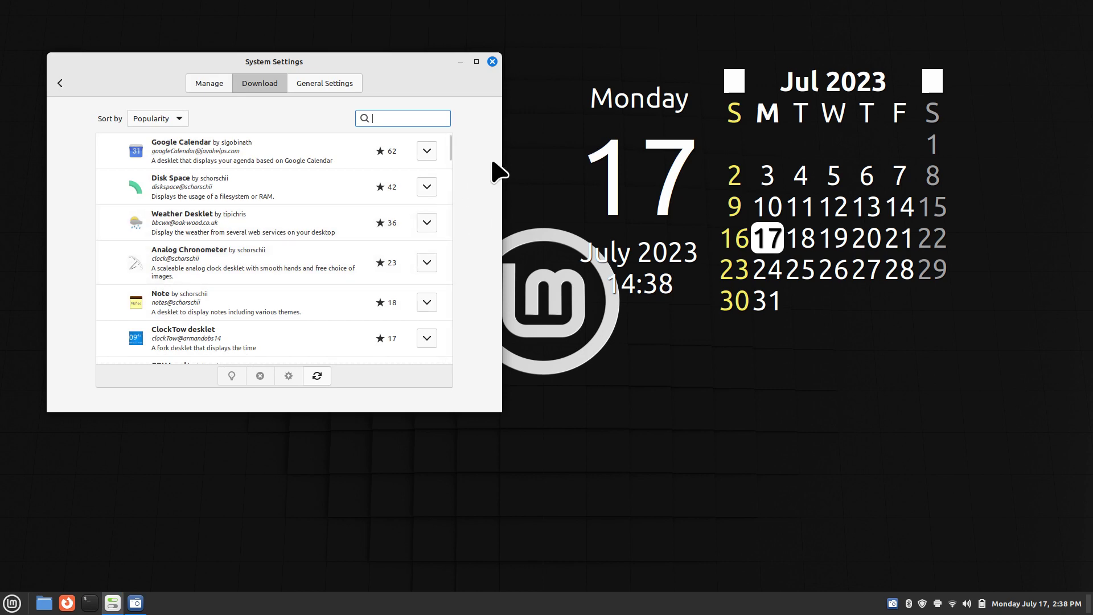
{"action": "left_click_drag", "start_coordinate": [451, 159], "coordinate": [448, 190]}
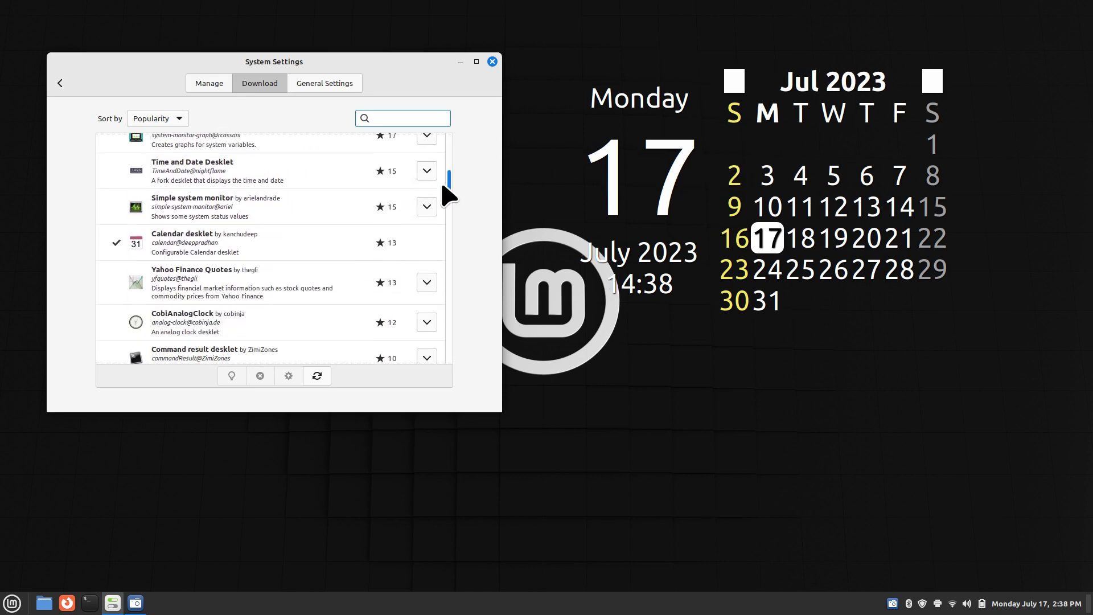
{"action": "left_click", "coordinate": [208, 84]}
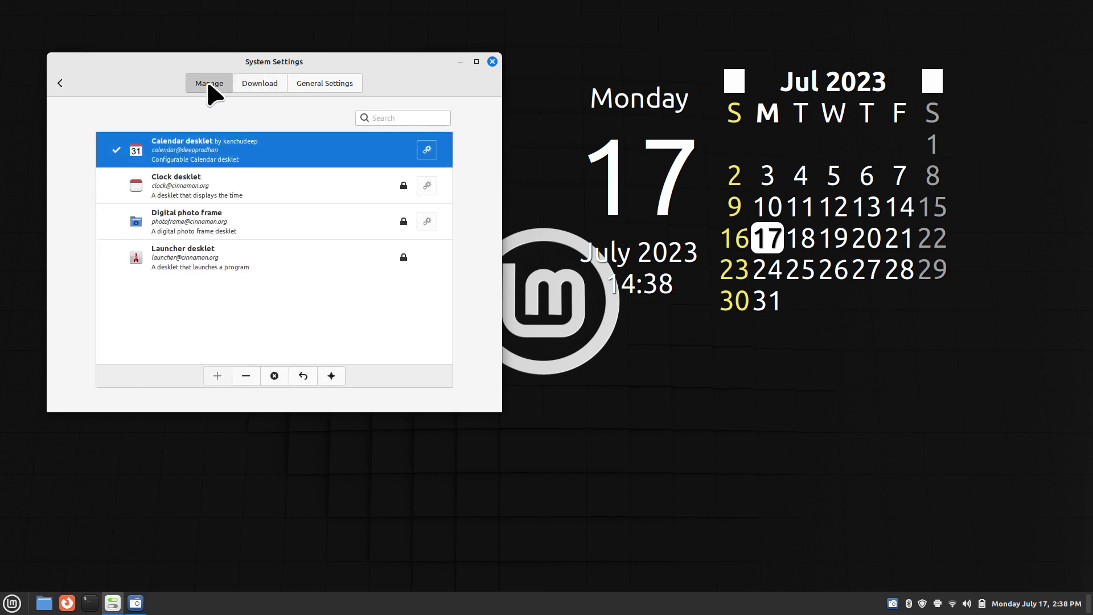
- View the Calendar desklet's configuration with the desklet uncovered, try its font size control, and close the configuration
{"action": "left_click", "coordinate": [427, 150]}
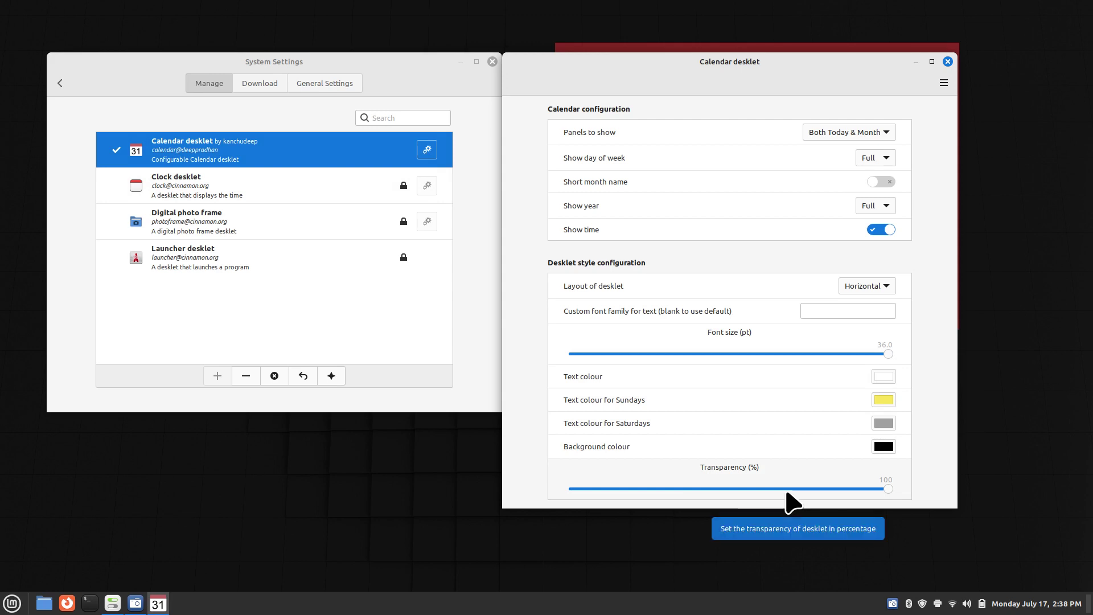
{"action": "left_click_drag", "start_coordinate": [832, 63], "coordinate": [428, 89]}
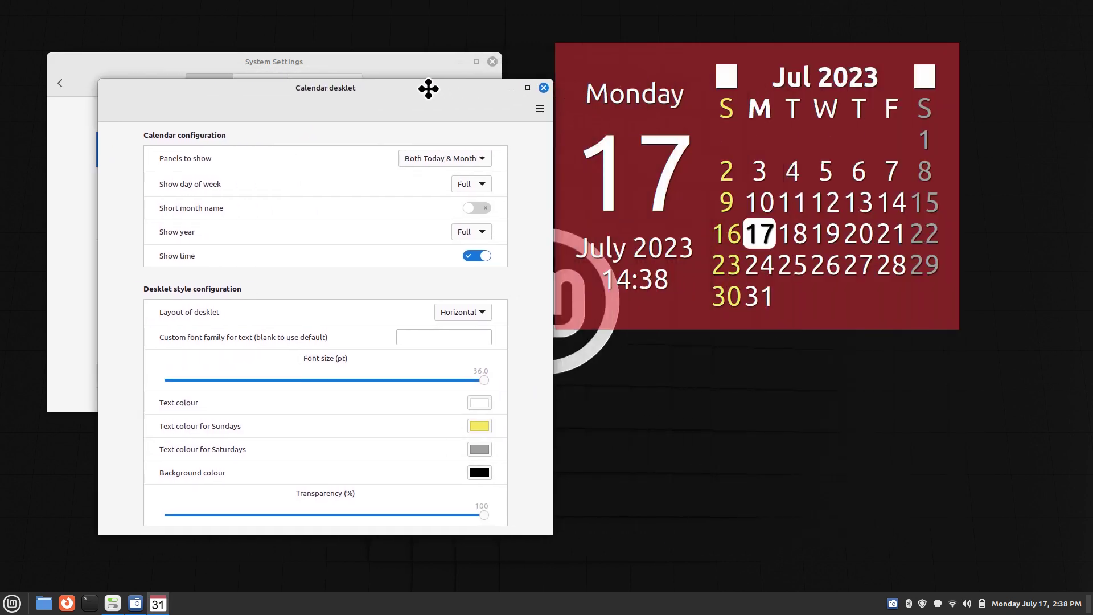
{"action": "mouse_move", "coordinate": [483, 380]}
{"action": "left_mouse_down"}
{"action": "mouse_move", "coordinate": [169, 385]}
{"action": "mouse_move", "coordinate": [494, 382]}
{"action": "left_mouse_up"}
{"action": "left_click", "coordinate": [543, 88]}
- Reposition the settings window and view the downloadable desklets and the general desklet settings
{"action": "left_click_drag", "start_coordinate": [426, 69], "coordinate": [494, 113]}
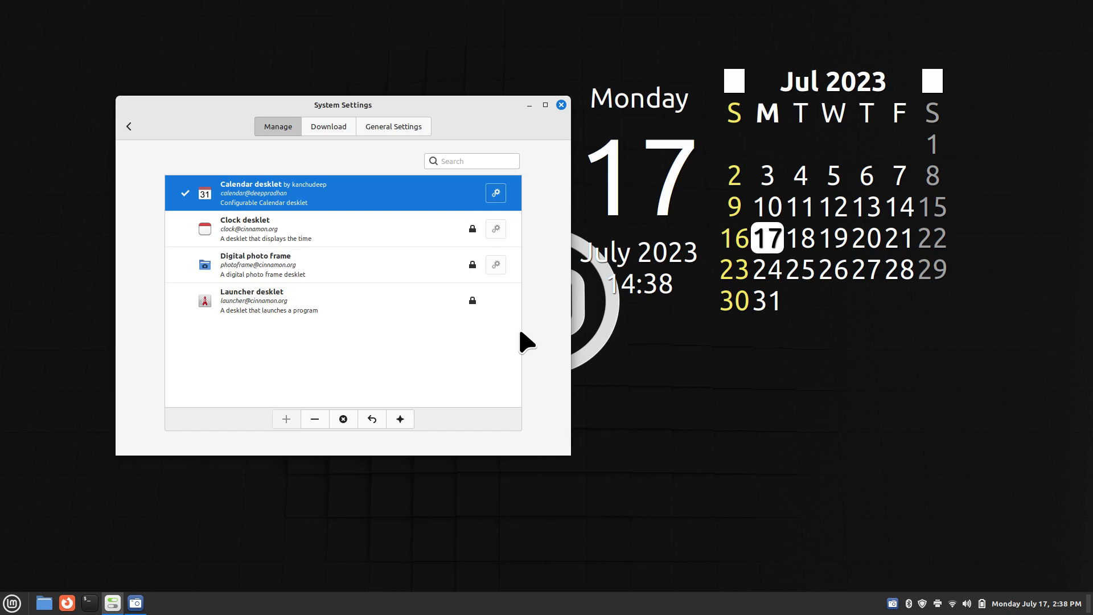
{"action": "left_click", "coordinate": [328, 126]}
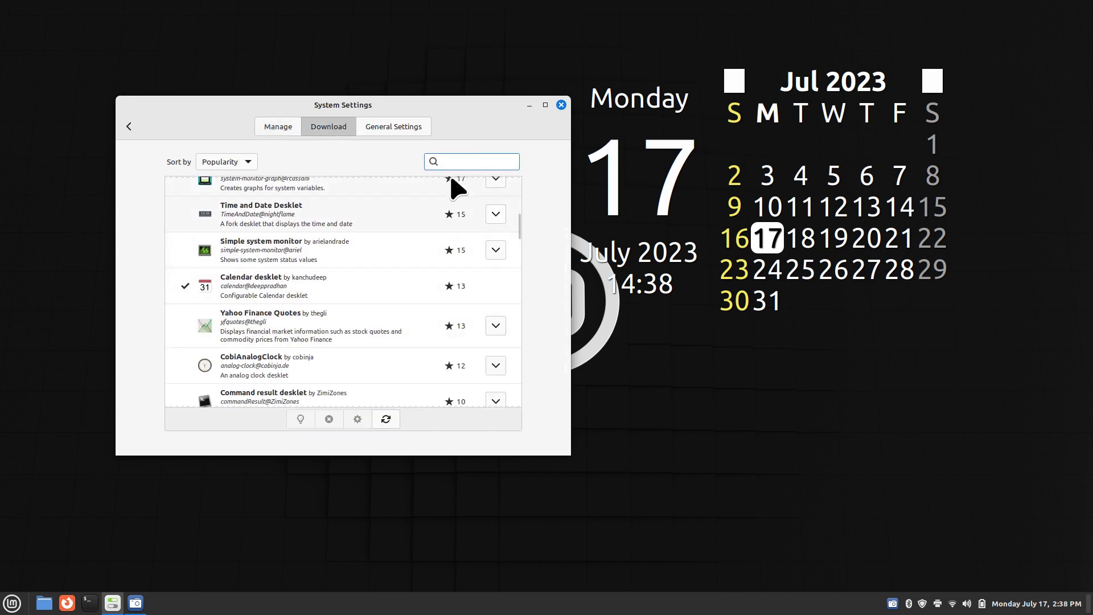
{"action": "left_click", "coordinate": [393, 132]}
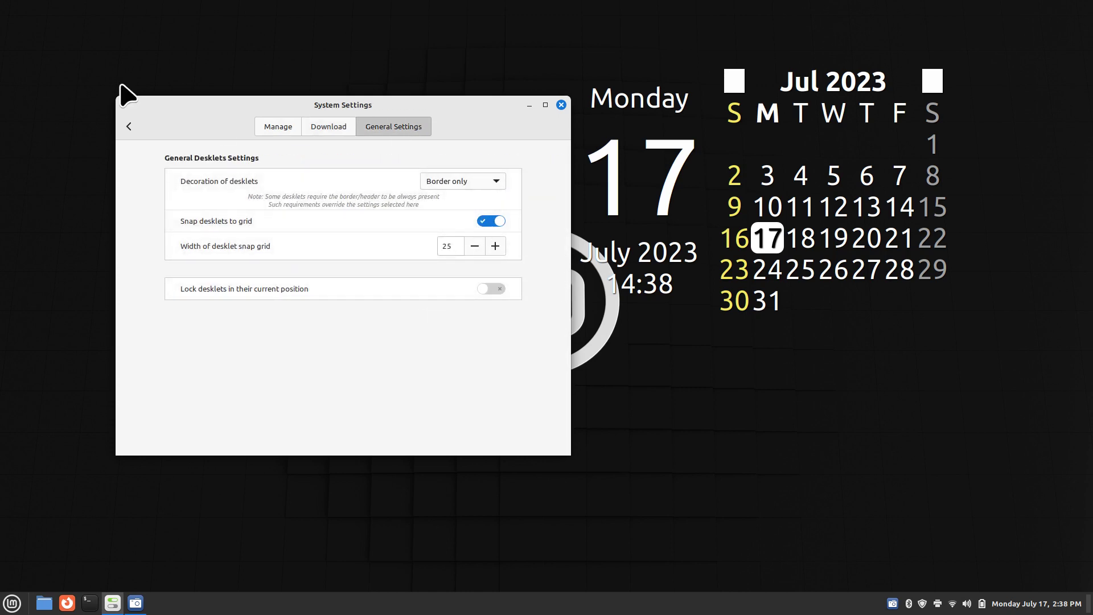
- Open the Desktop settings, move the window away from the icon area, and show the Computer, Home and Trash icons on the desktop
{"action": "left_click", "coordinate": [128, 126]}
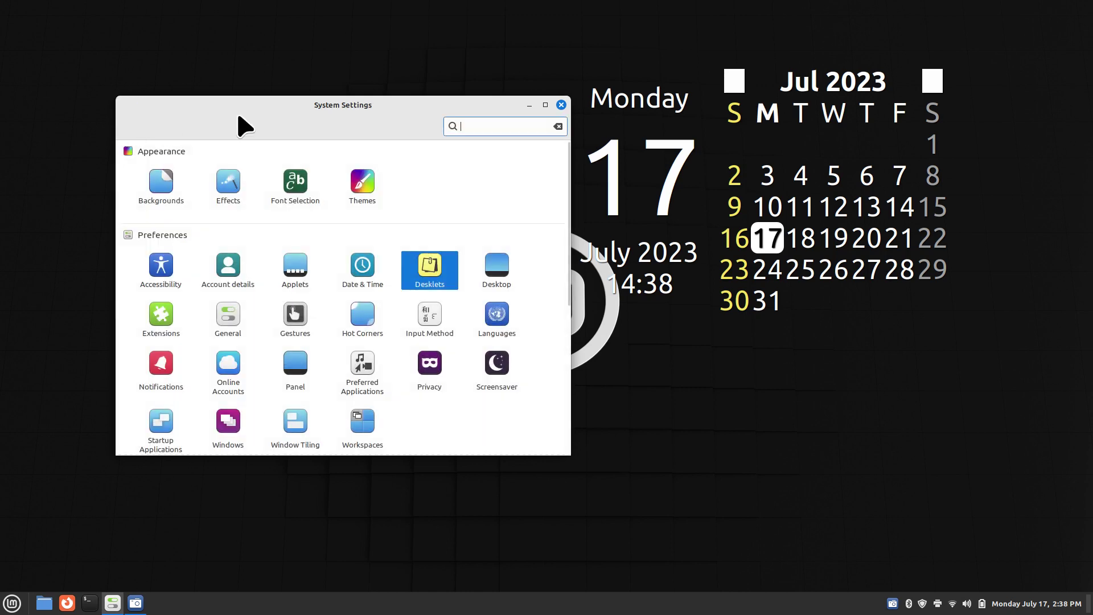
{"action": "left_click", "coordinate": [497, 269]}
{"action": "left_click_drag", "start_coordinate": [383, 111], "coordinate": [711, 147]}
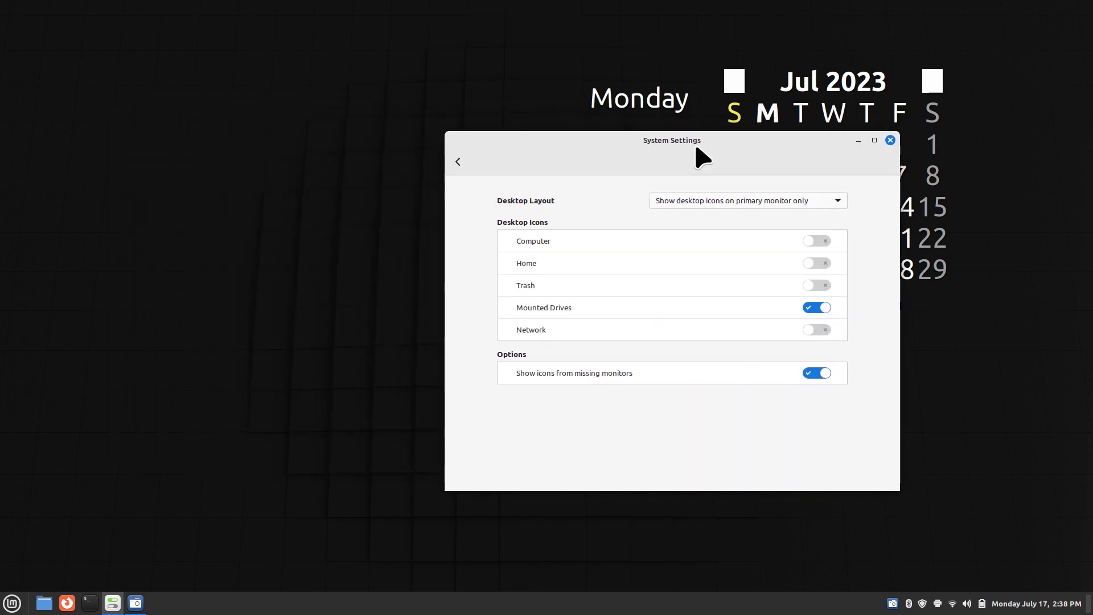
{"action": "left_click", "coordinate": [824, 242]}
{"action": "left_click", "coordinate": [825, 264]}
{"action": "left_click", "coordinate": [824, 285]}
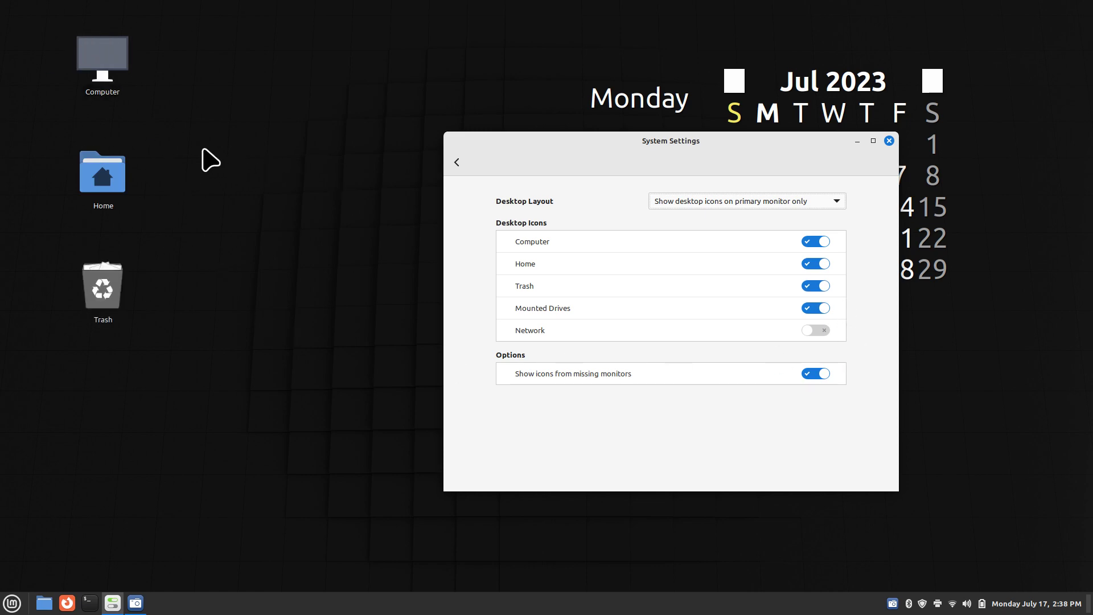
- Customize the desktop's current monitor layout: try the Normal and Smaller icon sizes, return the icon size to Larger, and close the window
{"action": "right_click", "coordinate": [211, 160]}
{"action": "left_click", "coordinate": [274, 295]}
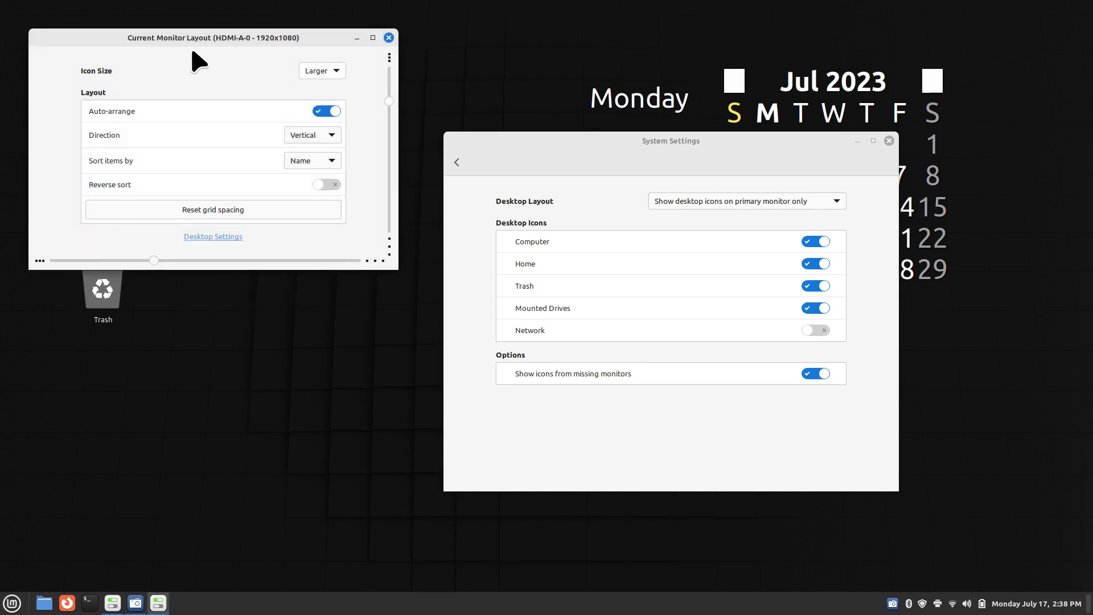
{"action": "left_click_drag", "start_coordinate": [201, 42], "coordinate": [319, 252]}
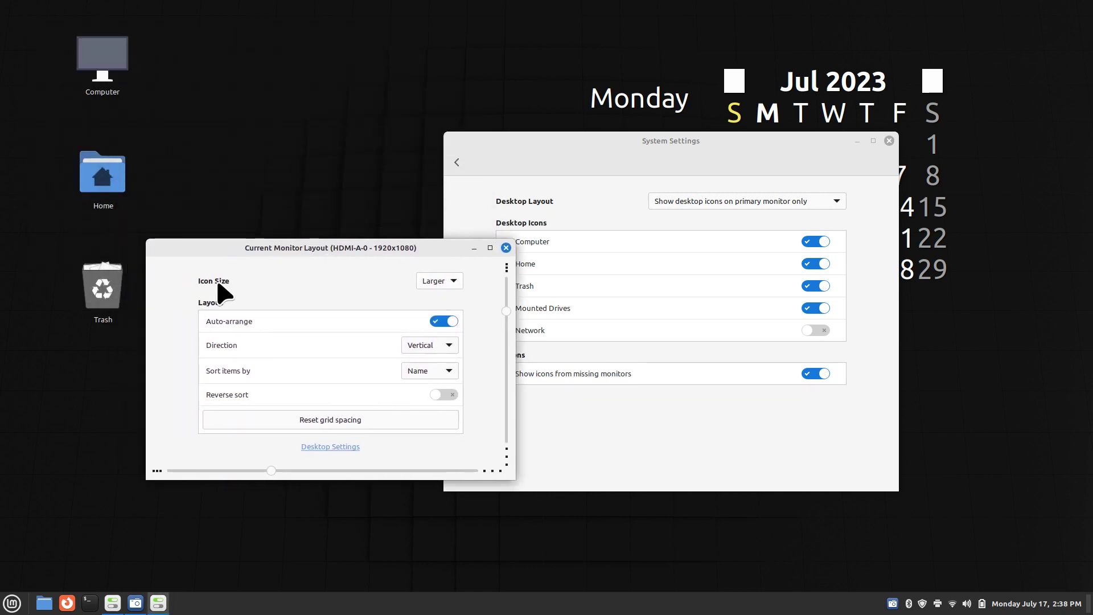
{"action": "left_click", "coordinate": [436, 284]}
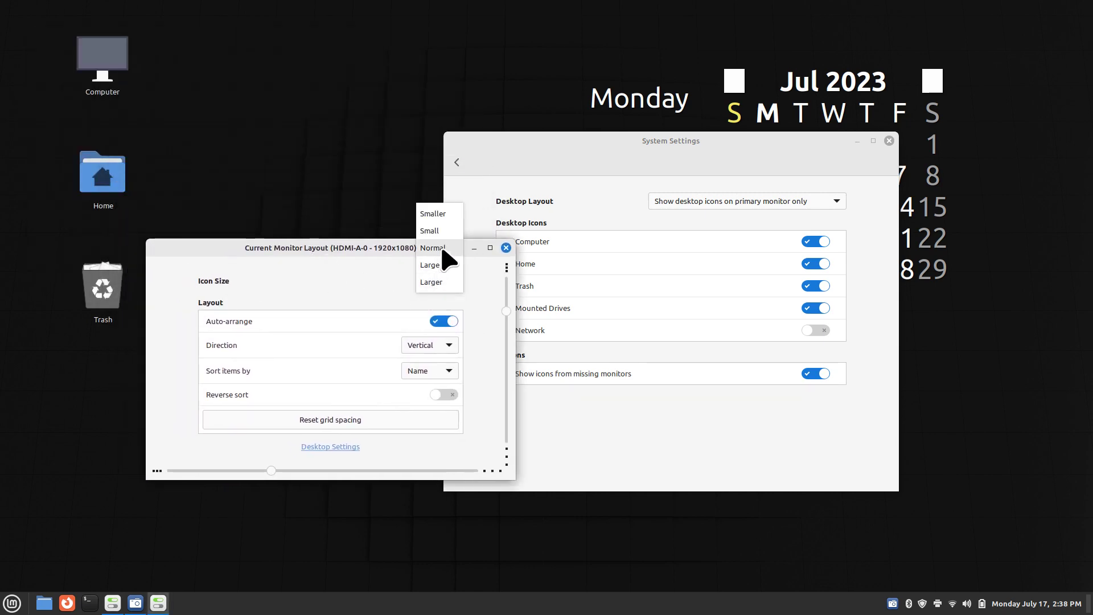
{"action": "left_click", "coordinate": [433, 247]}
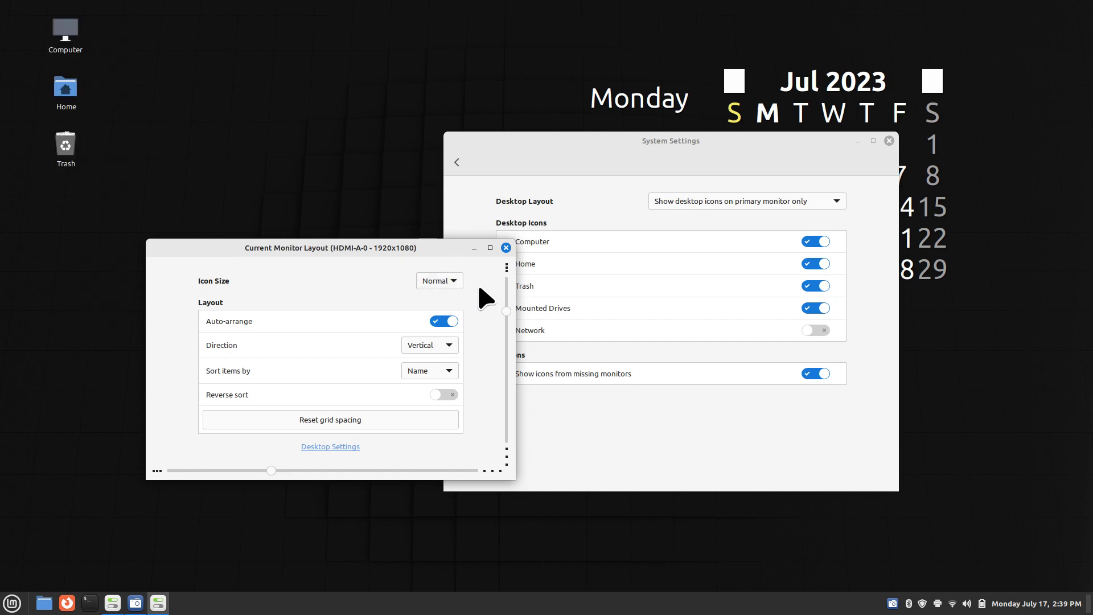
{"action": "left_click", "coordinate": [434, 282]}
{"action": "left_click", "coordinate": [439, 249]}
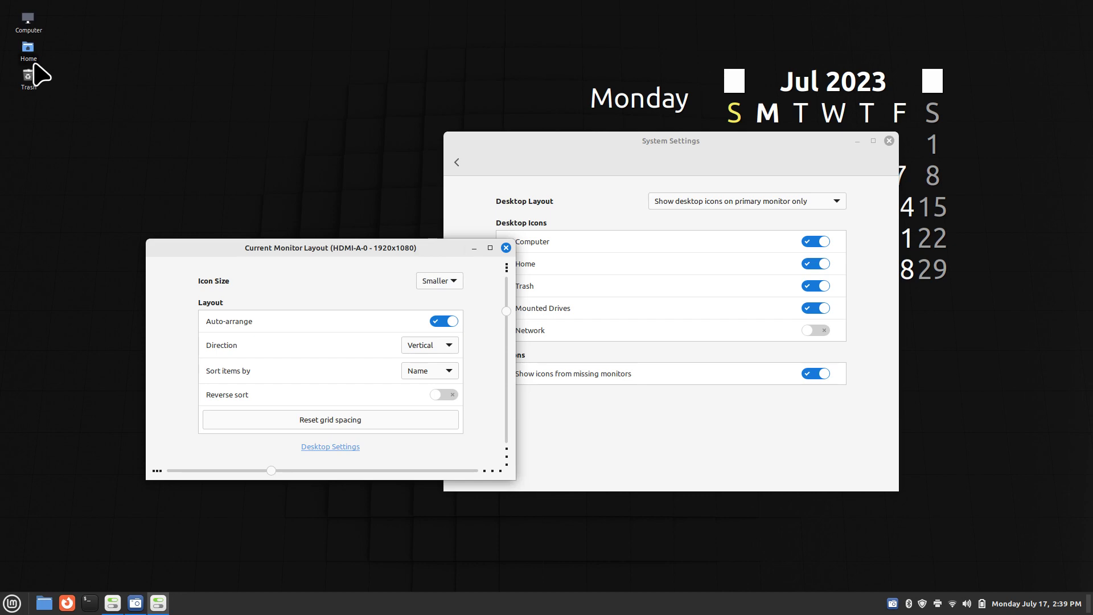
{"action": "left_click", "coordinate": [450, 282]}
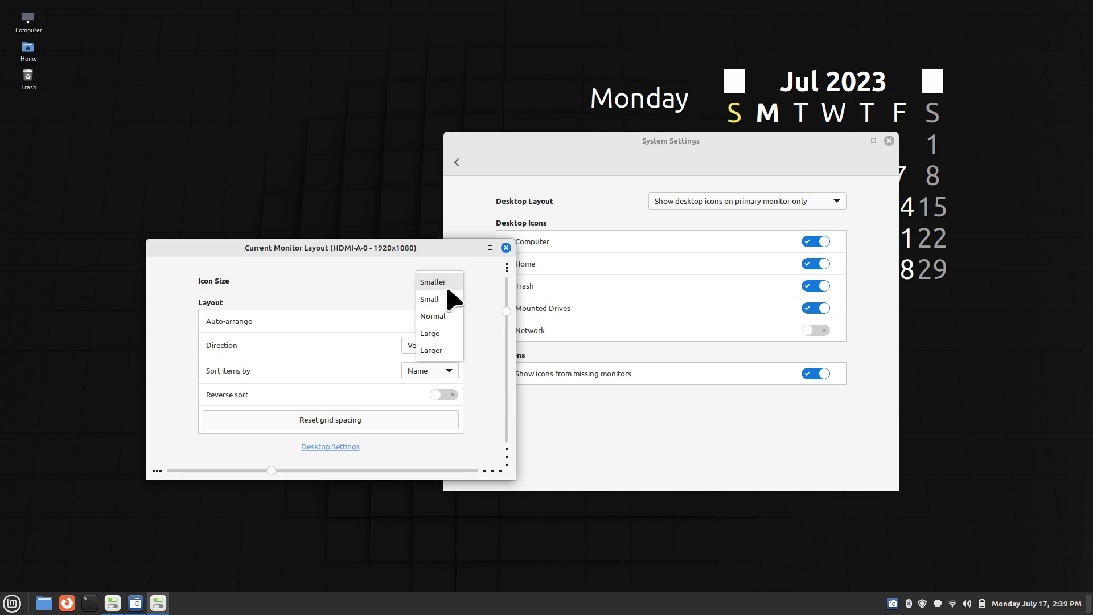
{"action": "left_click", "coordinate": [450, 350]}
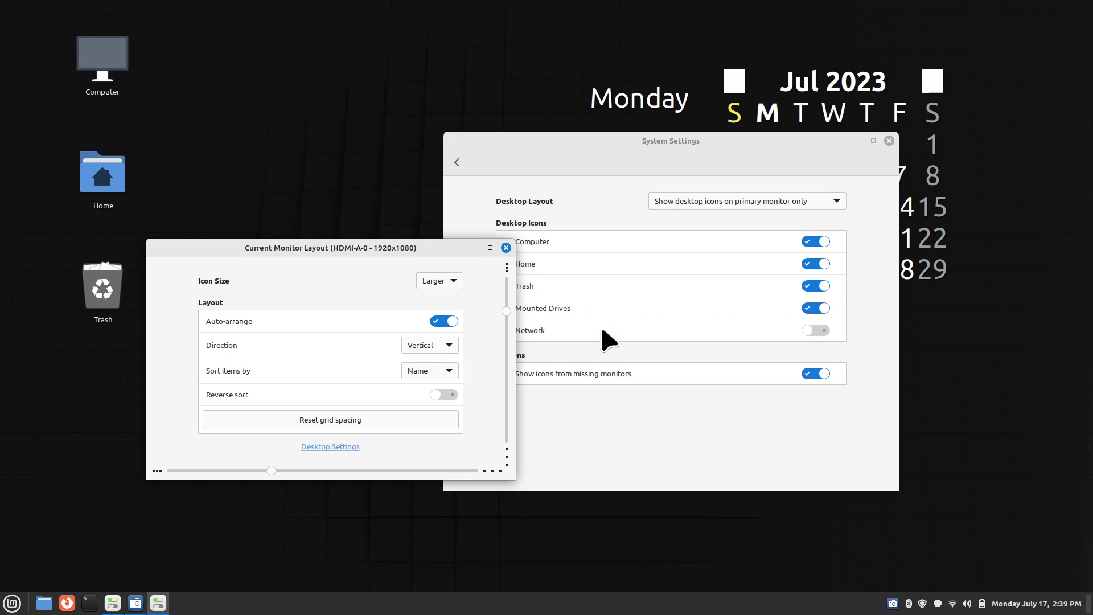
{"action": "left_click", "coordinate": [506, 247]}
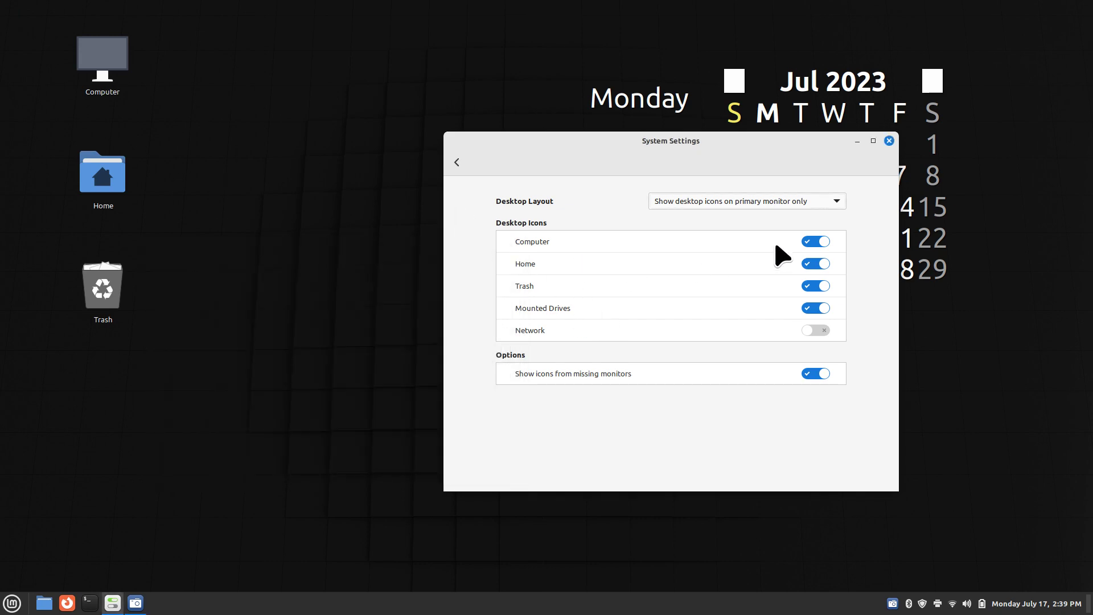
- Hide the Computer, Home and Trash icons from the desktop
{"action": "left_click", "coordinate": [814, 243]}
{"action": "left_click", "coordinate": [814, 265]}
{"action": "left_click", "coordinate": [814, 287]}
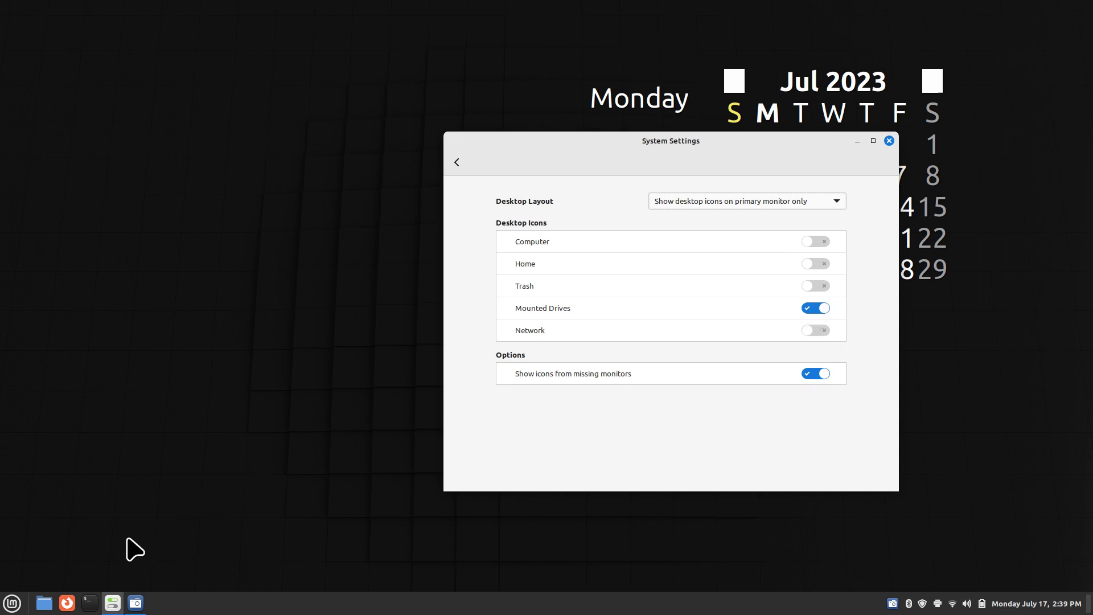
- Mount the BACKUP drive from the file manager and close the file manager
{"action": "left_click", "coordinate": [43, 603]}
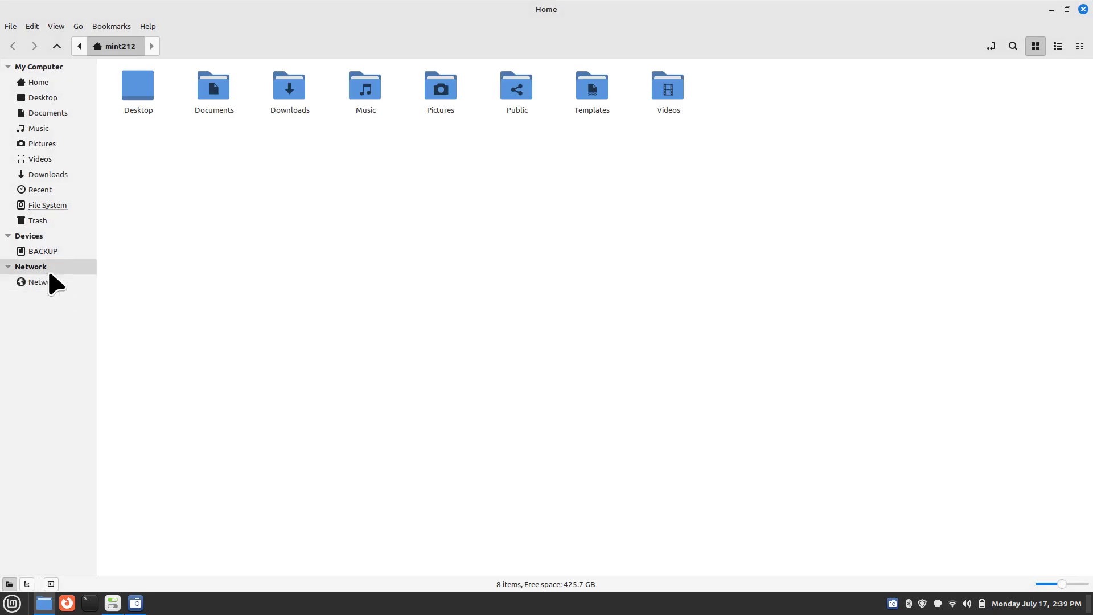
{"action": "left_click", "coordinate": [44, 252]}
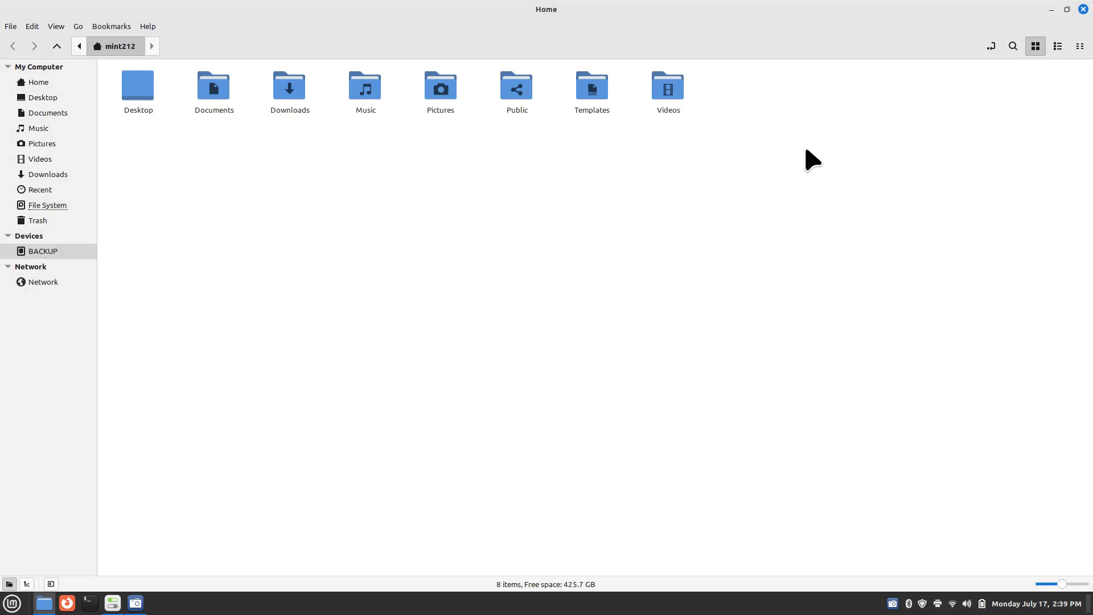
{"action": "left_click", "coordinate": [1083, 9]}
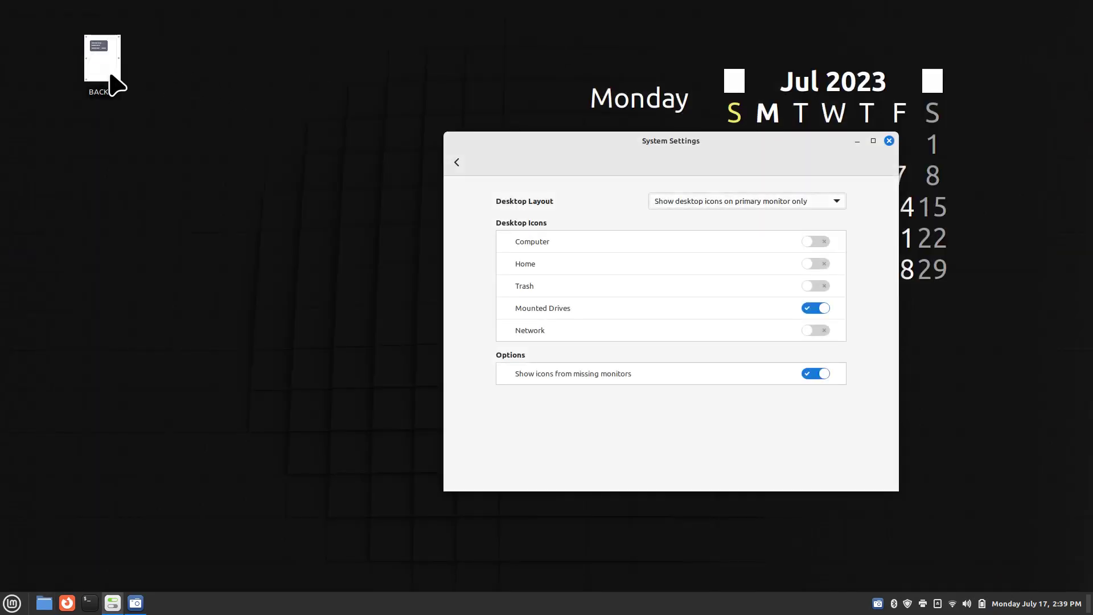
- Customize the desktop layout with the icon size set to Smaller and close the layout window
{"action": "right_click", "coordinate": [209, 143]}
{"action": "left_click", "coordinate": [270, 277]}
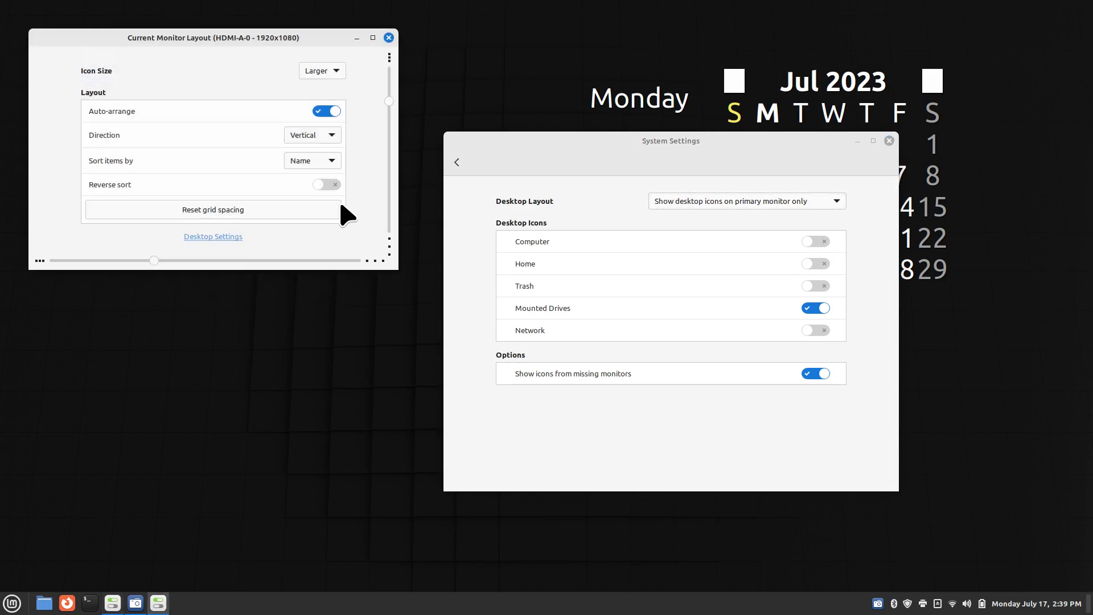
{"action": "left_click", "coordinate": [323, 72]}
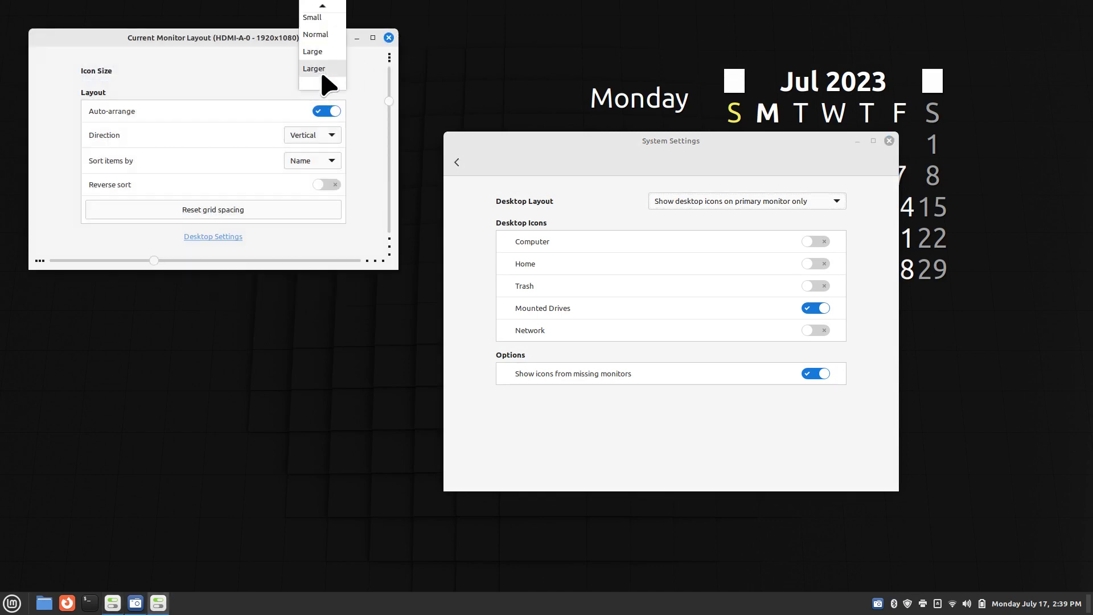
{"action": "left_click", "coordinate": [326, 11]}
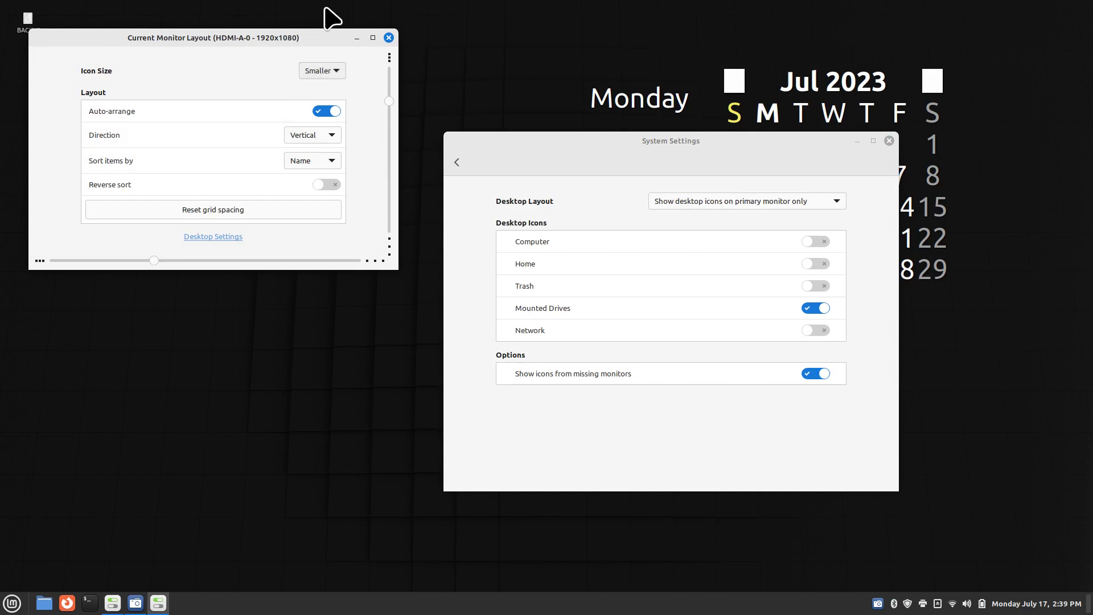
{"action": "left_click", "coordinate": [389, 38]}
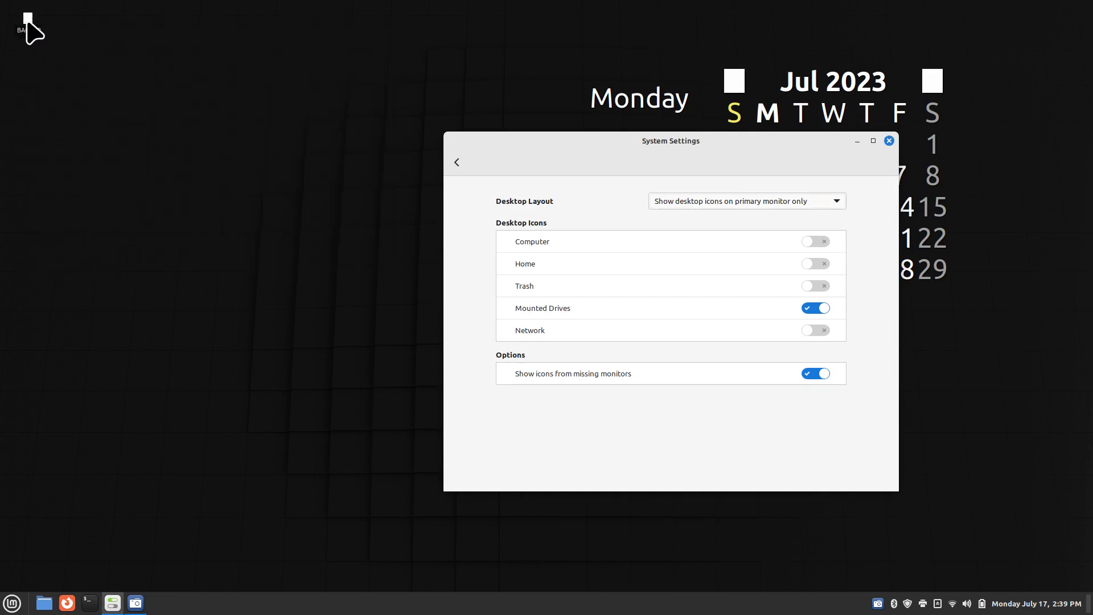
- Reopen the desktop layout customization, set the icon size to Larger, and close it
{"action": "right_click", "coordinate": [141, 162]}
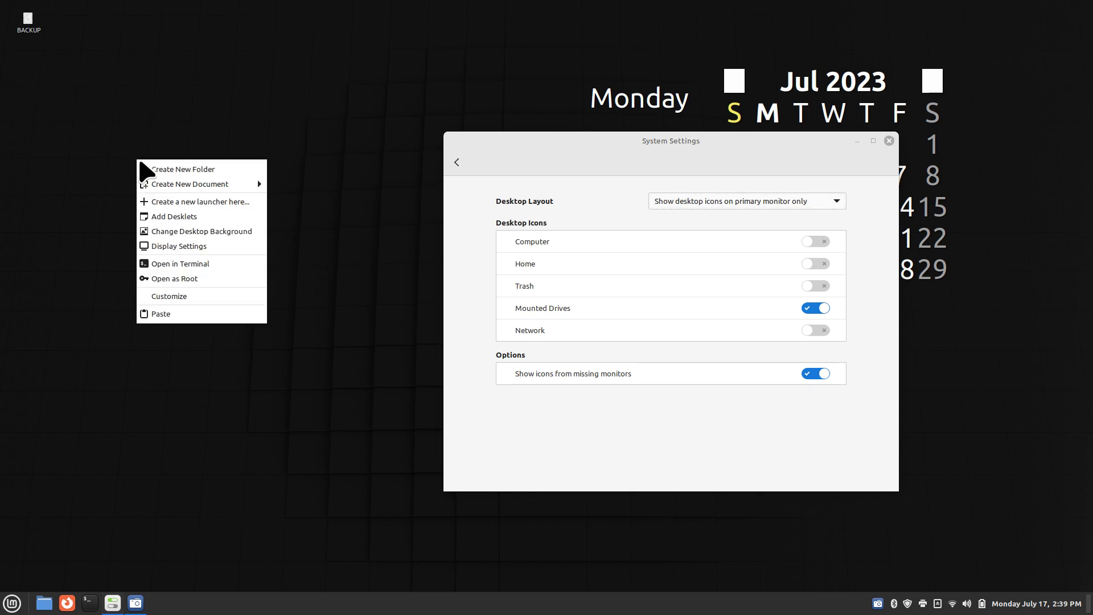
{"action": "left_click", "coordinate": [224, 297]}
{"action": "left_click", "coordinate": [337, 73]}
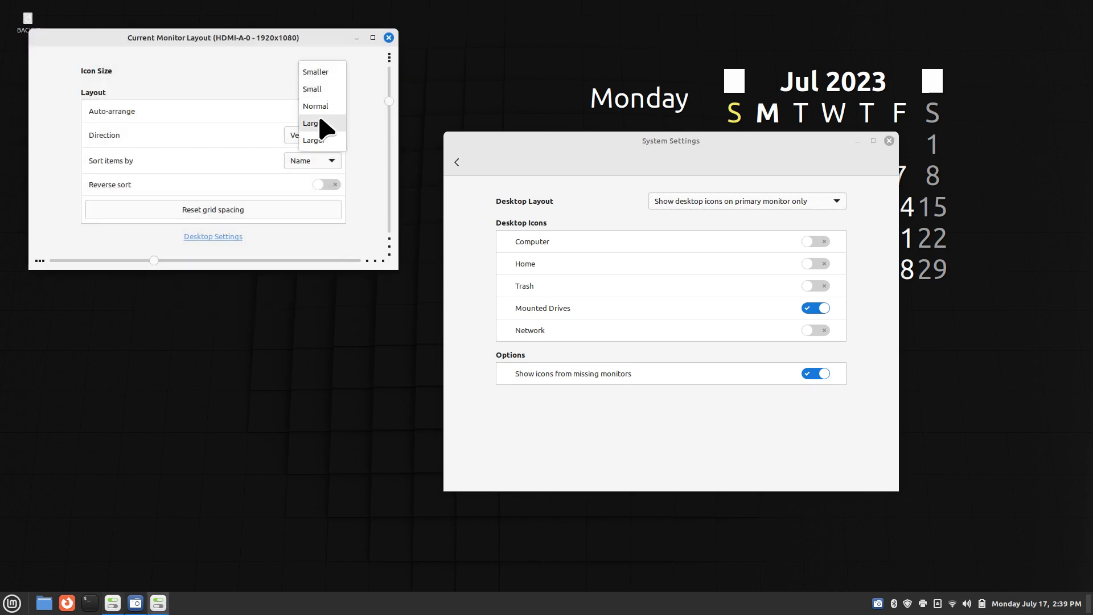
{"action": "left_click", "coordinate": [322, 139]}
{"action": "left_click", "coordinate": [389, 38]}
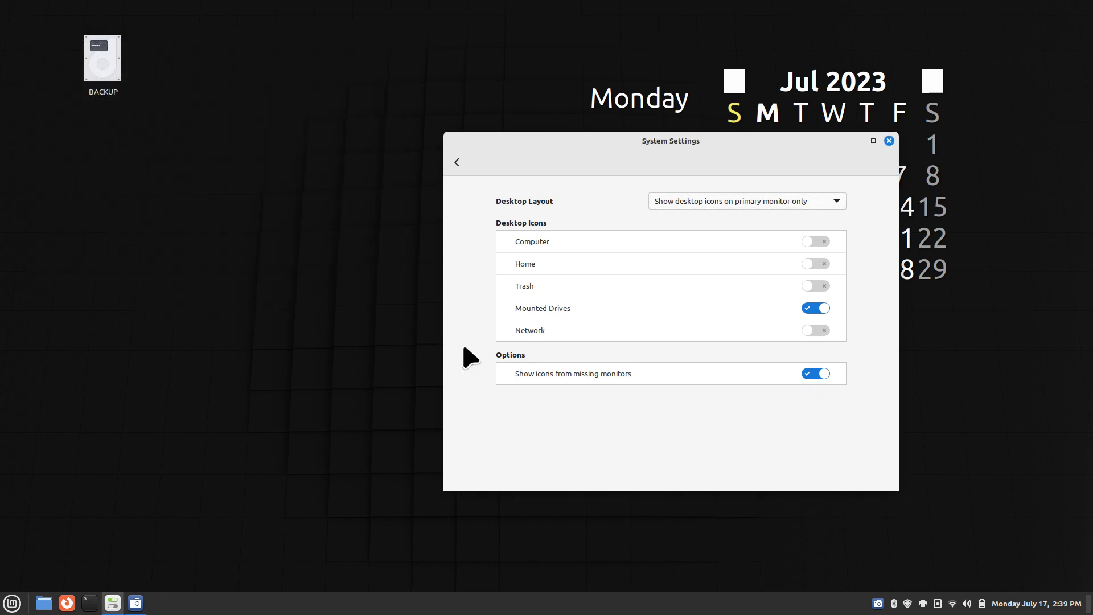
- Hide mounted drives from the desktop and check the BACKUP device in the file manager
{"action": "left_click", "coordinate": [813, 310]}
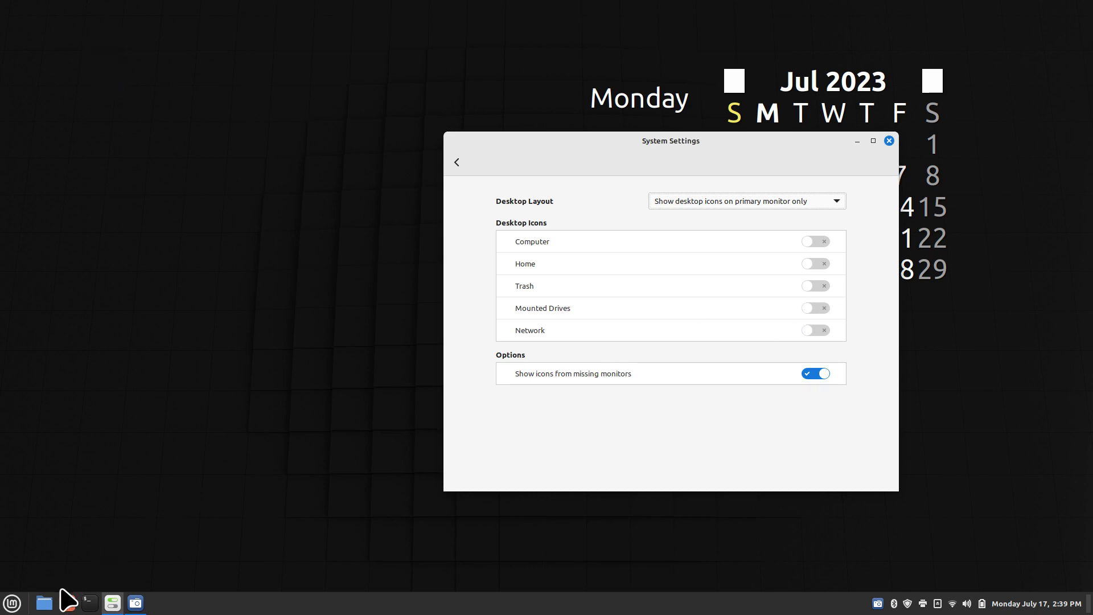
{"action": "left_click", "coordinate": [44, 603]}
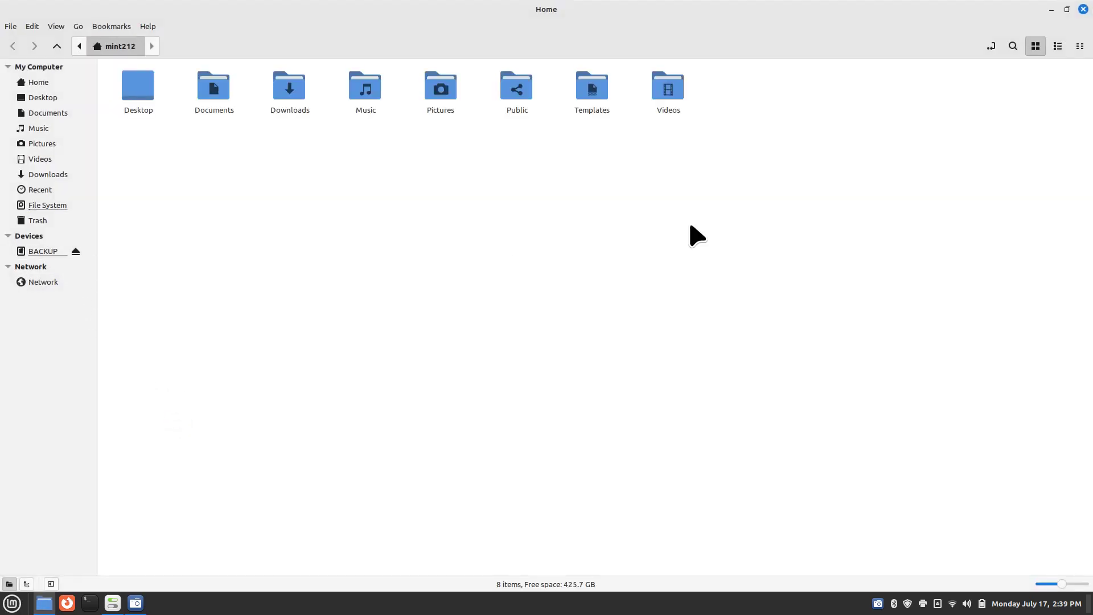
{"action": "left_click", "coordinate": [1084, 10]}
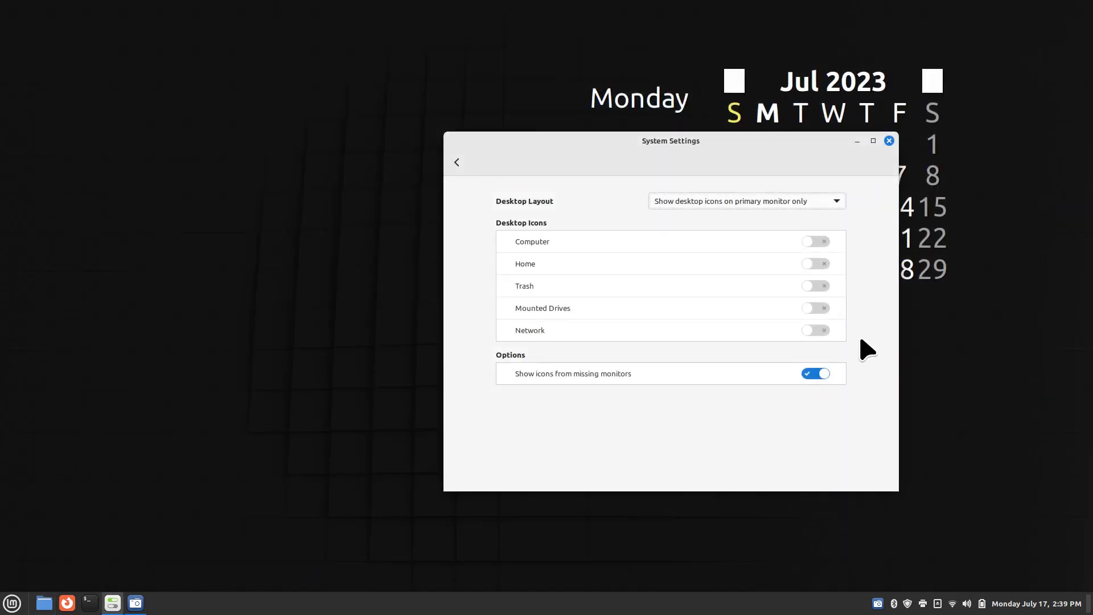
- Show mounted drives on the desktop again and unmount the BACKUP drive in the file manager
{"action": "left_click", "coordinate": [820, 307]}
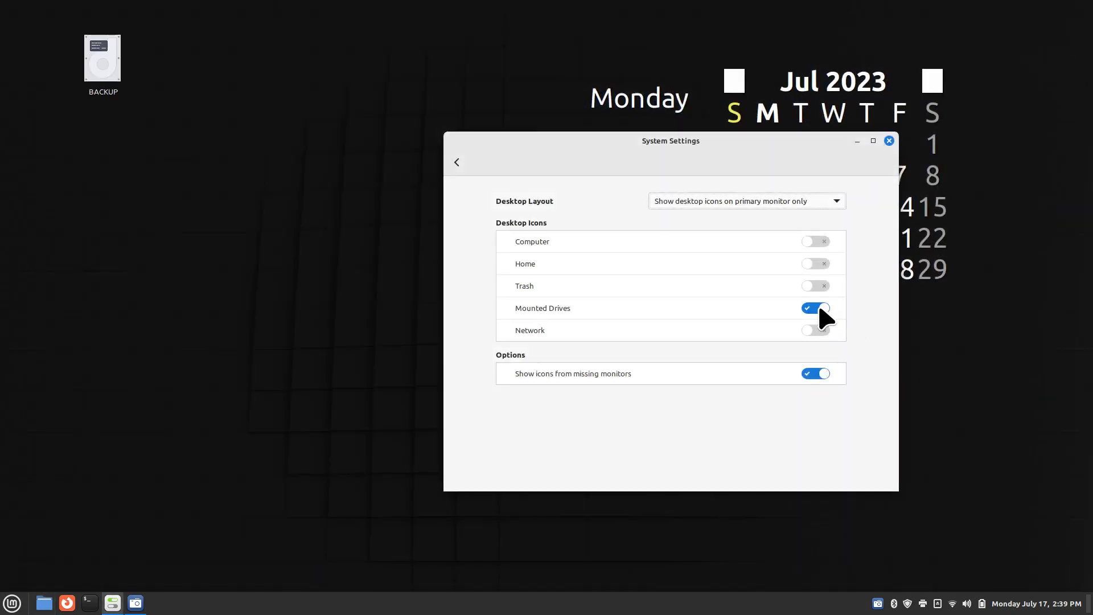
{"action": "left_click", "coordinate": [44, 603]}
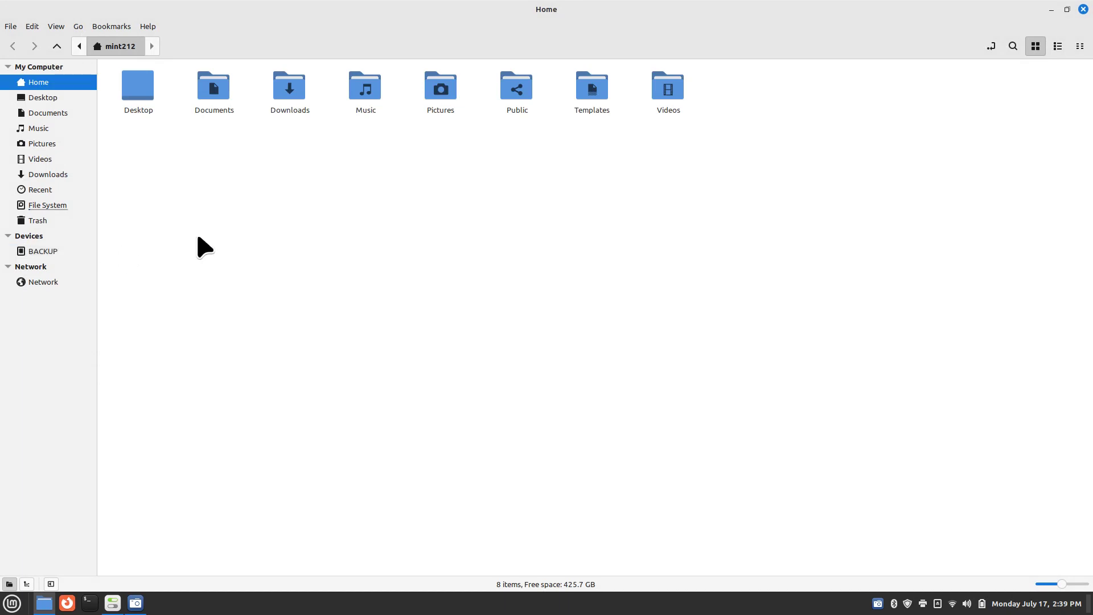
{"action": "left_click", "coordinate": [1084, 9]}
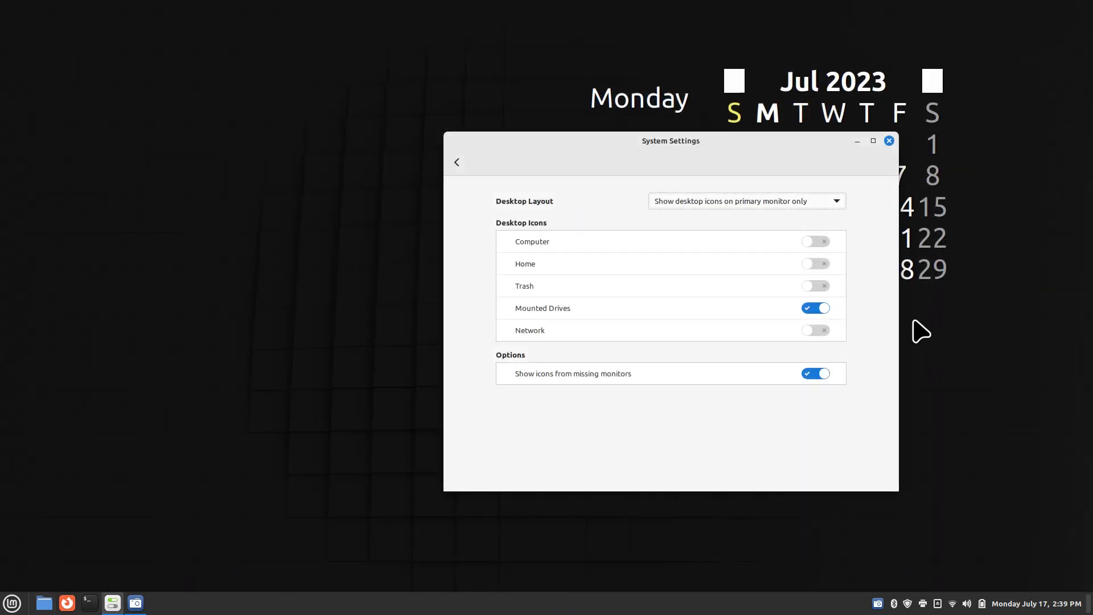
- Return to the settings overview, open the Extensions settings, and view the extensions available for download
{"action": "left_click", "coordinate": [462, 164]}
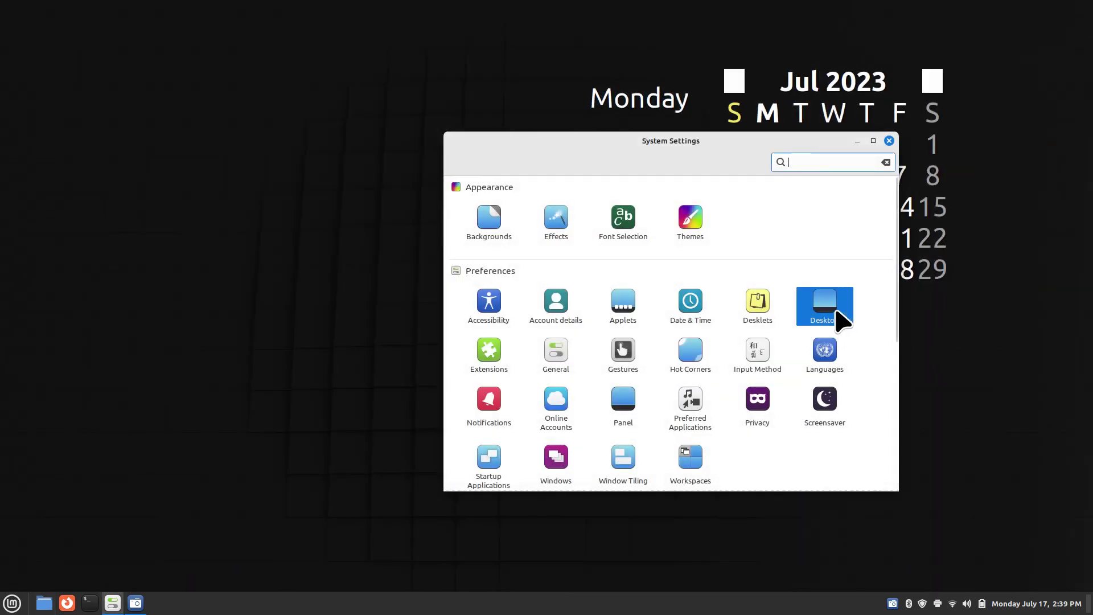
{"action": "left_click", "coordinate": [484, 362]}
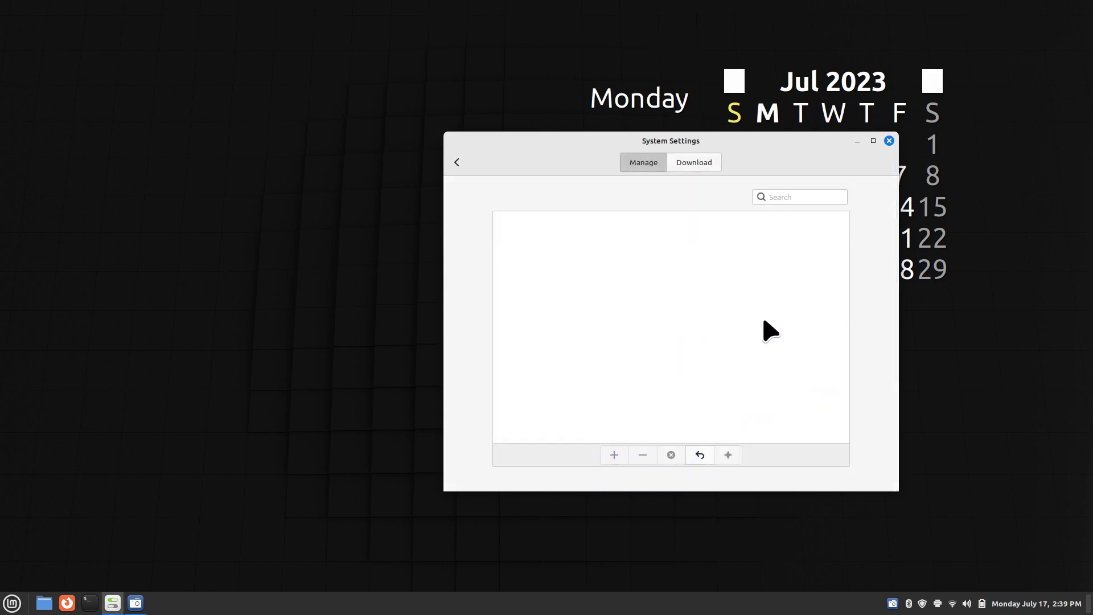
{"action": "left_click", "coordinate": [696, 165]}
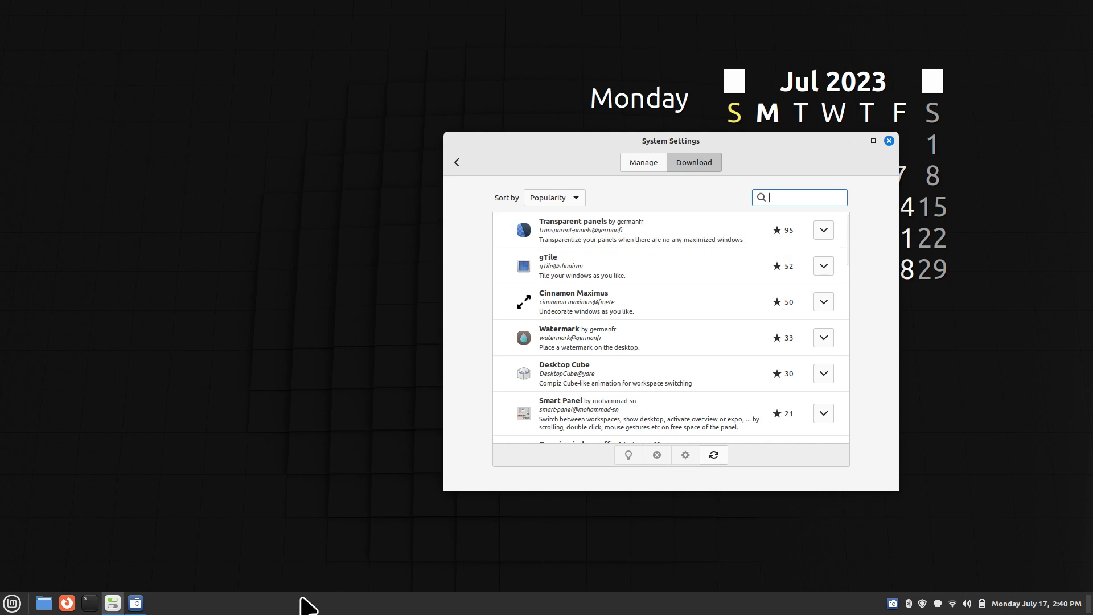
- Open the General settings, move the window clear of the date and calendar desklets, and bring up the system's shutdown dialog
{"action": "left_click", "coordinate": [457, 162]}
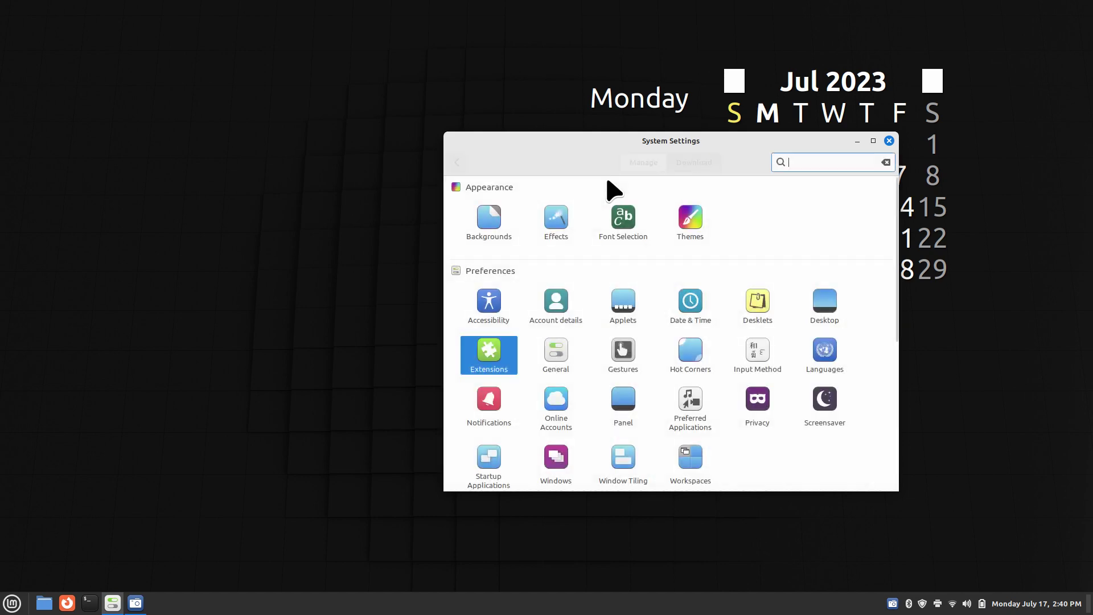
{"action": "left_click", "coordinate": [552, 359]}
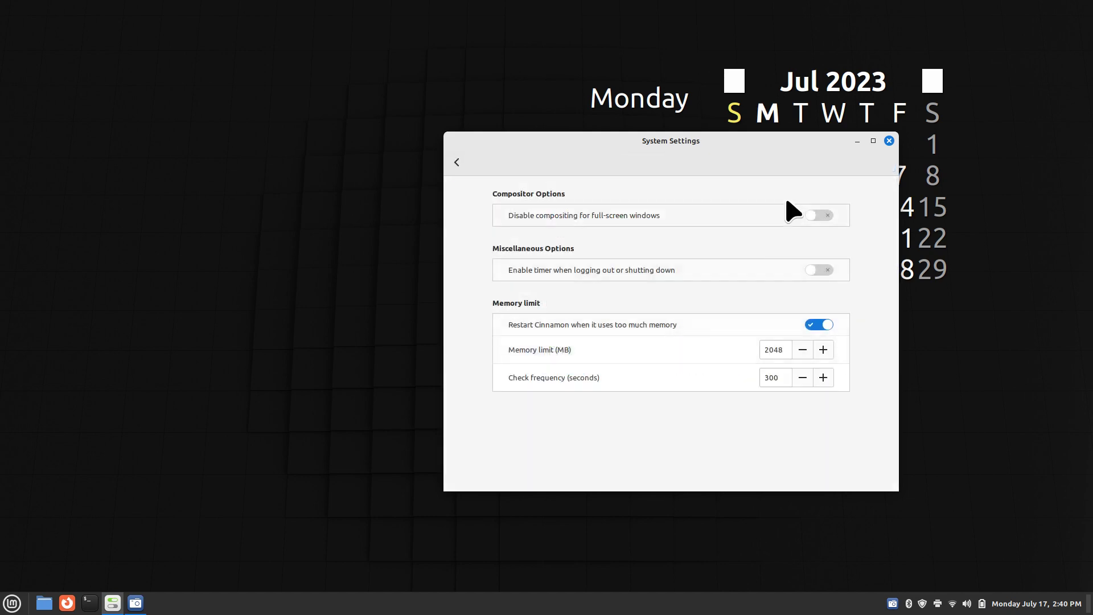
{"action": "left_click_drag", "start_coordinate": [746, 136], "coordinate": [430, 75]}
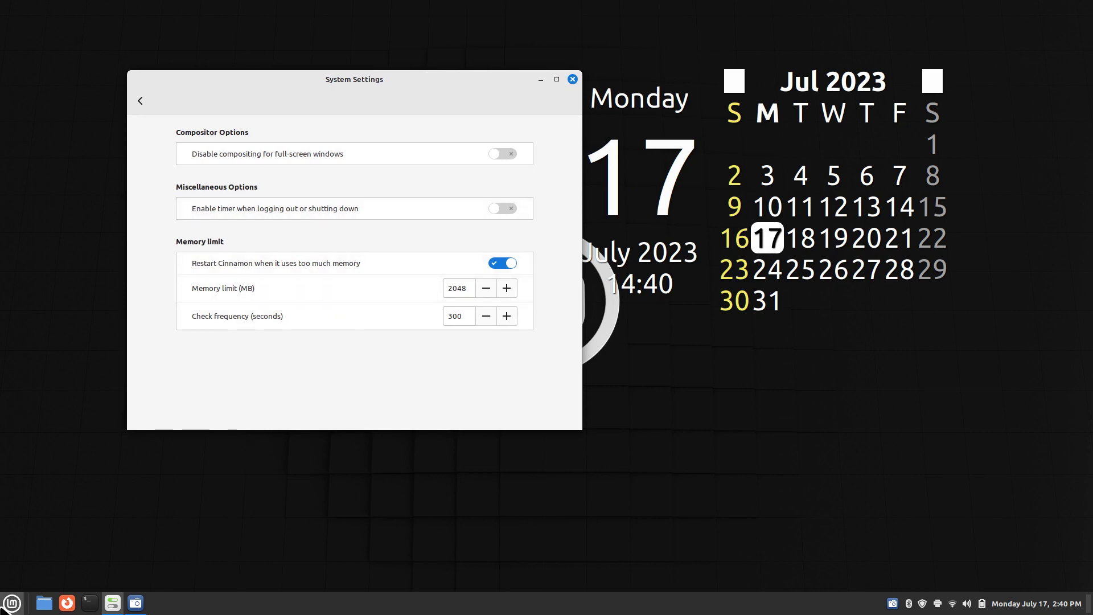
{"action": "left_click", "coordinate": [12, 603]}
{"action": "left_click", "coordinate": [29, 566]}
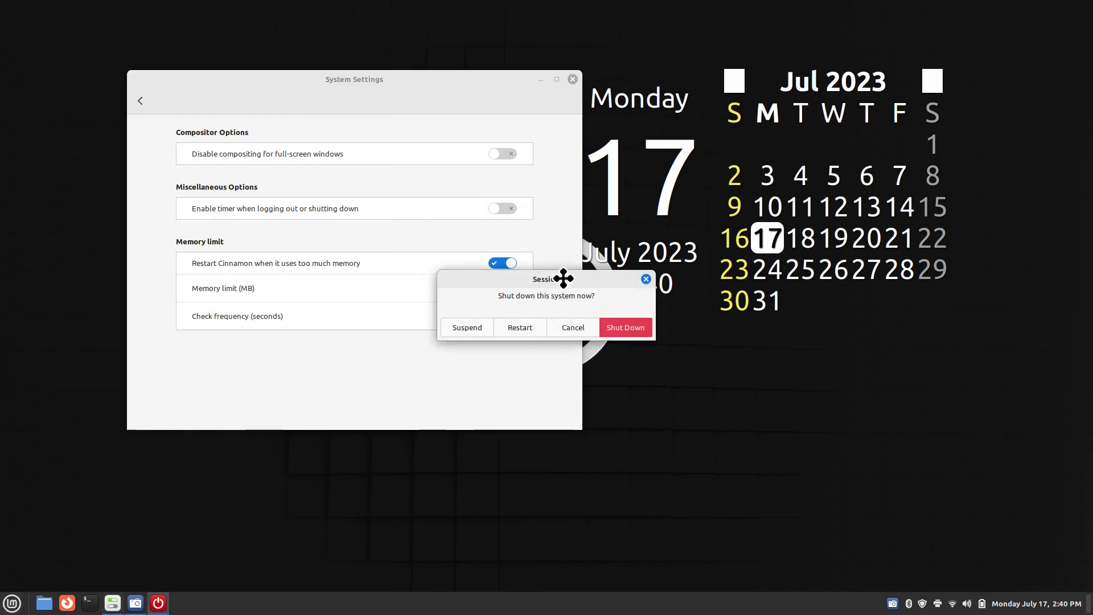
- Dismiss the shutdown dialog, enable the timer for logging out or shutting down, and check the dialog again before cancelling the shutdown
{"action": "left_click_drag", "start_coordinate": [564, 279], "coordinate": [754, 418]}
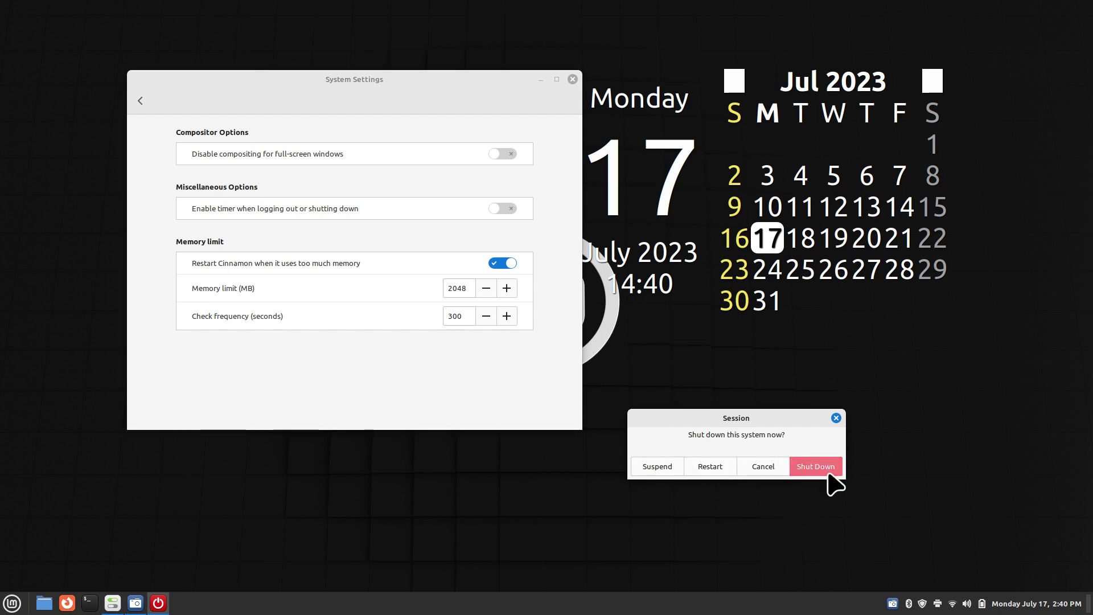
{"action": "left_click", "coordinate": [835, 418]}
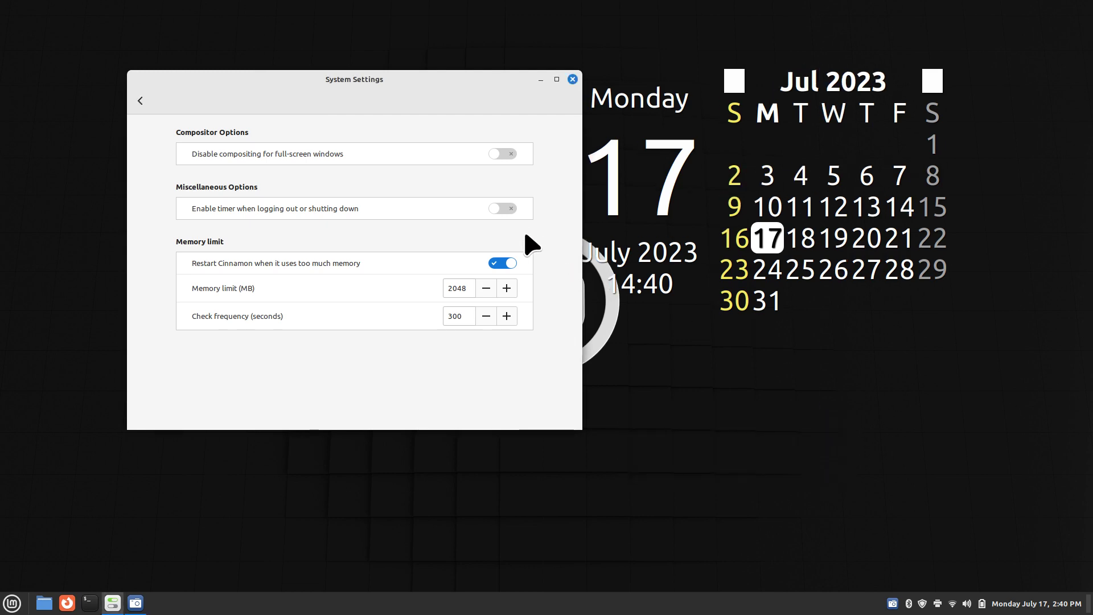
{"action": "left_click", "coordinate": [504, 209]}
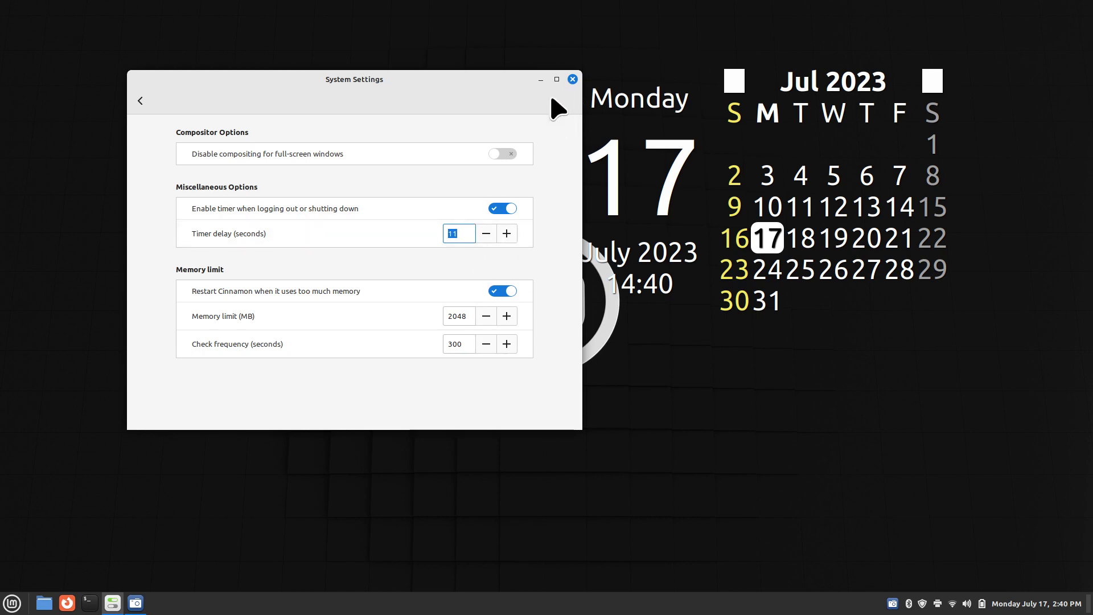
{"action": "left_click", "coordinate": [12, 603]}
{"action": "left_click", "coordinate": [29, 564]}
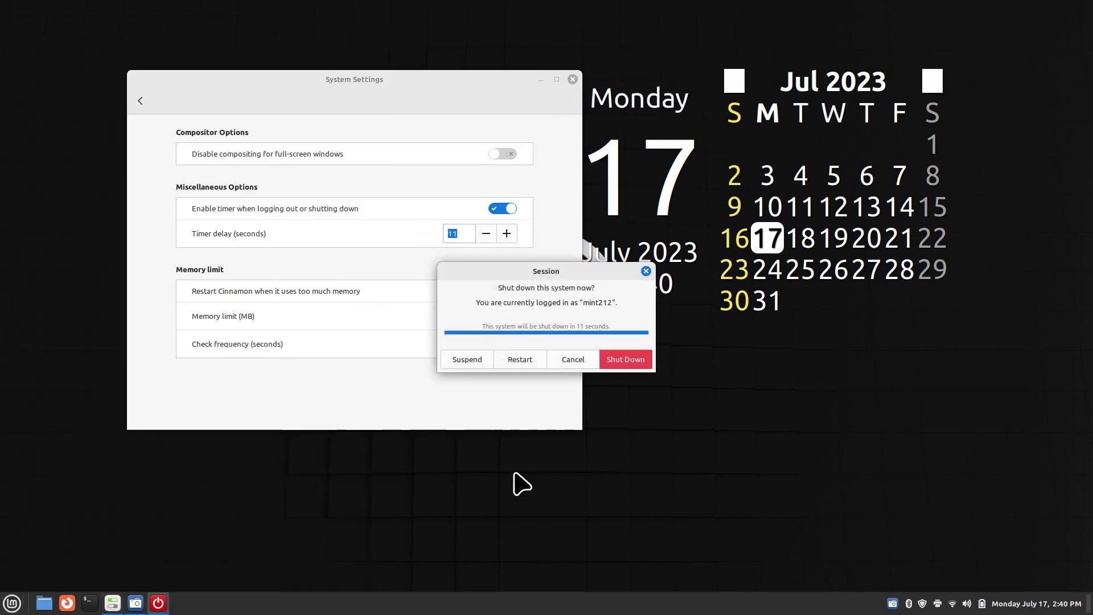
{"action": "left_click", "coordinate": [573, 360]}
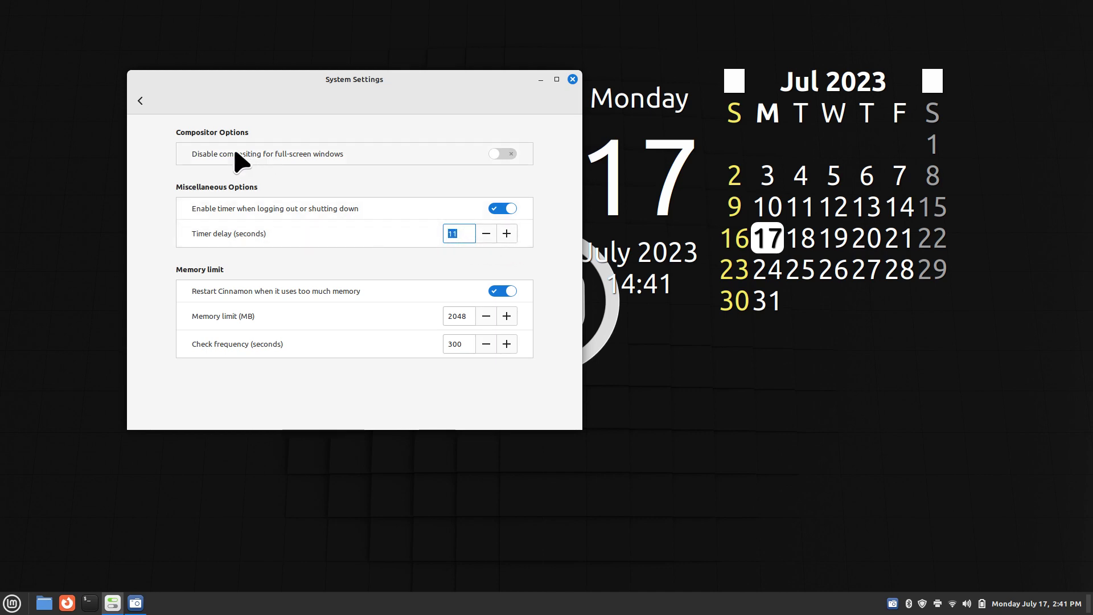
- Disable the logout and shutdown timer, and switch the Cinnamon restart on excessive memory use off and back on
{"action": "left_click", "coordinate": [503, 211]}
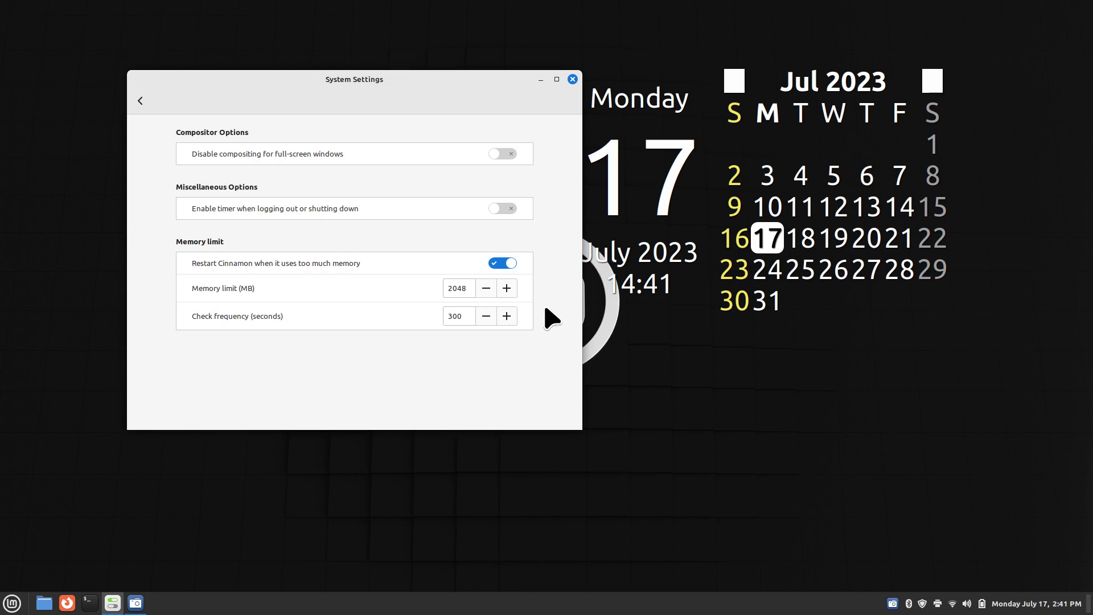
{"action": "left_click", "coordinate": [496, 266]}
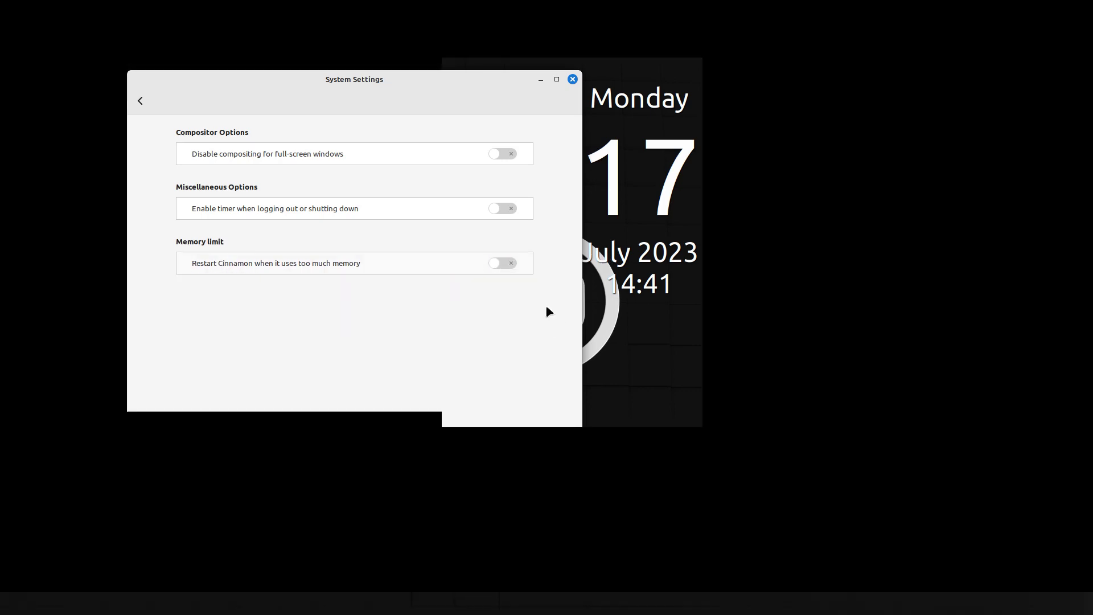
{"action": "left_click", "coordinate": [504, 263]}
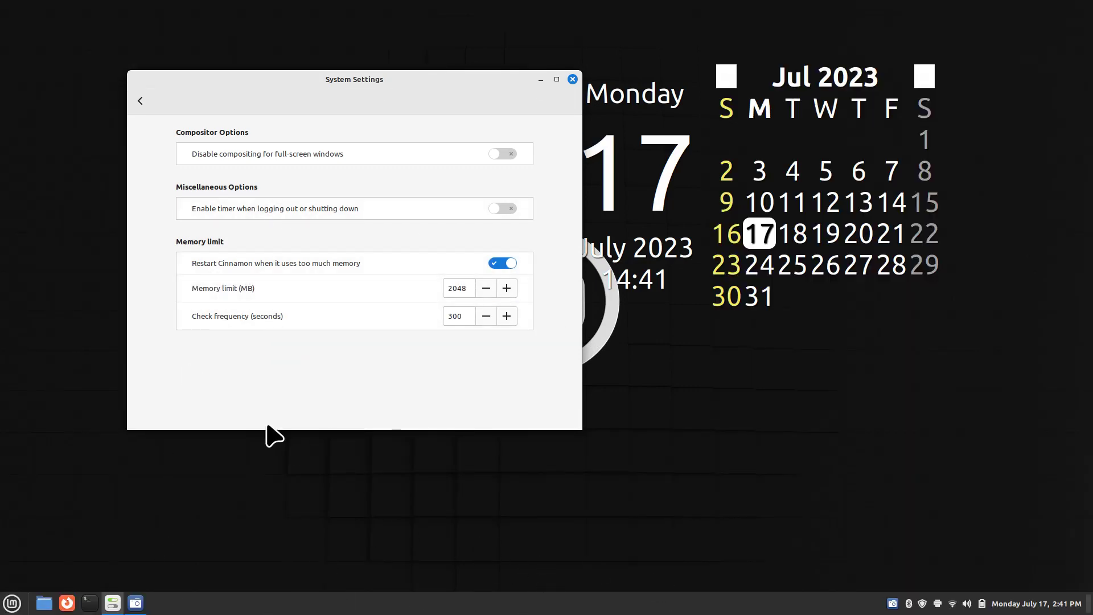
- Return to the settings overview, look over the available categories, and view the Gestures settings
{"action": "left_click", "coordinate": [141, 102]}
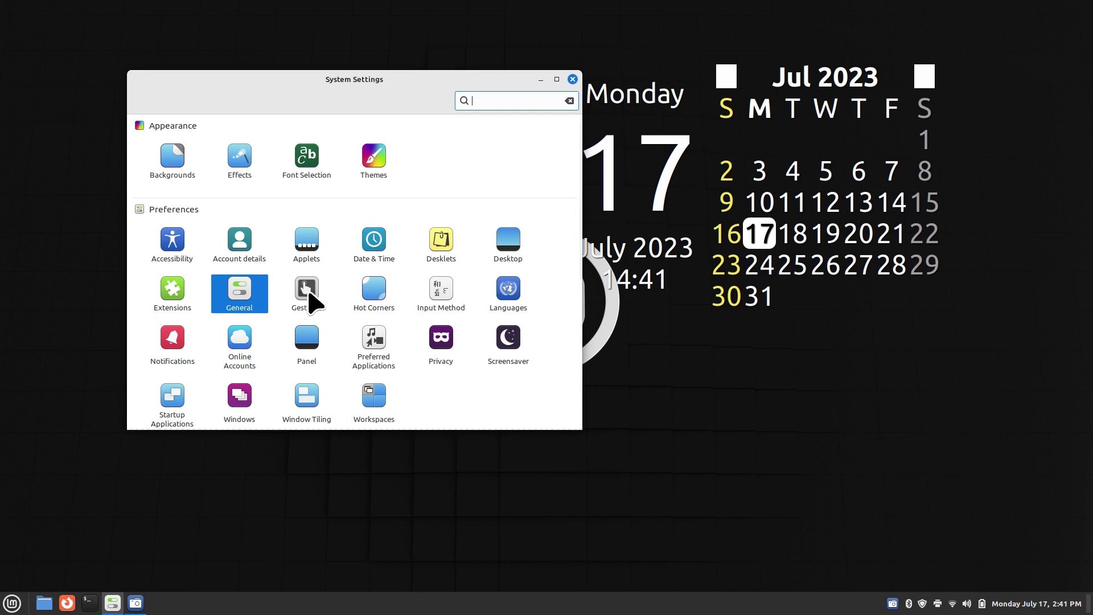
{"action": "scroll", "coordinate": [348, 339], "scroll_direction": "down", "scroll_amount": 5}
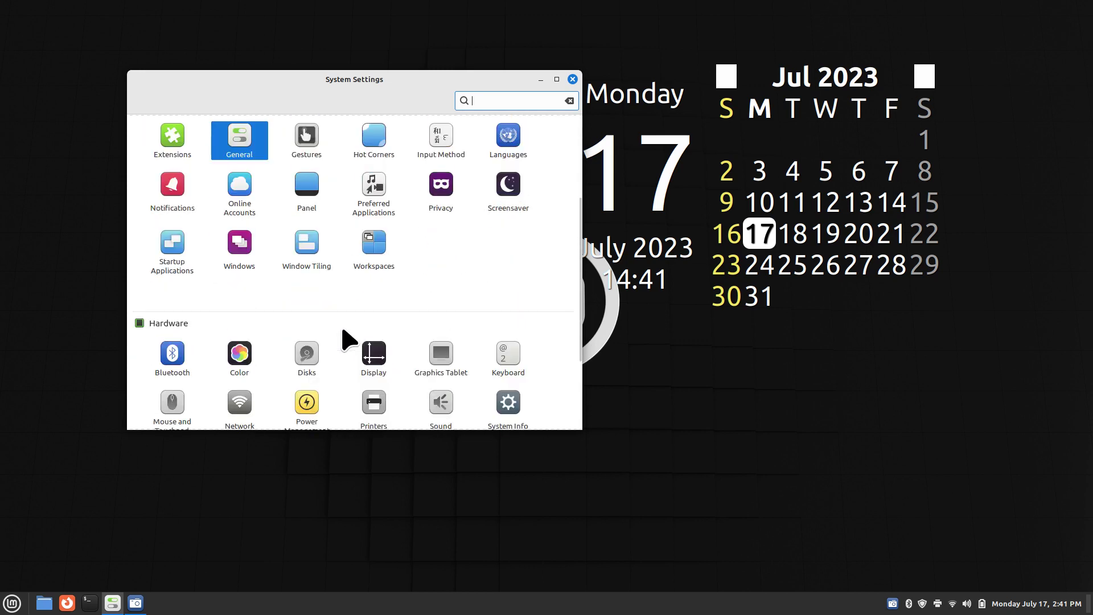
{"action": "scroll", "coordinate": [268, 394], "scroll_direction": "down", "scroll_amount": 2}
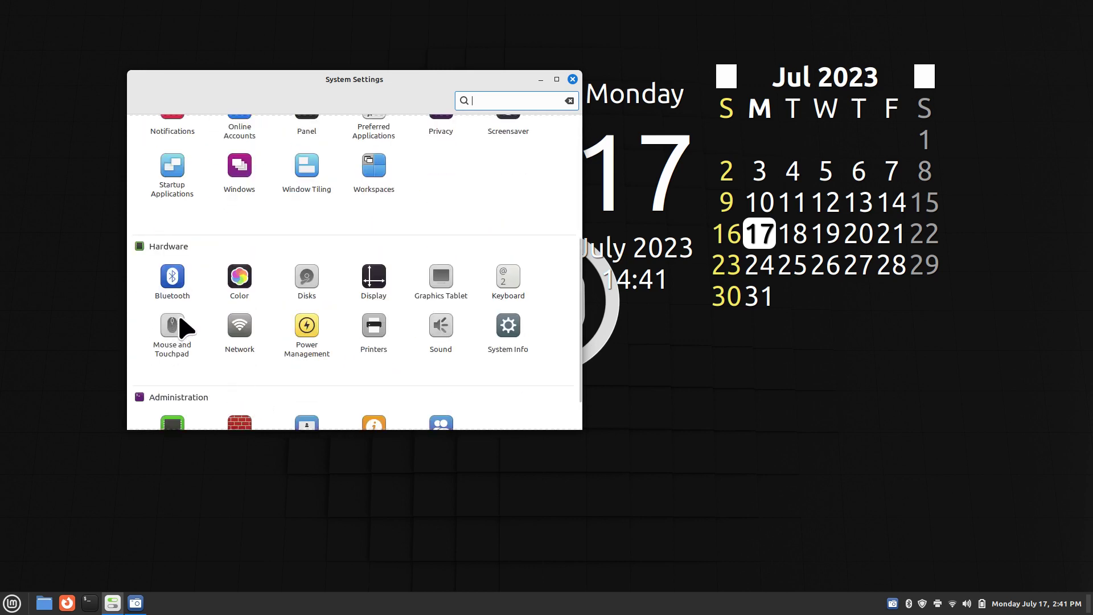
{"action": "scroll", "coordinate": [459, 303], "scroll_direction": "up", "scroll_amount": 3}
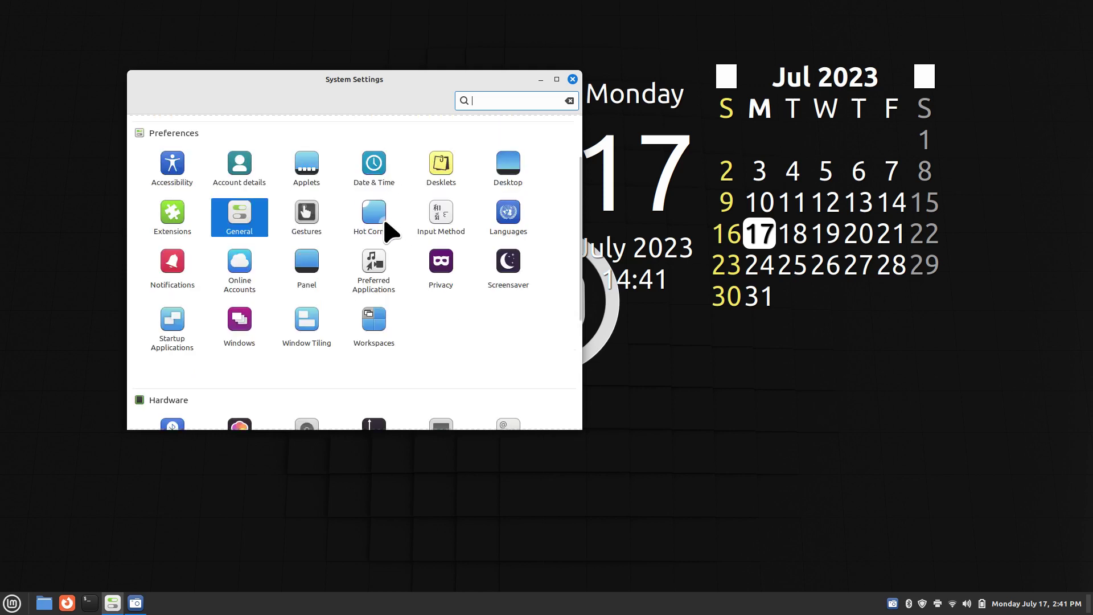
{"action": "left_click", "coordinate": [306, 221]}
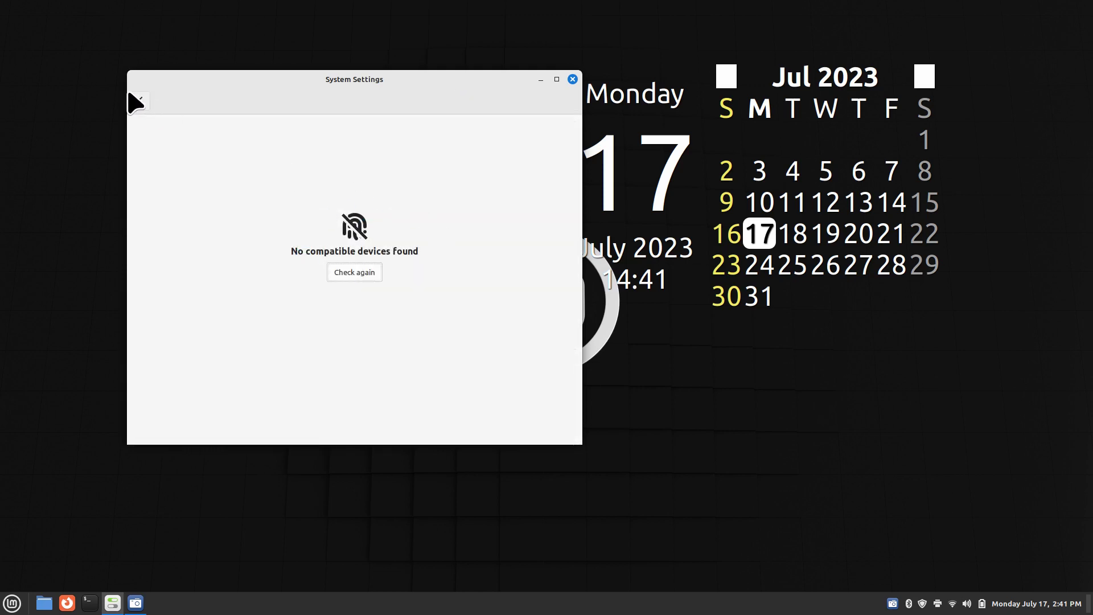
{"action": "left_click", "coordinate": [140, 101]}
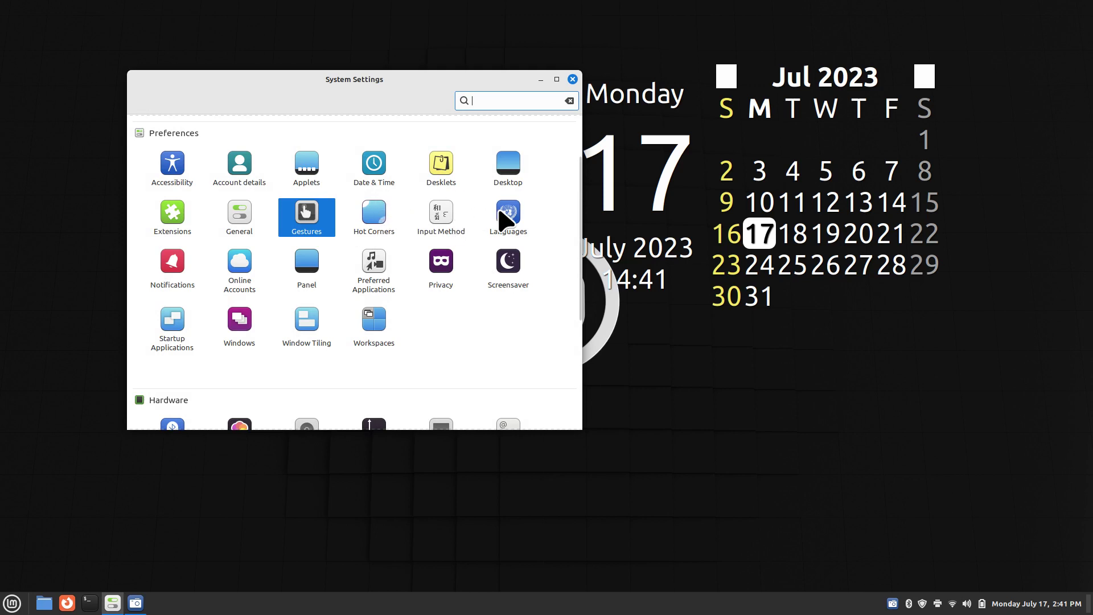
- View the Notifications settings and the keyboard indicator options in the Accessibility settings
{"action": "left_click", "coordinate": [172, 263]}
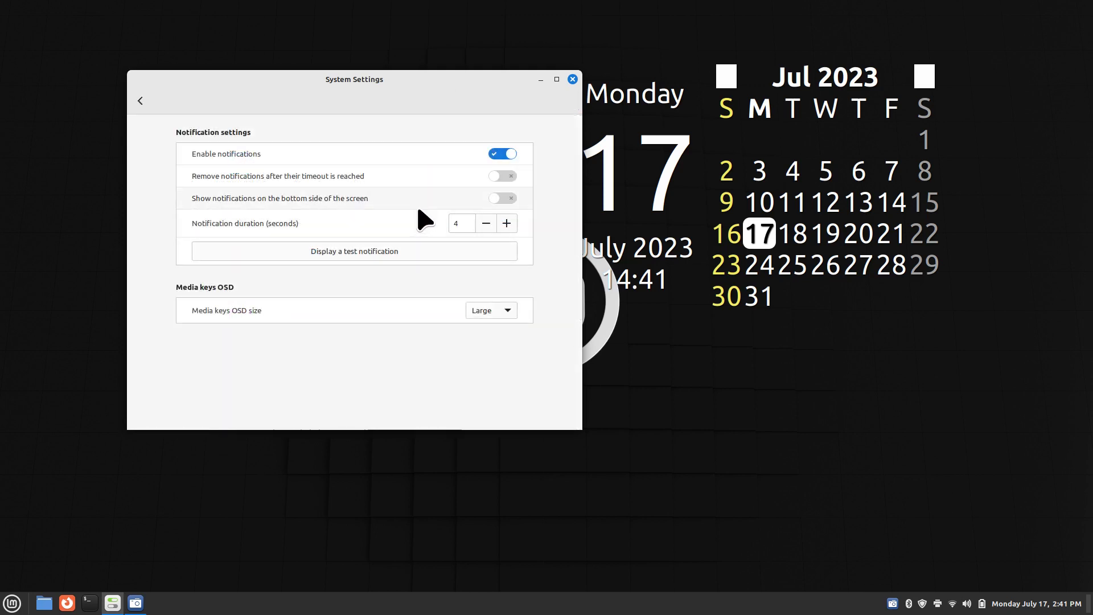
{"action": "left_click", "coordinate": [140, 101]}
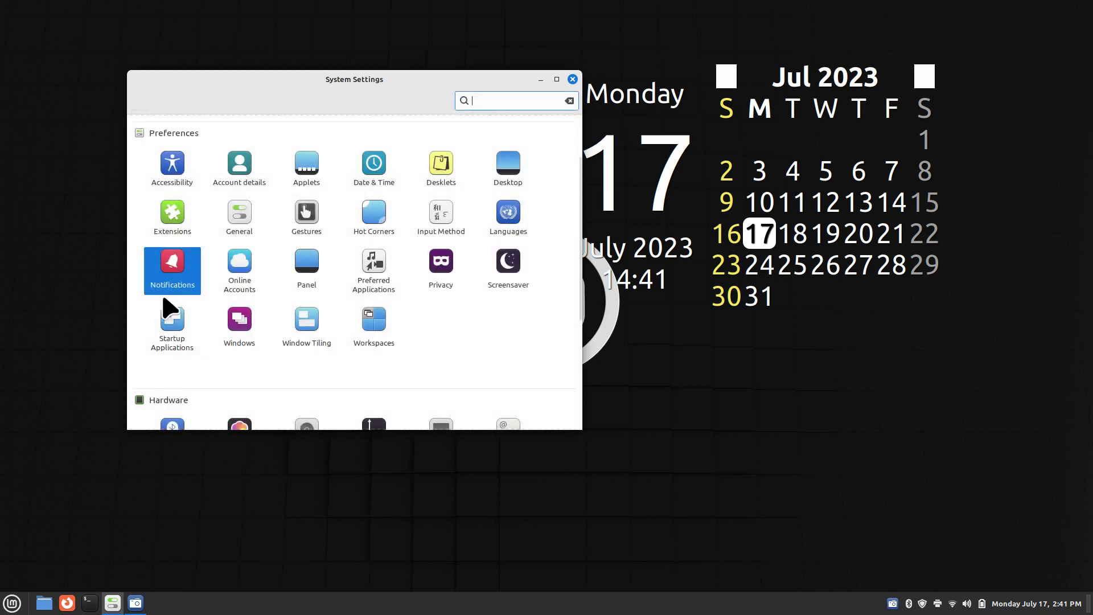
{"action": "left_click", "coordinate": [173, 165]}
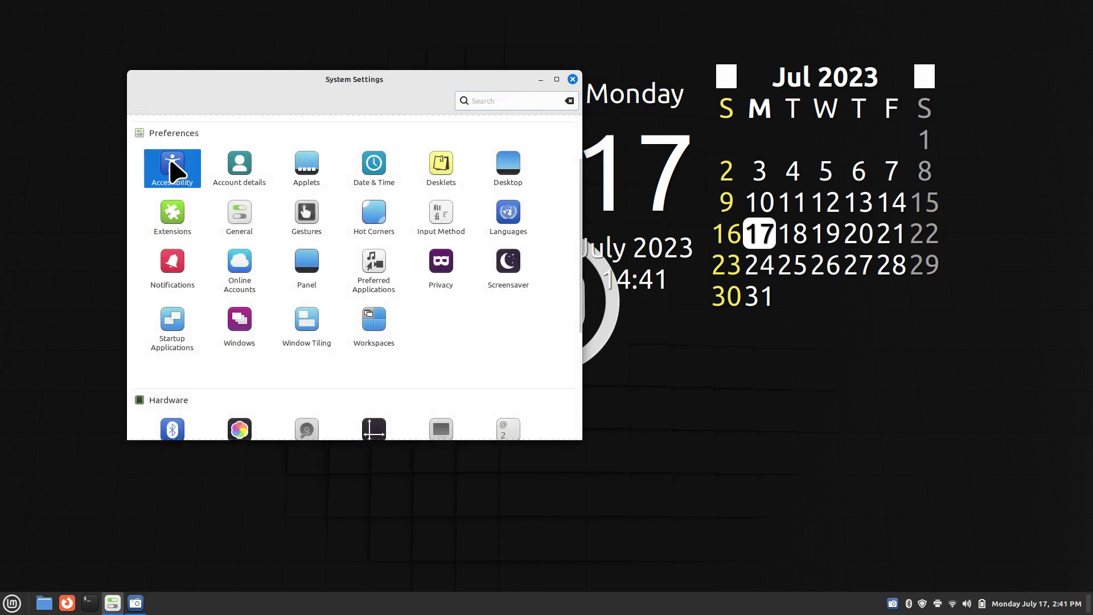
{"action": "left_click", "coordinate": [306, 106]}
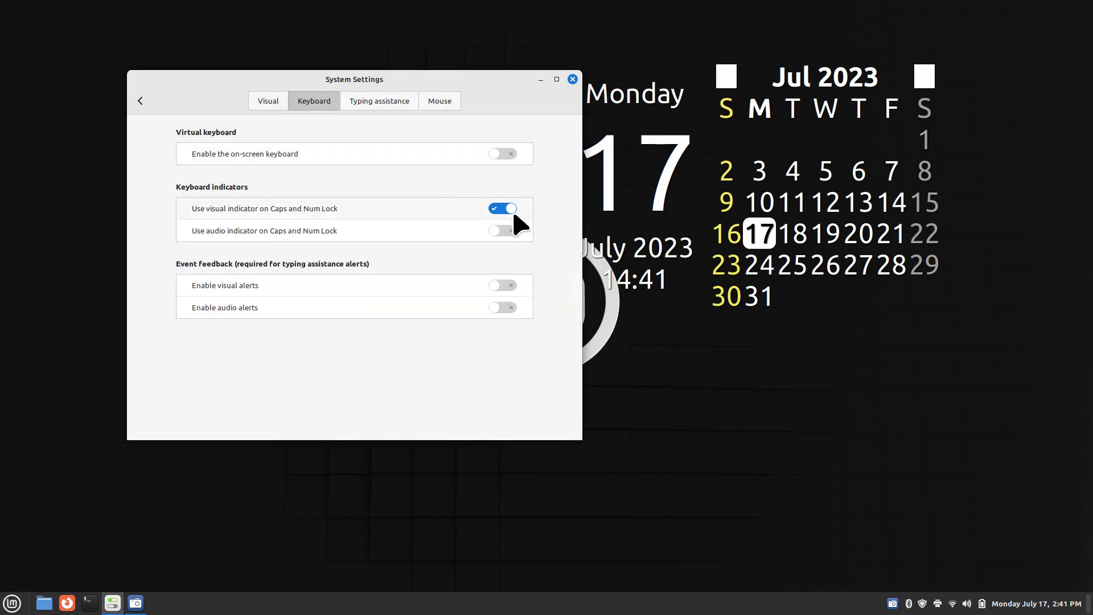
{"action": "left_click", "coordinate": [140, 102]}
- Set the media keys OSD size to Disabled in the Notifications settings and return to the overview
{"action": "left_click", "coordinate": [200, 270]}
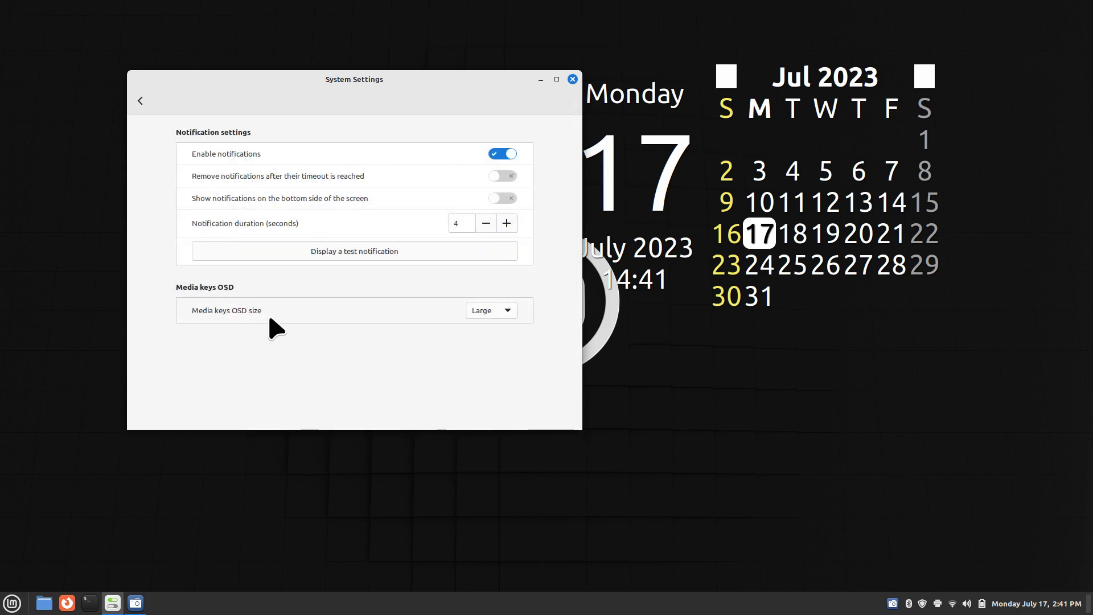
{"action": "left_click", "coordinate": [502, 310]}
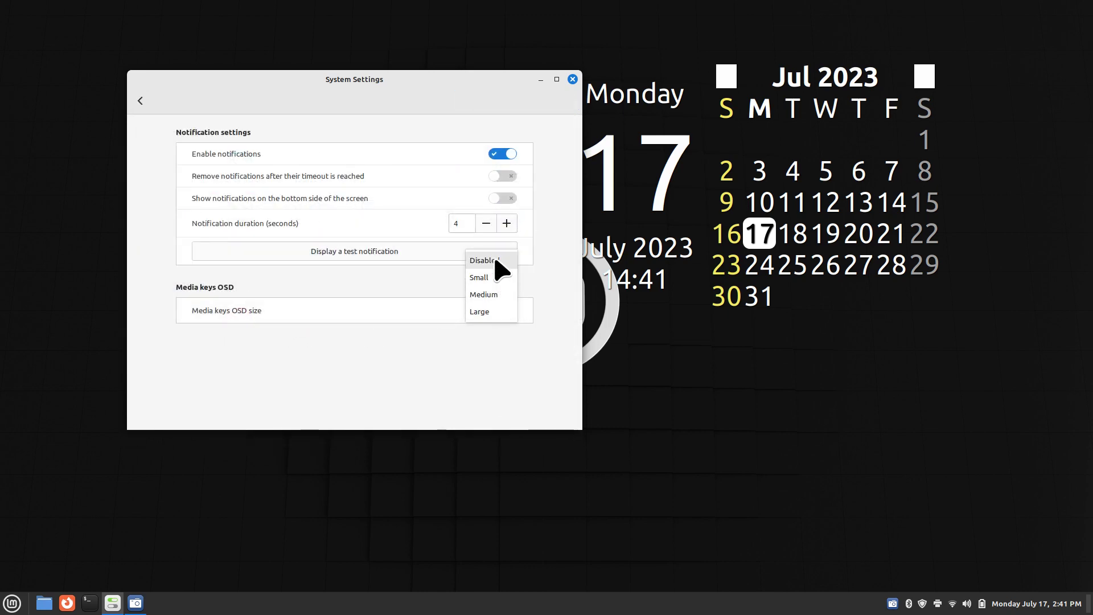
{"action": "left_click", "coordinate": [494, 259]}
{"action": "left_click", "coordinate": [138, 103]}
- Check the Accessibility keyboard options for the visual indicator on Caps and Num Lock, and return to the overview
{"action": "left_click", "coordinate": [194, 171]}
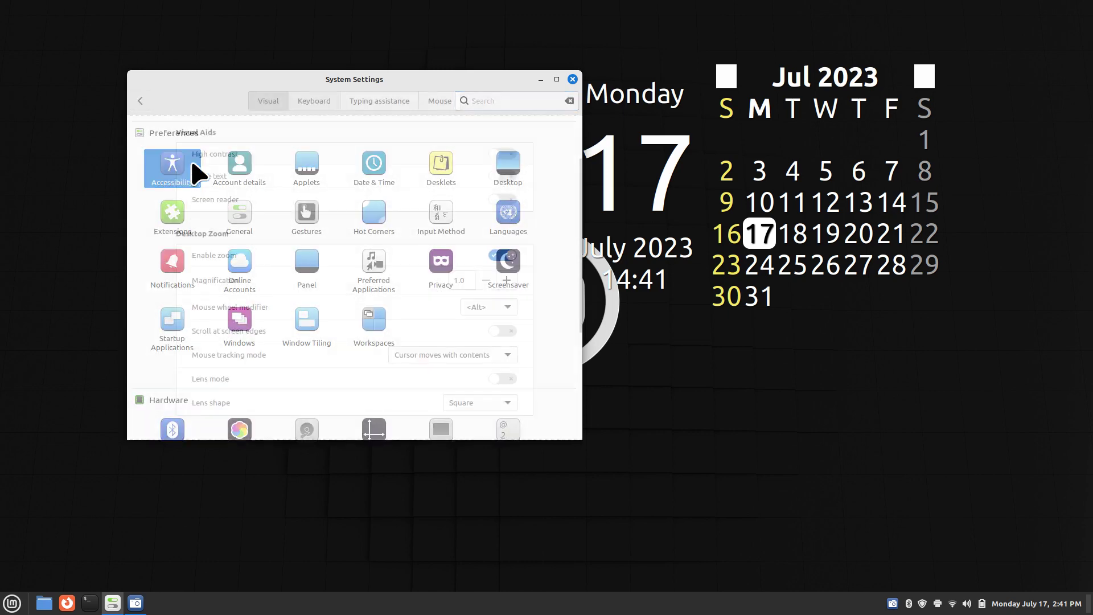
{"action": "left_click", "coordinate": [327, 104]}
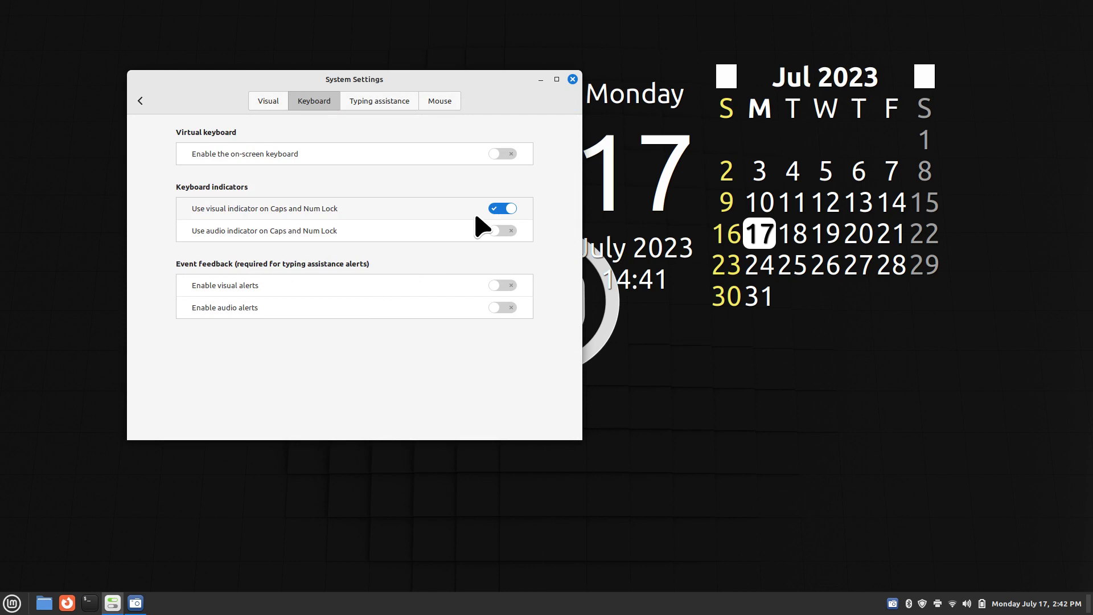
{"action": "left_click", "coordinate": [141, 102]}
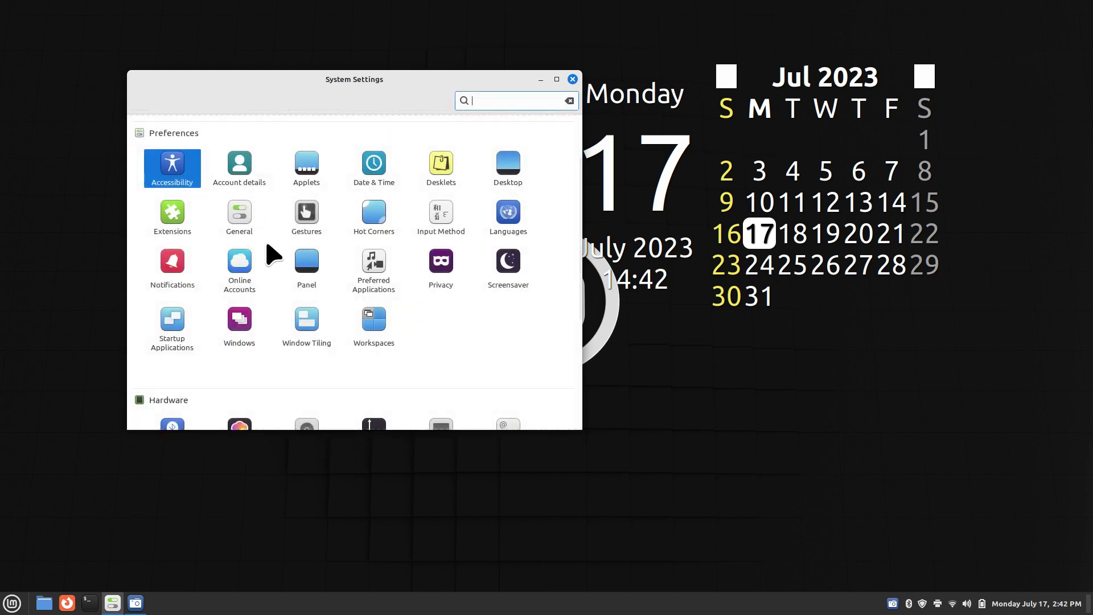
- Set the media keys OSD size to Small in the Notifications settings and test the indicator by toggling Caps Lock
{"action": "scroll", "coordinate": [278, 321], "scroll_direction": "down", "scroll_amount": 1}
{"action": "left_click", "coordinate": [197, 245]}
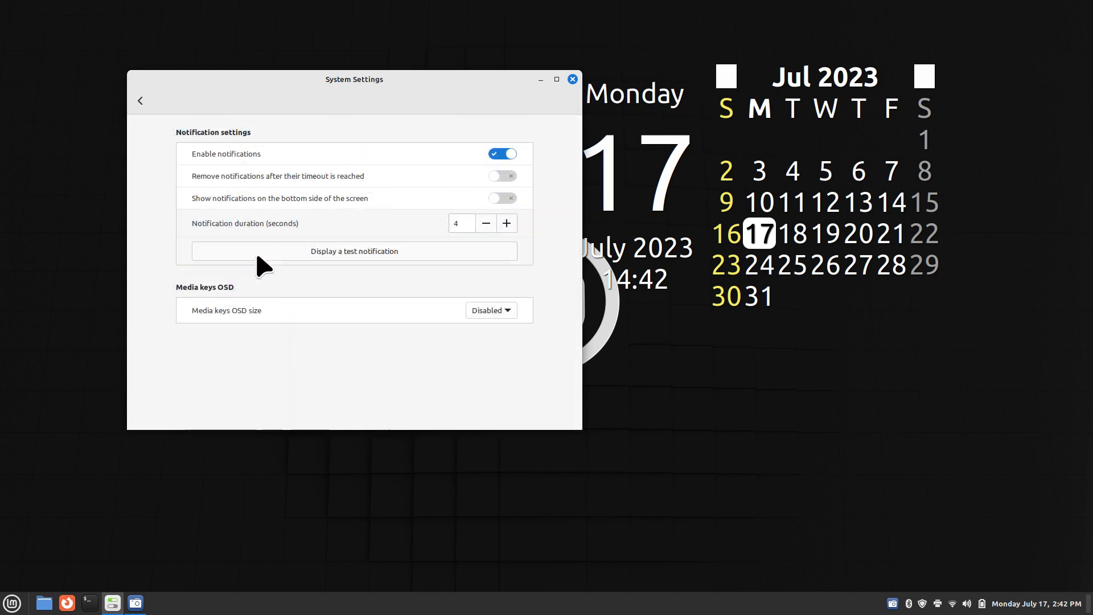
{"action": "left_click", "coordinate": [501, 312]}
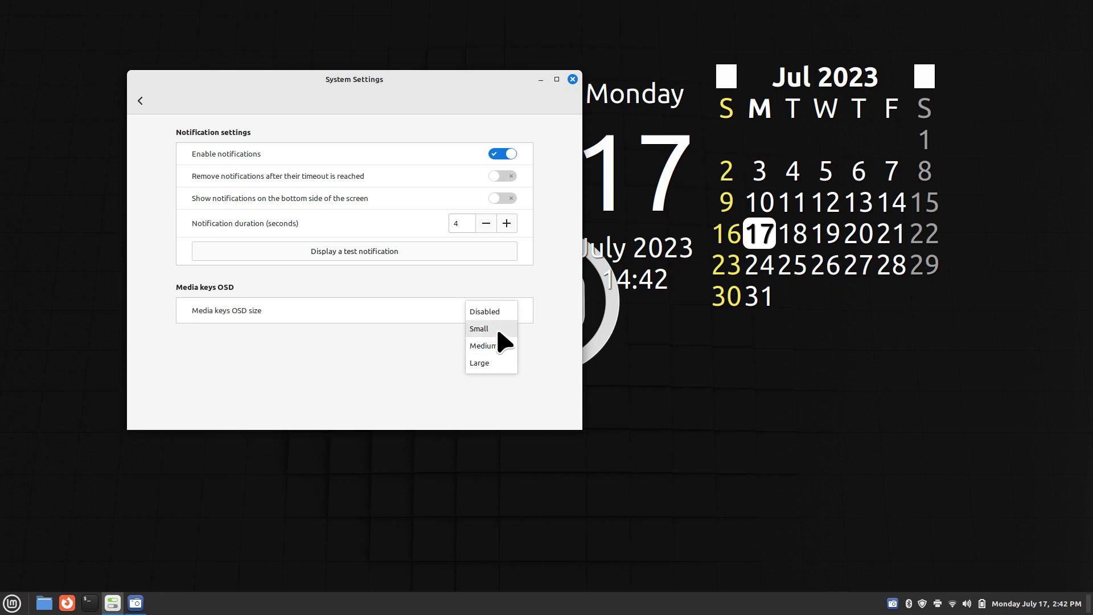
{"action": "left_click", "coordinate": [497, 332]}
{"action": "key", "text": "Caps_Lock"}
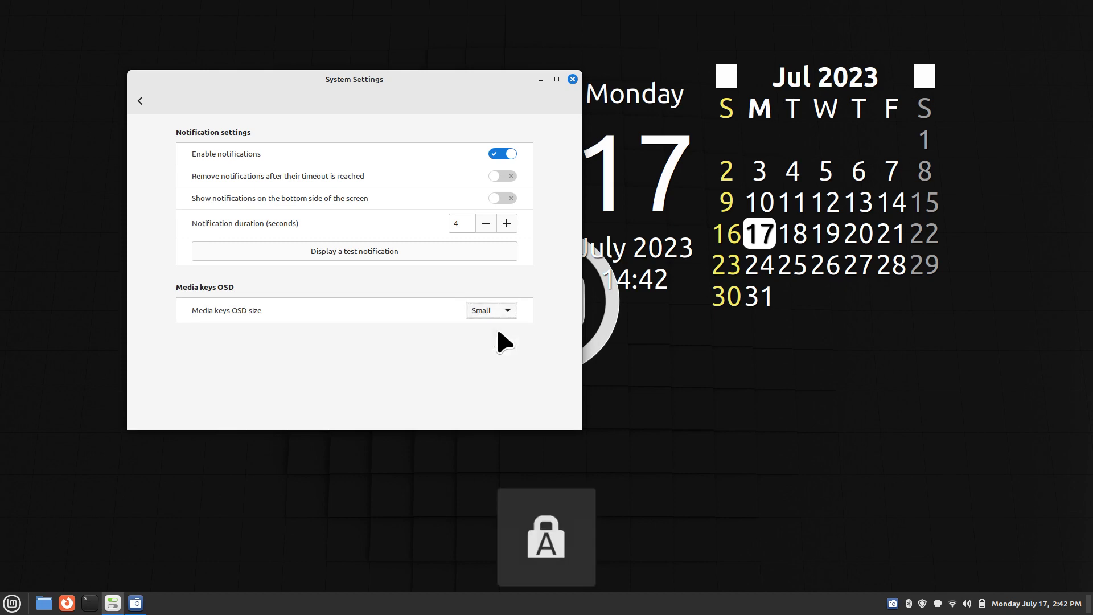
- Change the media keys OSD size to Medium and test the Caps Lock indicator
{"action": "left_click", "coordinate": [501, 311]}
{"action": "left_click", "coordinate": [501, 326]}
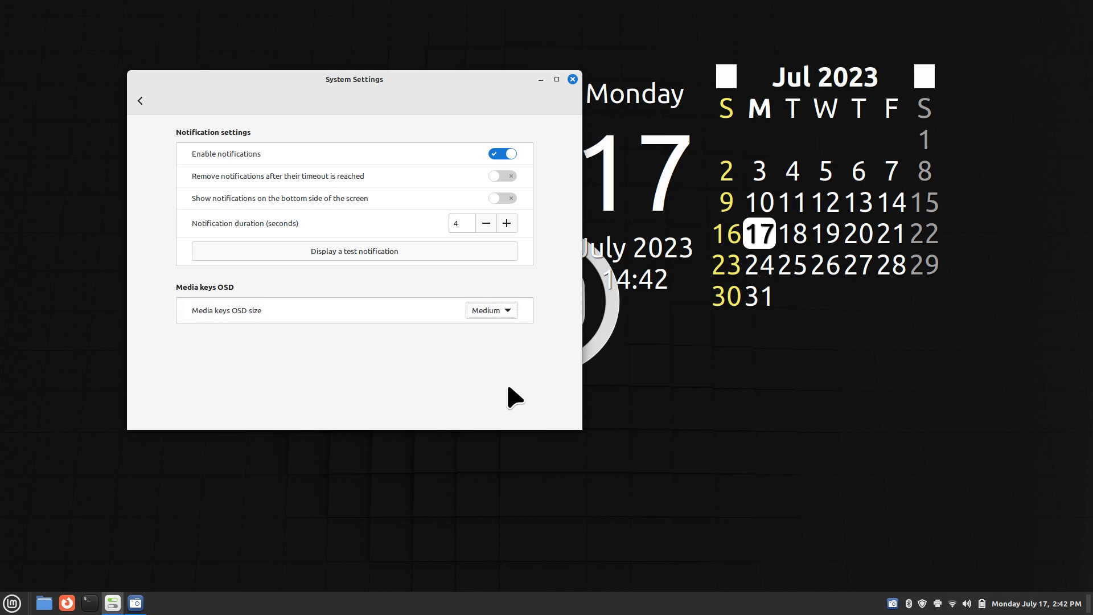
{"action": "key", "text": "Caps_Lock"}
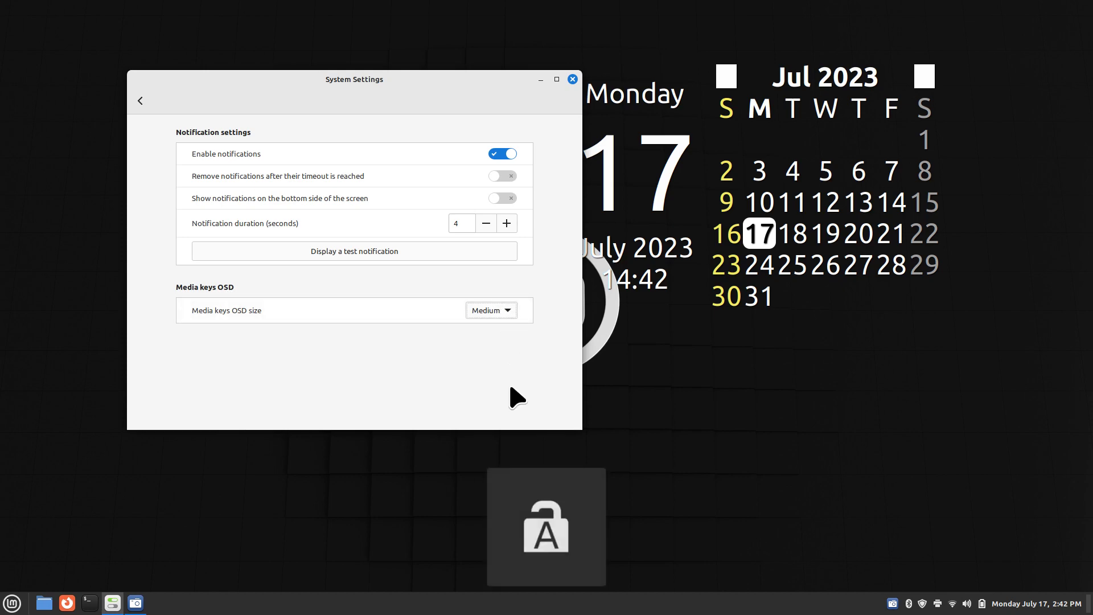
- Change the media keys OSD size to Large and toggle Caps Lock to test its indicator
{"action": "left_click", "coordinate": [507, 313]}
{"action": "left_click", "coordinate": [504, 327]}
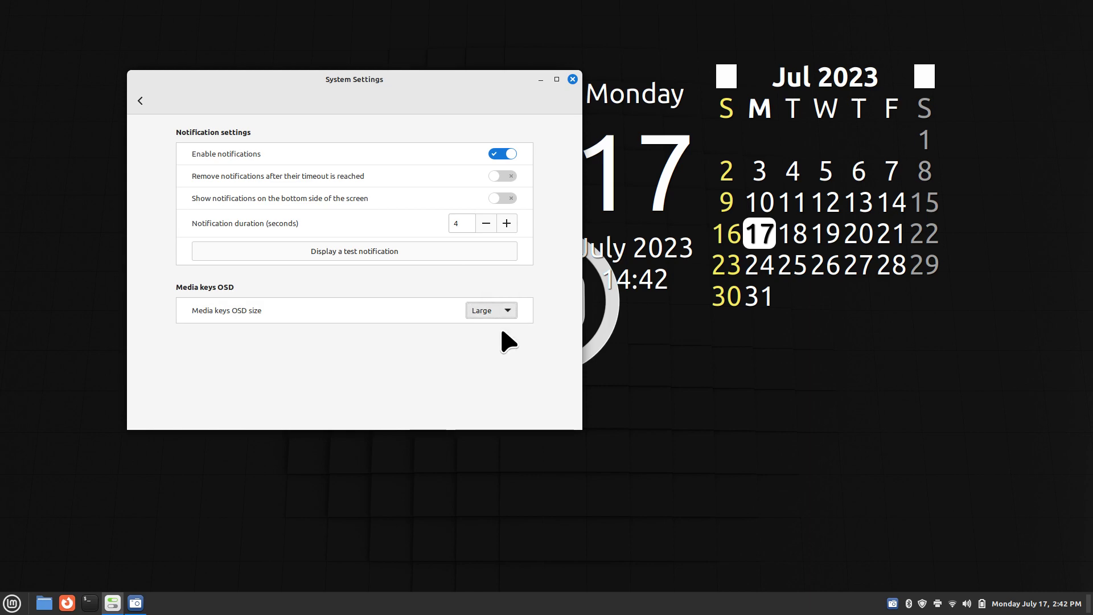
{"action": "key", "text": "Caps_Lock"}
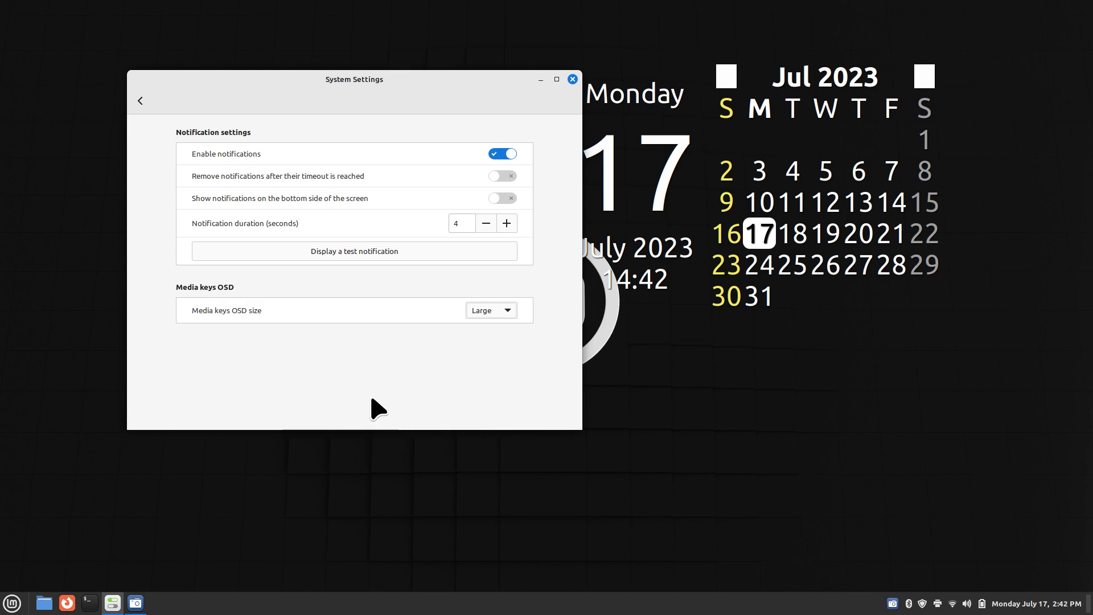
- Display a test notification in its default place and another on the bottom side of the screen, then turn the bottom-side option off
{"action": "left_click", "coordinate": [402, 254]}
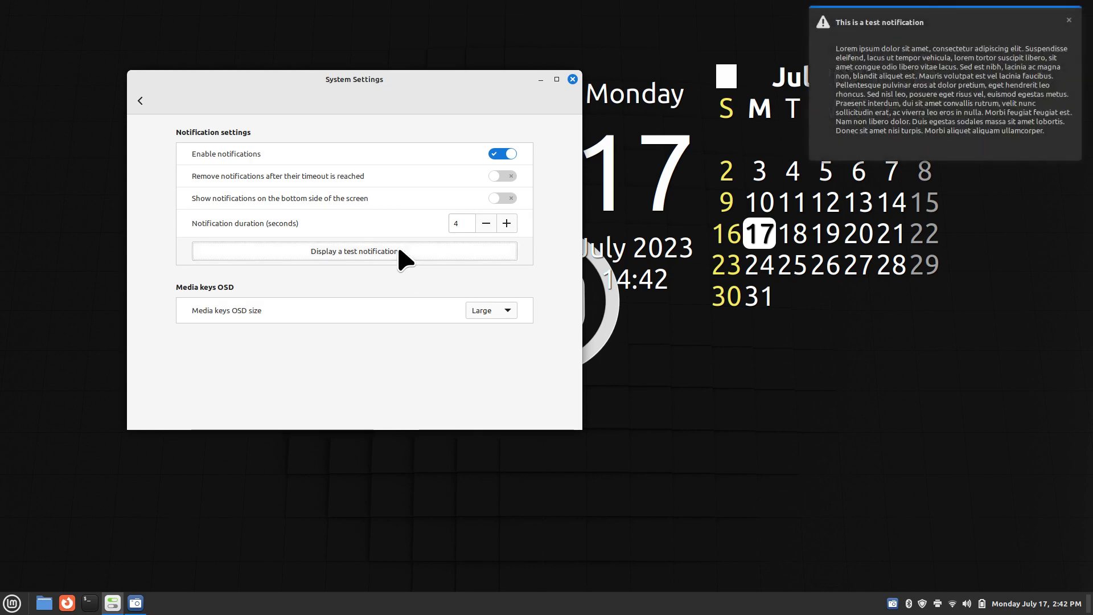
{"action": "double_click", "coordinate": [462, 222]}
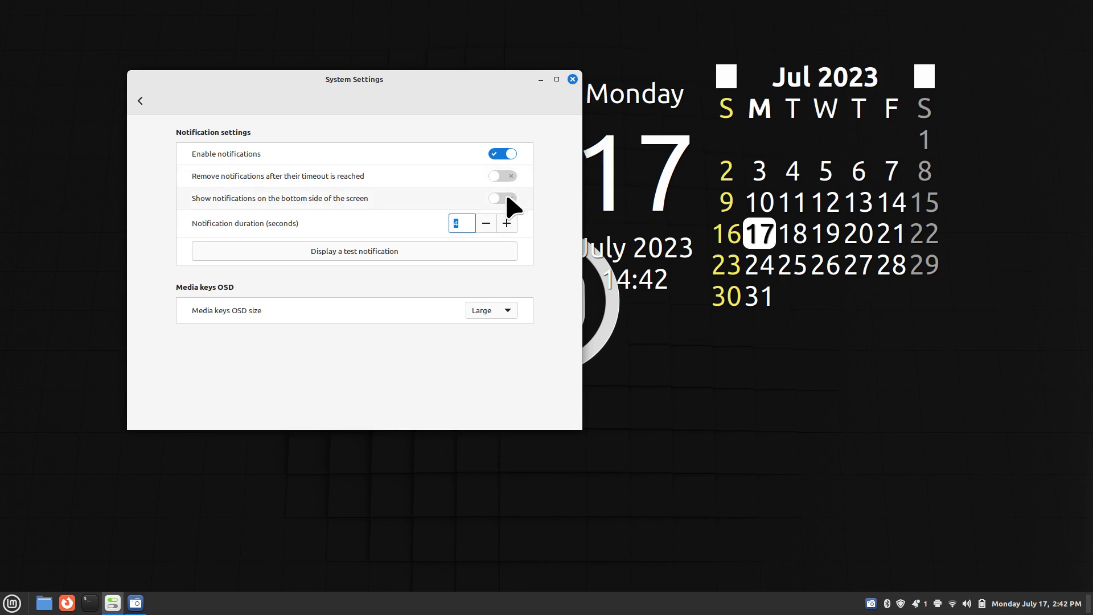
{"action": "left_click", "coordinate": [464, 251]}
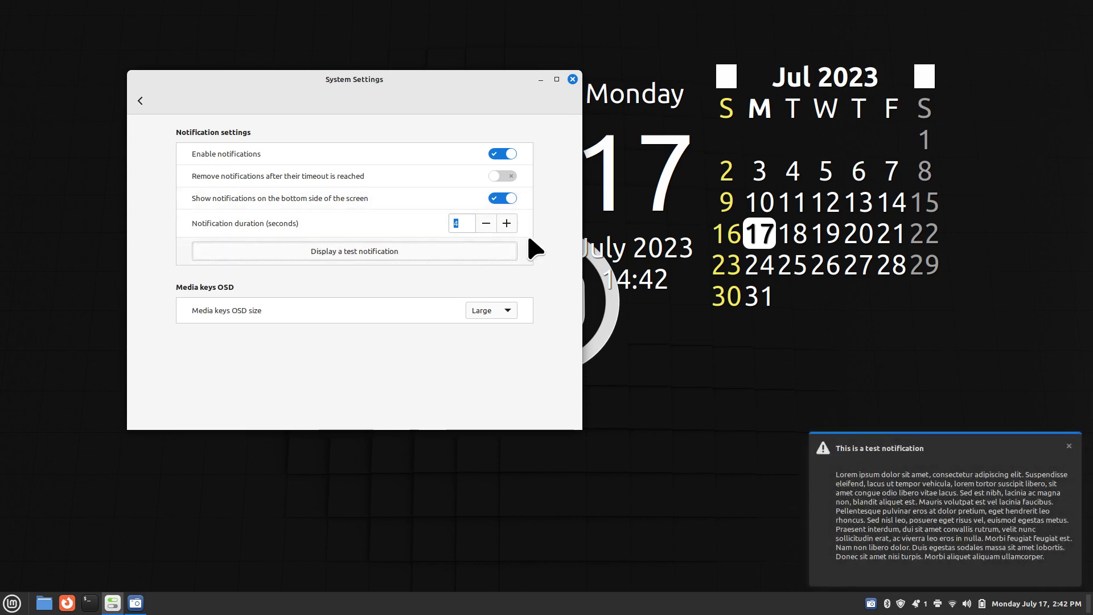
{"action": "left_click", "coordinate": [494, 199]}
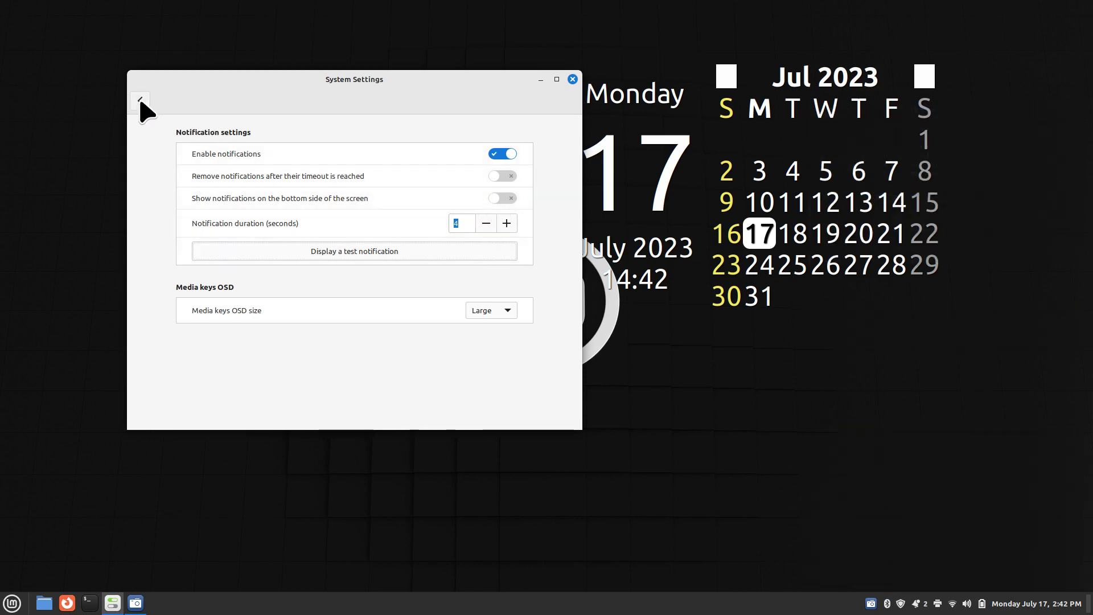
- Return to the settings overview and open the Online Accounts settings
{"action": "left_click", "coordinate": [140, 101]}
{"action": "left_click", "coordinate": [242, 227]}
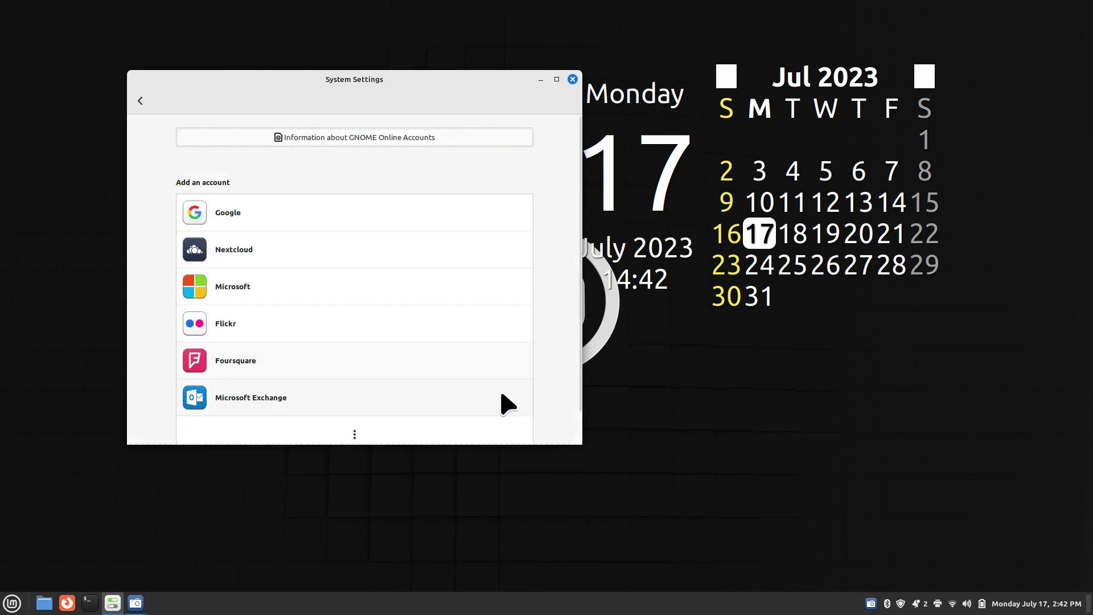
- Look through the online account providers and view the desktop panel's calendar
{"action": "left_click_drag", "start_coordinate": [580, 410], "coordinate": [484, 420]}
{"action": "left_click", "coordinate": [1038, 605]}
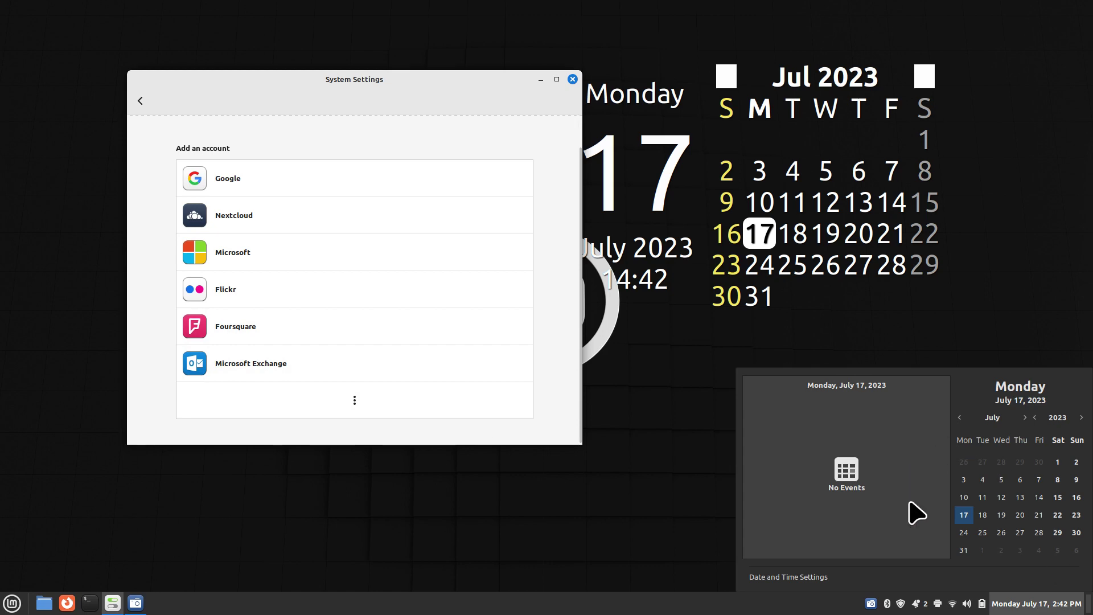
{"action": "left_click", "coordinate": [610, 505]}
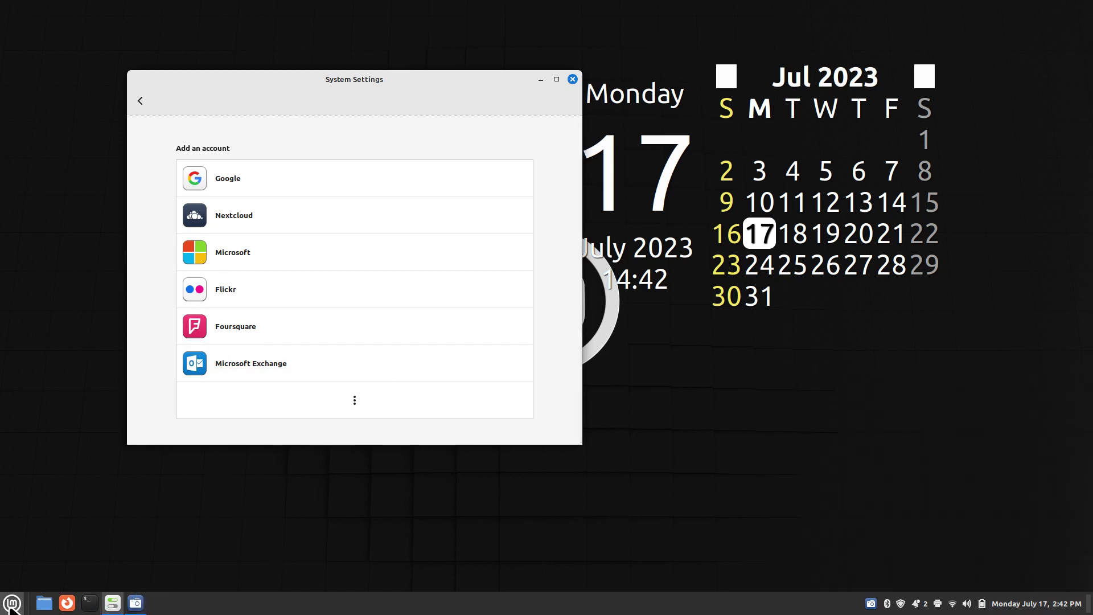
- Open the Calendar application, view its Online Accounts dialog, and close both
{"action": "left_click", "coordinate": [12, 603]}
{"action": "type", "text": "cal"}
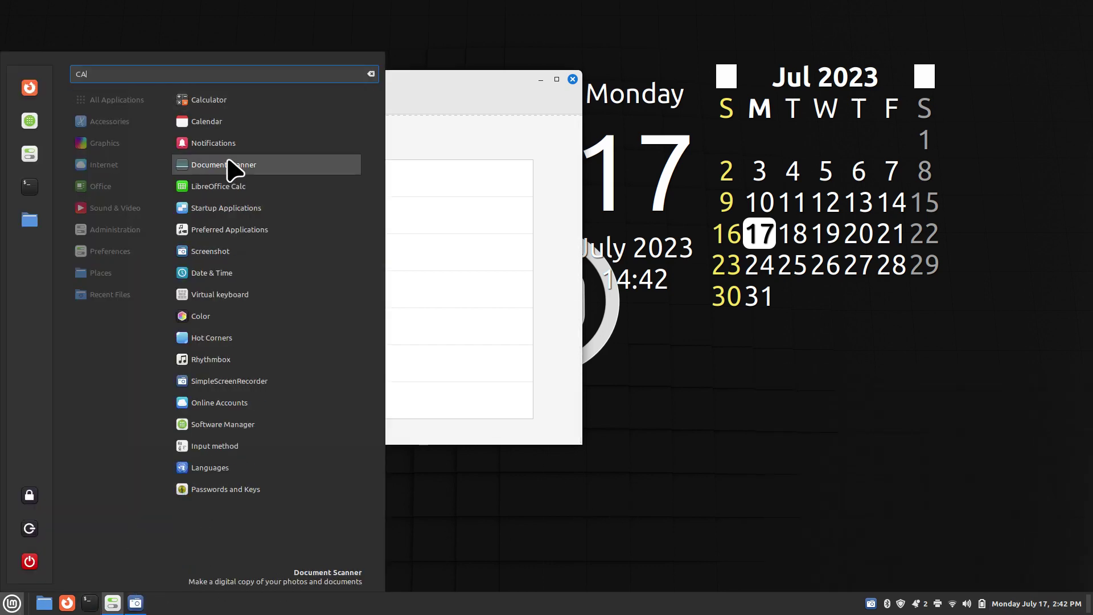
{"action": "left_click", "coordinate": [222, 122]}
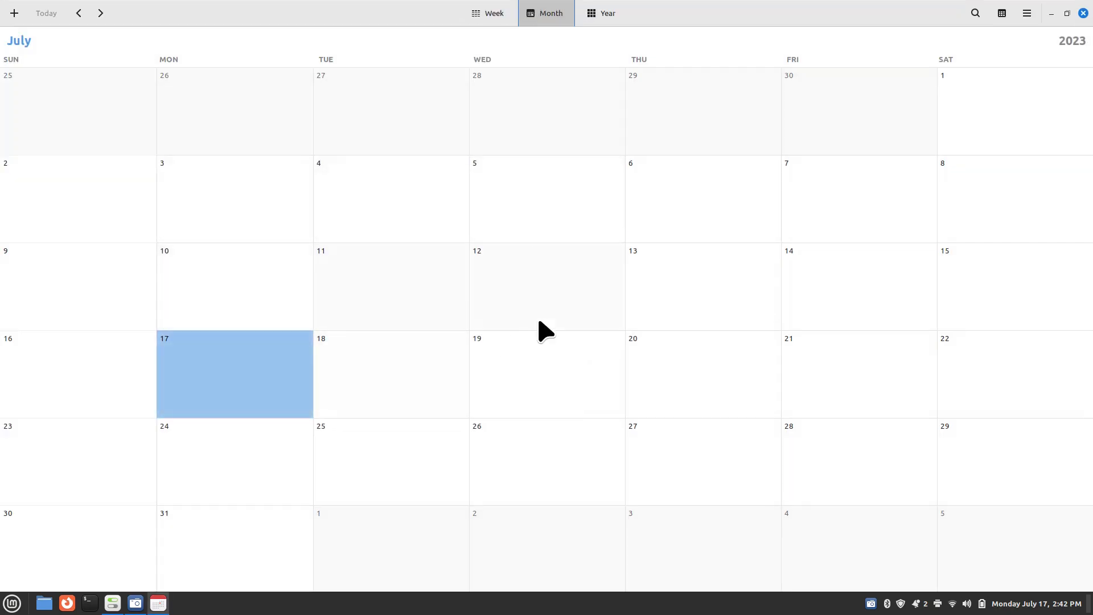
{"action": "left_click", "coordinate": [1030, 14]}
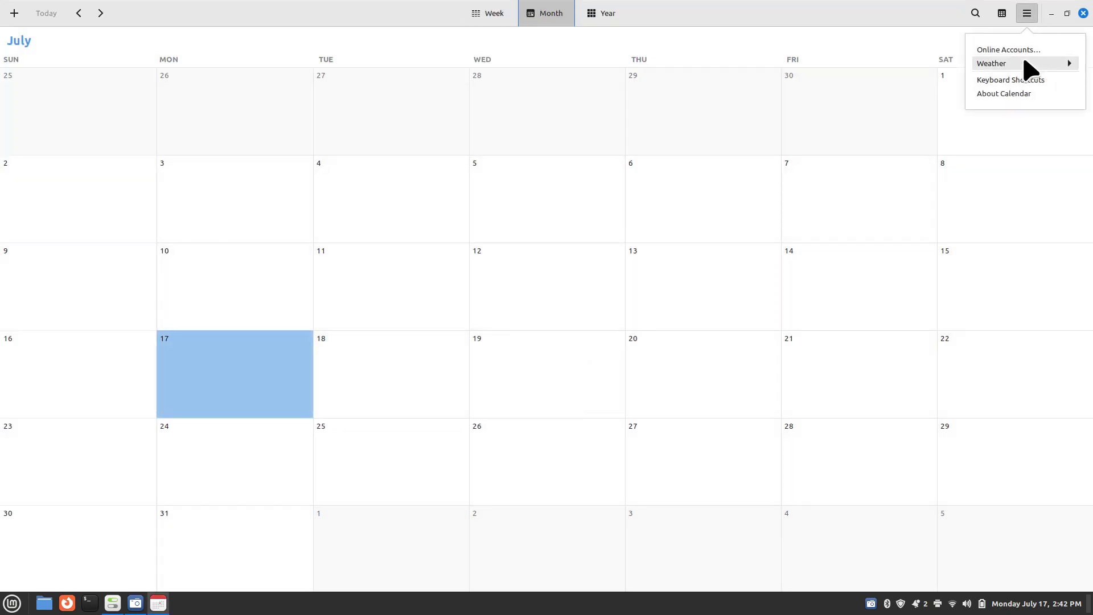
{"action": "left_click", "coordinate": [1023, 50]}
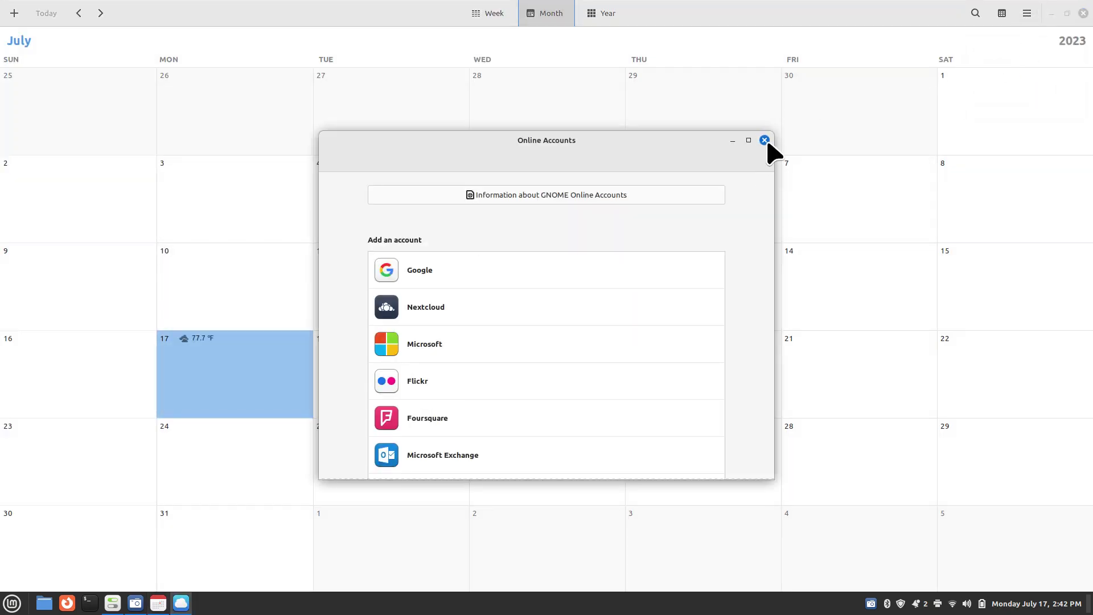
{"action": "left_click", "coordinate": [763, 141]}
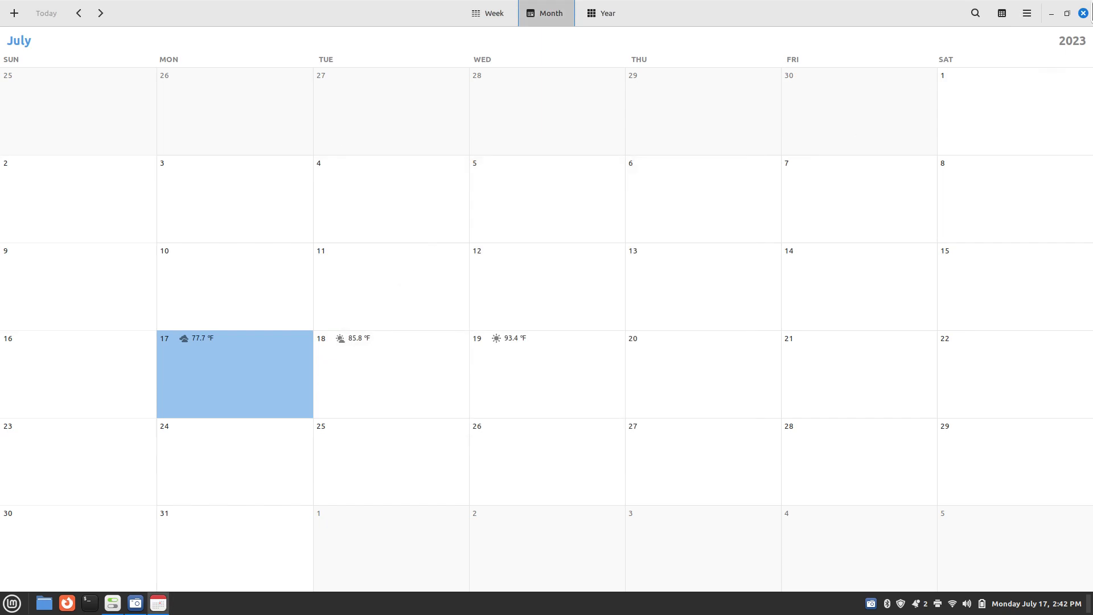
{"action": "left_click", "coordinate": [1083, 13]}
- Open the Panel settings from the settings overview and compare the appearance options of the center, right and left zones
{"action": "left_click", "coordinate": [138, 99]}
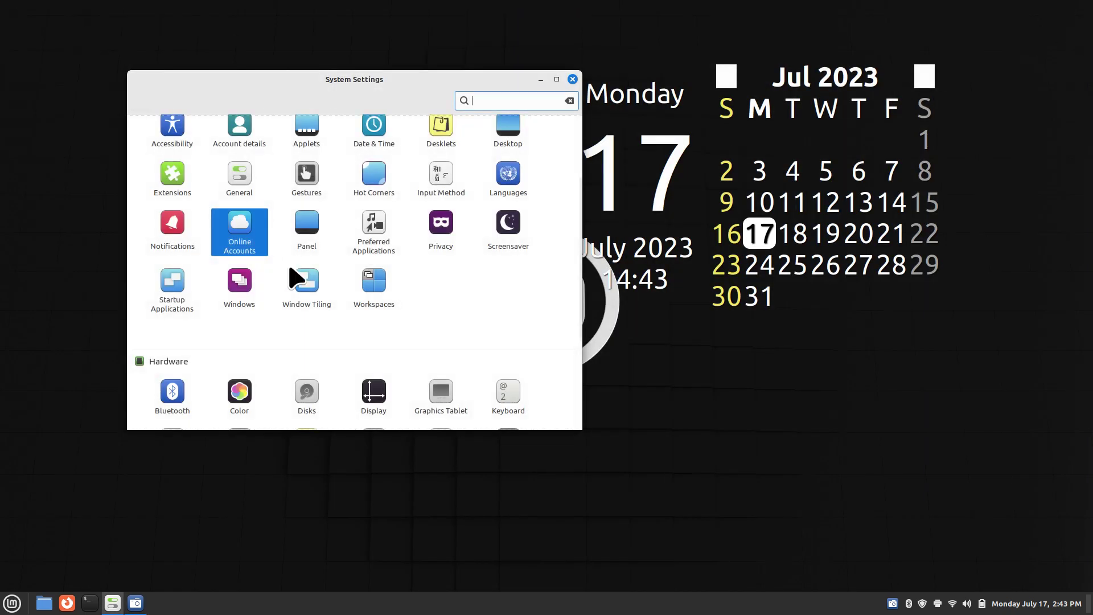
{"action": "left_click", "coordinate": [310, 236]}
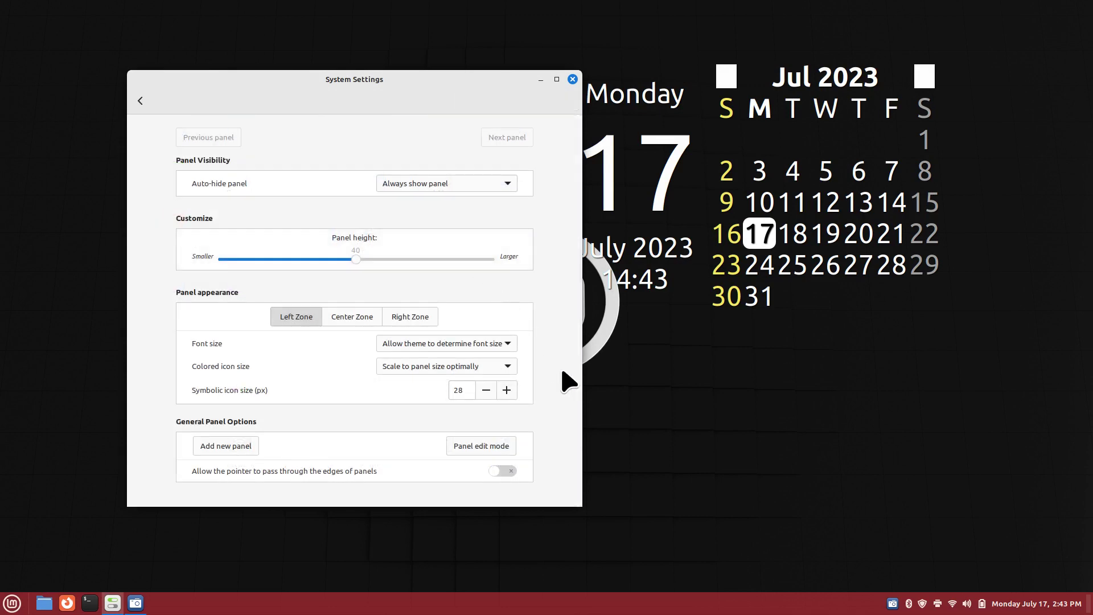
{"action": "left_click", "coordinate": [343, 318]}
{"action": "left_click", "coordinate": [405, 318]}
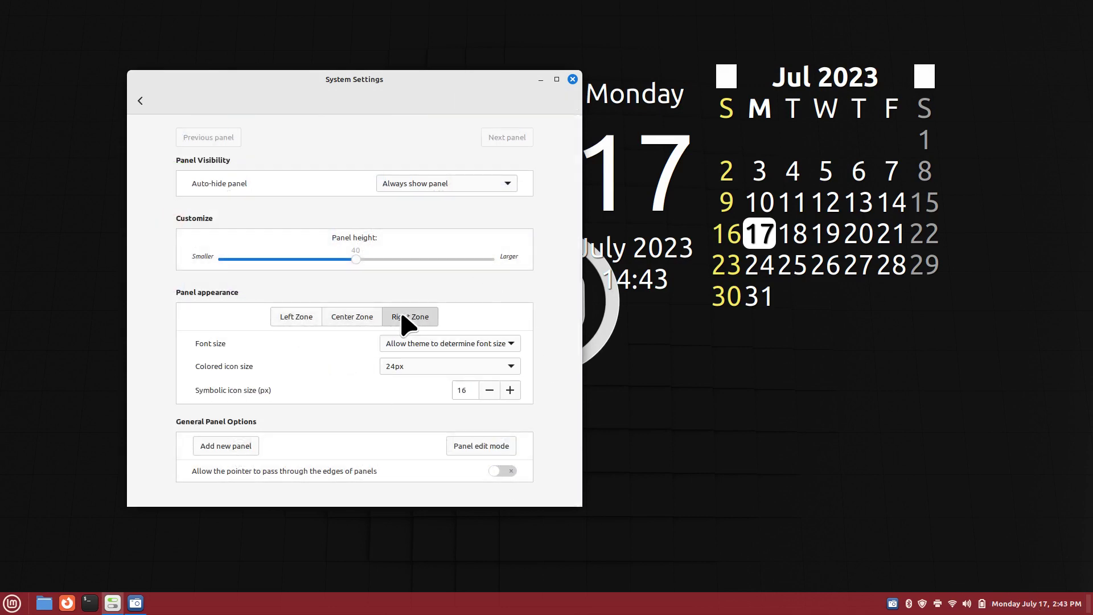
{"action": "left_click", "coordinate": [301, 317]}
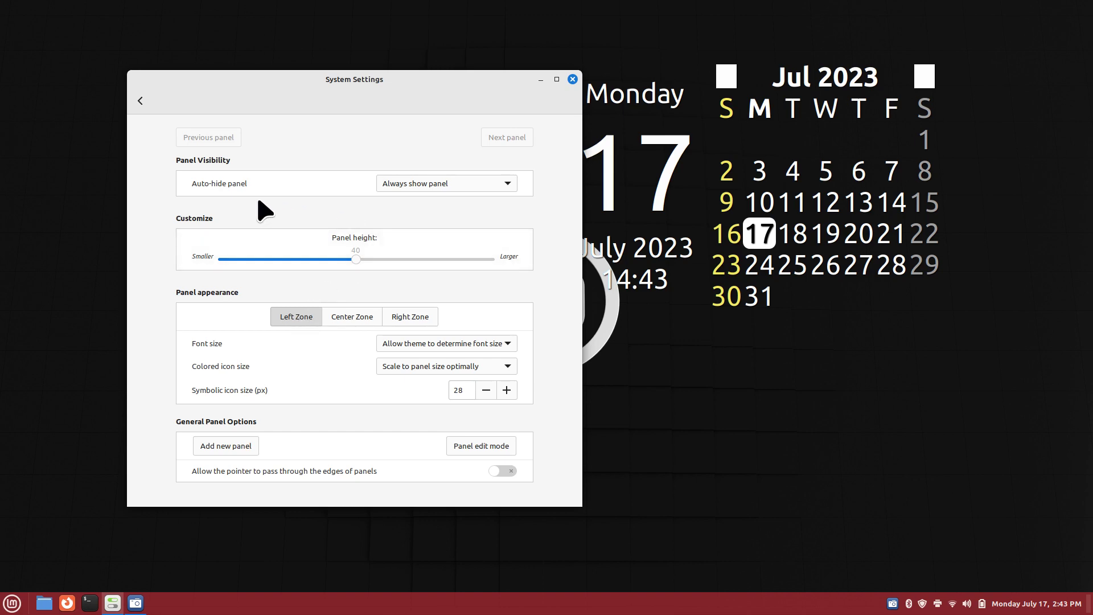
- Check the auto-hide choices while keeping Always show panel, recheck the right and left zones, and return to the overview
{"action": "left_click", "coordinate": [460, 189]}
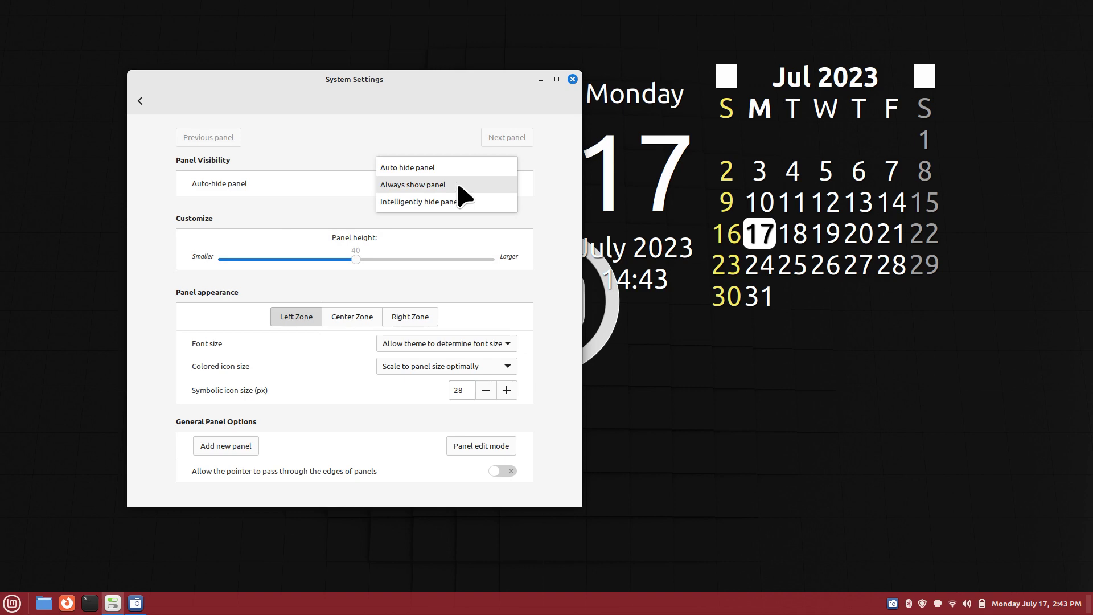
{"action": "left_click", "coordinate": [458, 186]}
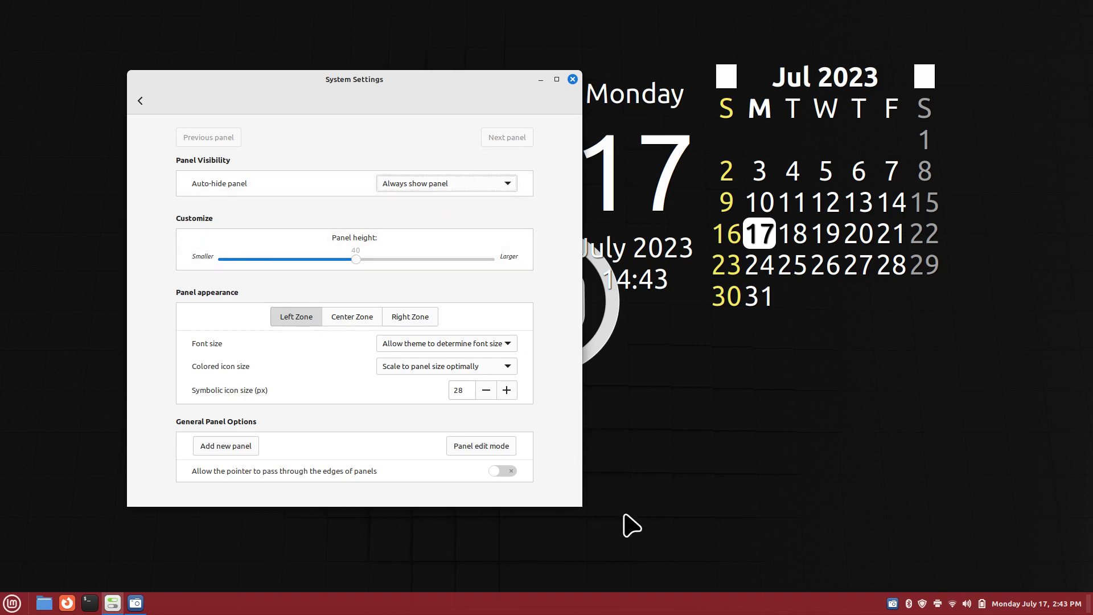
{"action": "left_click", "coordinate": [425, 320]}
{"action": "left_click", "coordinate": [297, 320]}
{"action": "left_click", "coordinate": [140, 102]}
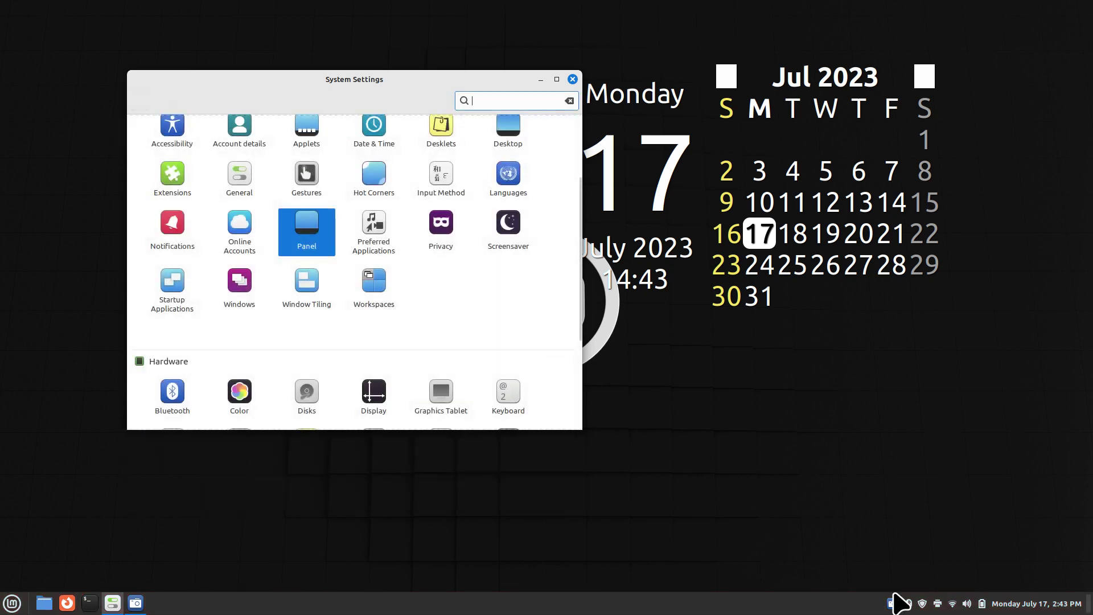
- In Preferred Applications, try Rhythmbox as the music player, restore Celluloid, and return to the overview
{"action": "left_click", "coordinate": [379, 226]}
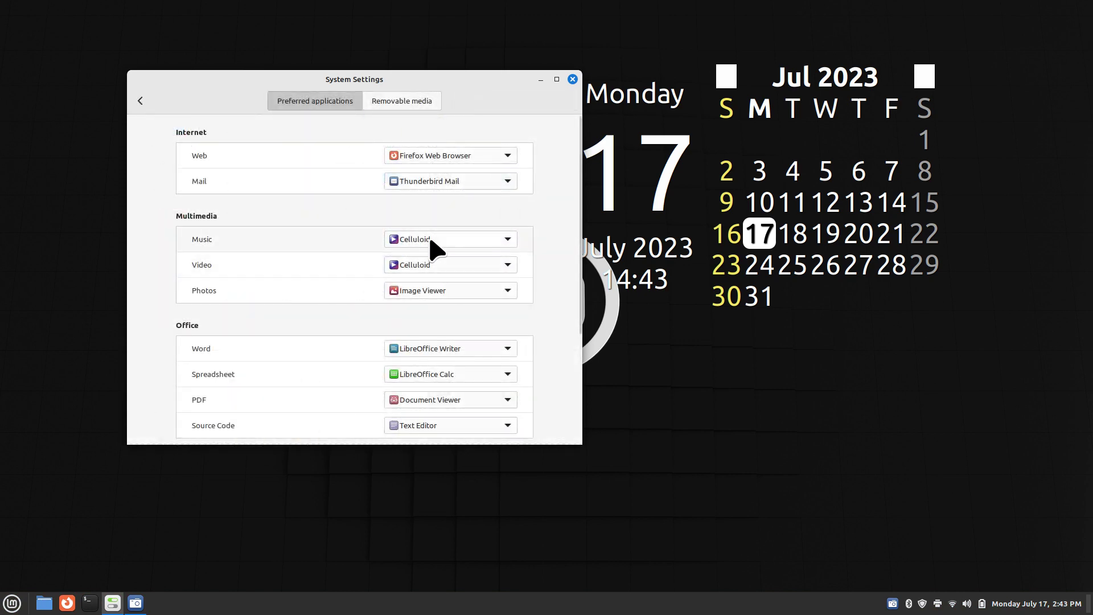
{"action": "left_click", "coordinate": [432, 240]}
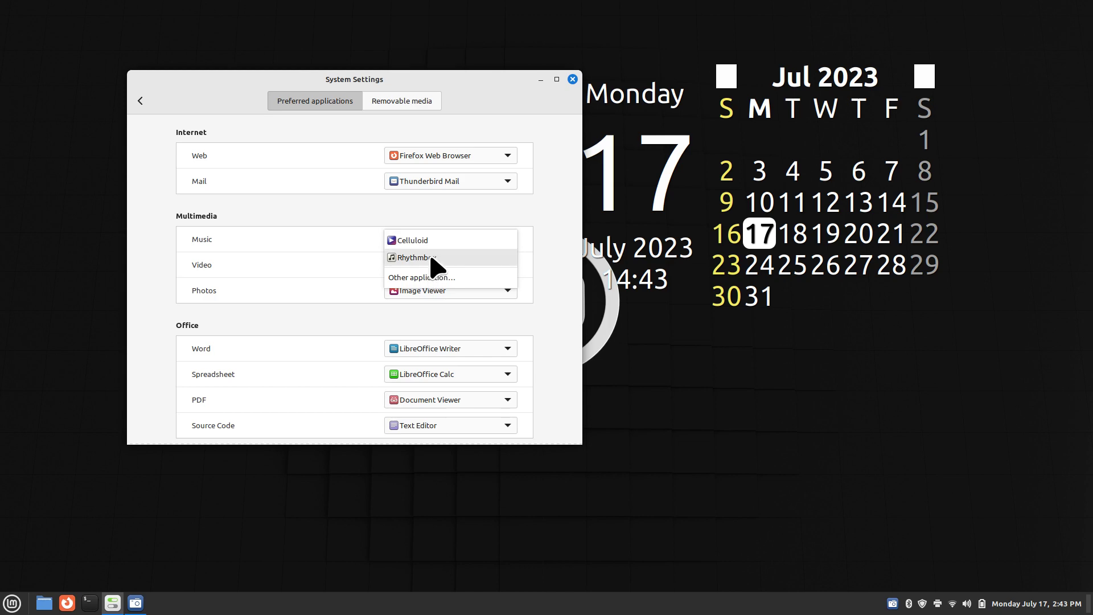
{"action": "left_click", "coordinate": [435, 260]}
{"action": "left_click", "coordinate": [438, 240]}
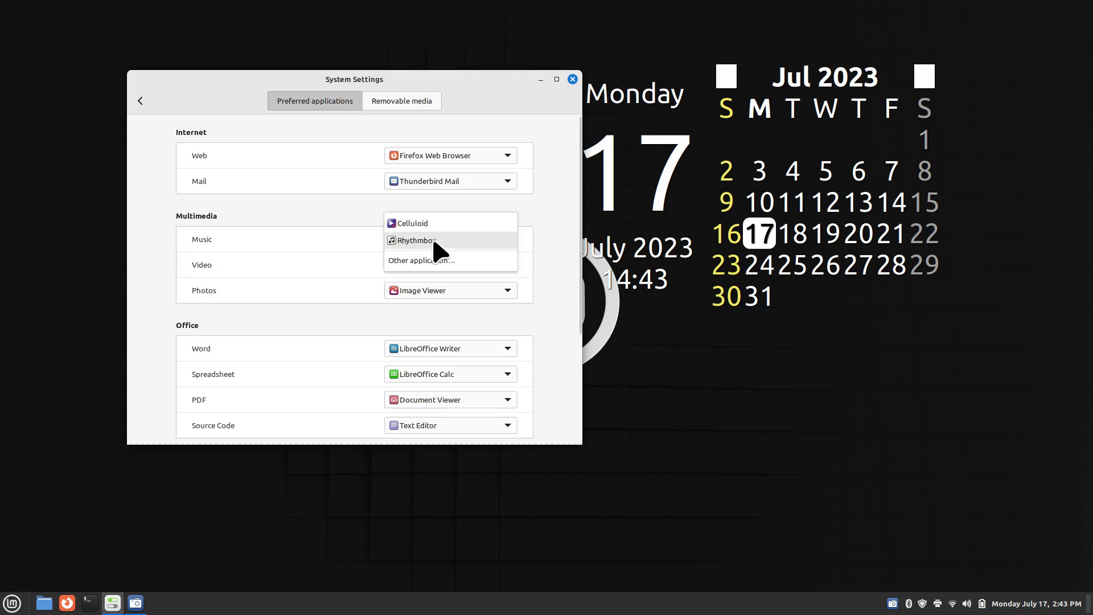
{"action": "left_click", "coordinate": [436, 223]}
{"action": "left_click", "coordinate": [141, 102]}
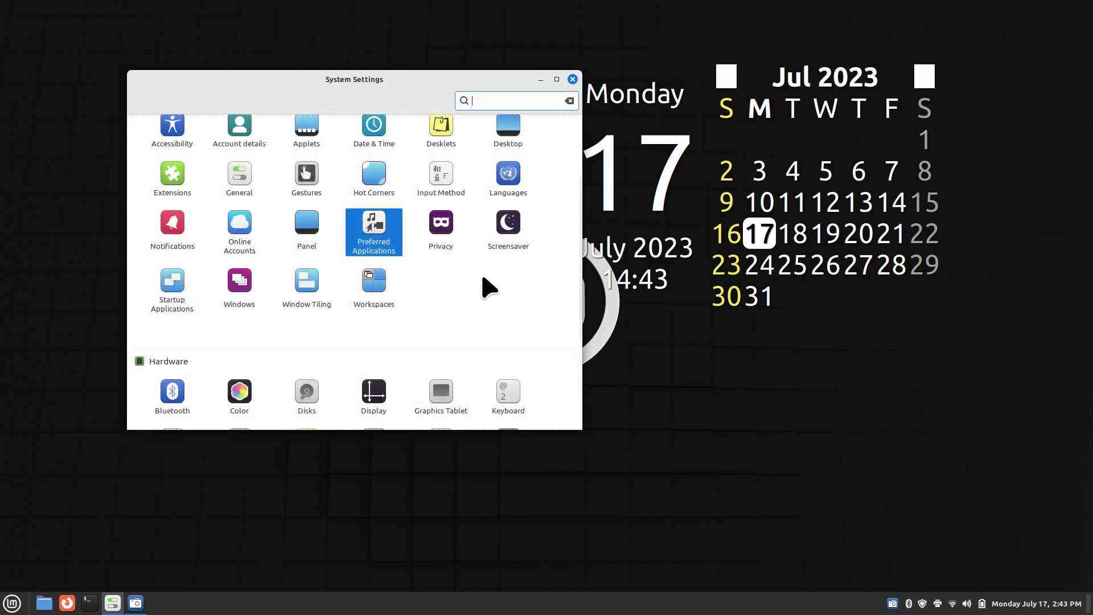
- Open the Privacy settings and check the recent files entry in the application menu
{"action": "left_click", "coordinate": [447, 231]}
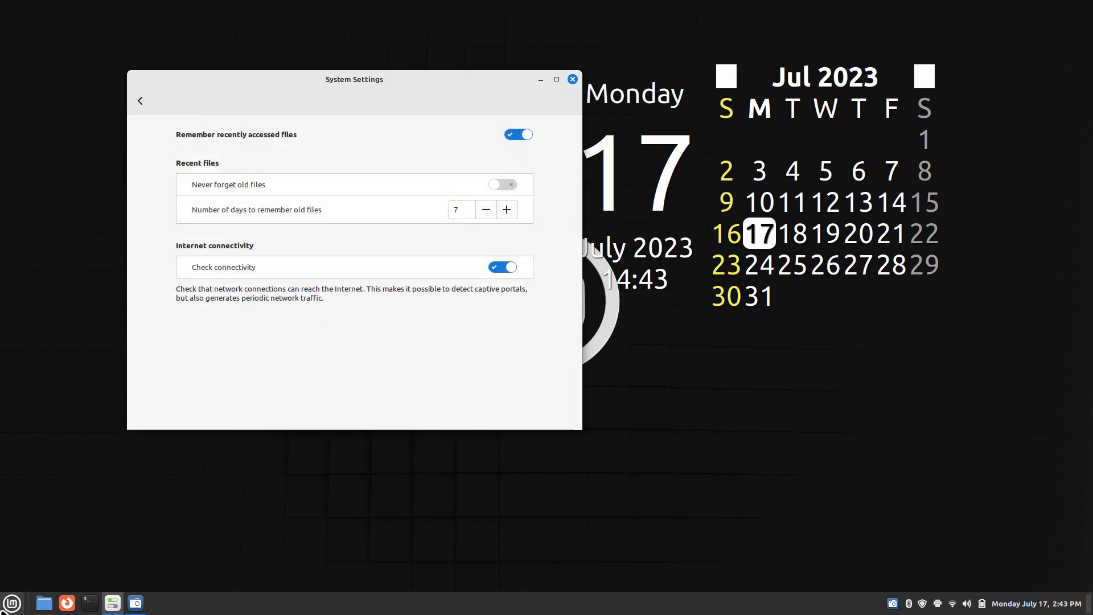
{"action": "left_click", "coordinate": [11, 603]}
{"action": "mouse_move", "coordinate": [97, 296]}
{"action": "left_click", "coordinate": [507, 425]}
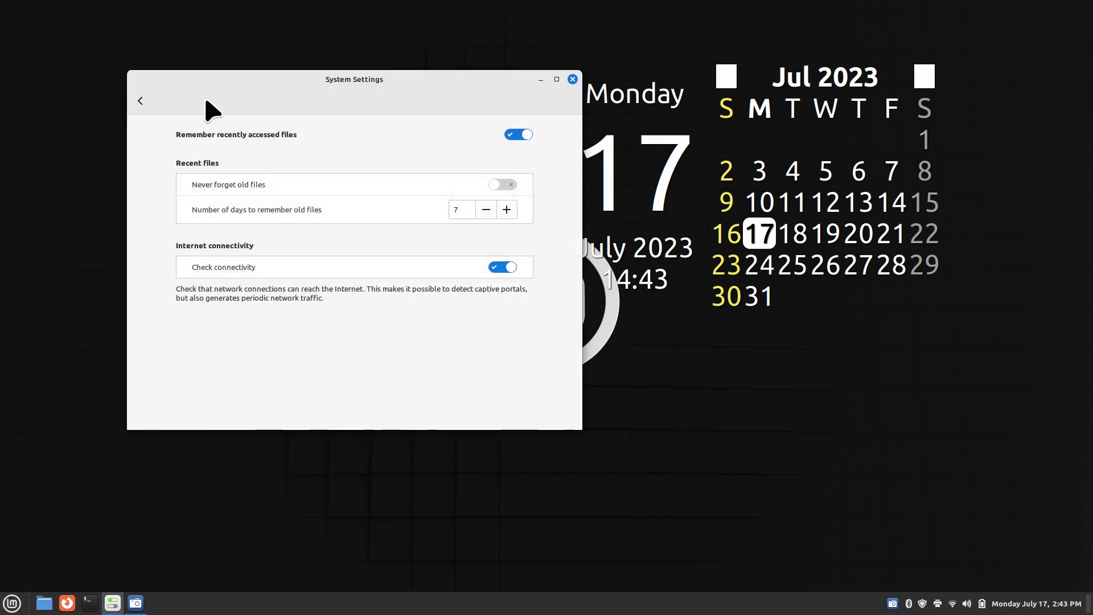
- View the Screensaver delay and lock settings, and return to the settings overview
{"action": "left_click", "coordinate": [140, 102]}
{"action": "left_click", "coordinate": [501, 231]}
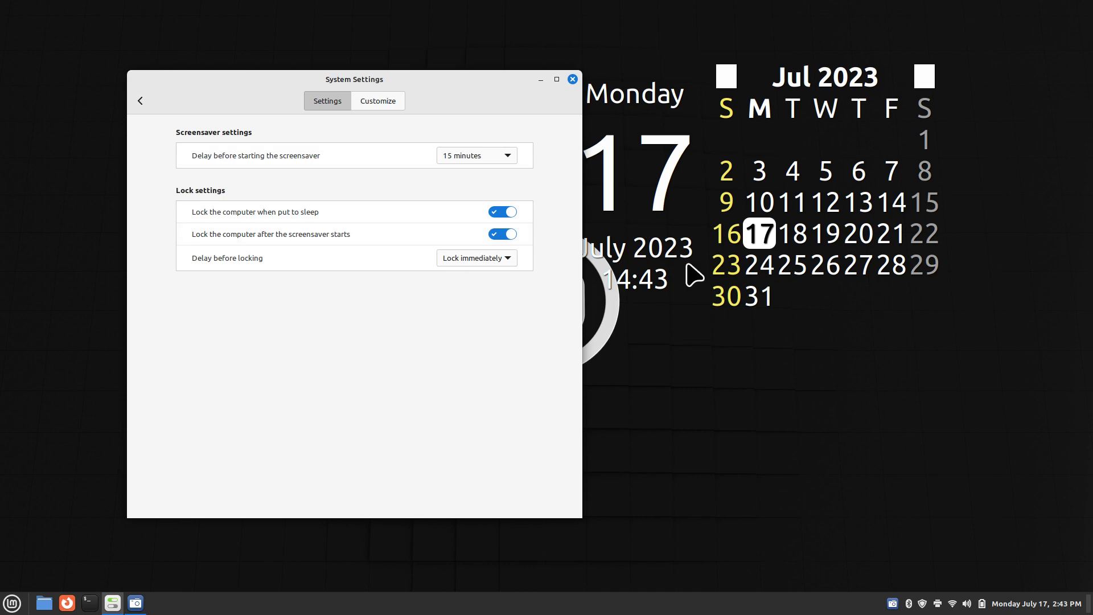
{"action": "left_click", "coordinate": [141, 102]}
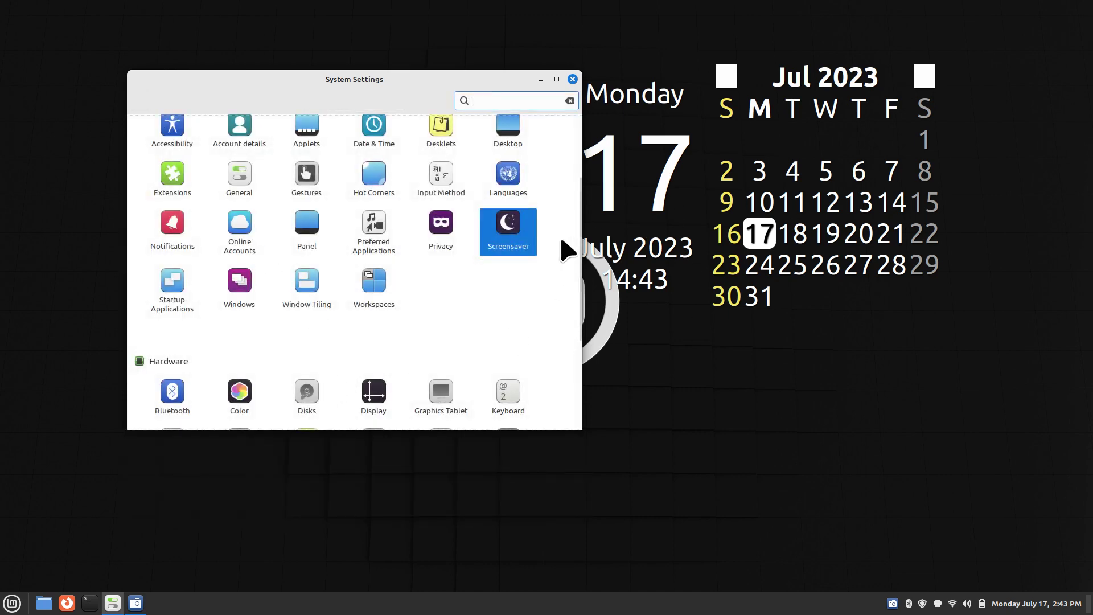
- Open the Windows settings, try the Left title bar buttons layout, and restore the Right layout
{"action": "scroll", "coordinate": [578, 244], "scroll_direction": "down", "scroll_amount": 5}
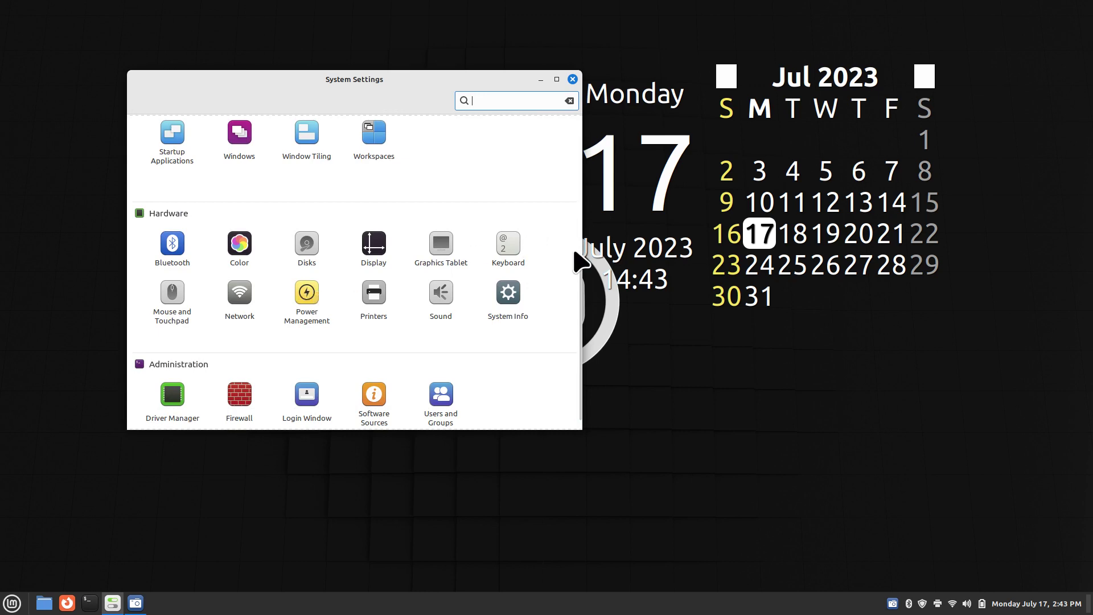
{"action": "scroll", "coordinate": [579, 273], "scroll_direction": "up", "scroll_amount": 5}
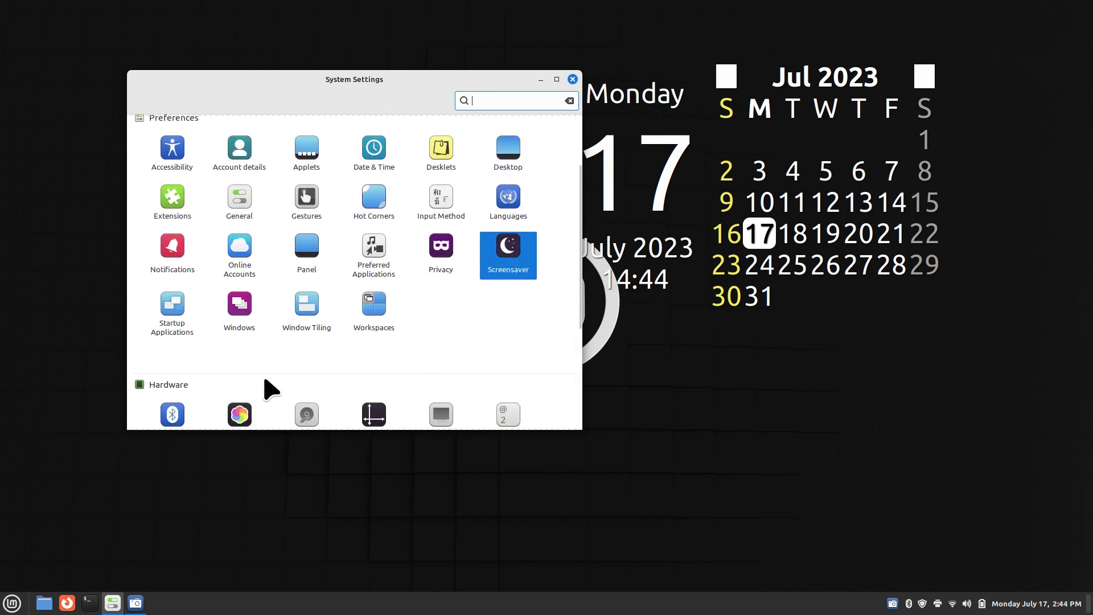
{"action": "left_click", "coordinate": [240, 306]}
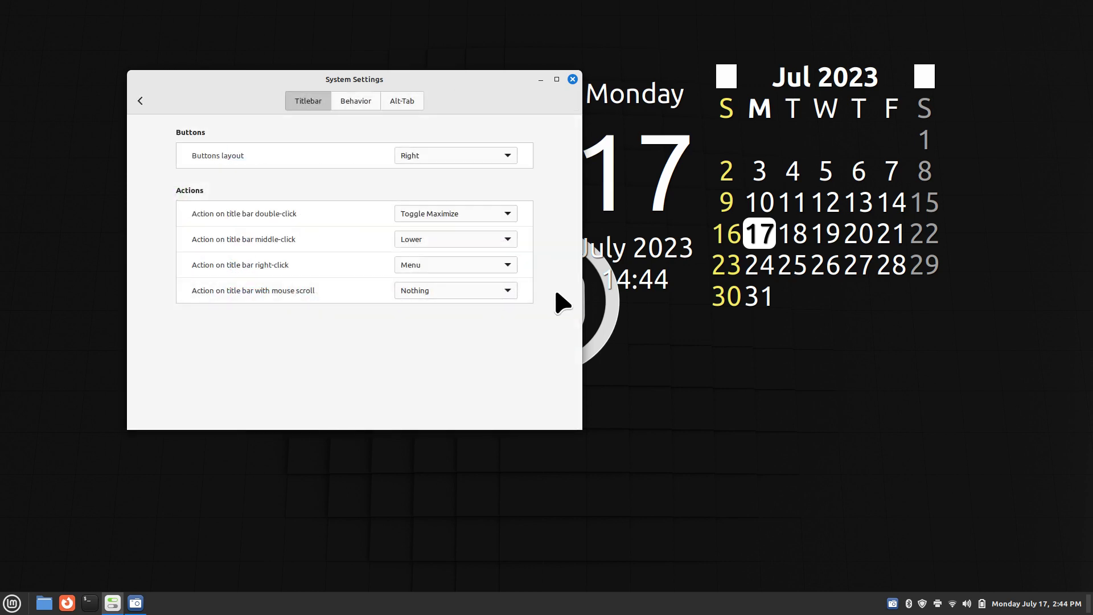
{"action": "left_click", "coordinate": [501, 155]}
{"action": "left_click", "coordinate": [466, 172]}
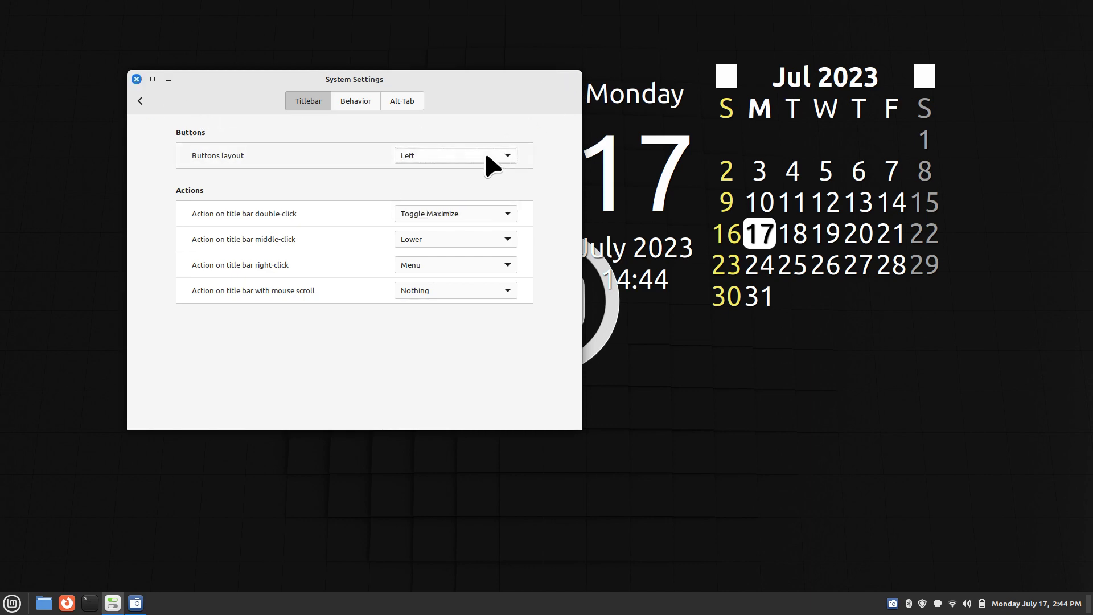
{"action": "left_click", "coordinate": [491, 165]}
{"action": "left_click", "coordinate": [496, 140]}
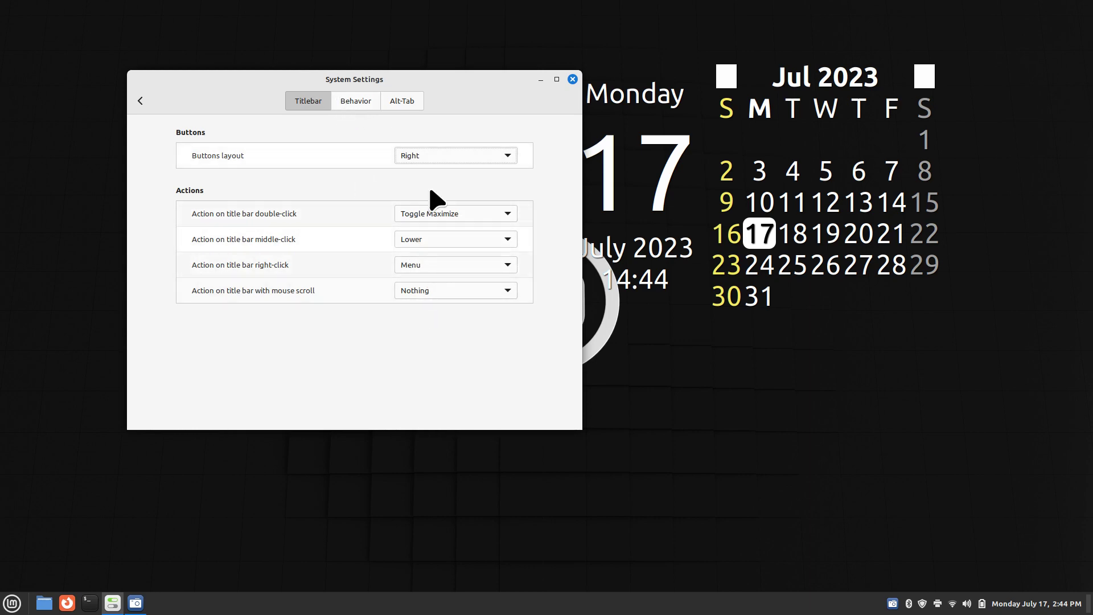
- Open the window Behavior options, try the narrowest draggable border, and widen it to about three quarters of its range
{"action": "left_click_drag", "start_coordinate": [455, 79], "coordinate": [421, 77]}
{"action": "left_click", "coordinate": [317, 103]}
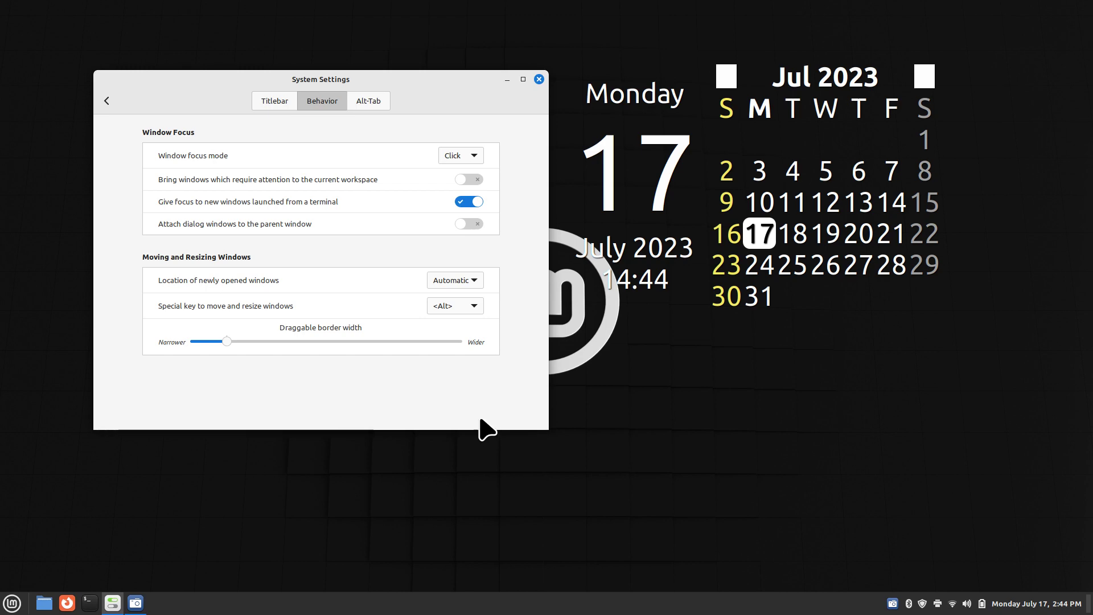
{"action": "left_click_drag", "start_coordinate": [226, 342], "coordinate": [194, 343]}
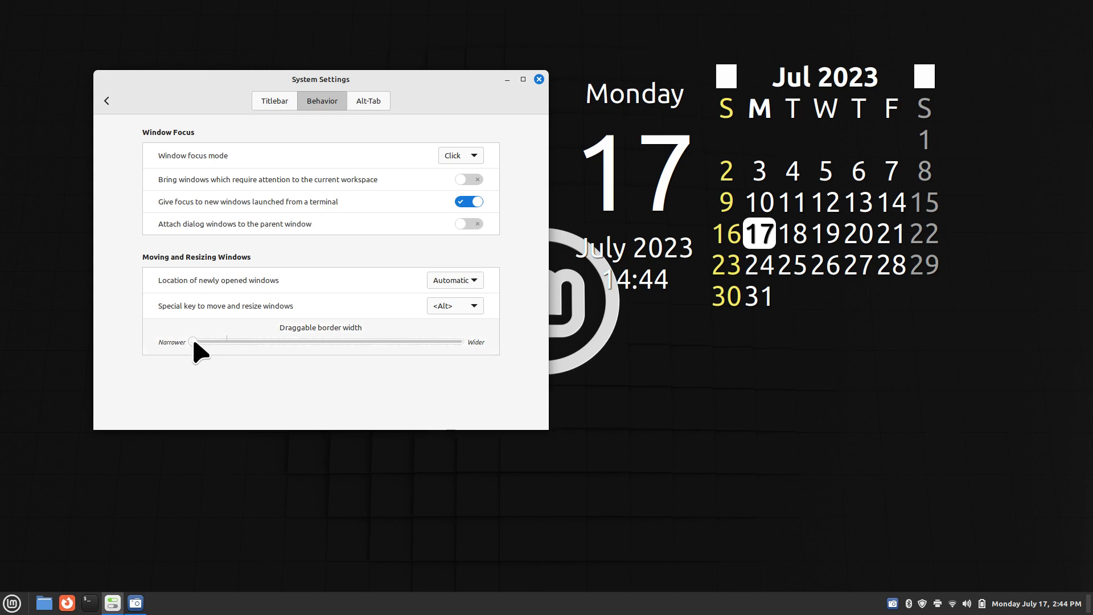
{"action": "left_click_drag", "start_coordinate": [193, 342], "coordinate": [230, 344]}
{"action": "left_click_drag", "start_coordinate": [226, 342], "coordinate": [393, 348]}
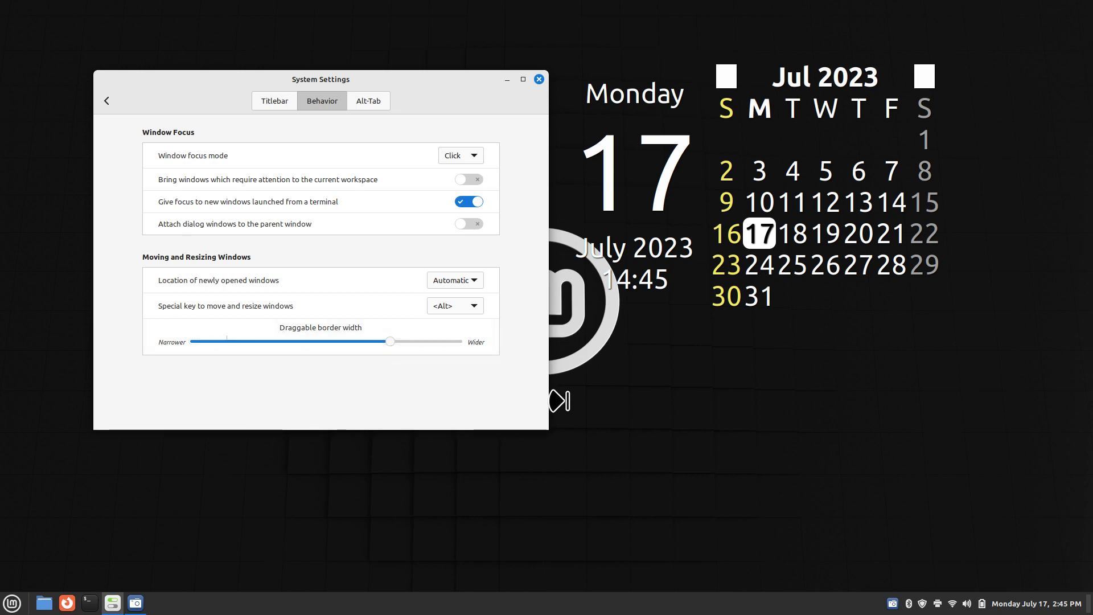
- Test the wide draggable border by enlarging the settings window in width and height, and shorten it slightly
{"action": "left_click_drag", "start_coordinate": [561, 398], "coordinate": [626, 406]}
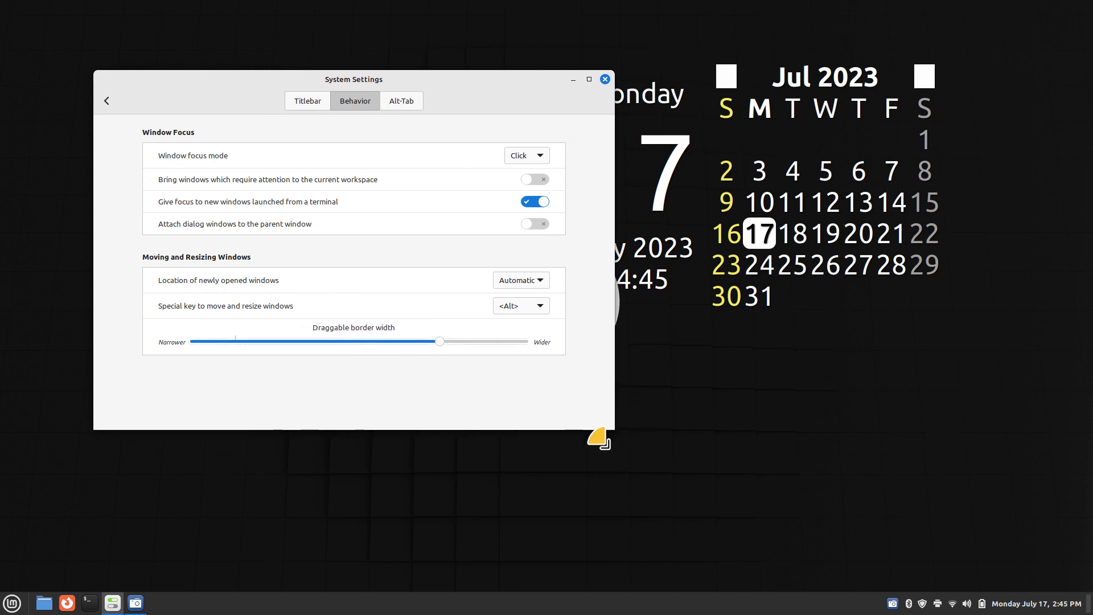
{"action": "left_click_drag", "start_coordinate": [450, 437], "coordinate": [442, 488]}
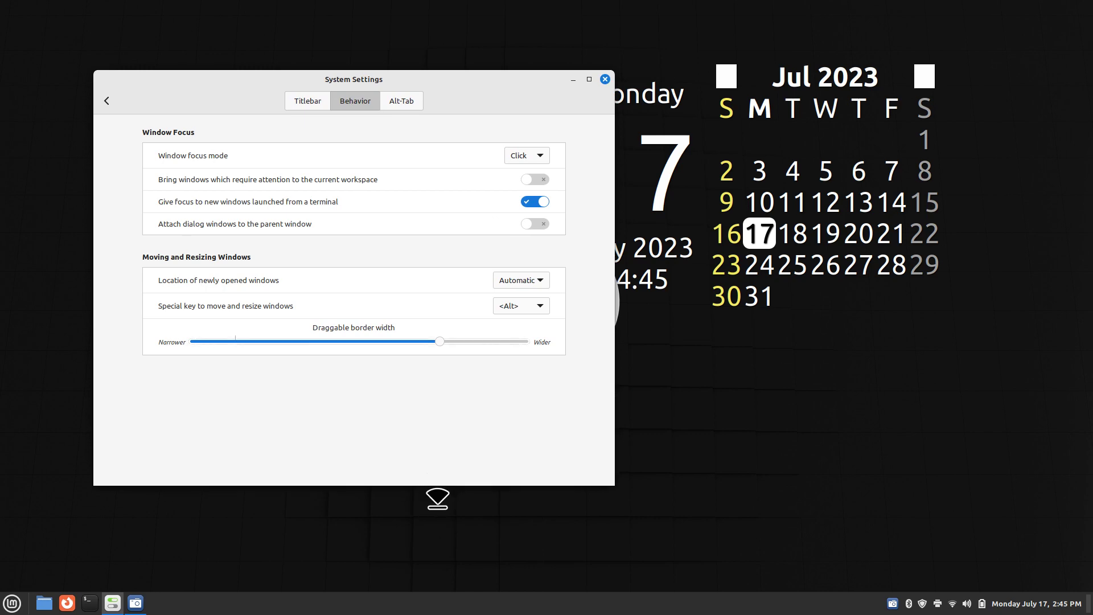
{"action": "left_click_drag", "start_coordinate": [438, 499], "coordinate": [444, 468]}
- Reduce the draggable border width to about the middle of its range and resize the window by its side and upper edges
{"action": "left_click_drag", "start_coordinate": [439, 341], "coordinate": [364, 342]}
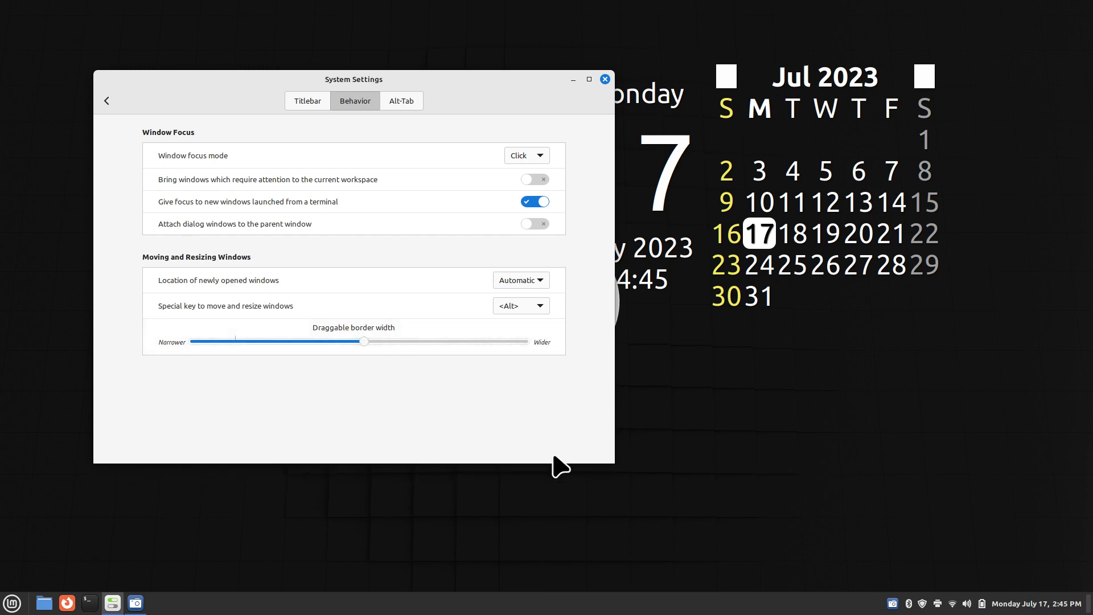
{"action": "left_click_drag", "start_coordinate": [611, 404], "coordinate": [667, 405]}
{"action": "left_click_drag", "start_coordinate": [534, 71], "coordinate": [540, 36]}
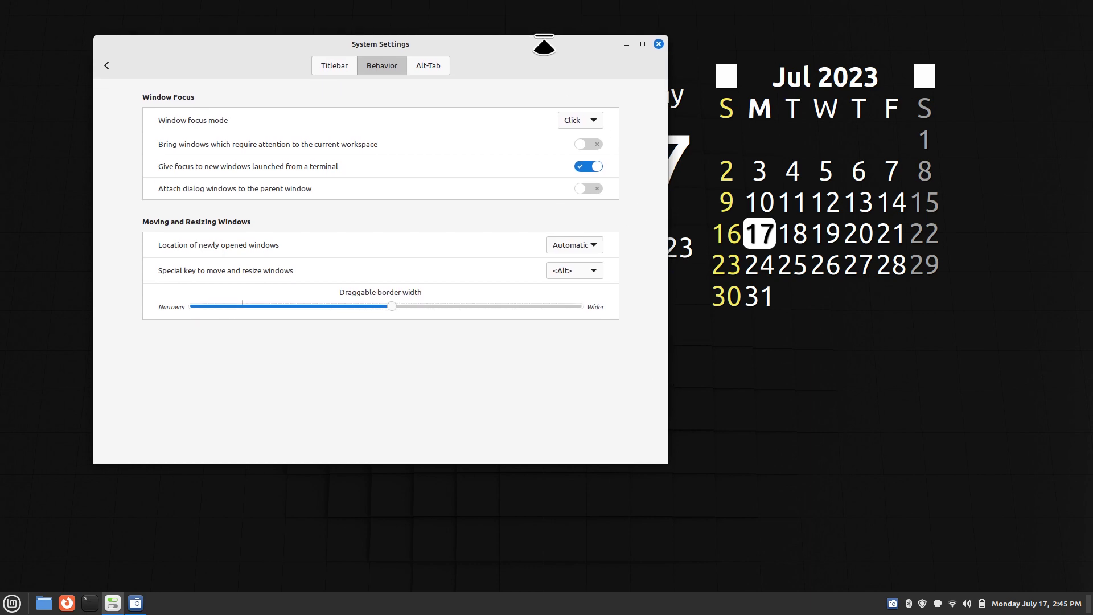
{"action": "right_click", "coordinate": [522, 40]}
{"action": "left_click", "coordinate": [558, 103]}
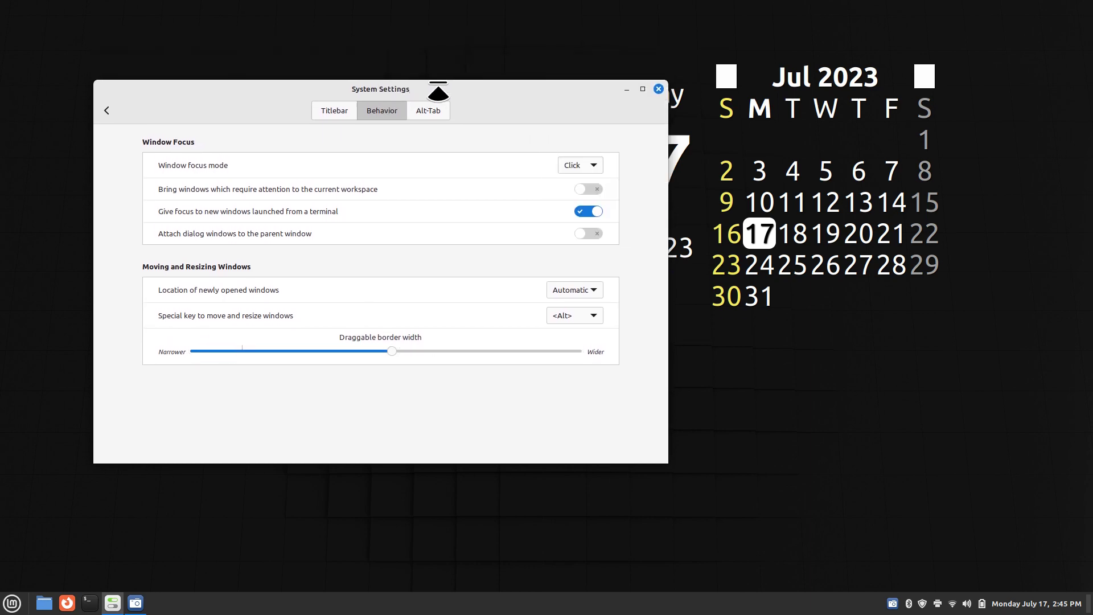
- Open the Alt-Tab options of the Windows settings and preview the window switcher in its Icons and thumbnails style
{"action": "left_click", "coordinate": [430, 59]}
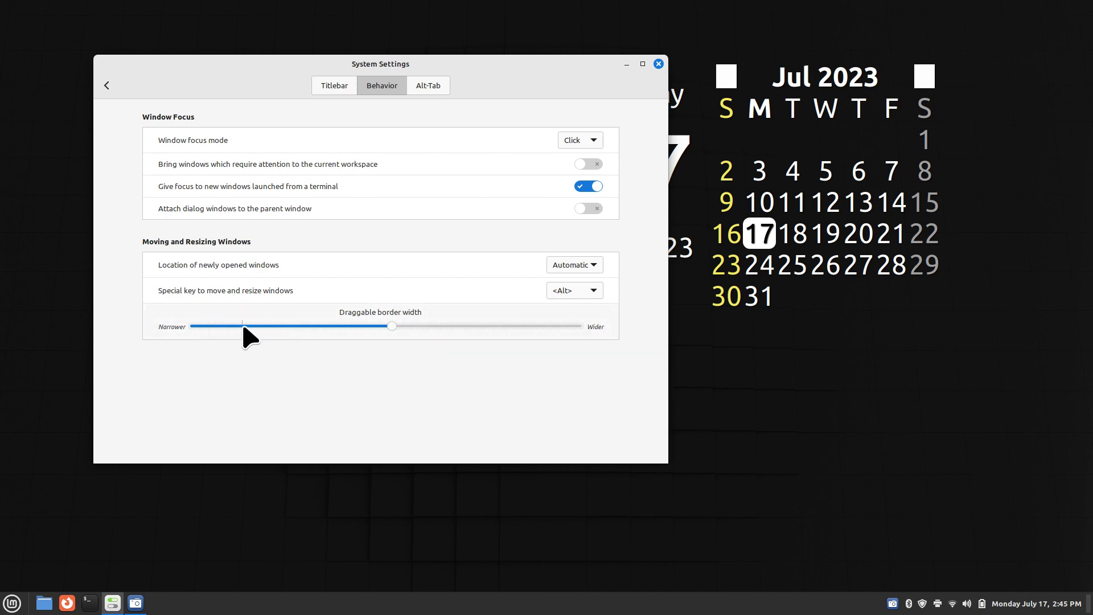
{"action": "mouse_move", "coordinate": [250, 337]}
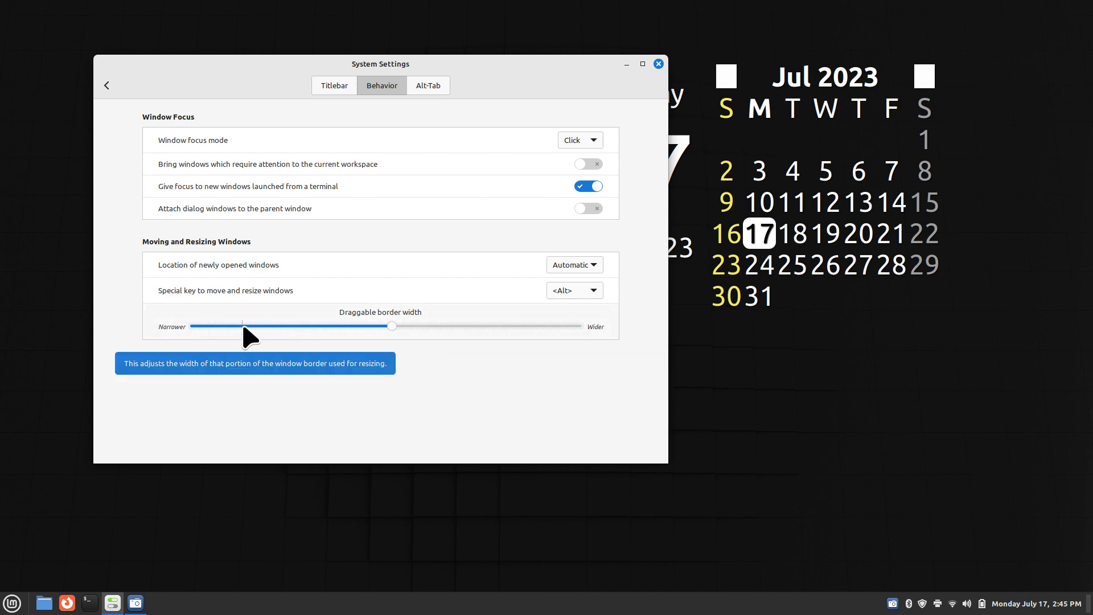
{"action": "left_click", "coordinate": [429, 86]}
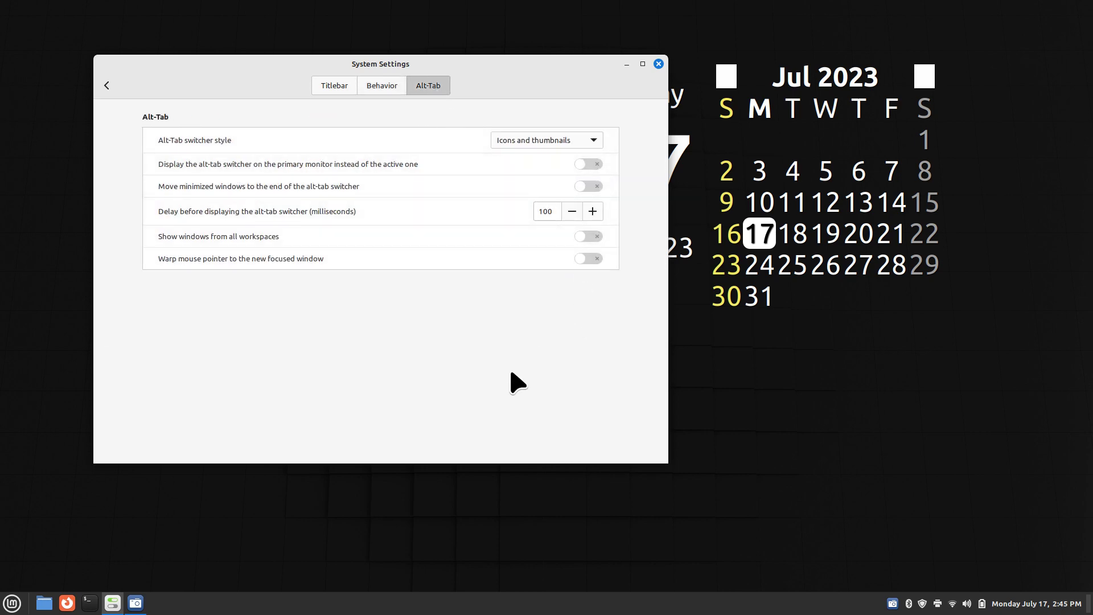
{"action": "key", "text": "alt+Tab"}
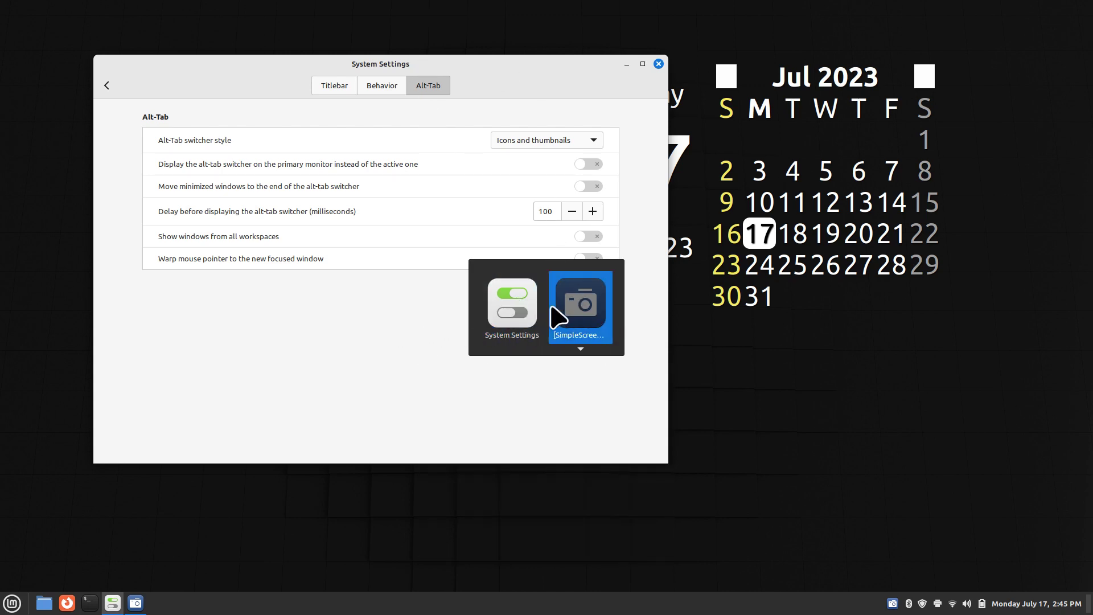
{"action": "left_click", "coordinate": [387, 307]}
- Try the Timeline (3D) Alt-Tab switcher style by cycling through the open windows, and restore the Icons and thumbnails style
{"action": "left_click", "coordinate": [564, 143]}
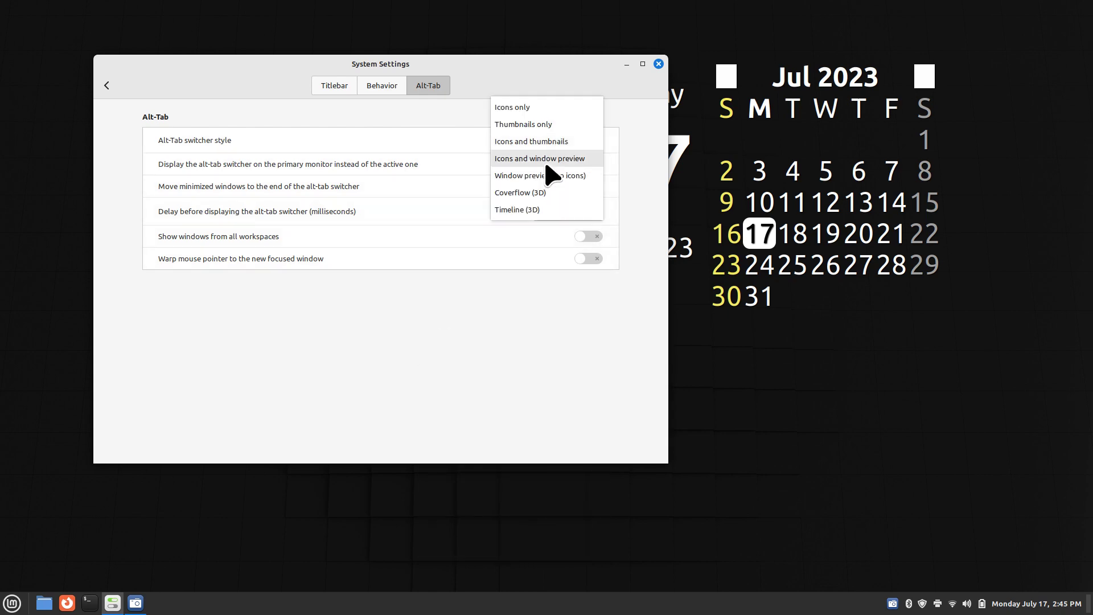
{"action": "left_click", "coordinate": [538, 222]}
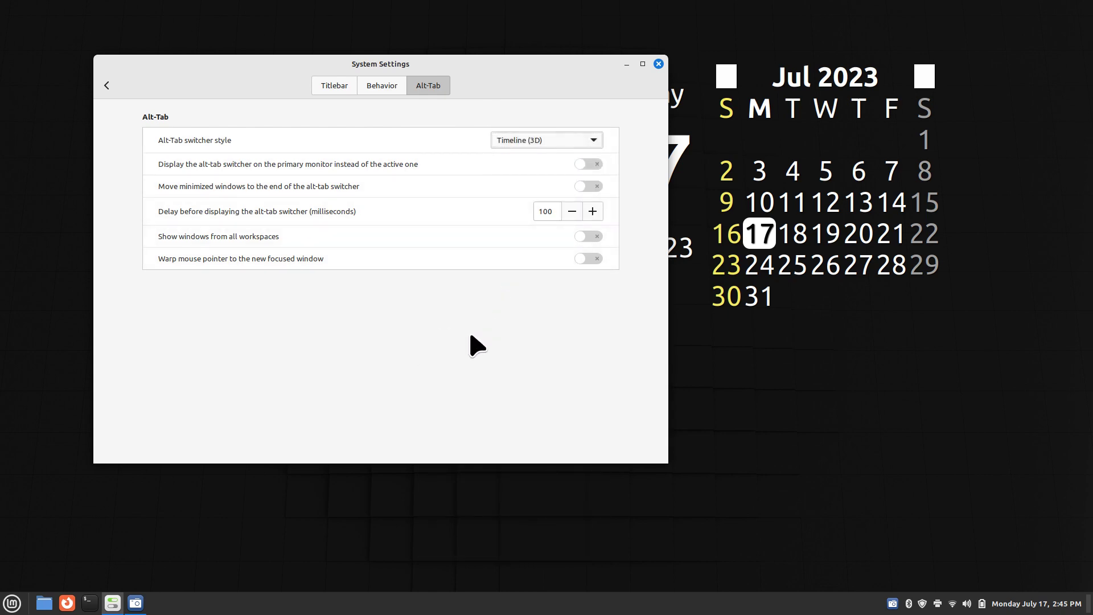
{"action": "key", "text": "alt+Tab"}
{"action": "key", "text": "Tab"}
{"action": "key", "text": "Tab"}
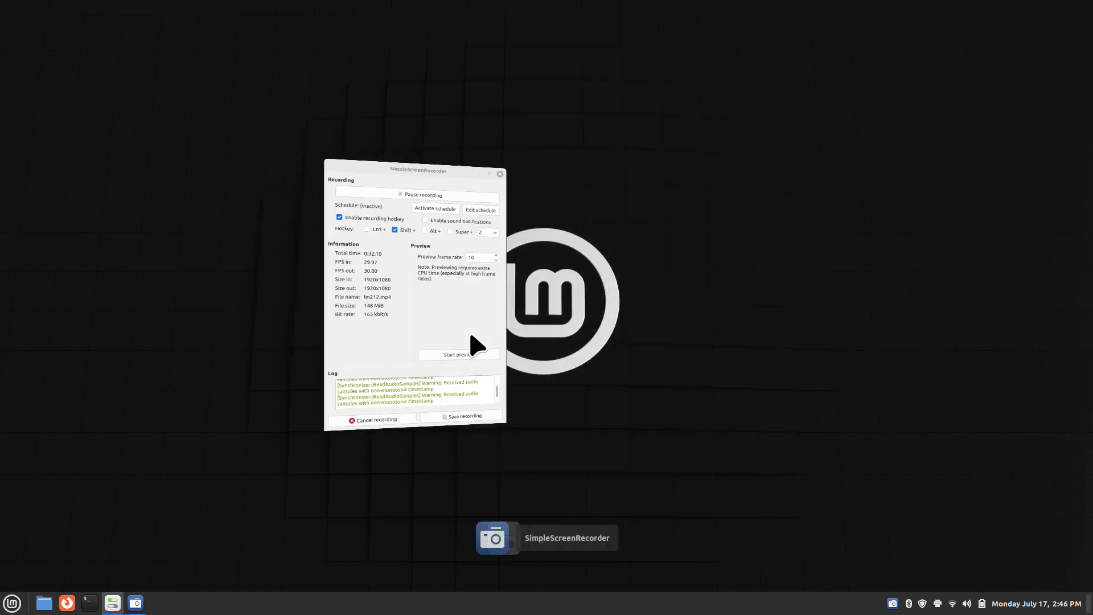
{"action": "key", "text": "Tab"}
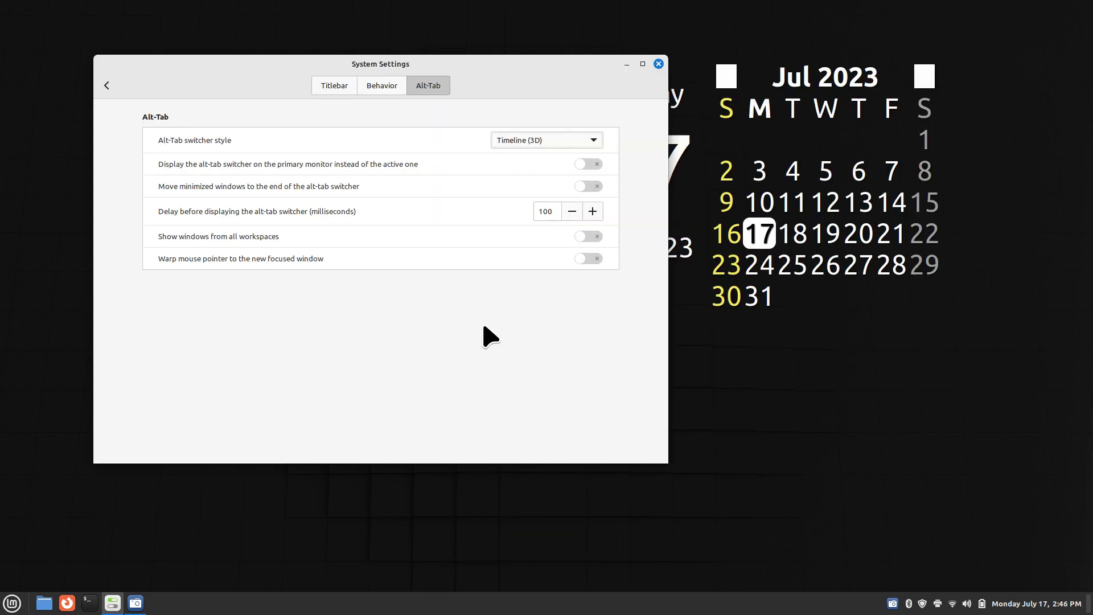
{"action": "left_click", "coordinate": [544, 142]}
{"action": "left_click", "coordinate": [544, 142]}
{"action": "left_click", "coordinate": [530, 141]}
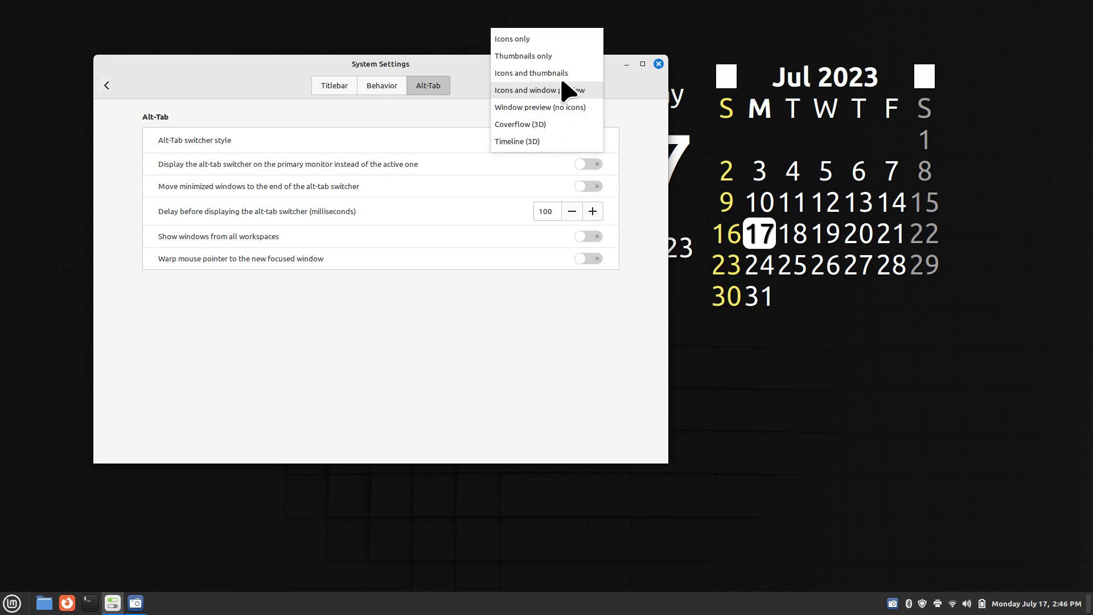
{"action": "left_click", "coordinate": [572, 74]}
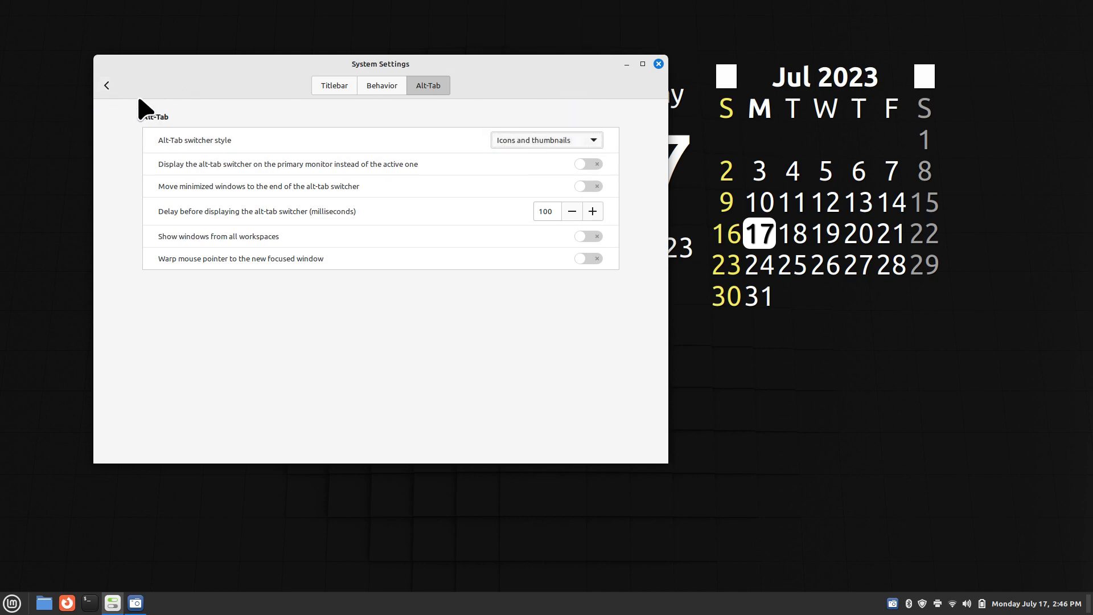
- Review the Window Tiling settings for tiling and snapping, and return to the settings overview
{"action": "left_click", "coordinate": [107, 89]}
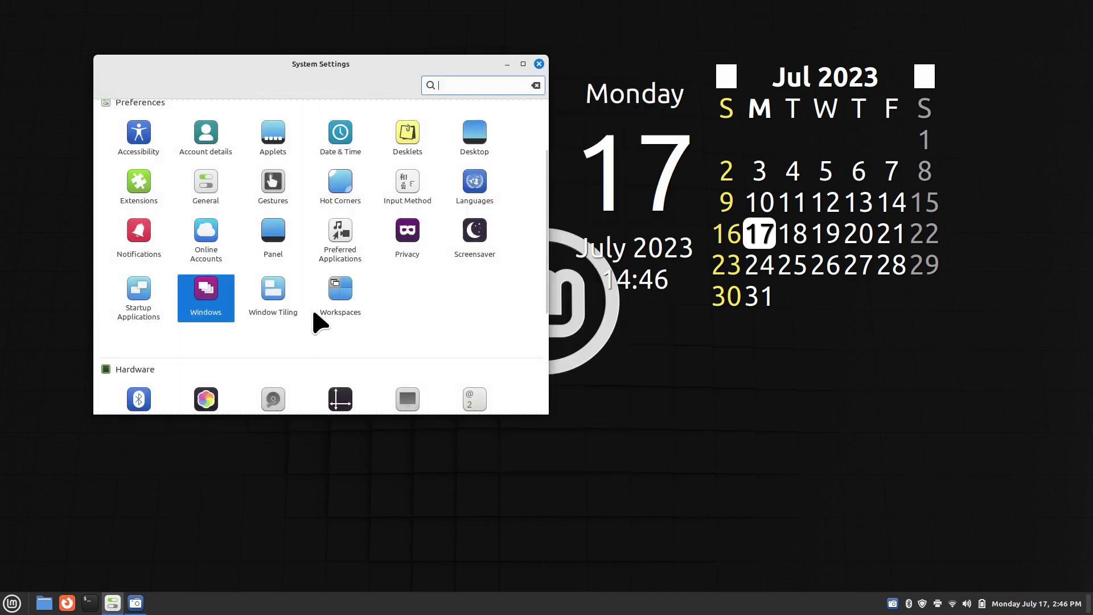
{"action": "left_click", "coordinate": [278, 294]}
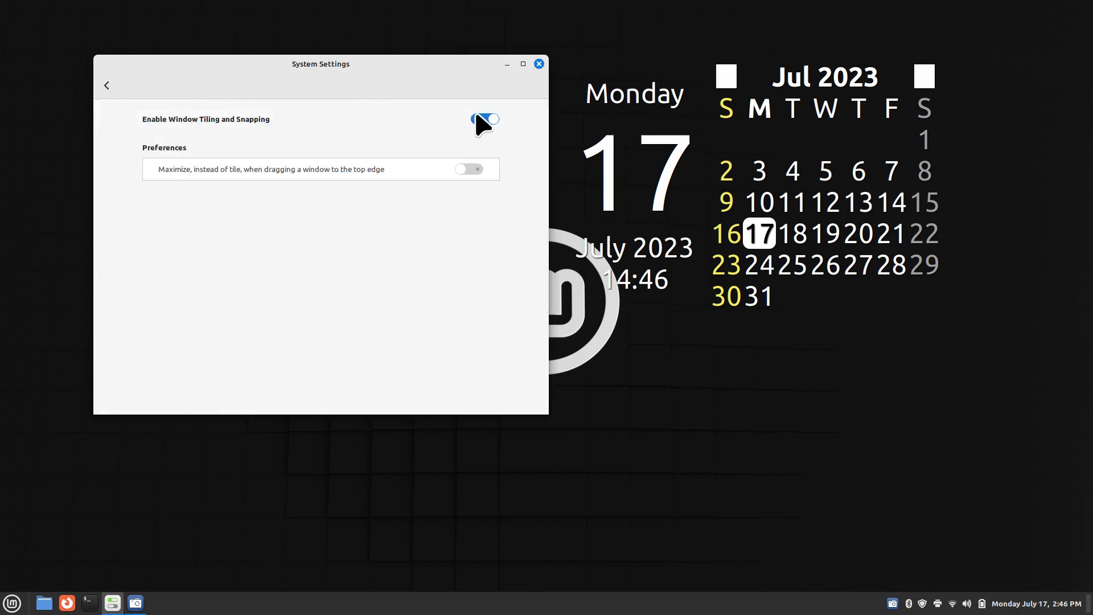
{"action": "left_click", "coordinate": [106, 86]}
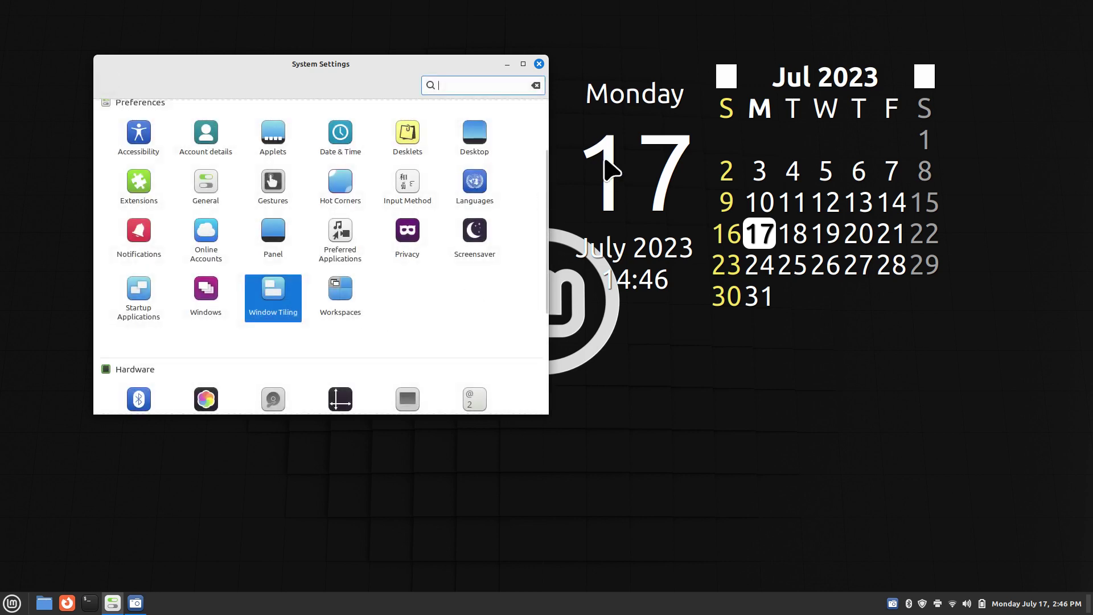
- Open the Display settings, examine the available resolutions and refresh rates, and reselect 1920 × 1080 (16:9) and 60.00 Hz
{"action": "scroll", "coordinate": [547, 216], "scroll_direction": "down", "scroll_amount": 1}
{"action": "left_click_drag", "start_coordinate": [546, 213], "coordinate": [541, 291]}
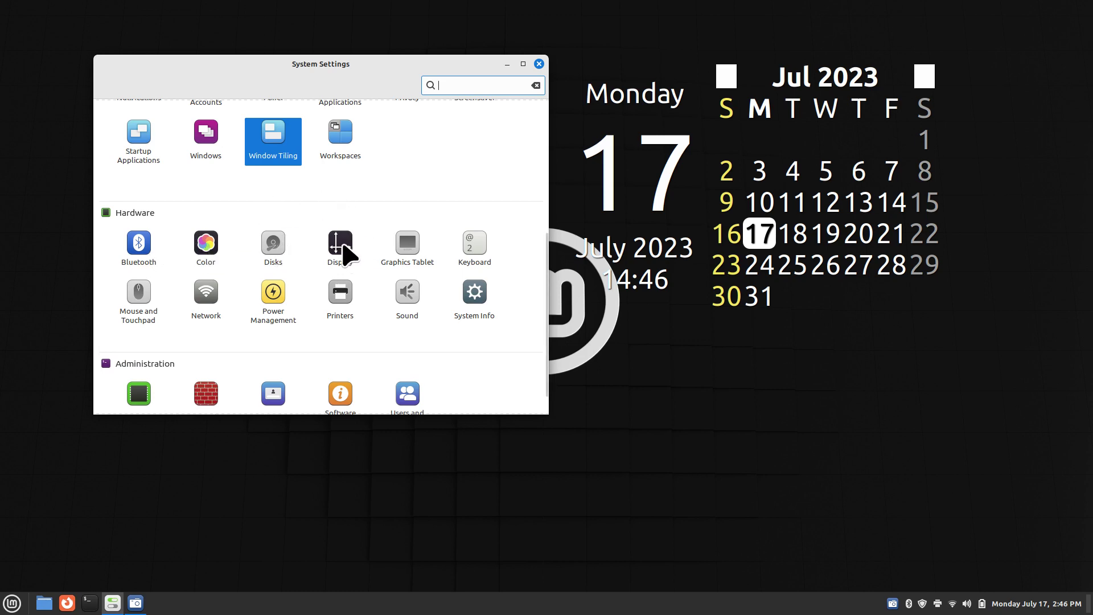
{"action": "left_click", "coordinate": [343, 244]}
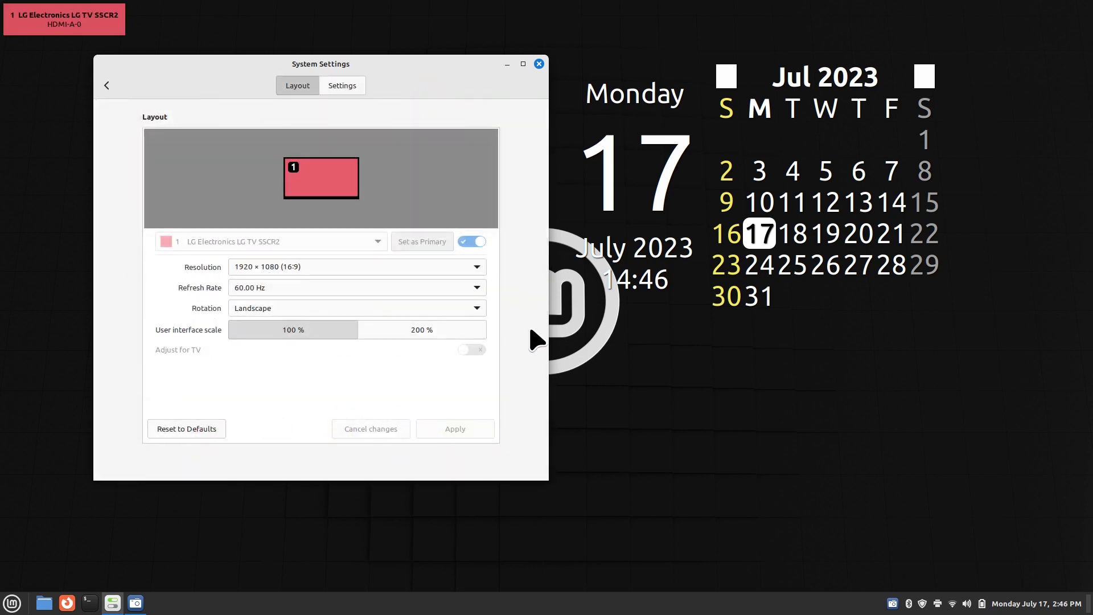
{"action": "left_click", "coordinate": [286, 268]}
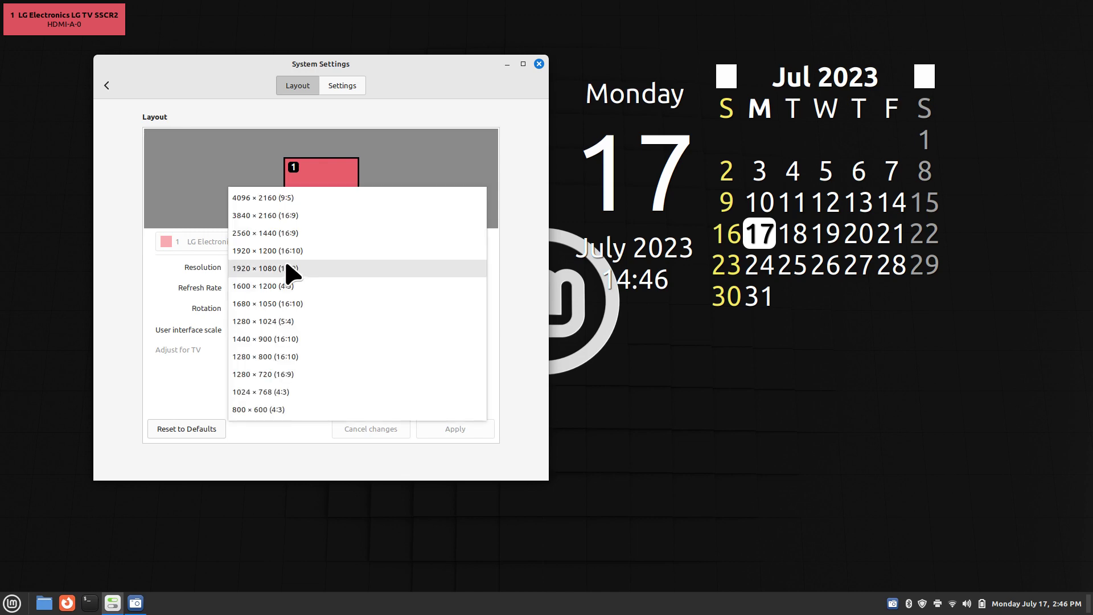
{"action": "left_click", "coordinate": [507, 289]}
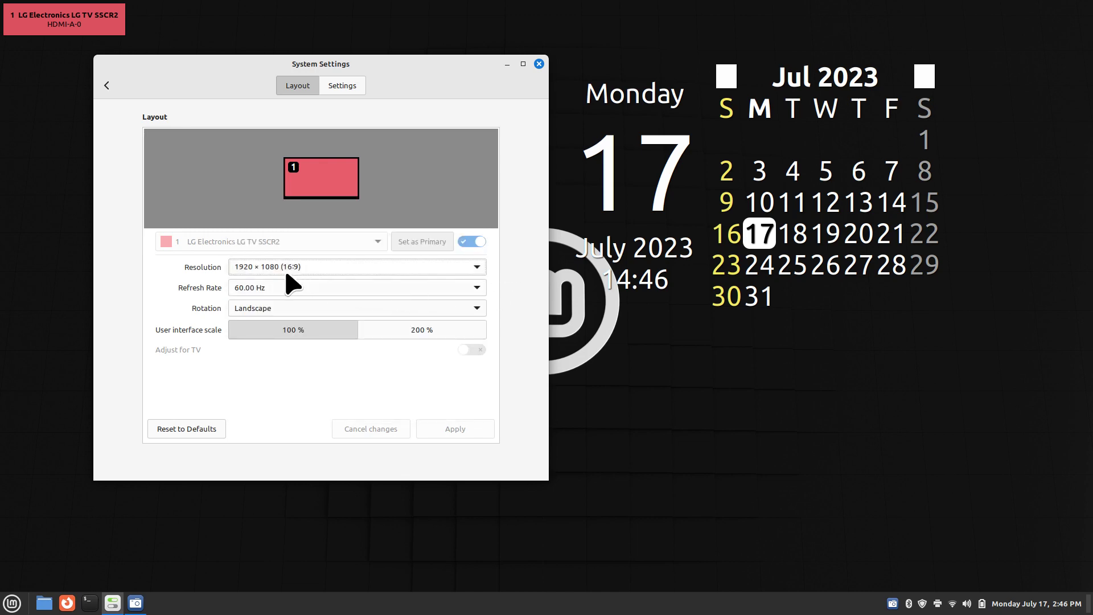
{"action": "left_click", "coordinate": [277, 291]}
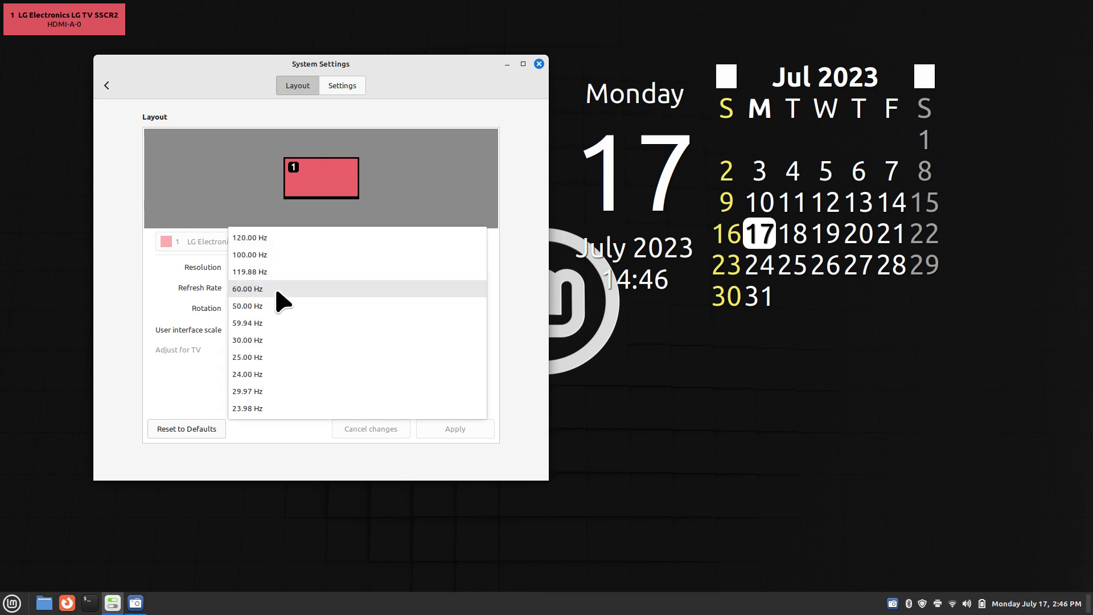
{"action": "left_click", "coordinate": [277, 289]}
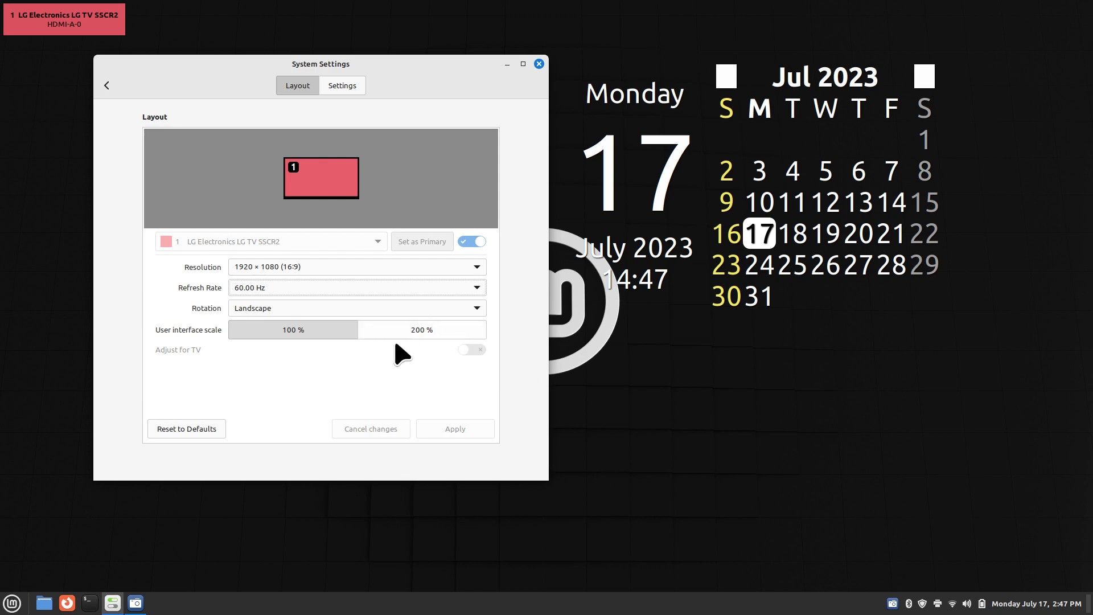
{"action": "left_click", "coordinate": [263, 268]}
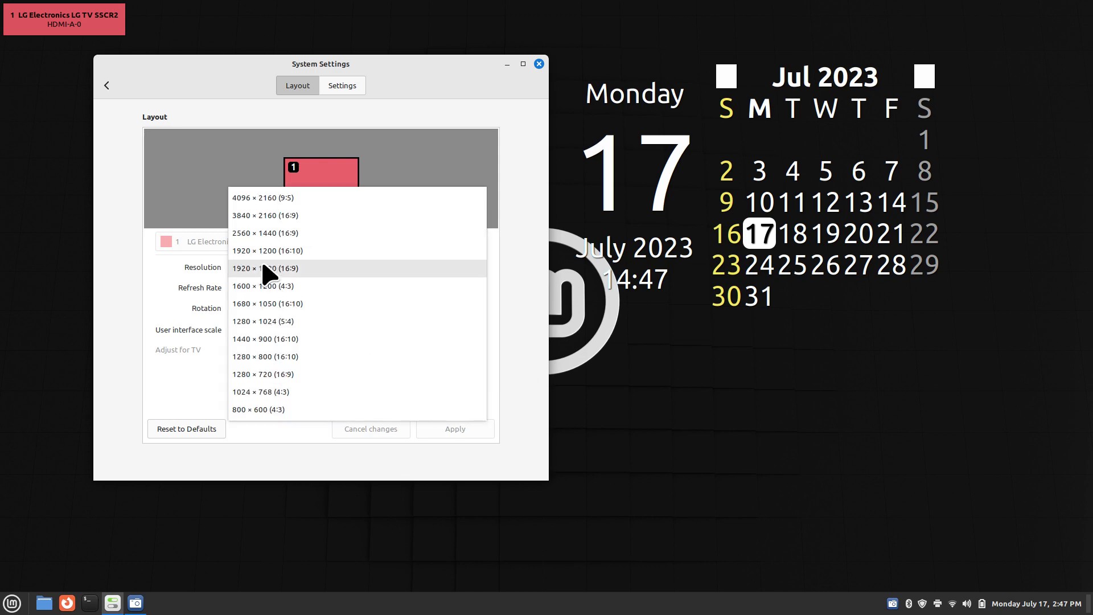
{"action": "left_click", "coordinate": [265, 268]}
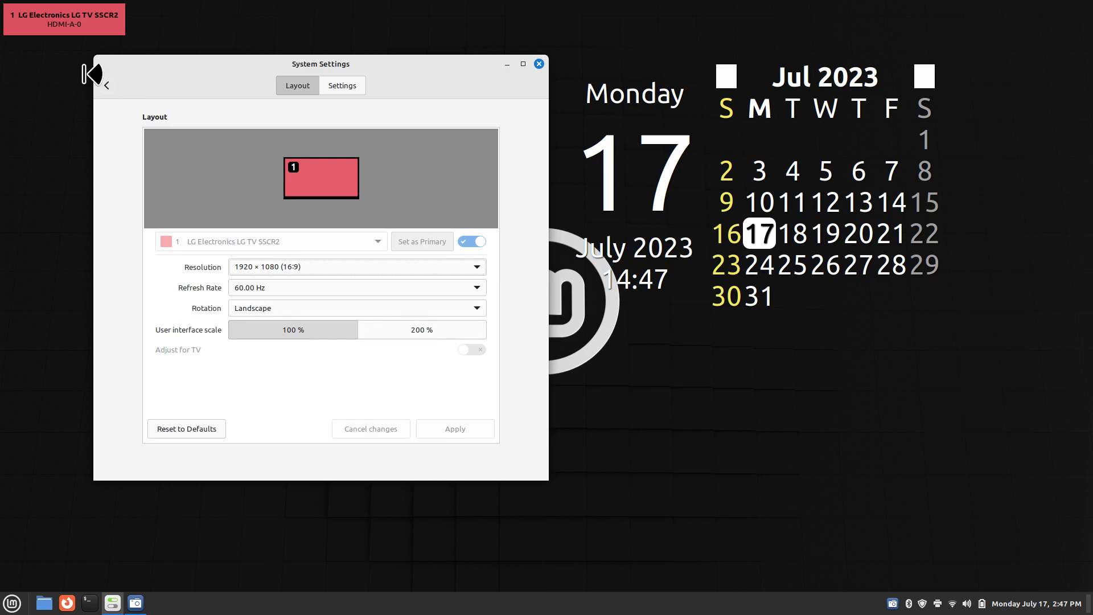
{"action": "left_click", "coordinate": [107, 85]}
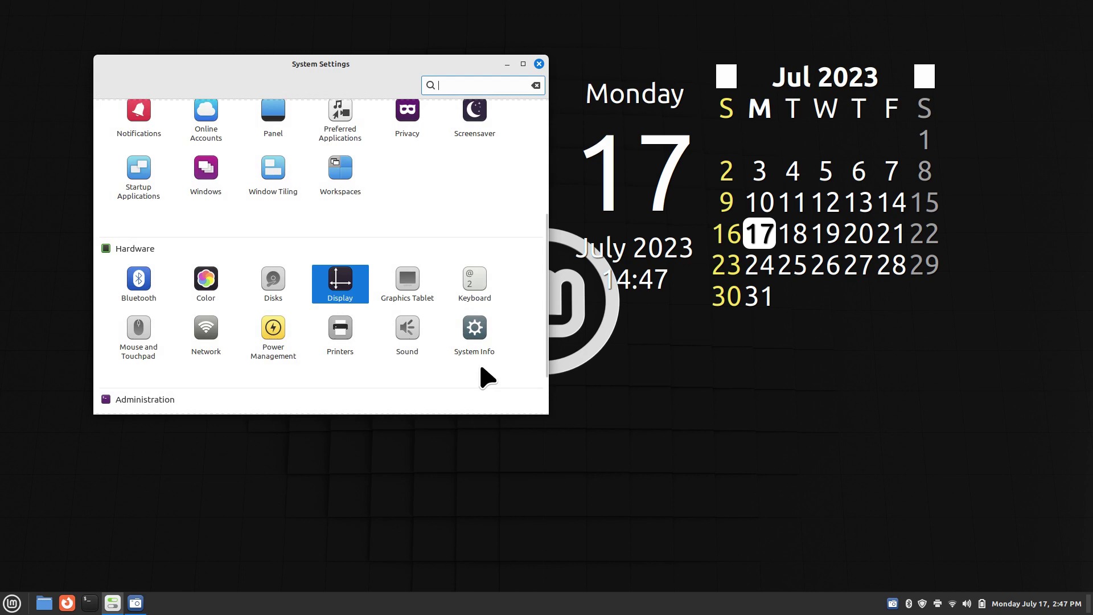
- Open the Keyboard settings and view the shortcut categories
{"action": "left_click", "coordinate": [480, 280]}
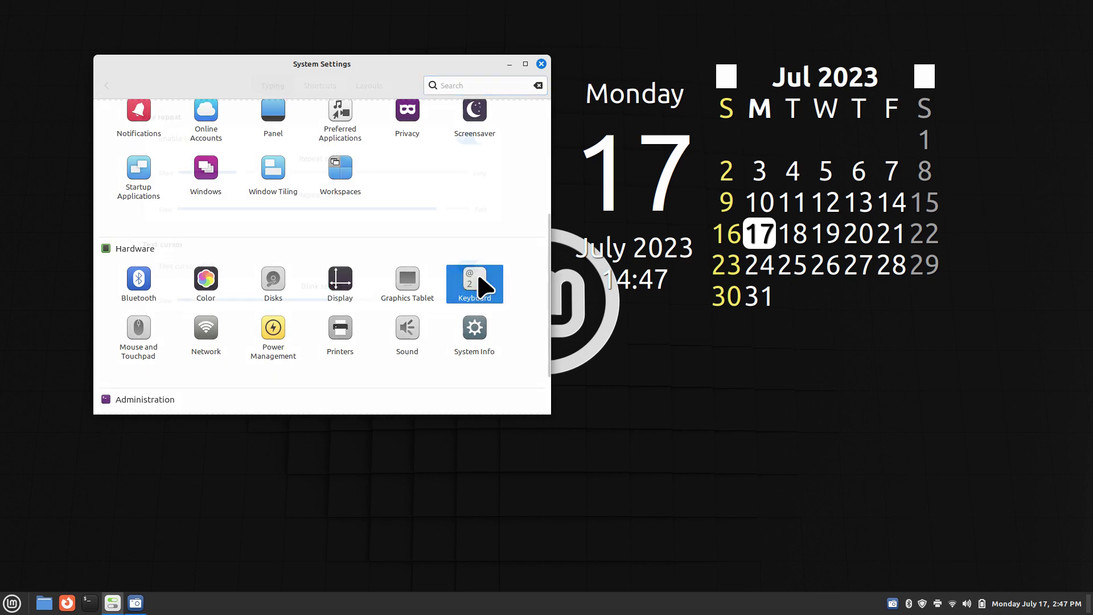
{"action": "left_click", "coordinate": [323, 88]}
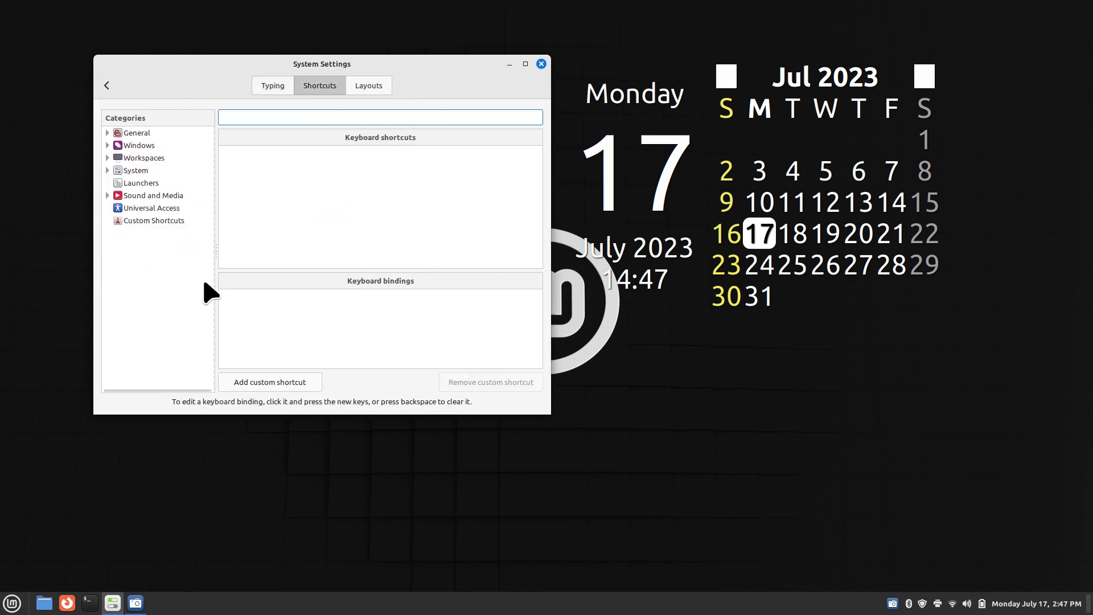
{"action": "left_click", "coordinate": [107, 86]}
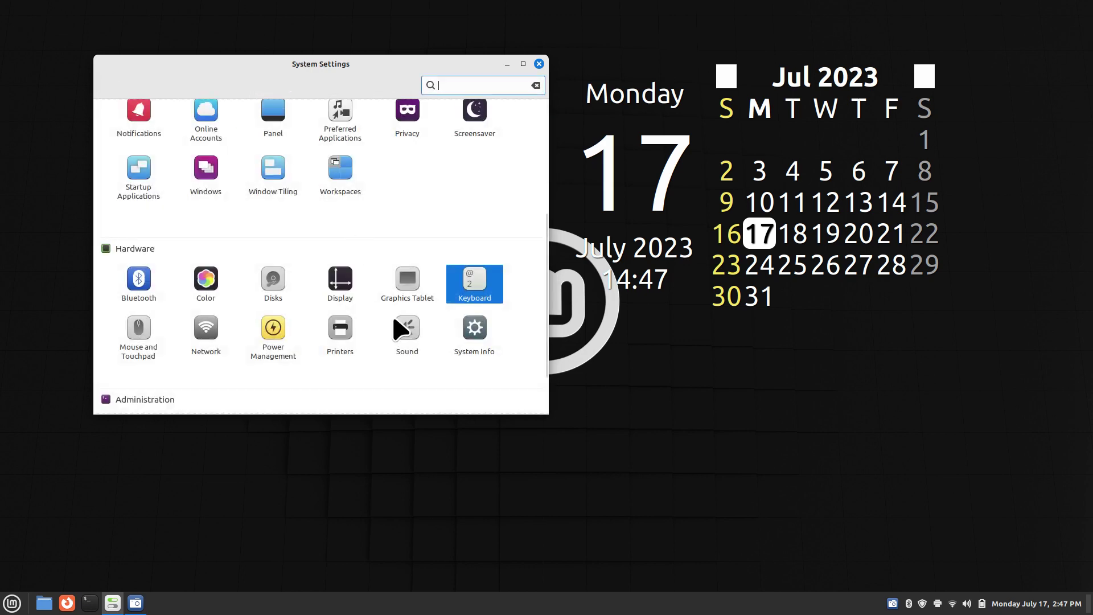
- Set the mouse pointer size to about nine tenths of its range and view the Touchpad options
{"action": "left_click", "coordinate": [139, 335]}
{"action": "mouse_move", "coordinate": [413, 322]}
{"action": "left_mouse_down"}
{"action": "mouse_move", "coordinate": [471, 325]}
{"action": "mouse_move", "coordinate": [174, 320]}
{"action": "mouse_move", "coordinate": [496, 325]}
{"action": "mouse_move", "coordinate": [435, 323]}
{"action": "left_mouse_up"}
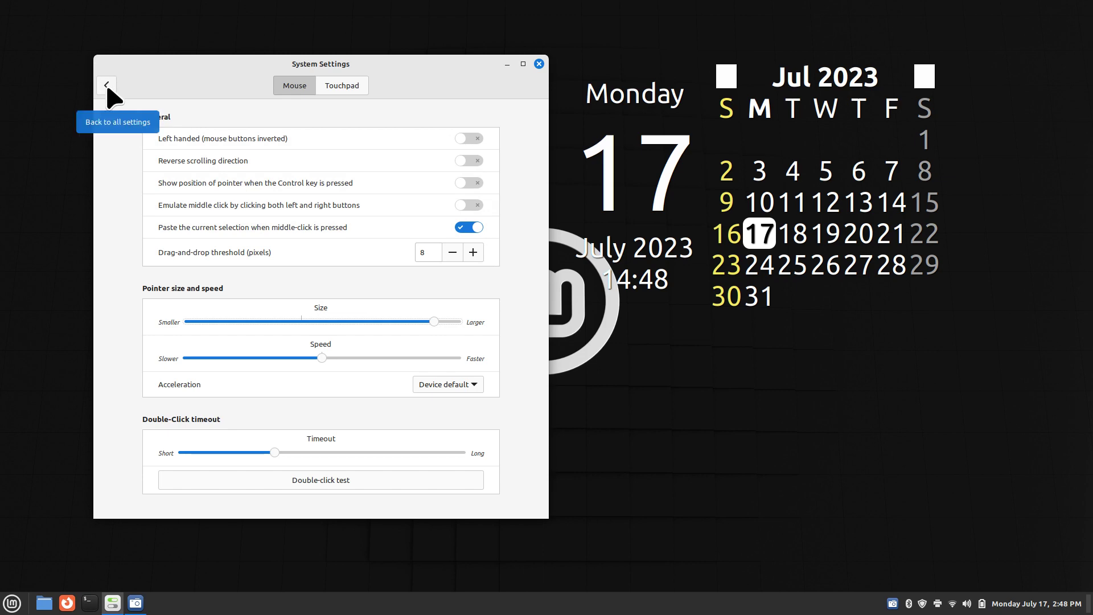
{"action": "left_click", "coordinate": [343, 86]}
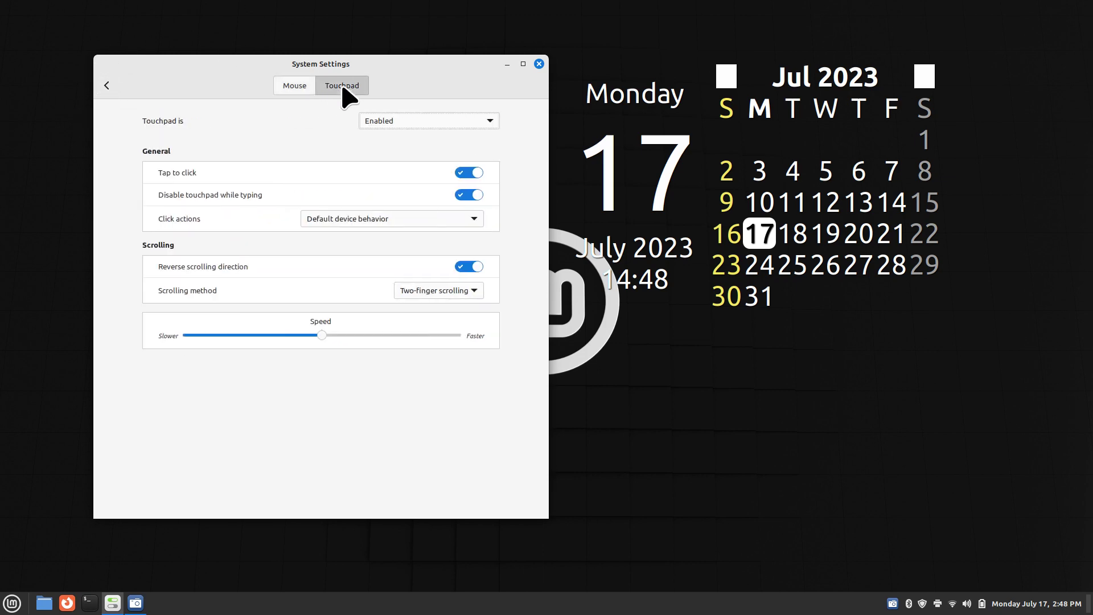
{"action": "left_click", "coordinate": [107, 85]}
- Locate Gestures among the preferences, and reopen the Mouse and Touchpad settings to review the Touchpad options
{"action": "scroll", "coordinate": [408, 293], "scroll_direction": "up", "scroll_amount": 5}
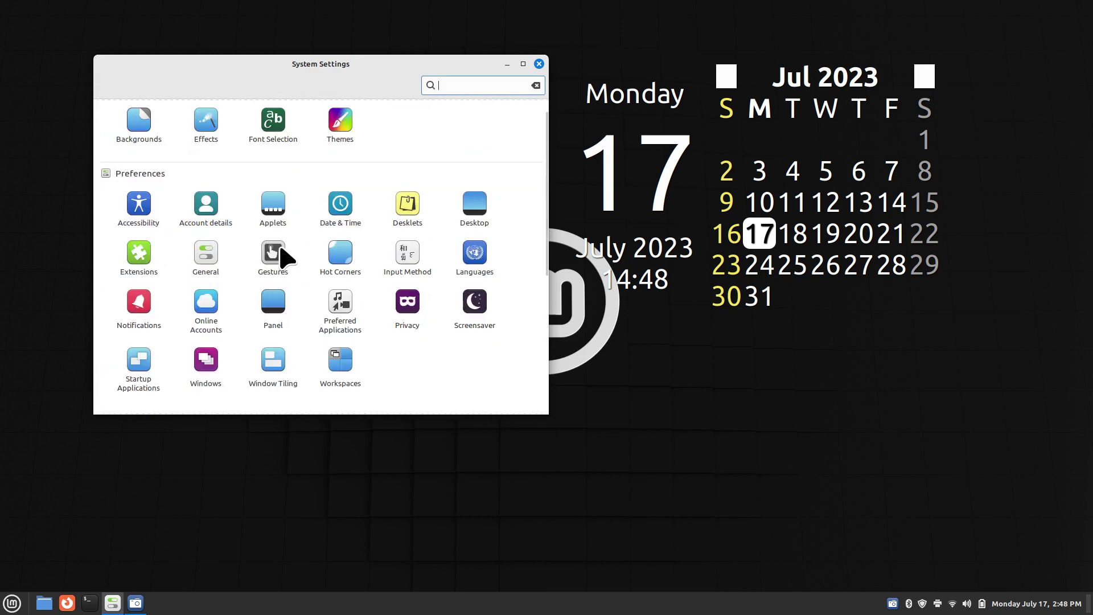
{"action": "scroll", "coordinate": [419, 335], "scroll_direction": "down", "scroll_amount": 4}
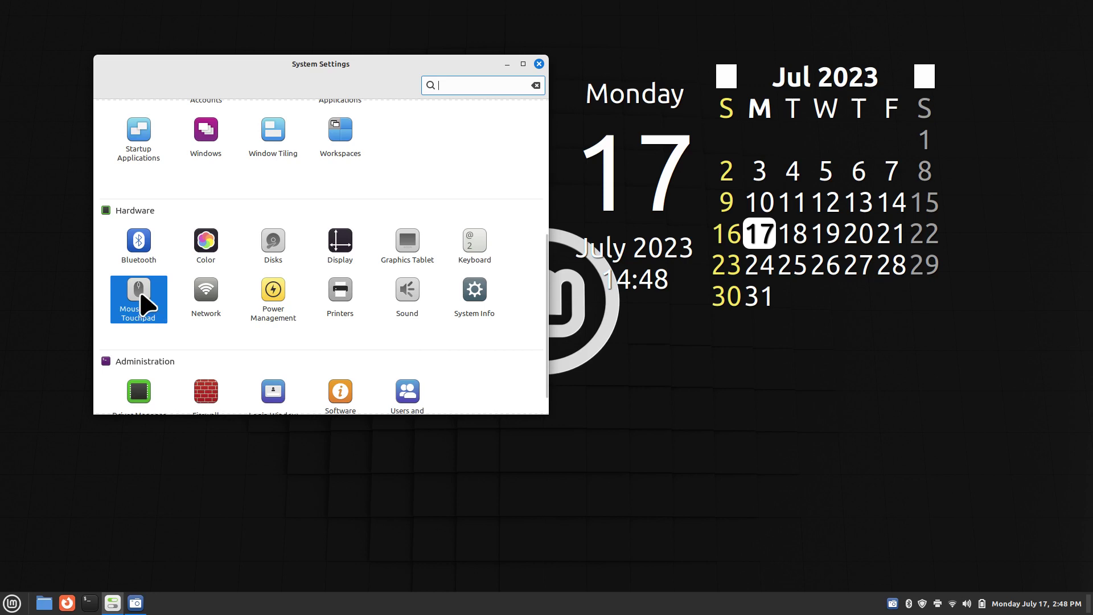
{"action": "scroll", "coordinate": [424, 234], "scroll_direction": "up", "scroll_amount": 3}
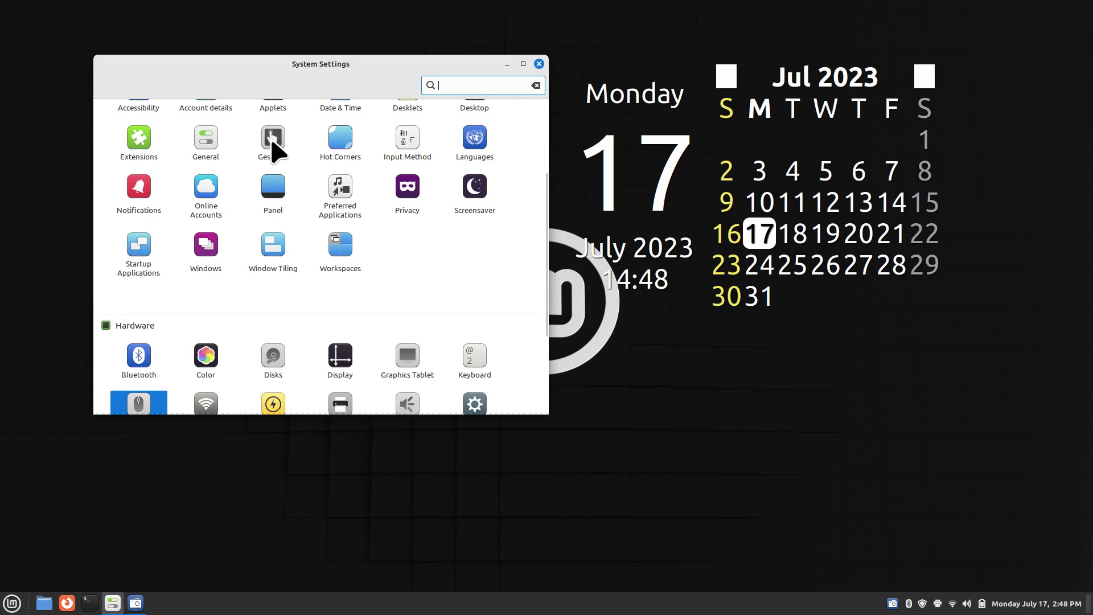
{"action": "scroll", "coordinate": [435, 300], "scroll_direction": "down", "scroll_amount": 3}
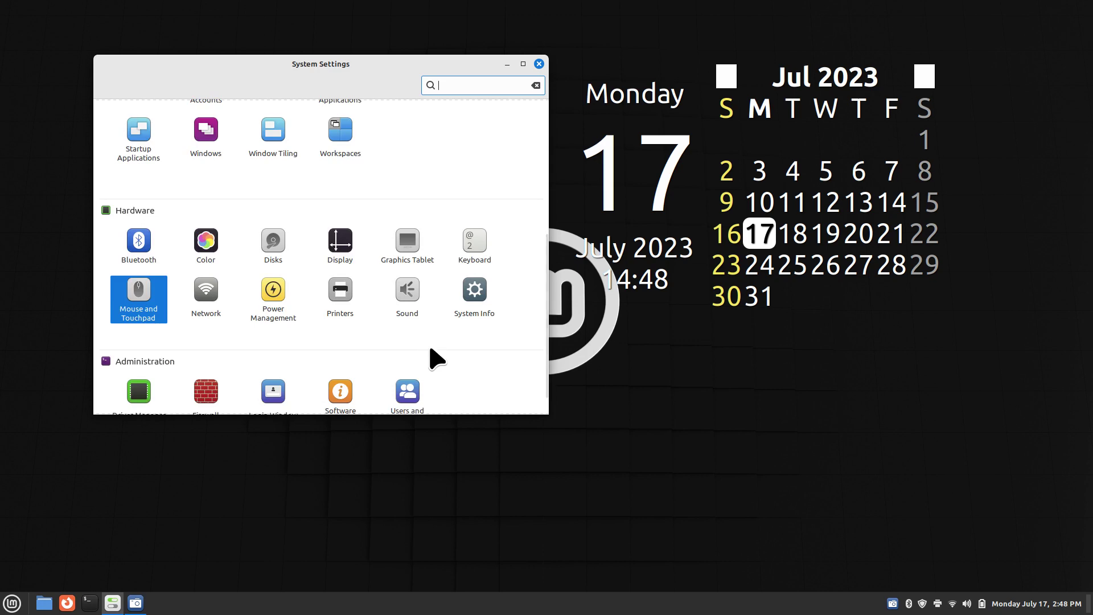
{"action": "left_click", "coordinate": [147, 301]}
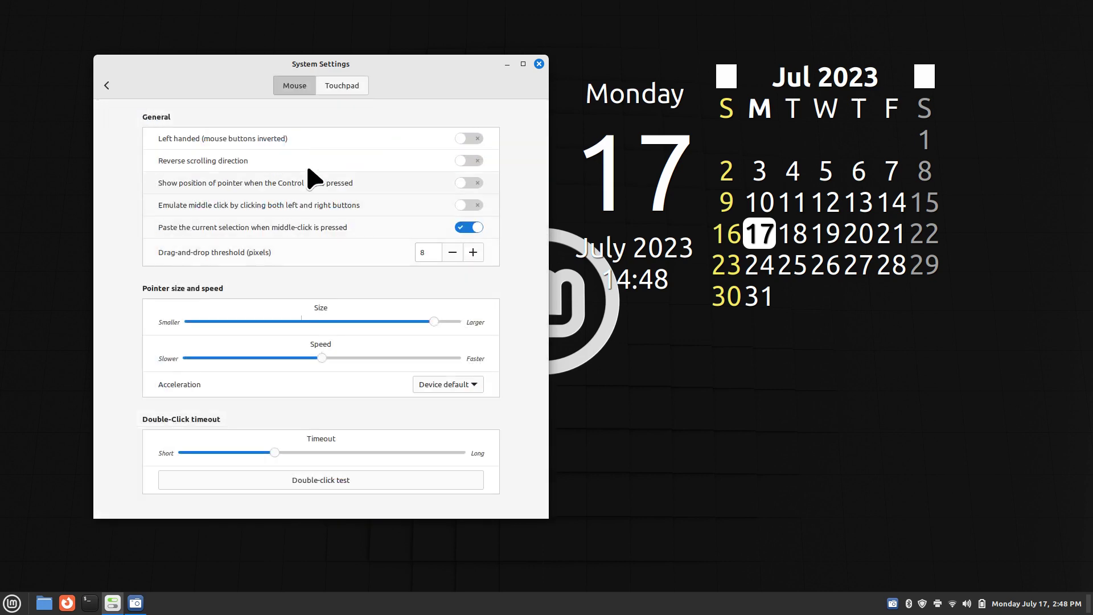
{"action": "left_click", "coordinate": [342, 88]}
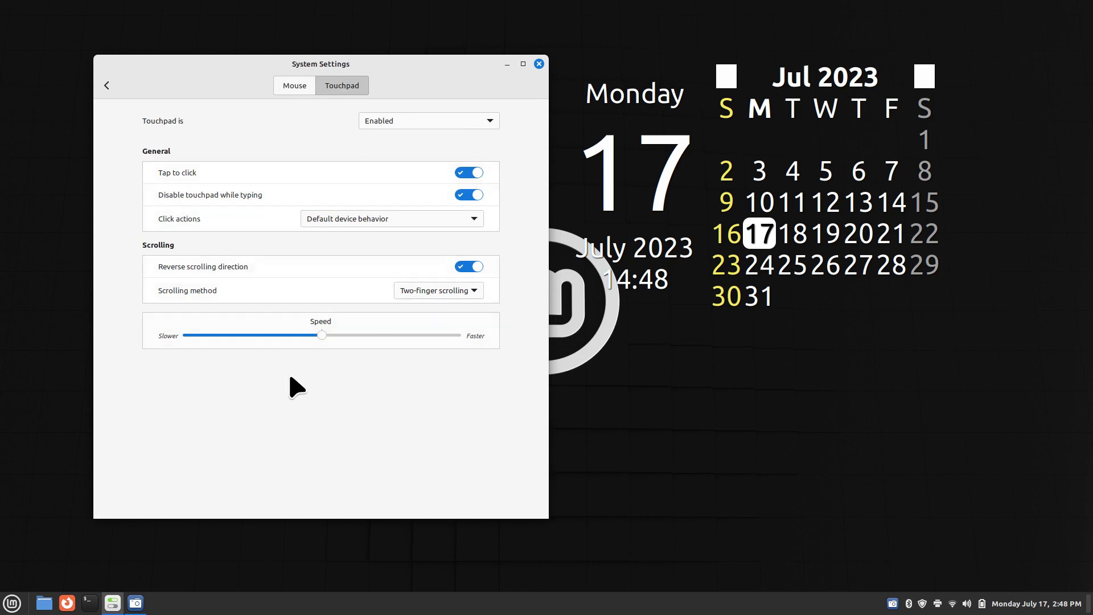
- Open the Printers settings from the hardware section, view the configured printers, and close the printer window
{"action": "left_click", "coordinate": [106, 86]}
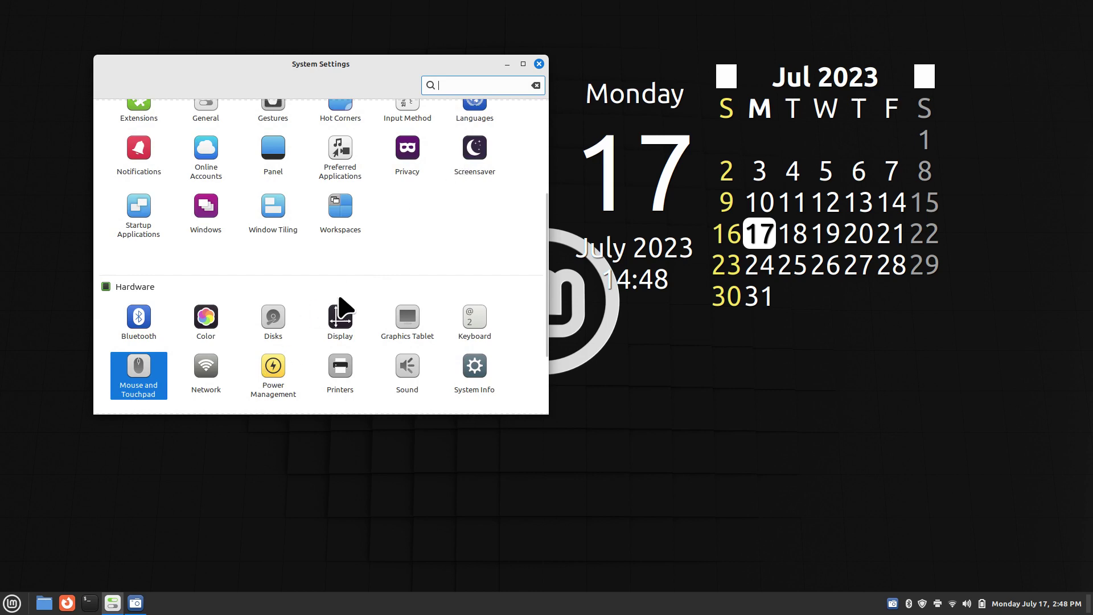
{"action": "left_click", "coordinate": [349, 374]}
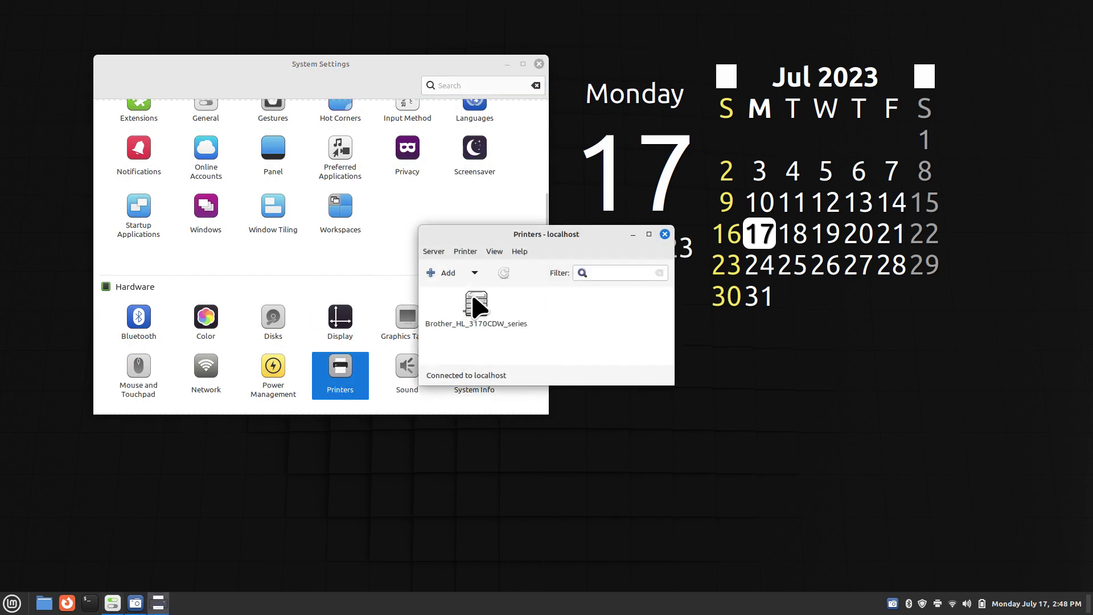
{"action": "left_click", "coordinate": [663, 236]}
- Open the Sound settings, view the output devices and event sounds, and preview the Leaving Cinnamon sound
{"action": "scroll", "coordinate": [545, 330], "scroll_direction": "down", "scroll_amount": 3}
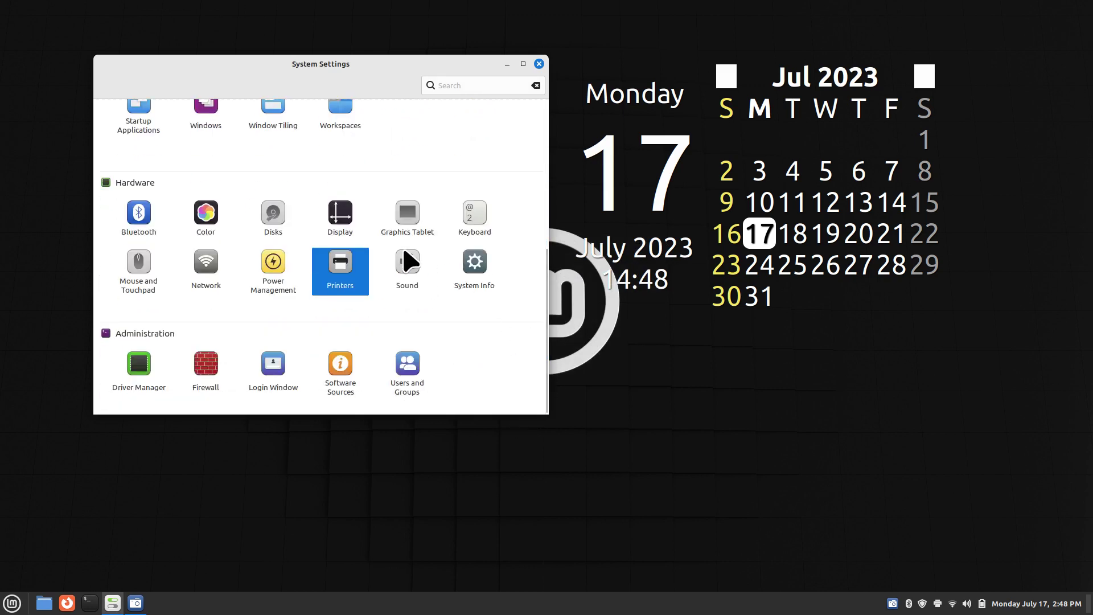
{"action": "left_click", "coordinate": [408, 265]}
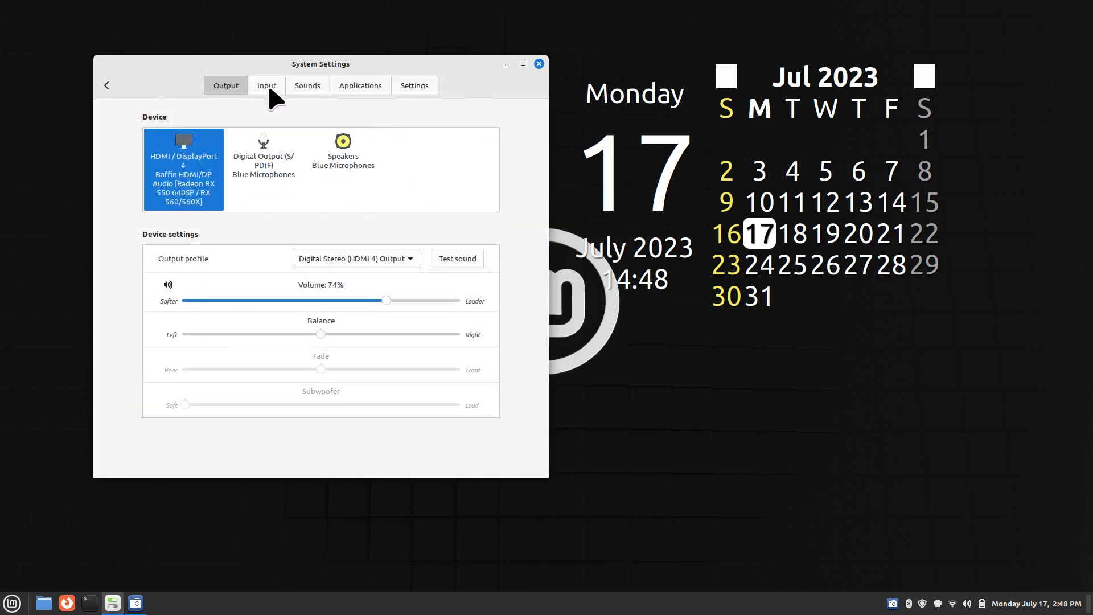
{"action": "left_click", "coordinate": [308, 87]}
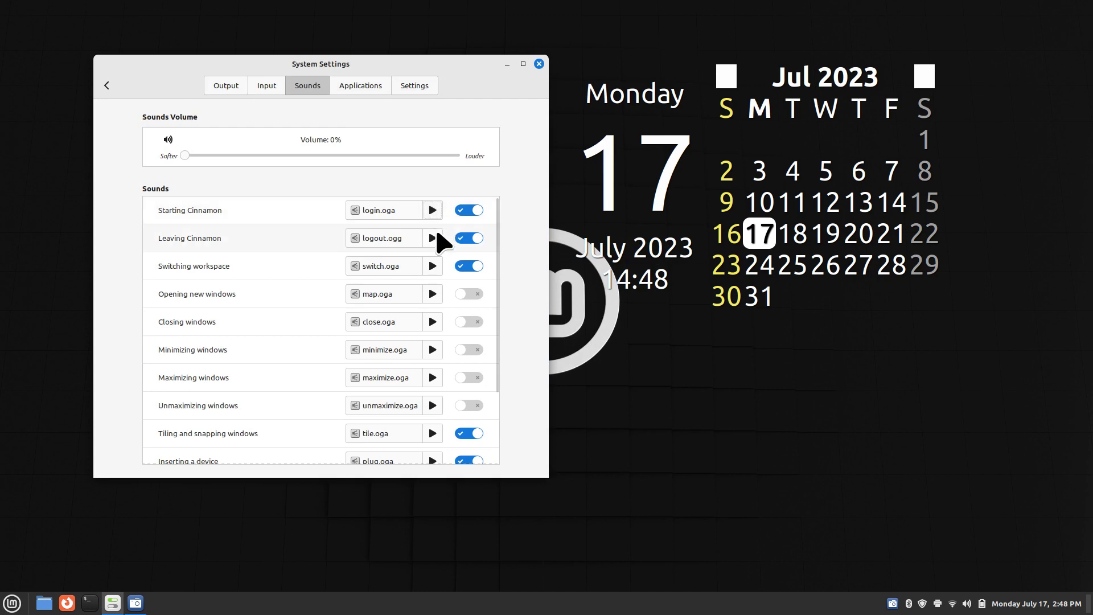
{"action": "left_click", "coordinate": [433, 238]}
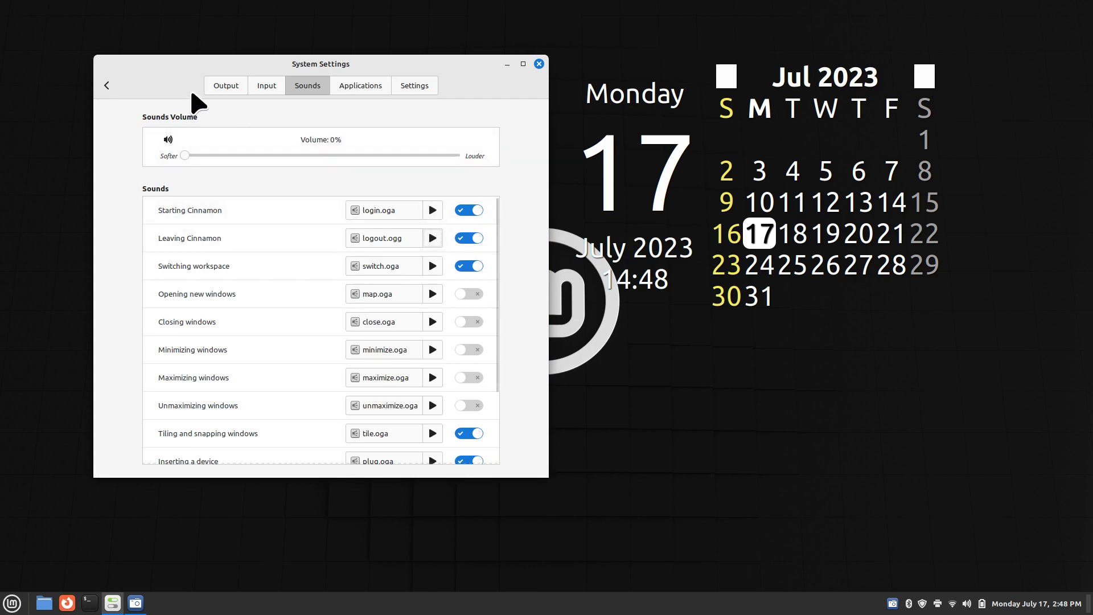
- Leave the Sound settings, view the System Info page, and return to the settings overview
{"action": "left_click", "coordinate": [107, 86]}
{"action": "left_click", "coordinate": [501, 338]}
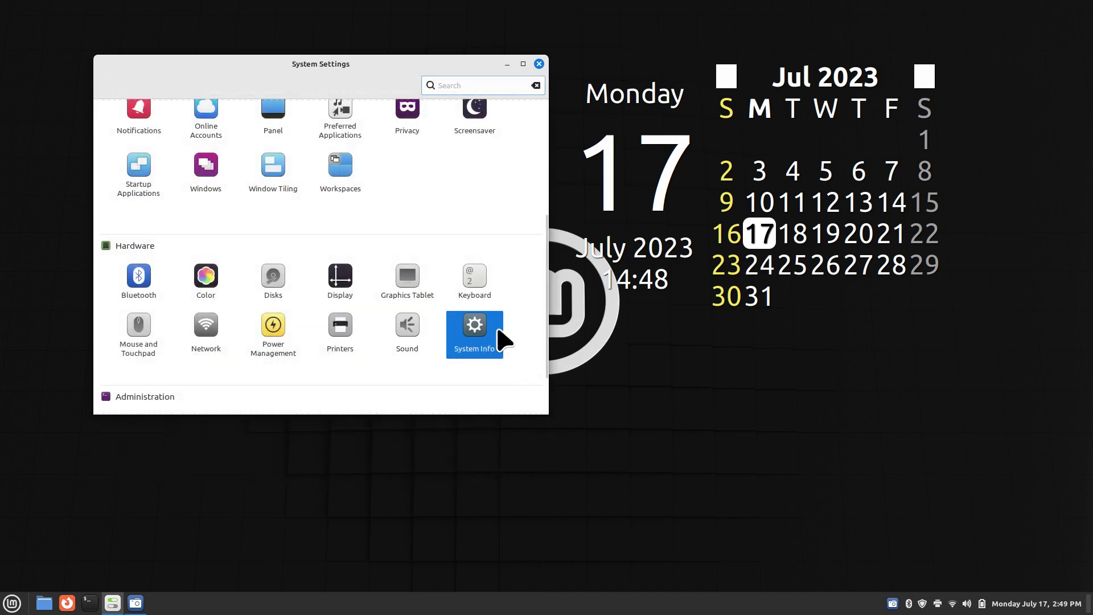
{"action": "left_click", "coordinate": [106, 85]}
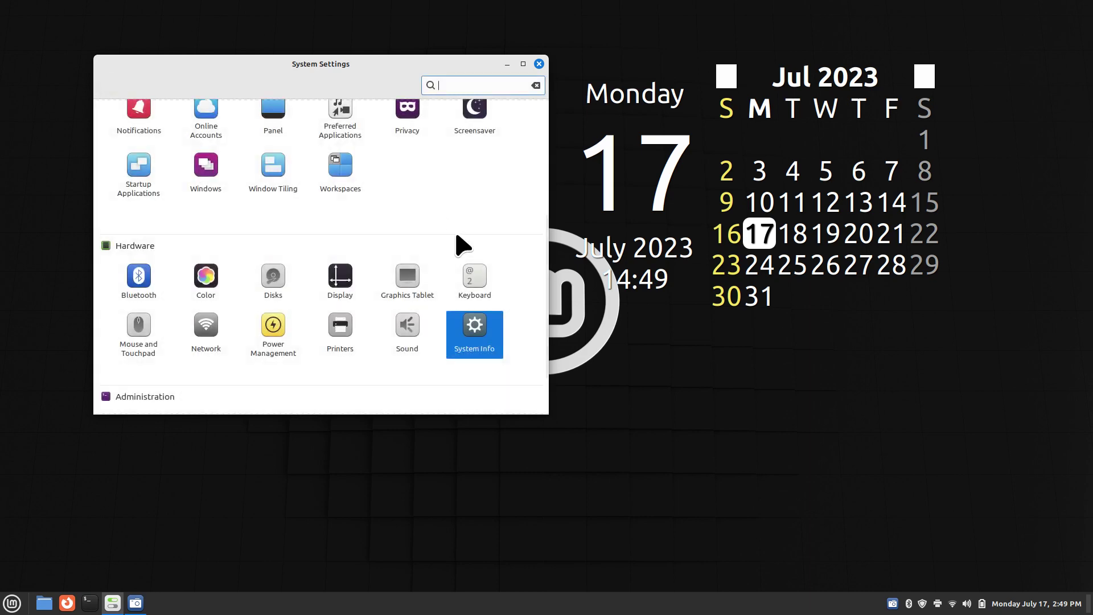
- Open Software Sources, authenticating with the account password, review the official repositories, and close it along with System Settings
{"action": "scroll", "coordinate": [546, 251], "scroll_direction": "down", "scroll_amount": 2}
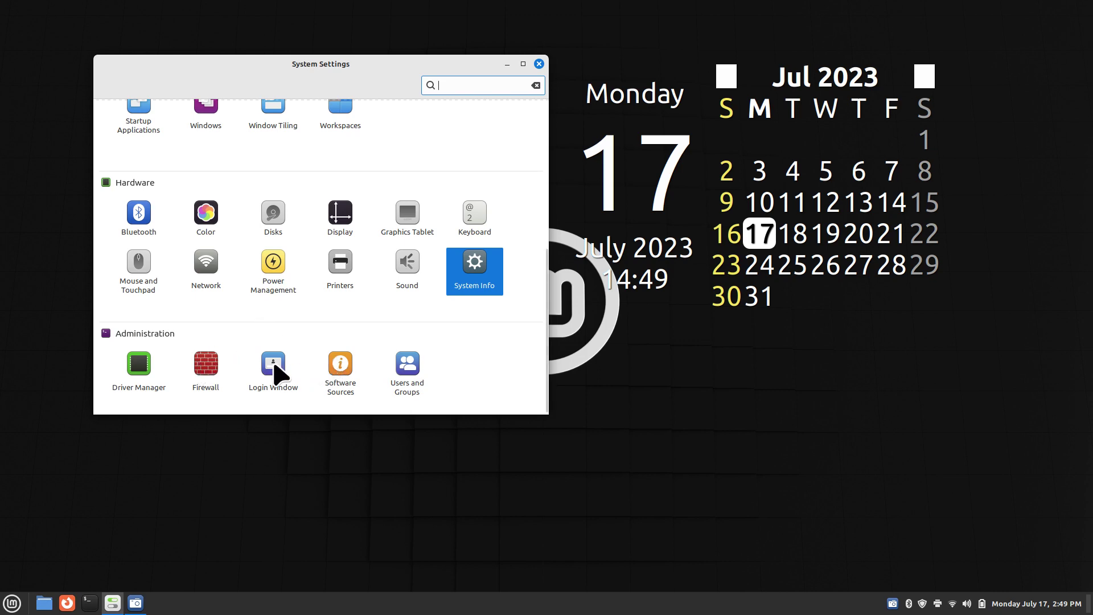
{"action": "left_click", "coordinate": [342, 366]}
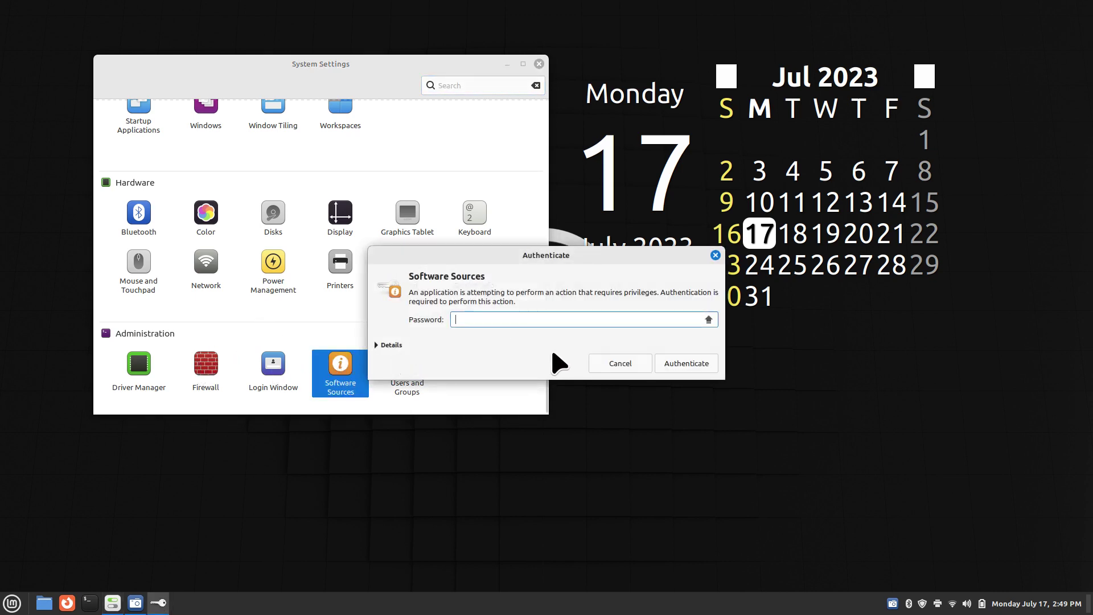
{"action": "type", "text": "****"}
{"action": "key", "text": "Return"}
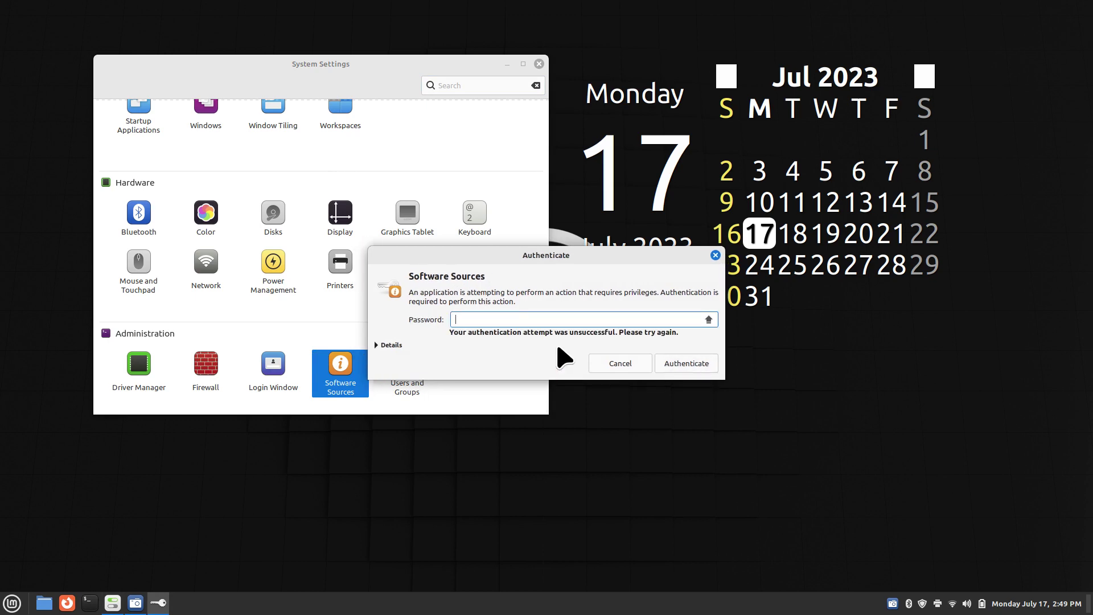
{"action": "key", "text": "Caps_Lock"}
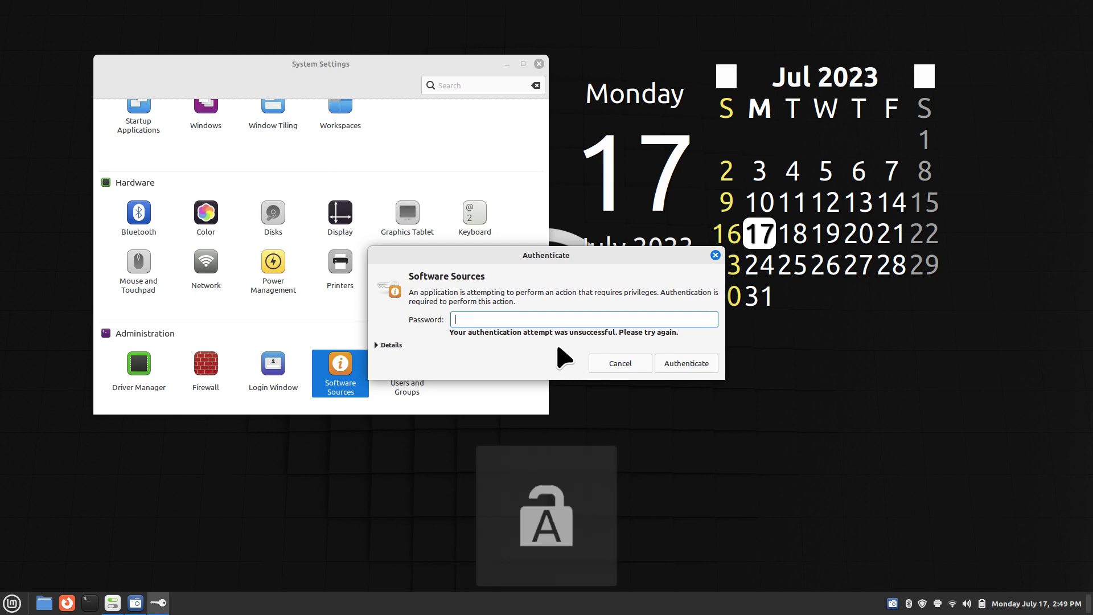
{"action": "type", "text": "*****"}
{"action": "key", "text": "Return"}
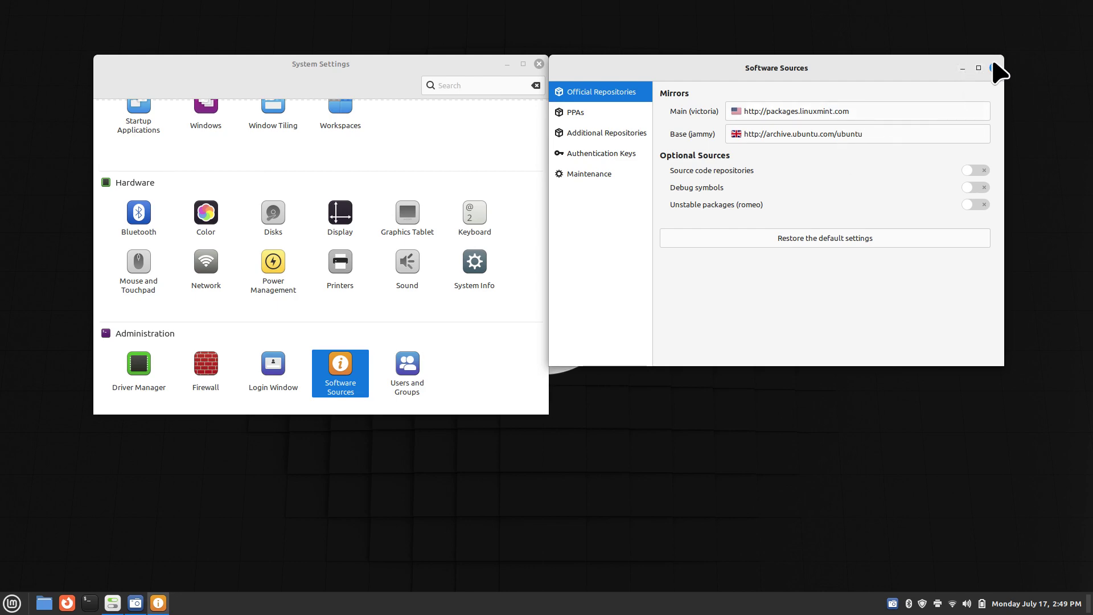
{"action": "left_click", "coordinate": [994, 68]}
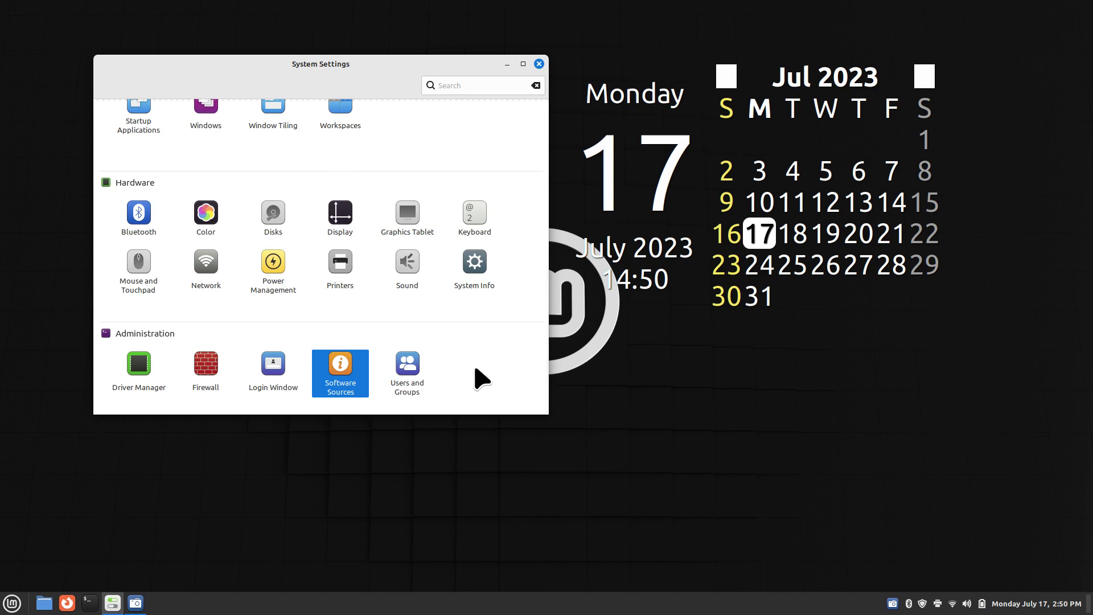
{"action": "key", "text": "alt+F4"}
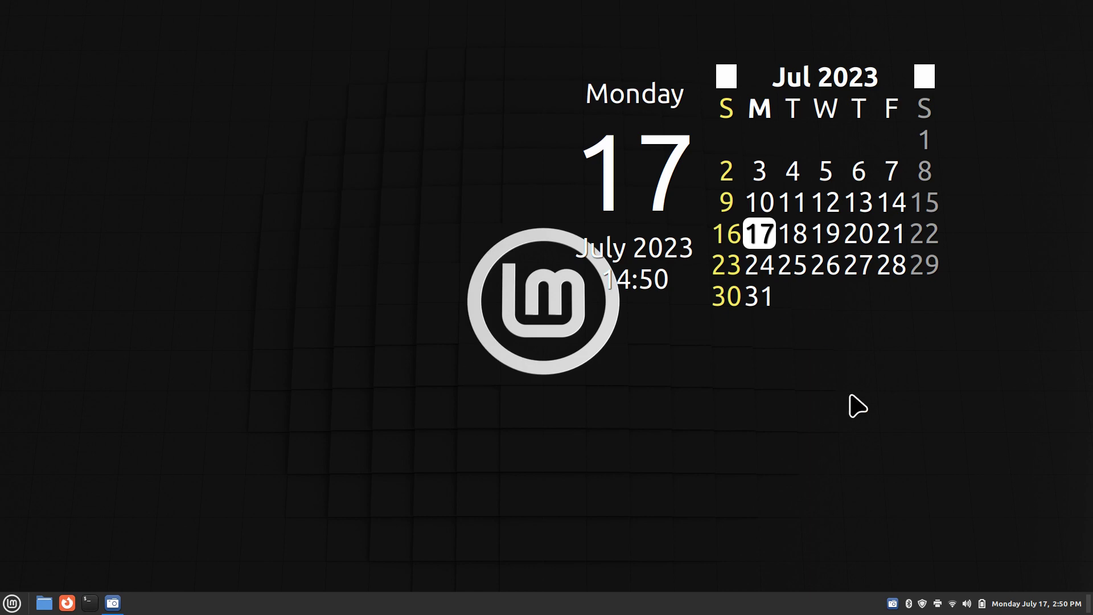
- Open the Update Manager, compare the available 5.19 and 5.15 Linux kernels, and close it
{"action": "left_click", "coordinate": [922, 603]}
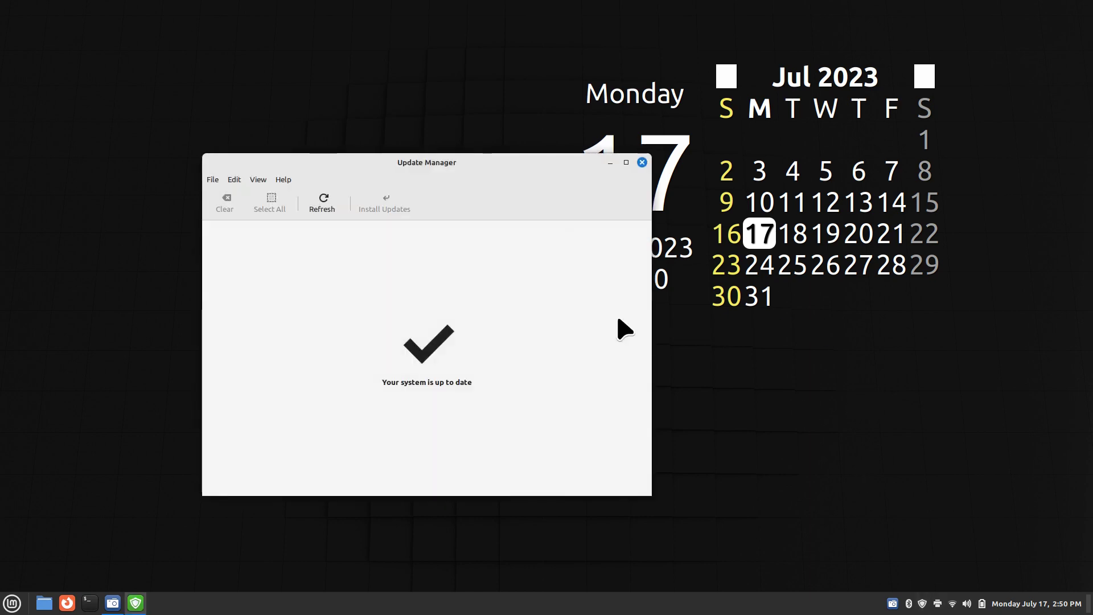
{"action": "left_click", "coordinate": [256, 182]}
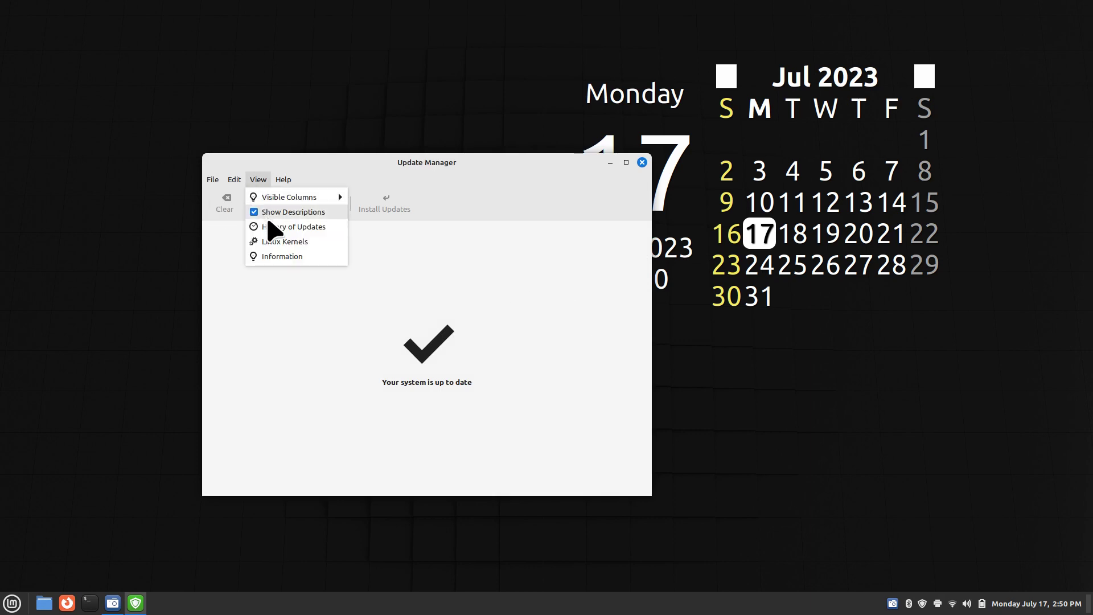
{"action": "left_click", "coordinate": [282, 241]}
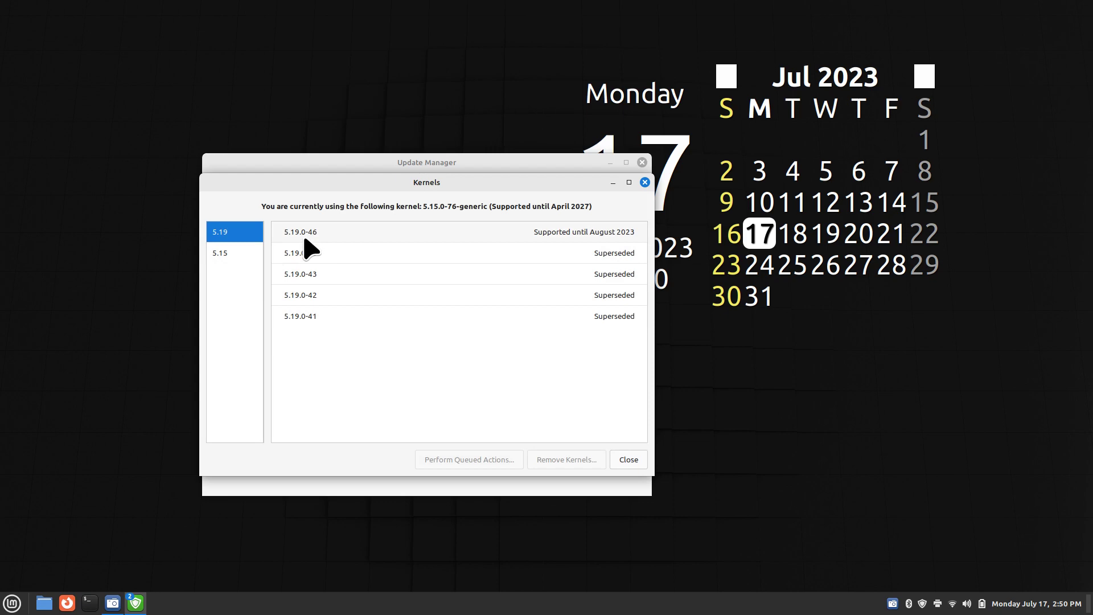
{"action": "left_click", "coordinate": [232, 256]}
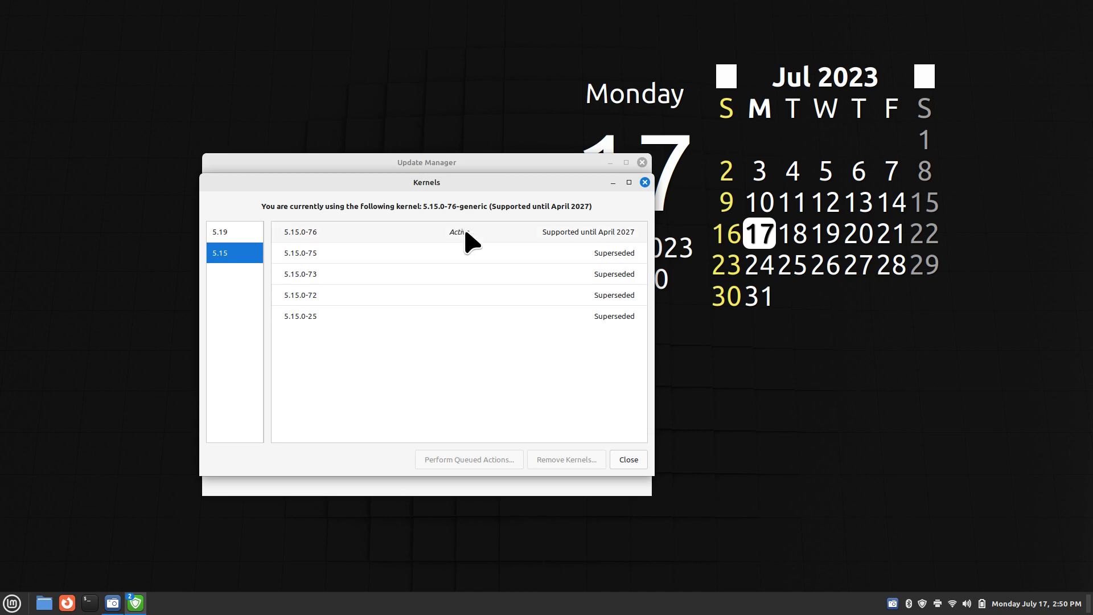
{"action": "left_click", "coordinate": [237, 232]}
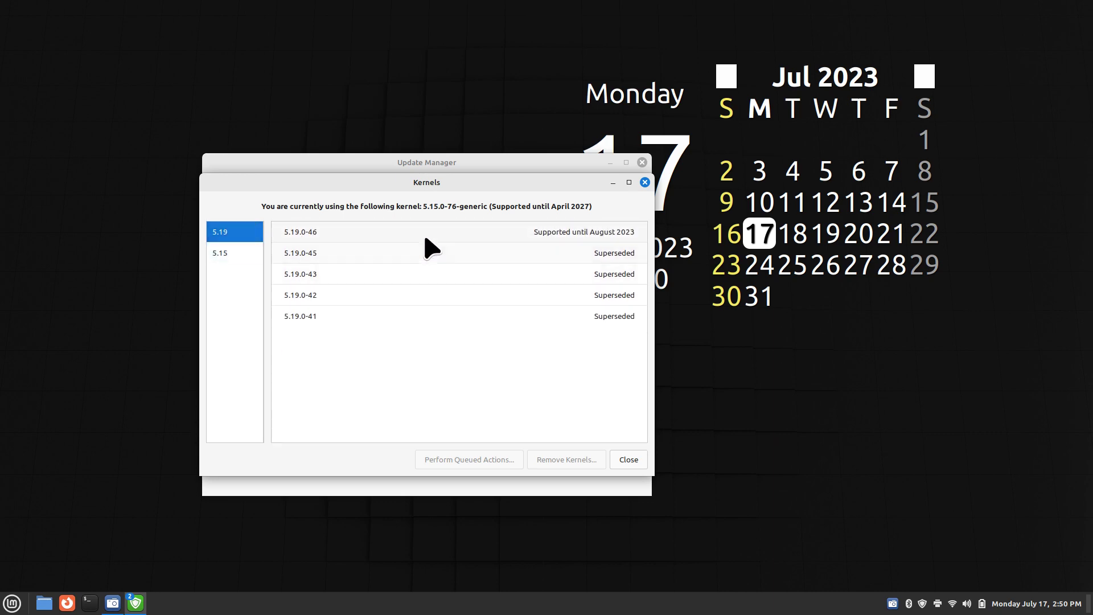
{"action": "left_click", "coordinate": [631, 459]}
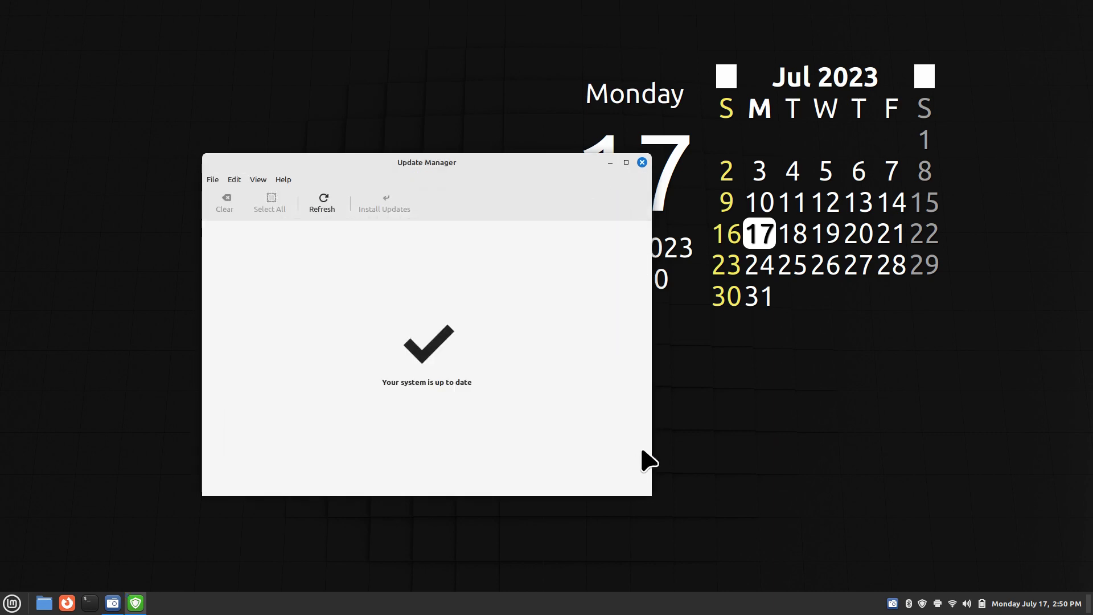
{"action": "left_click", "coordinate": [642, 162]}
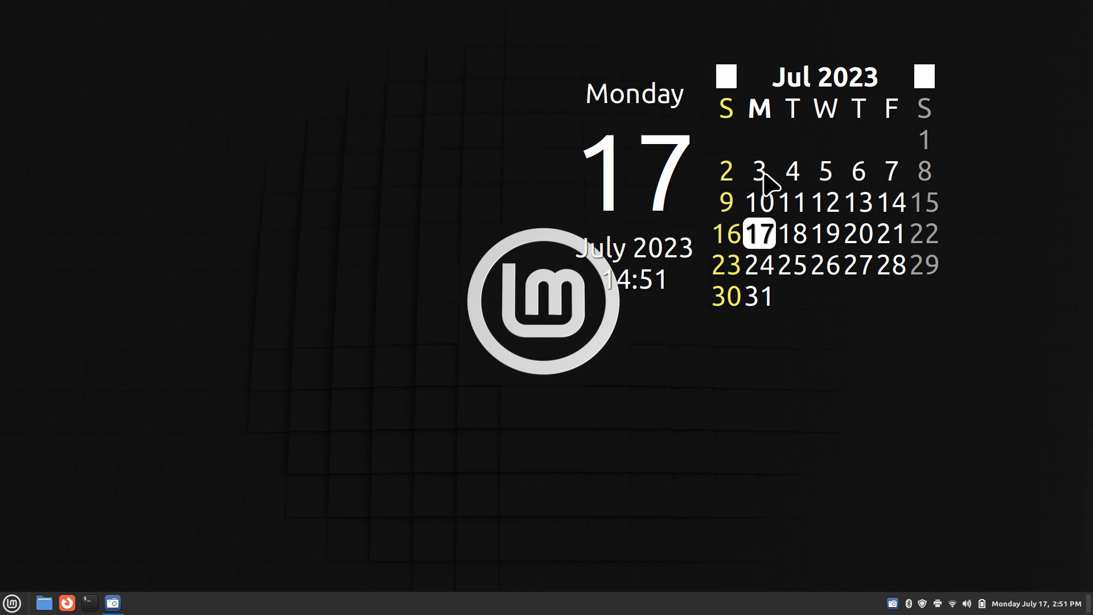
- Move the calendar desklet to the right so that it clears the Linux Mint logo
{"action": "left_click_drag", "start_coordinate": [766, 176], "coordinate": [852, 176]}
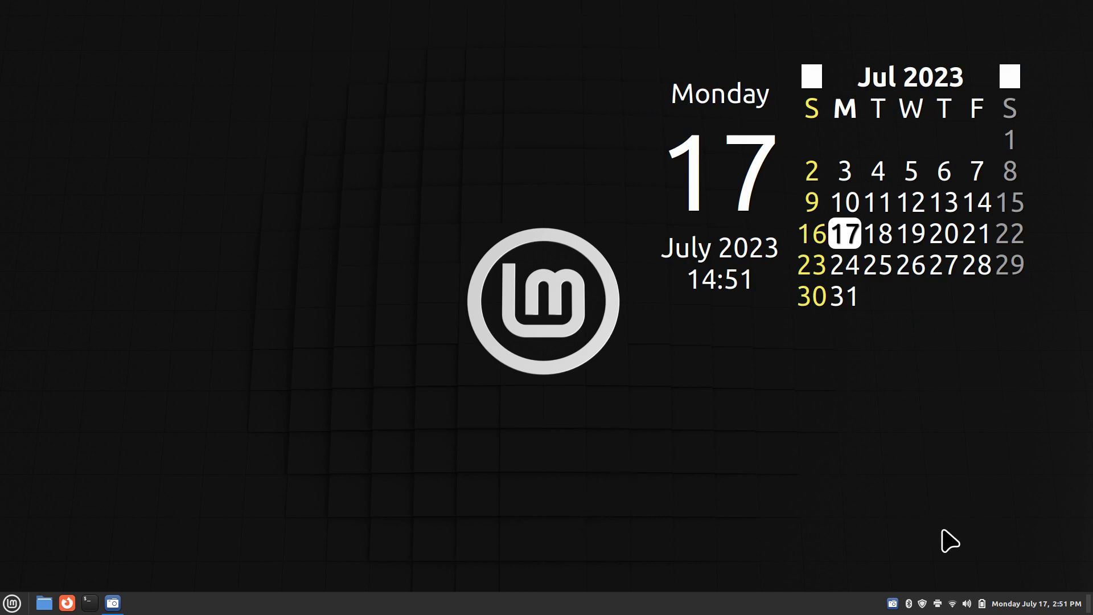
- Reopen the Update Manager's Linux kernel list, review the 5.19 kernels, and close both windows
{"action": "left_click", "coordinate": [923, 604]}
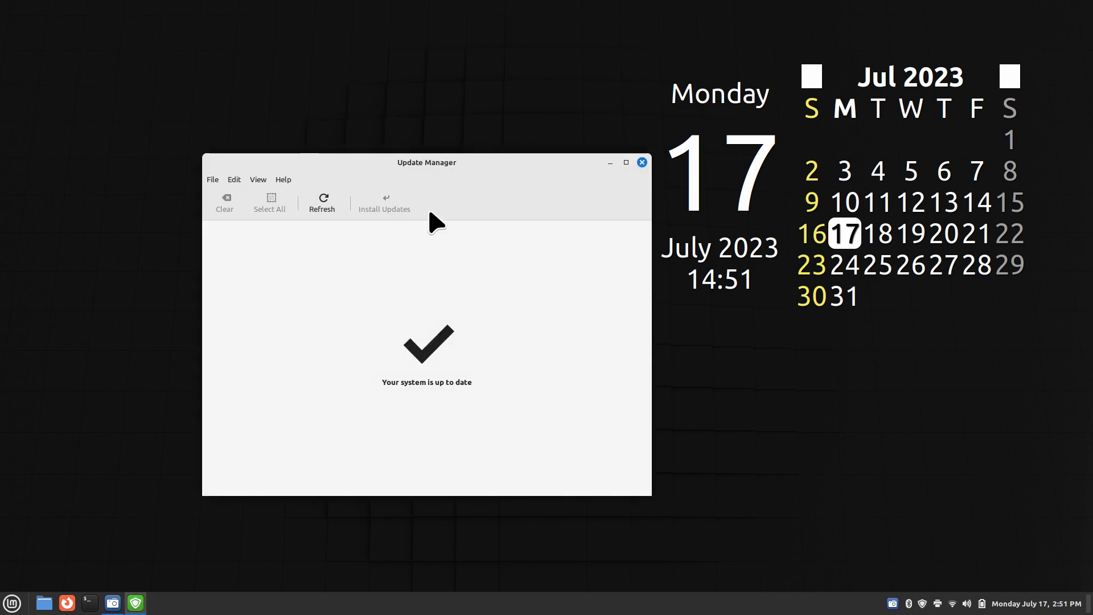
{"action": "left_click", "coordinate": [258, 180]}
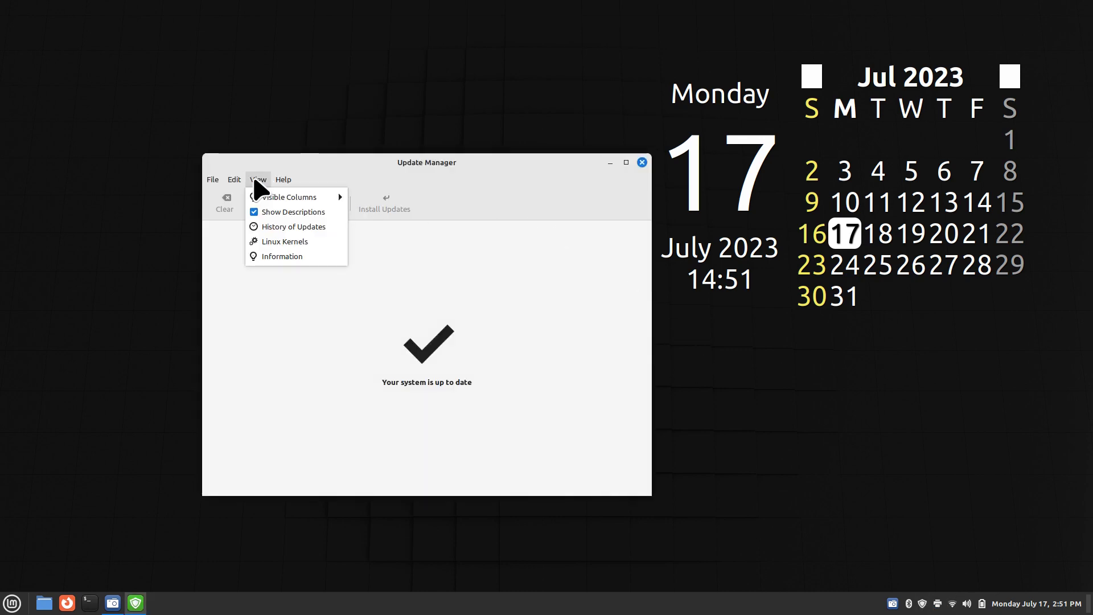
{"action": "left_click", "coordinate": [296, 243]}
{"action": "left_click", "coordinate": [616, 464]}
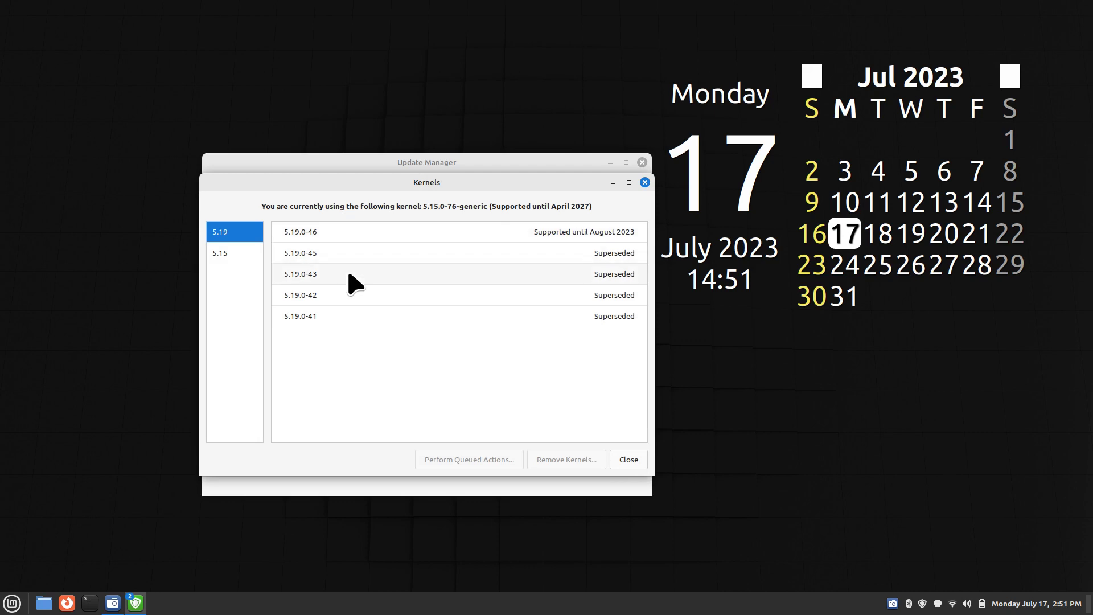
{"action": "left_click", "coordinate": [628, 460]}
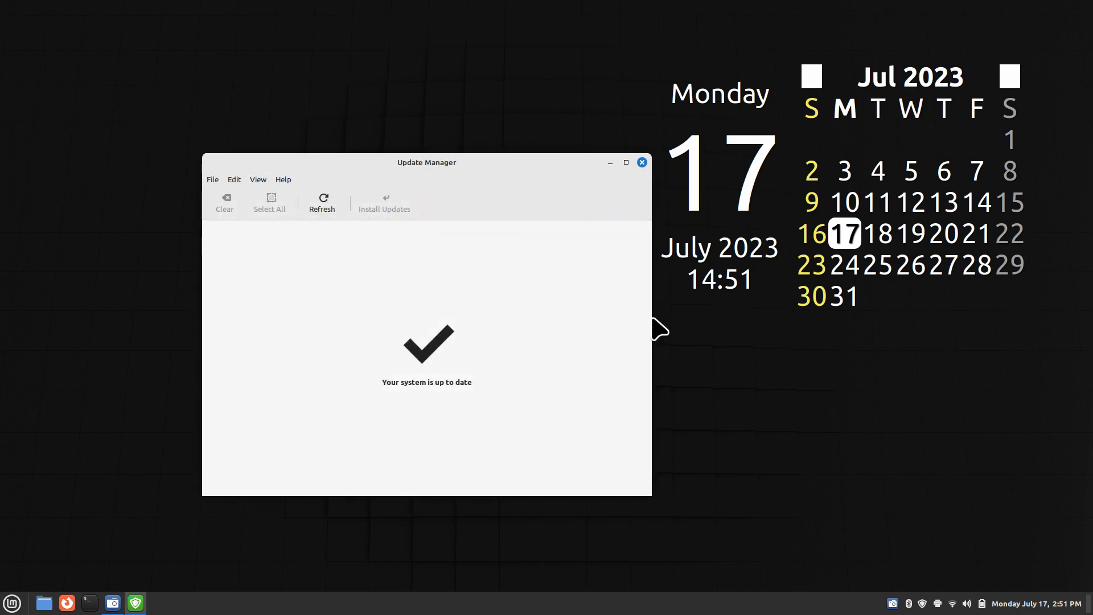
{"action": "left_click", "coordinate": [642, 163]}
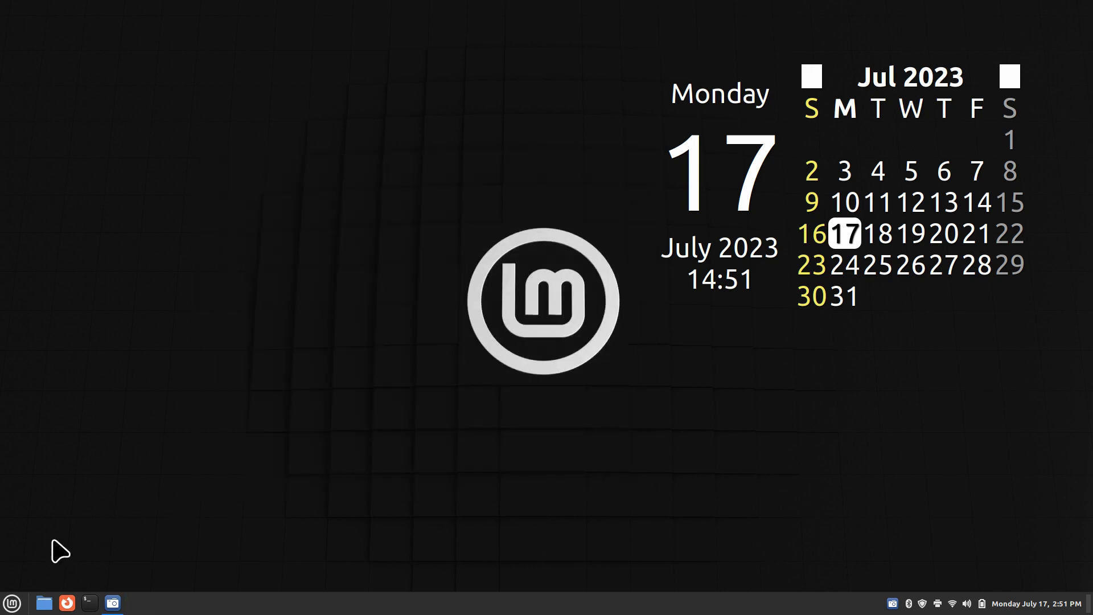
- Open the application menu, look over the list of all applications, and close it
{"action": "left_click", "coordinate": [11, 602]}
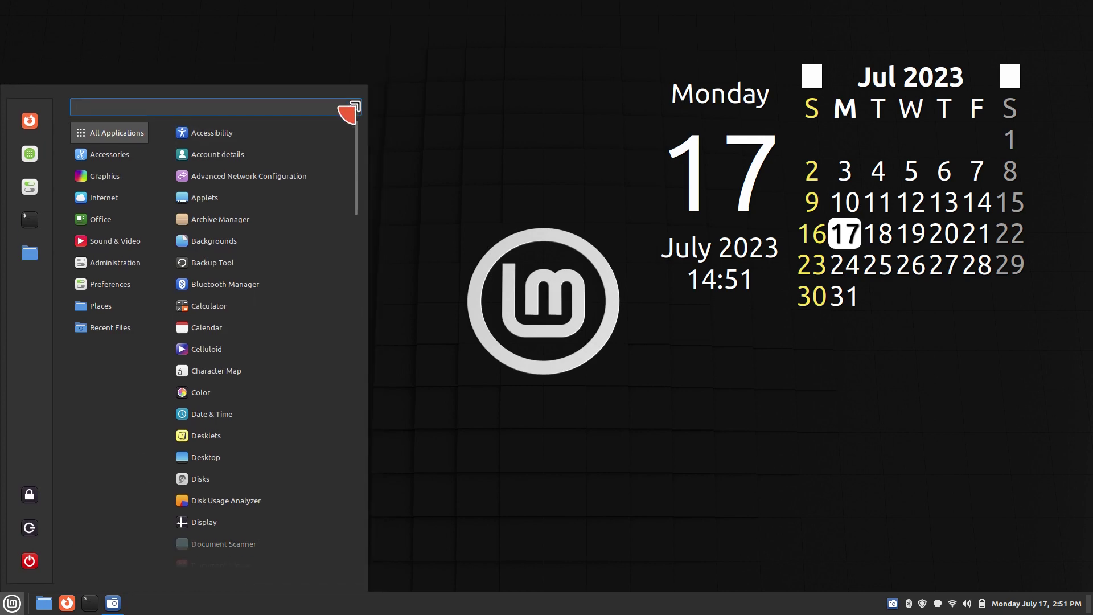
{"action": "left_click_drag", "start_coordinate": [349, 109], "coordinate": [302, 238]}
{"action": "left_click", "coordinate": [598, 558]}
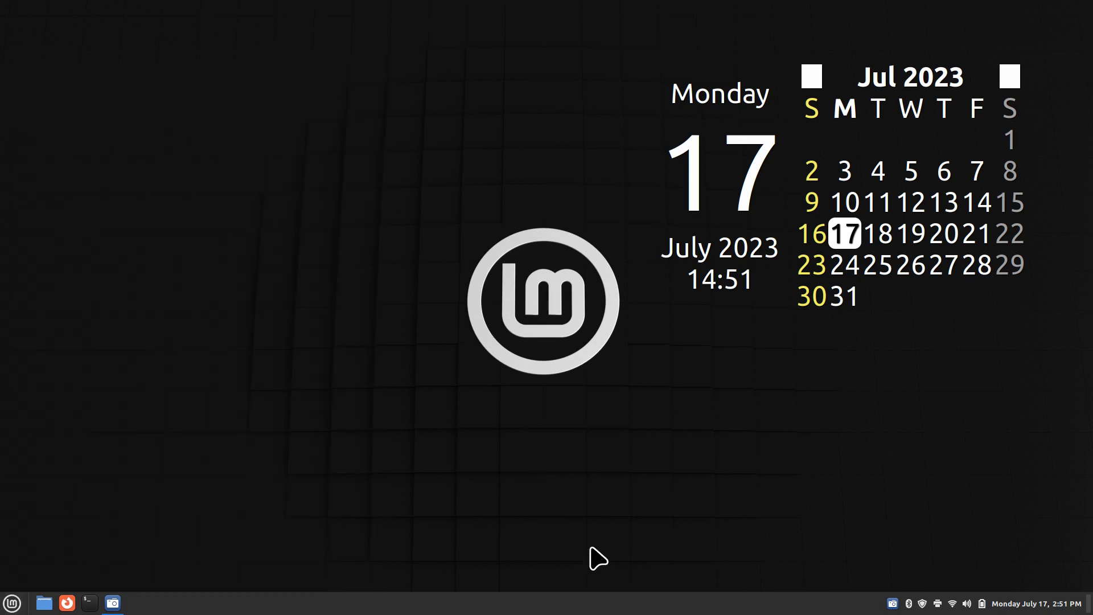